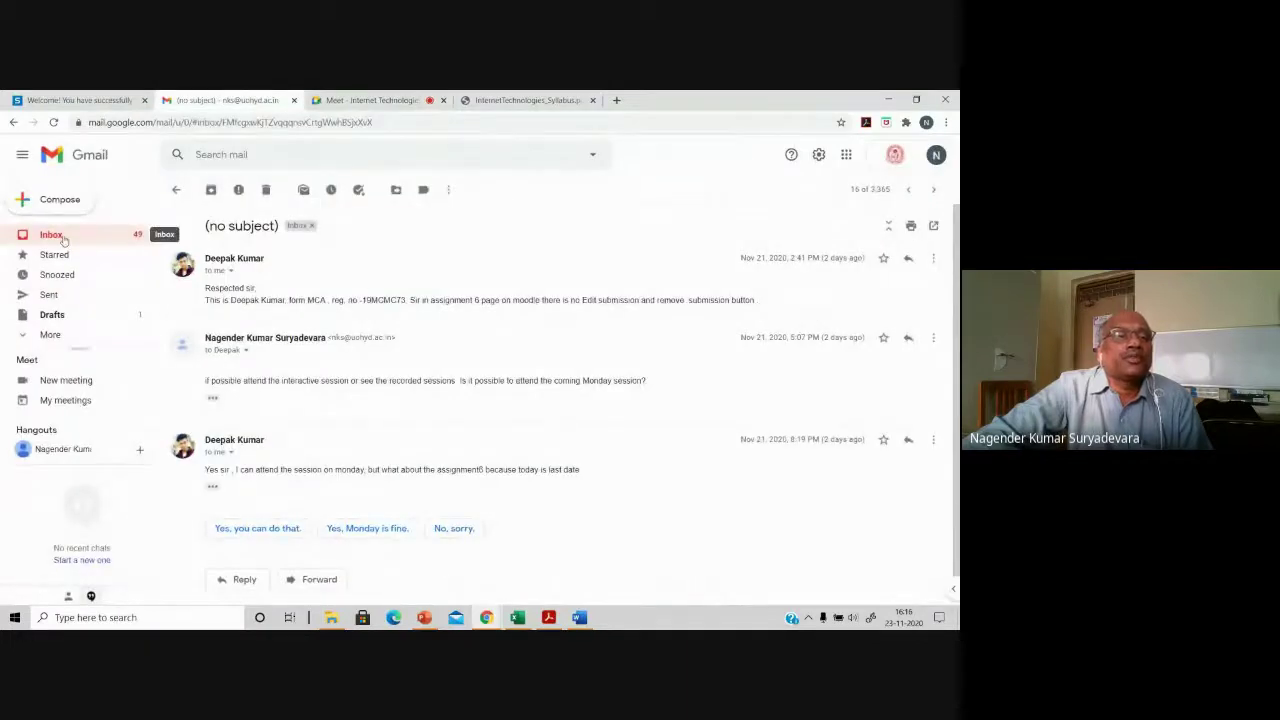
Step: Return from the open email to the inbox and view the newest messages
click(52, 235)
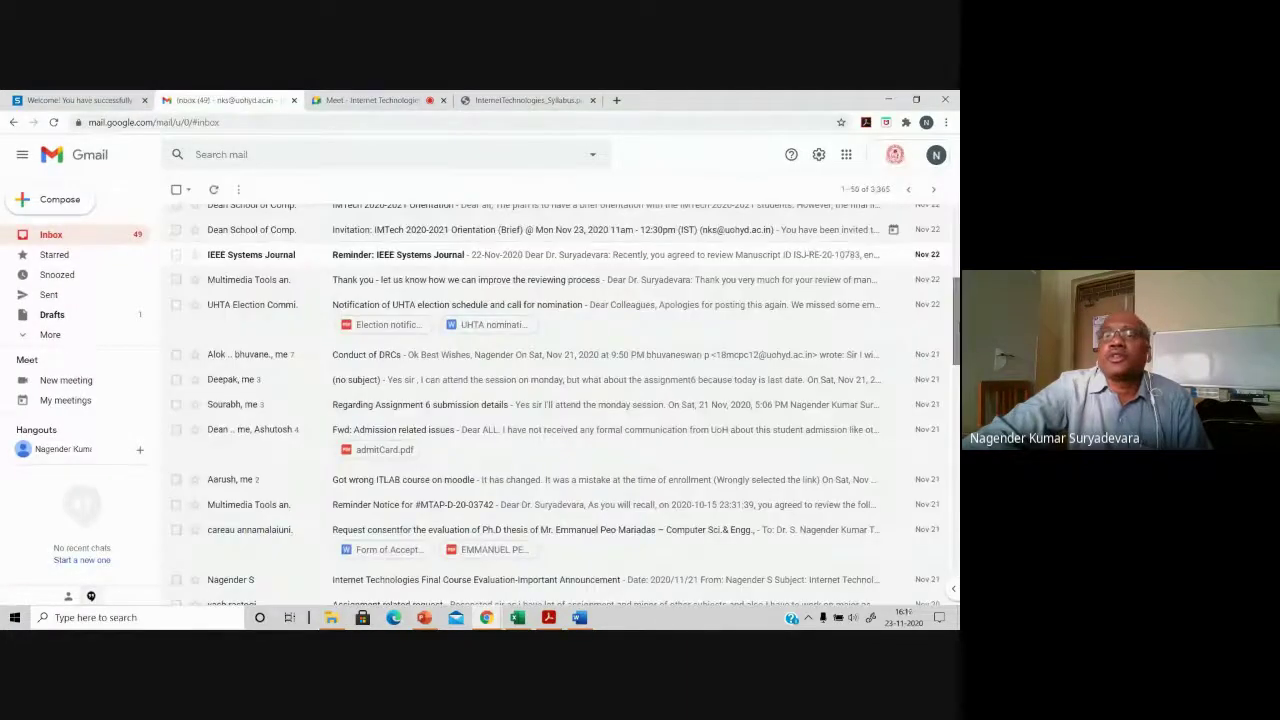
scroll(955, 327, up, 4)
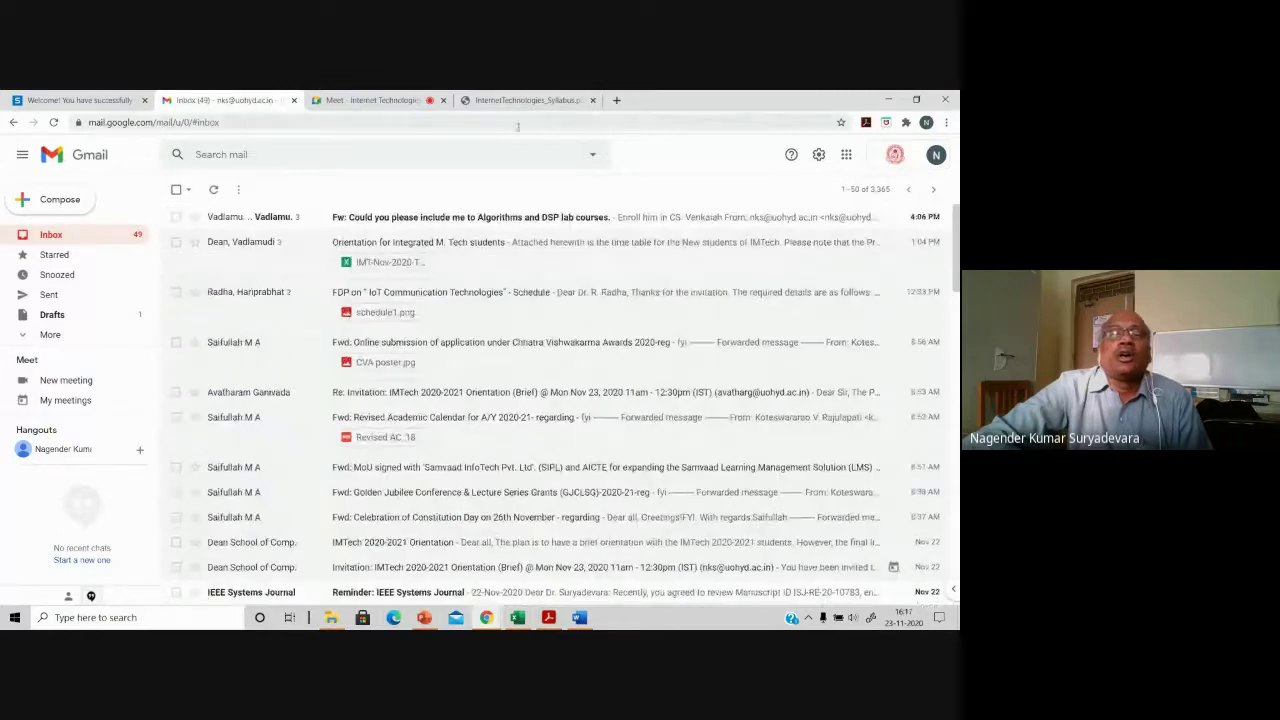
Step: Switch to the Internet Technologies Meet call and admit the participant waiting to join
click(513, 98)
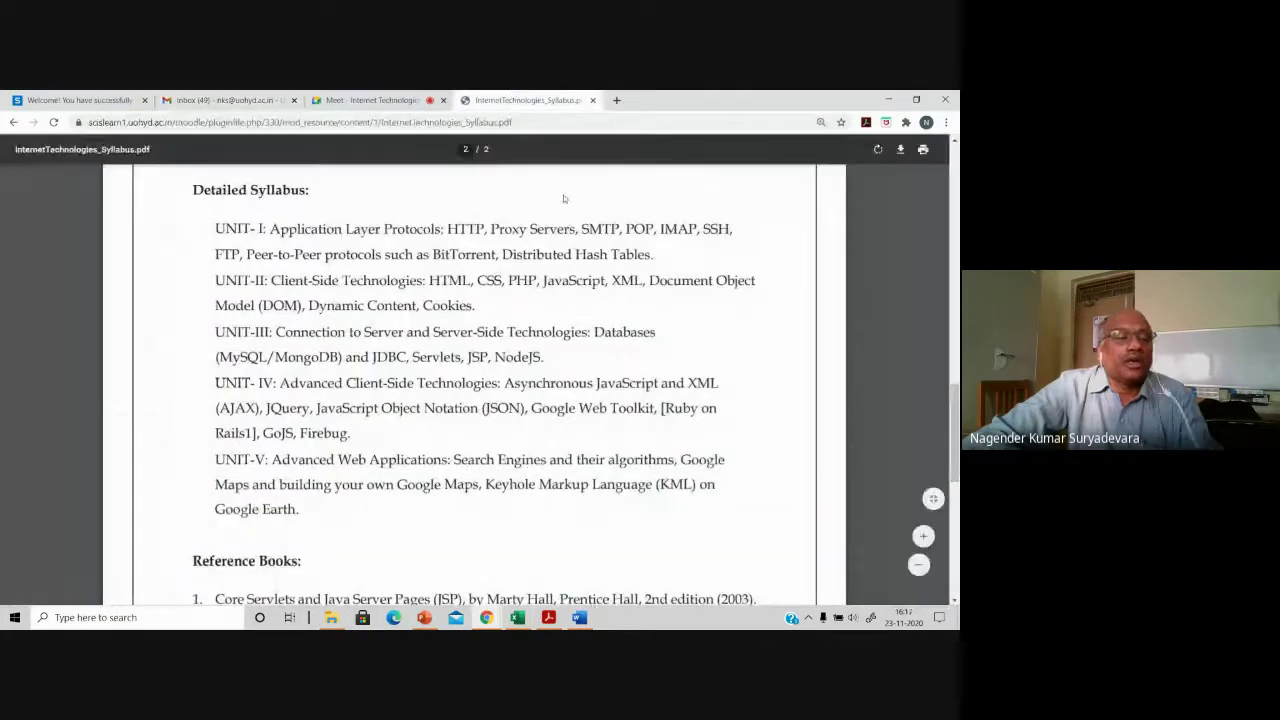
click(370, 100)
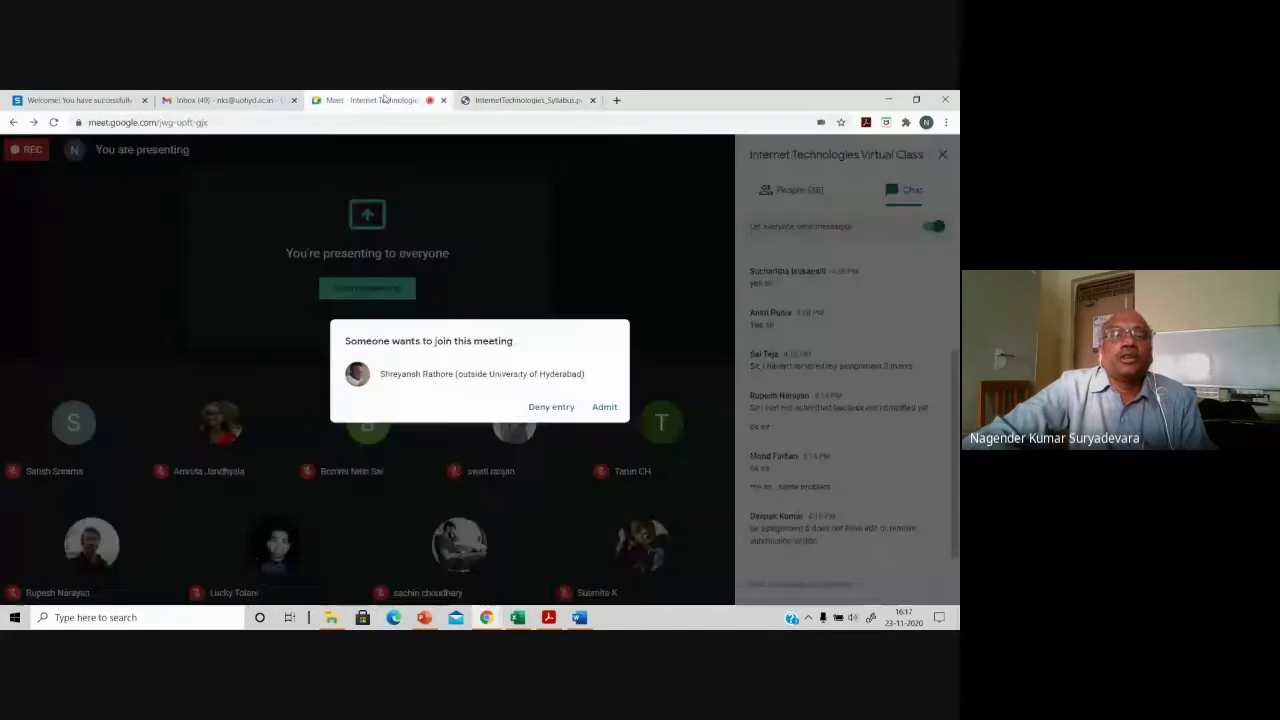
click(605, 406)
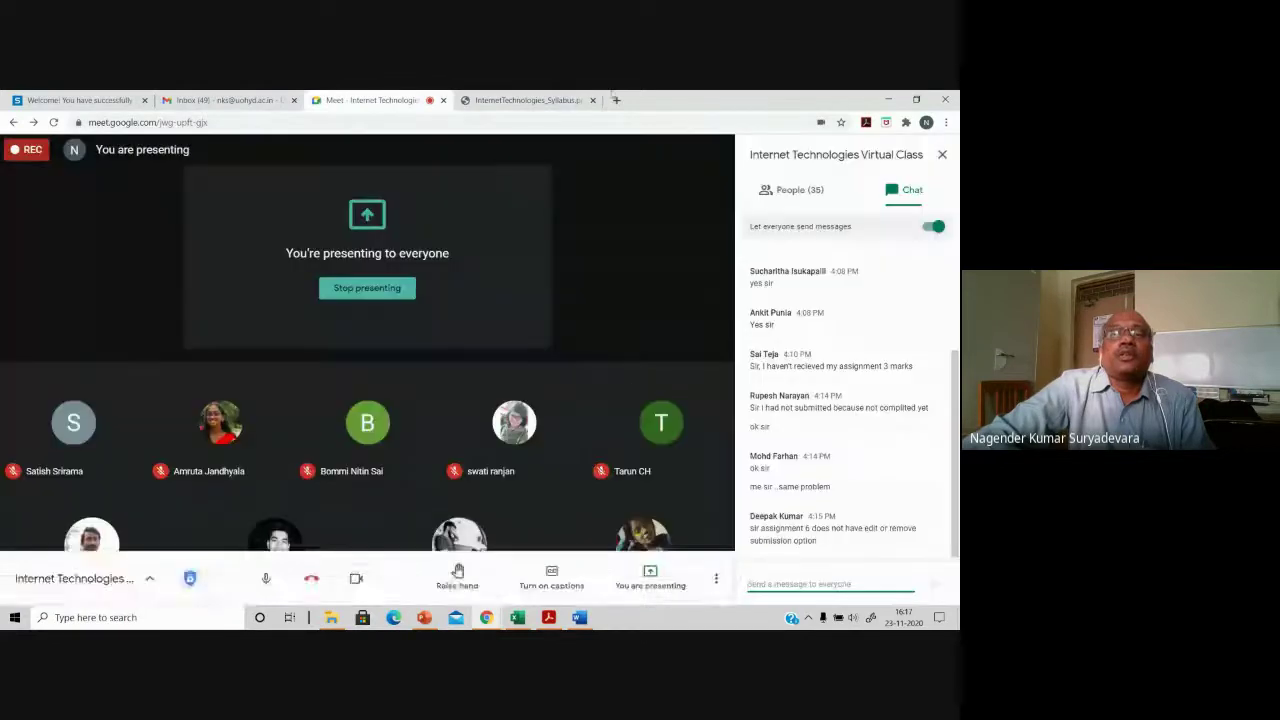
Step: Return from the syllabus PDF to the Internet Technologies course page in Moodle and turn editing on
click(507, 100)
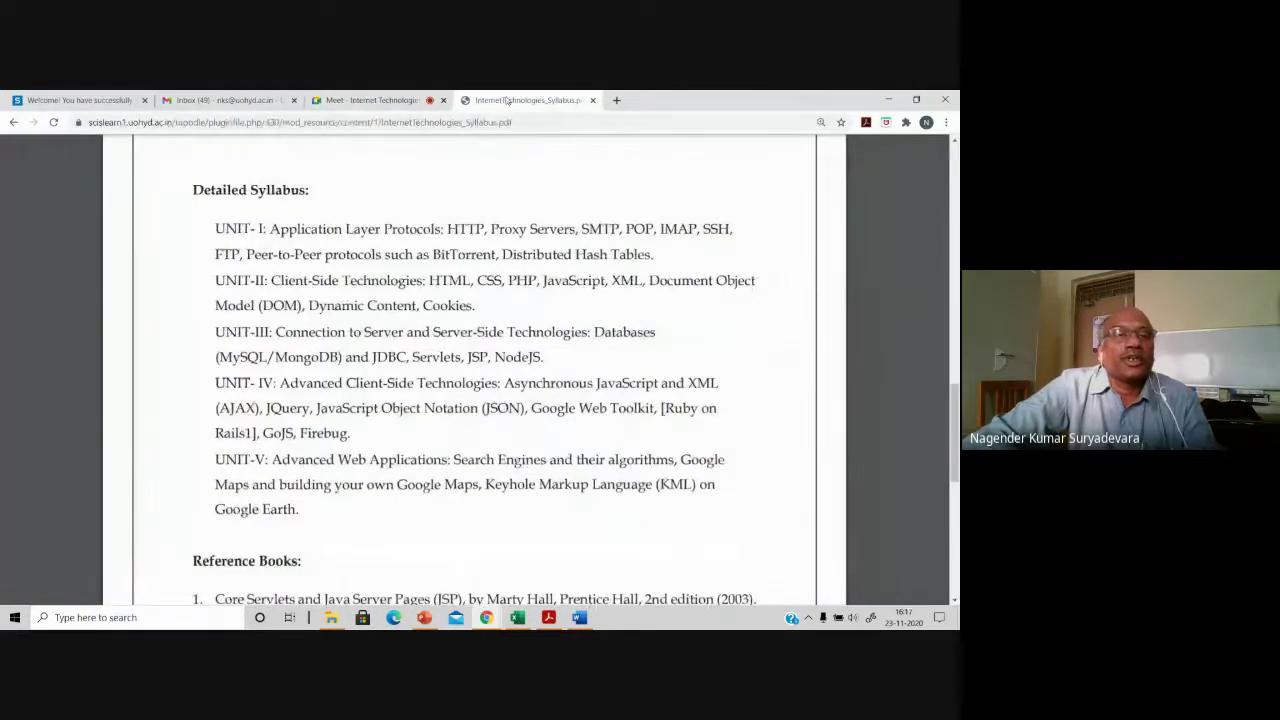
click(14, 122)
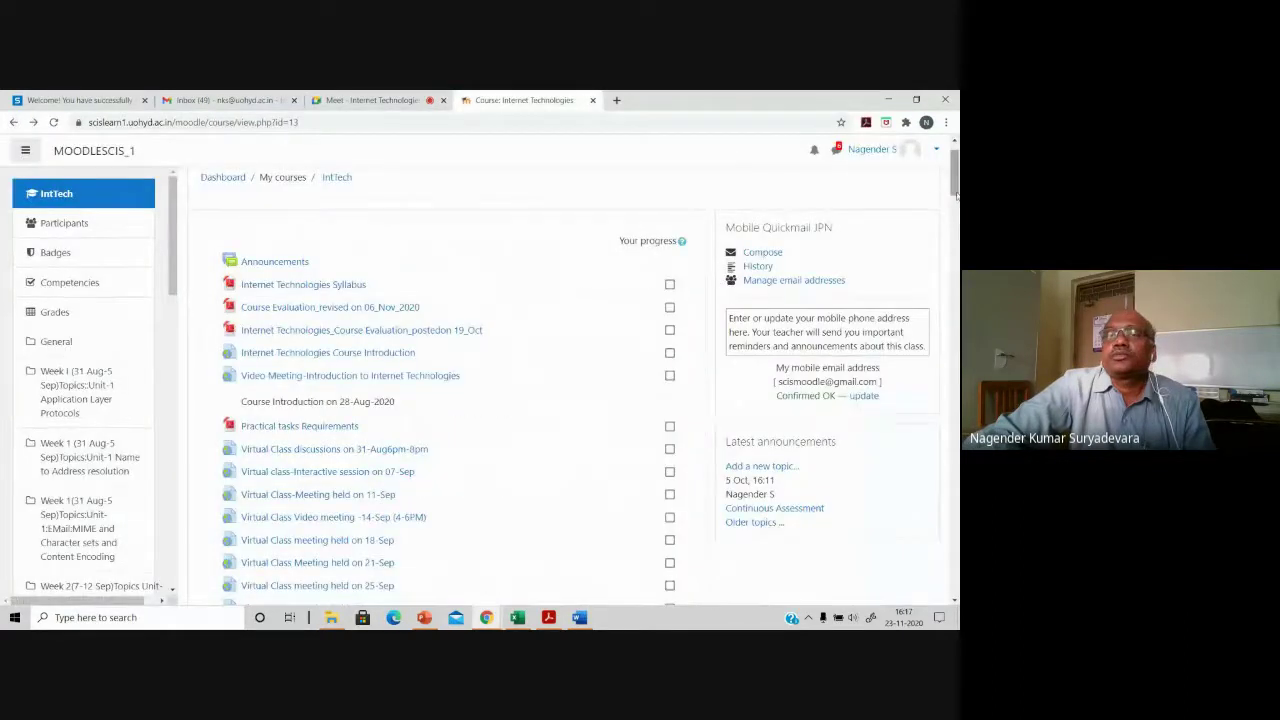
scroll(905, 222, up, 1)
click(924, 210)
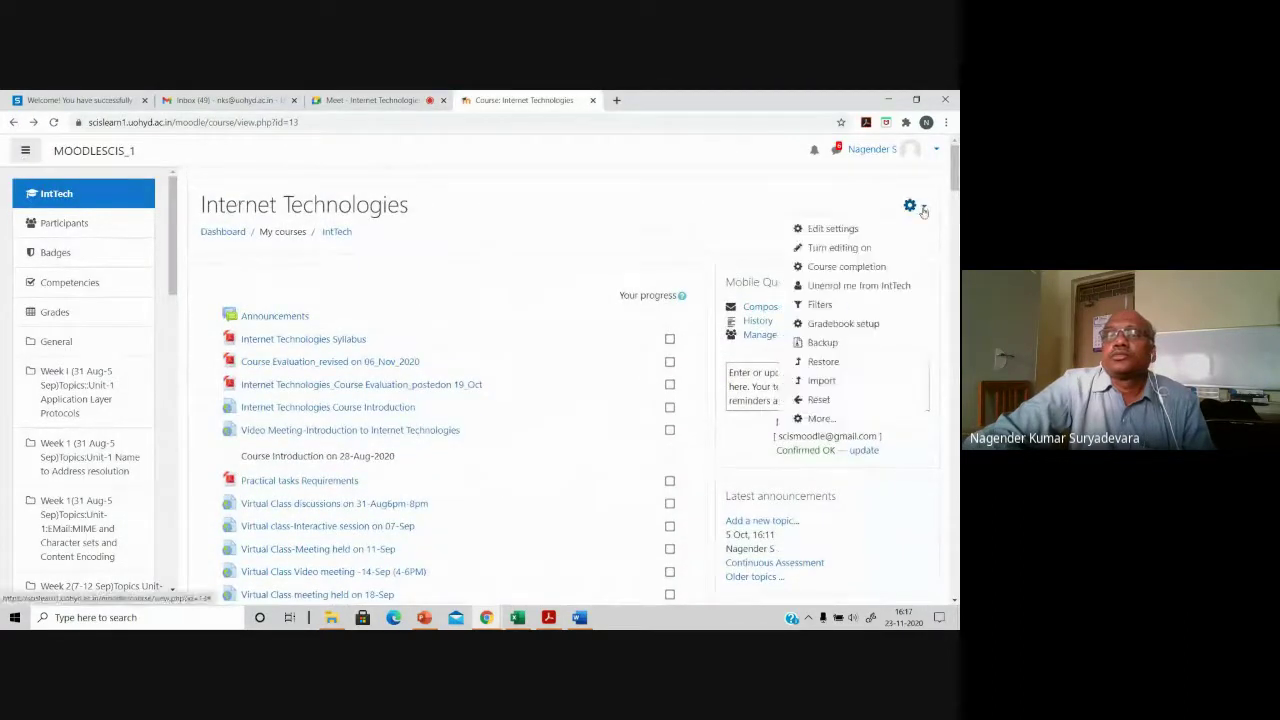
click(871, 250)
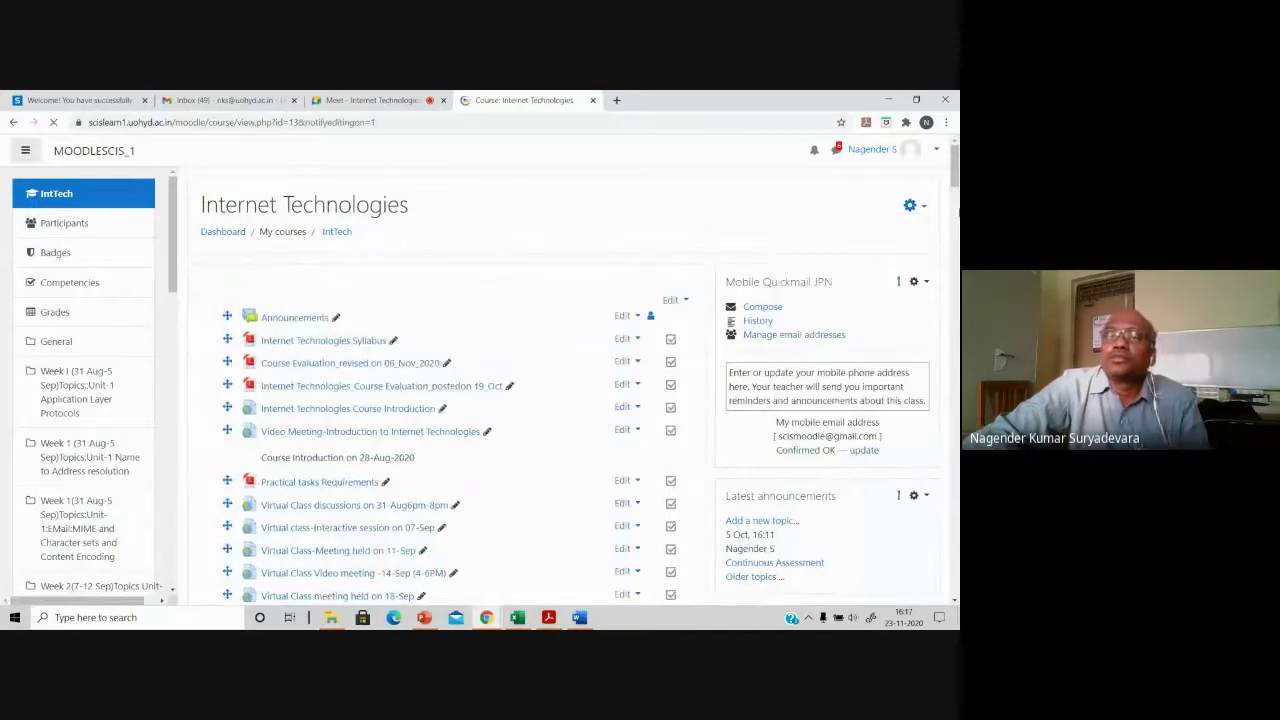
Step: Add one new topic section at the end of the course, after Week 12
drag(955, 172, 955, 592)
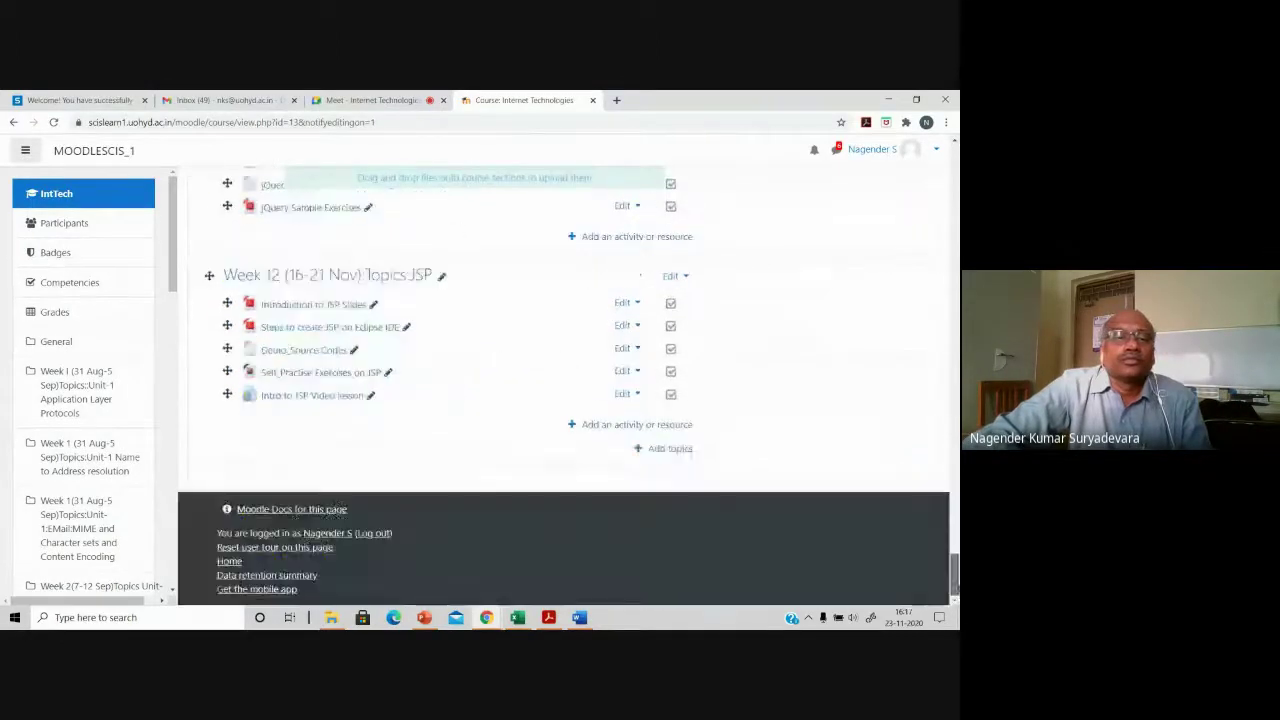
click(667, 448)
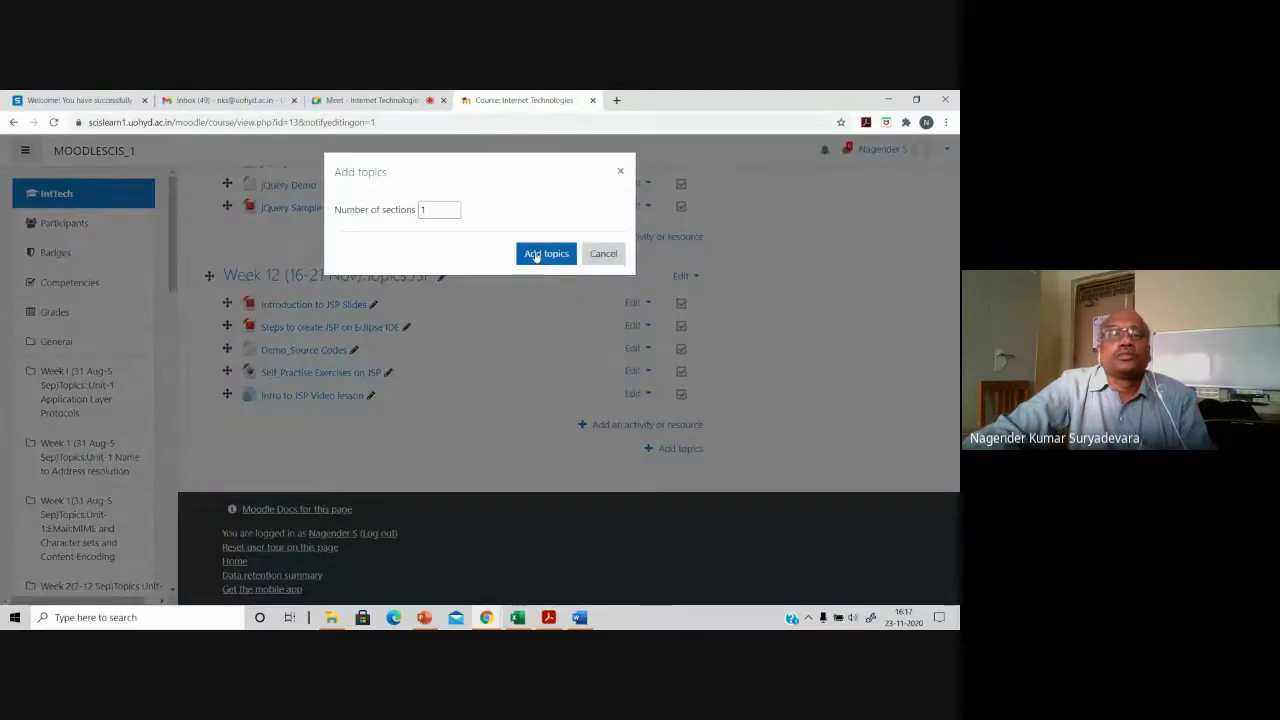
click(546, 255)
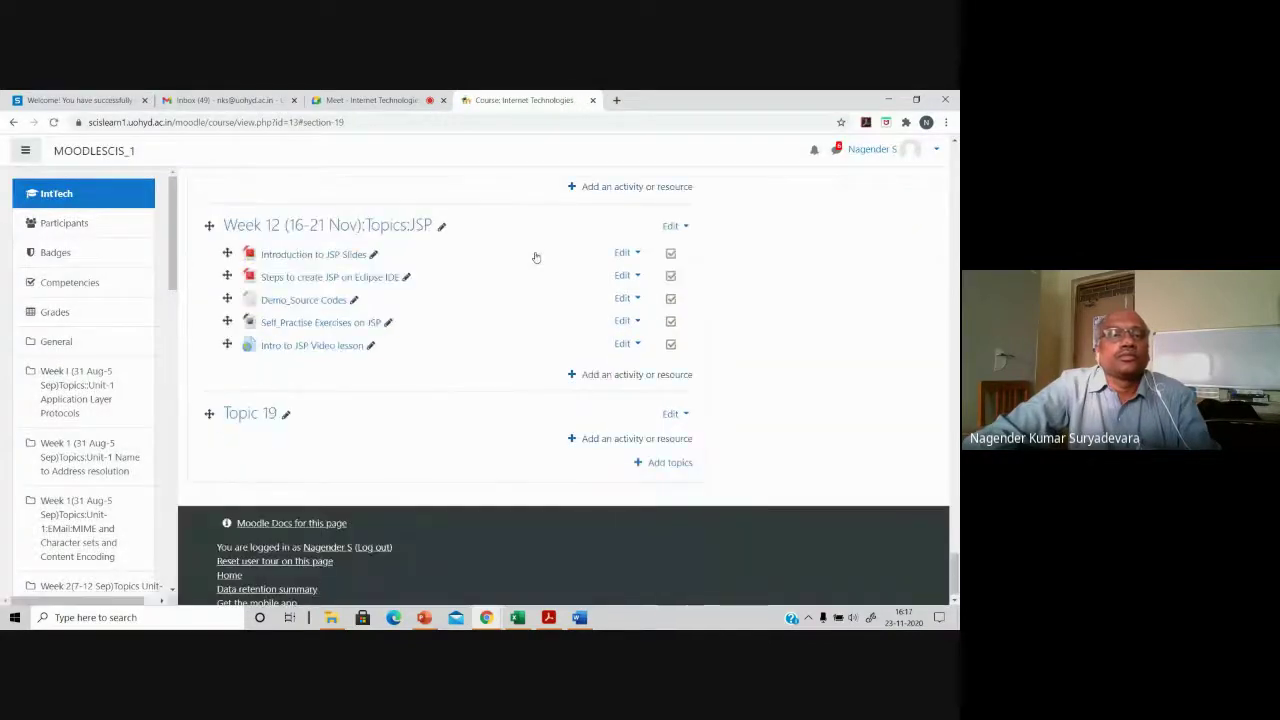
click(285, 414)
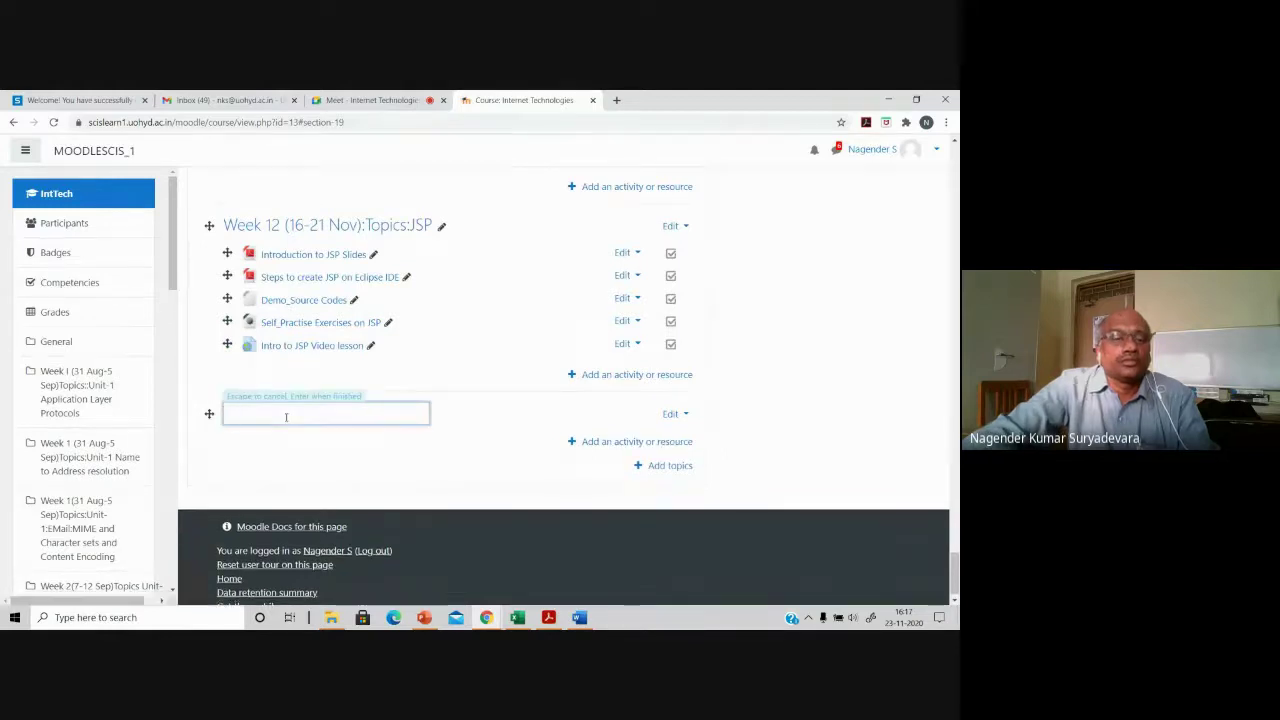
text(w)
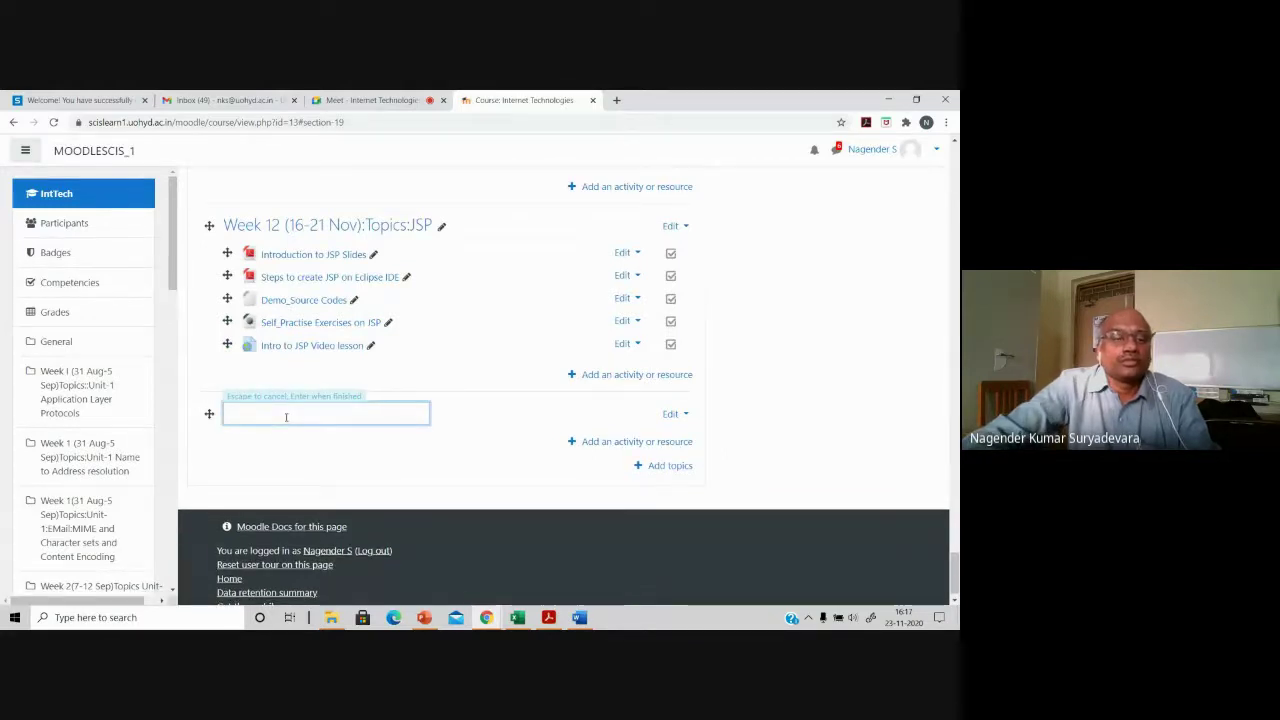
text(eeek)
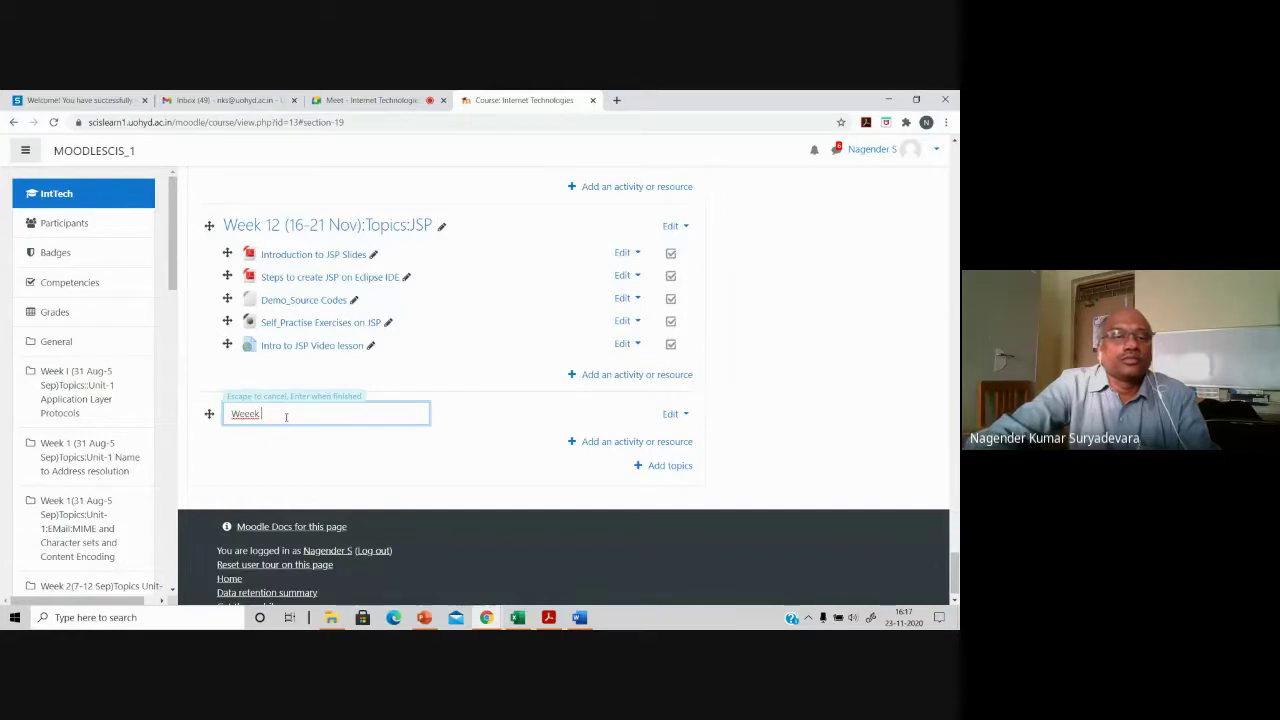
key(BackSpace)
key(BackSpace)
text(k 13)
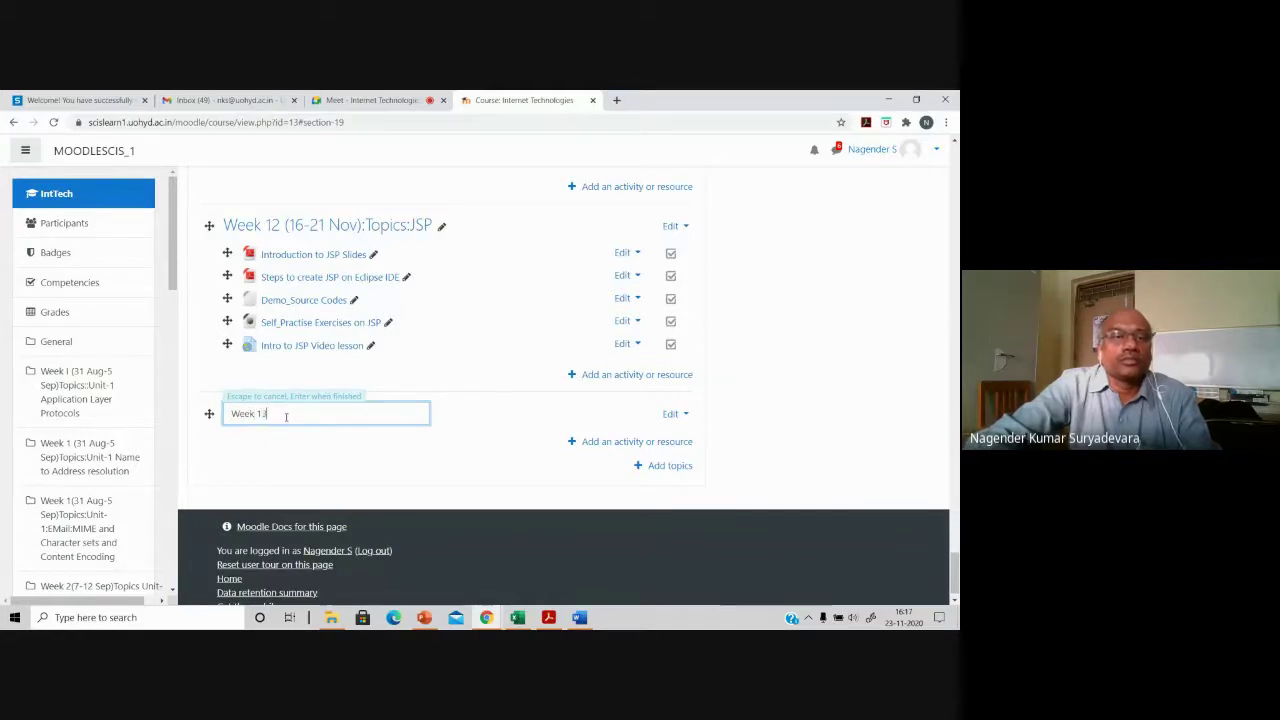
text( ()
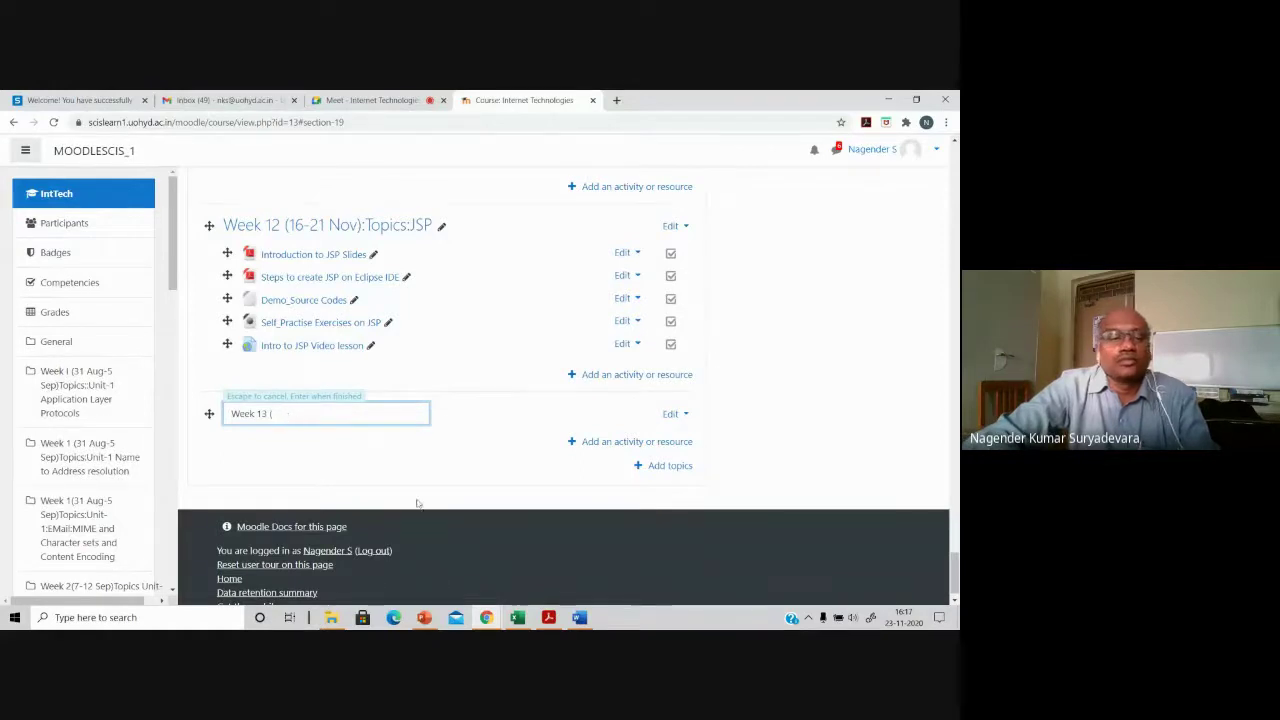
text(2)
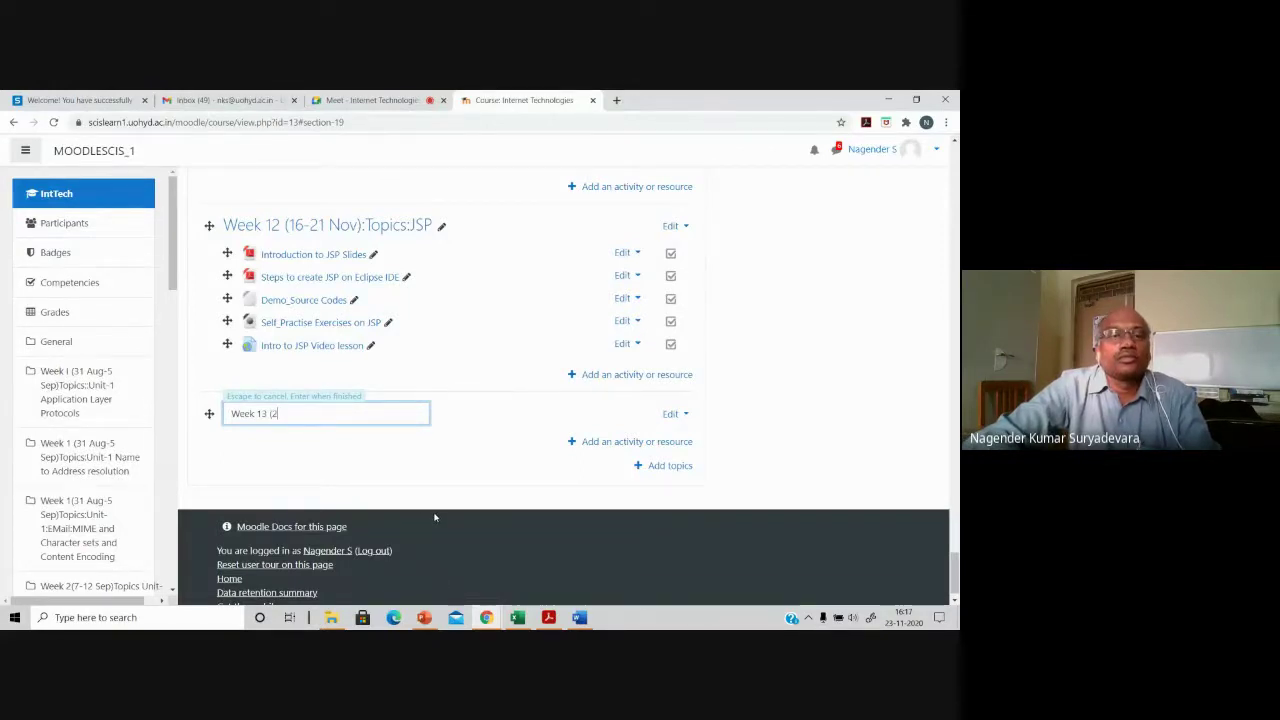
text(3-)
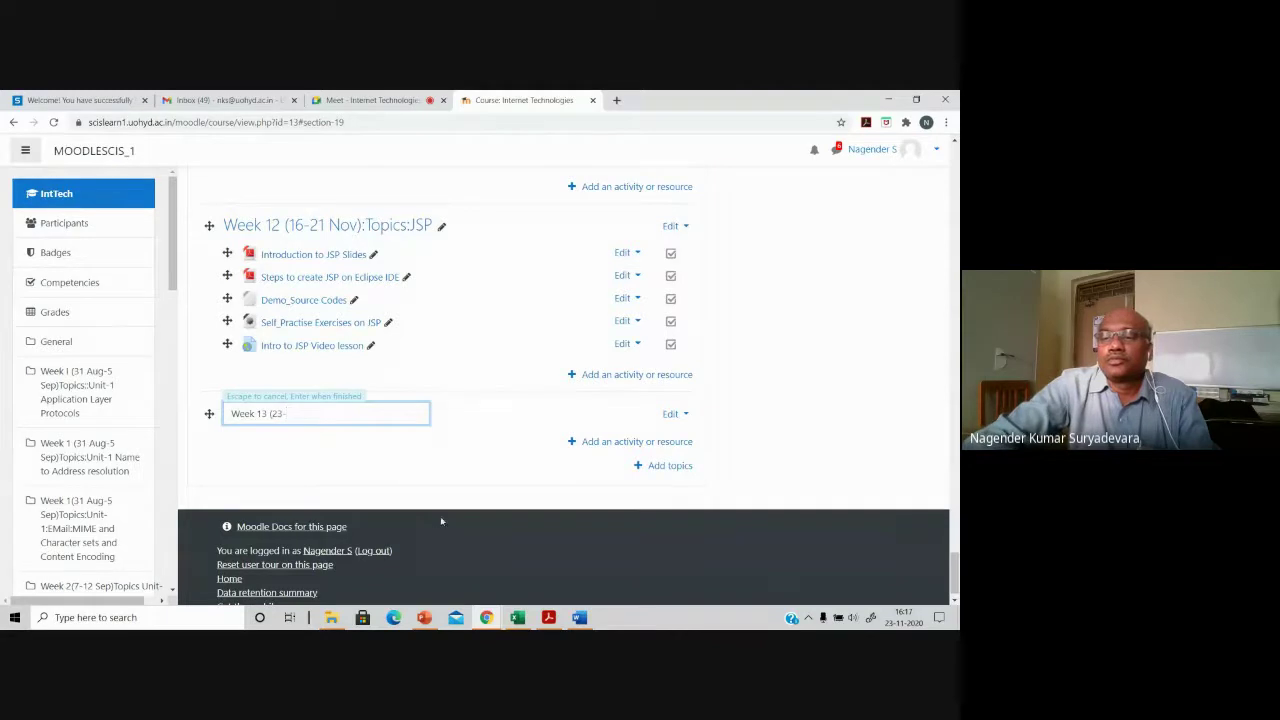
Step: Check the week's dates in the system calendar and rename Topic 19 as "Week 13(23-28 Nov):Topics: Ruby on Rails;"
click(900, 617)
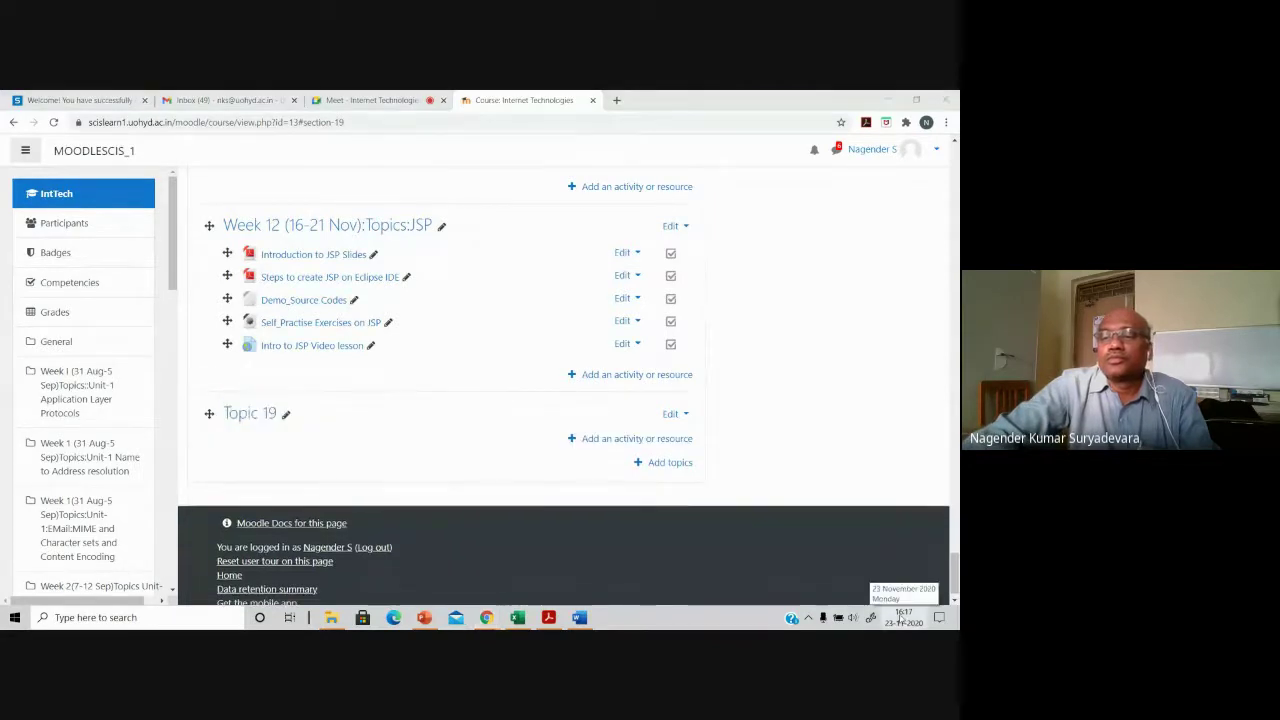
click(900, 617)
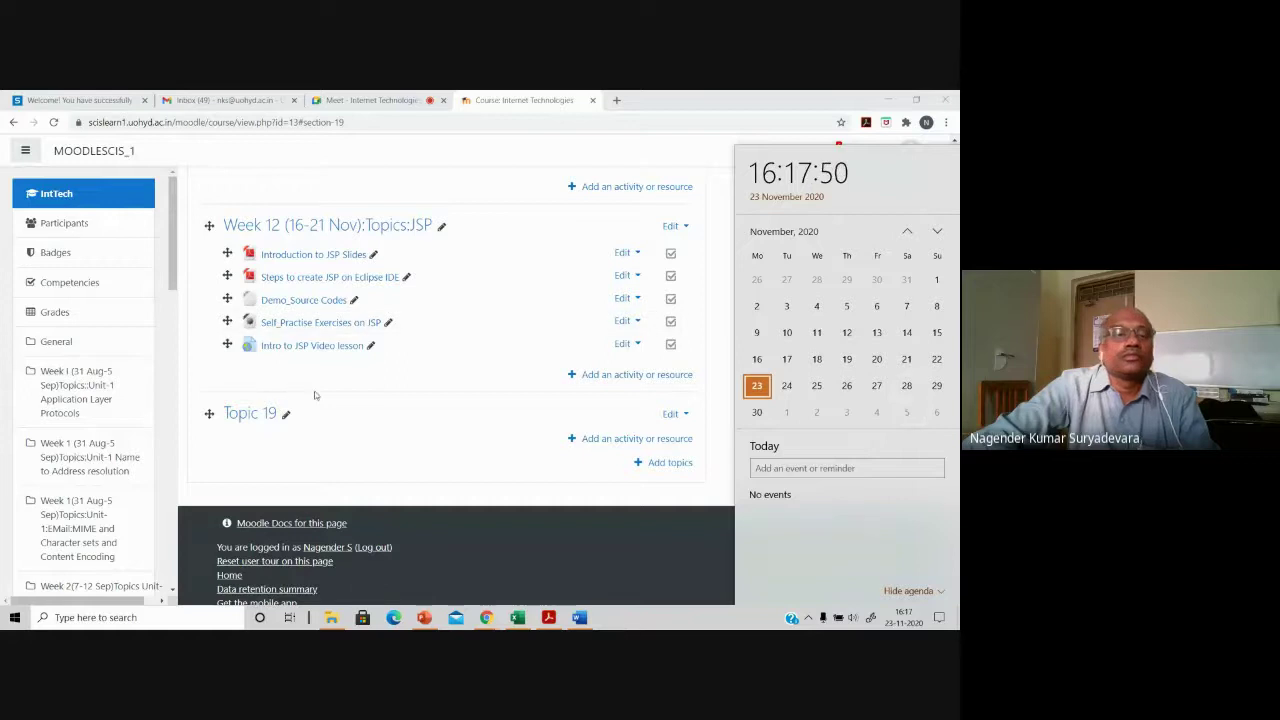
click(285, 413)
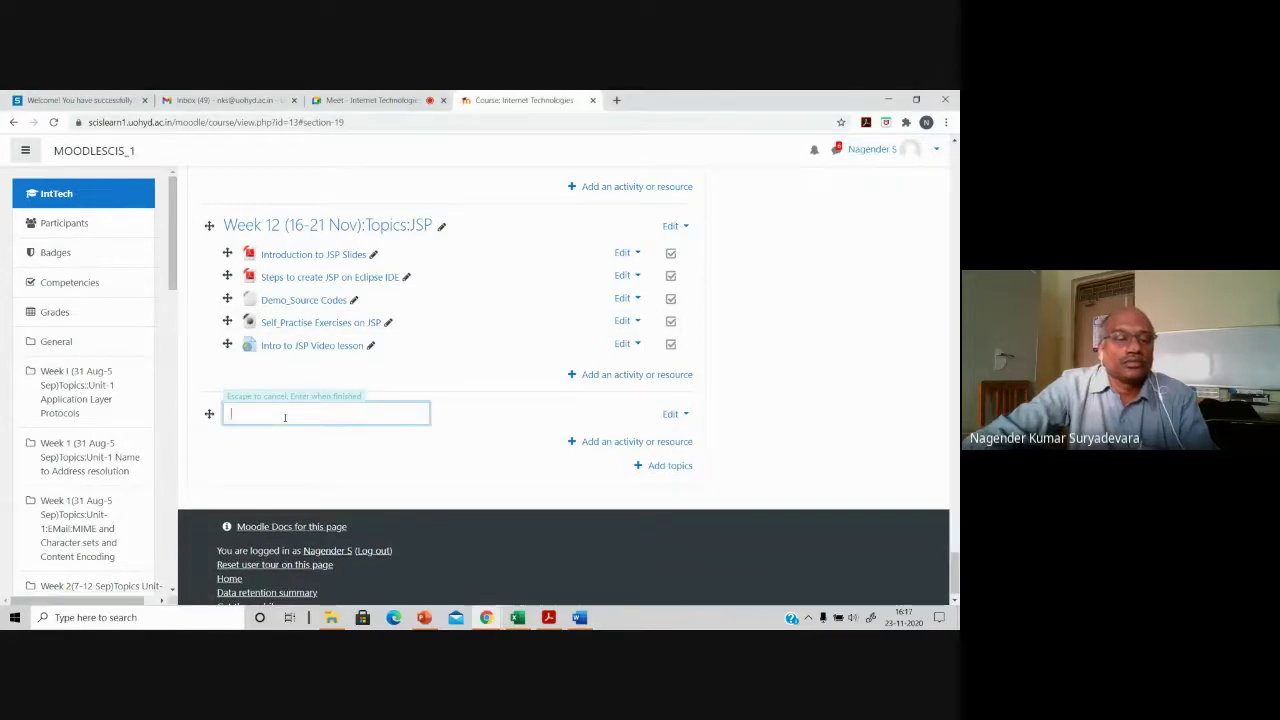
text(Week 1)
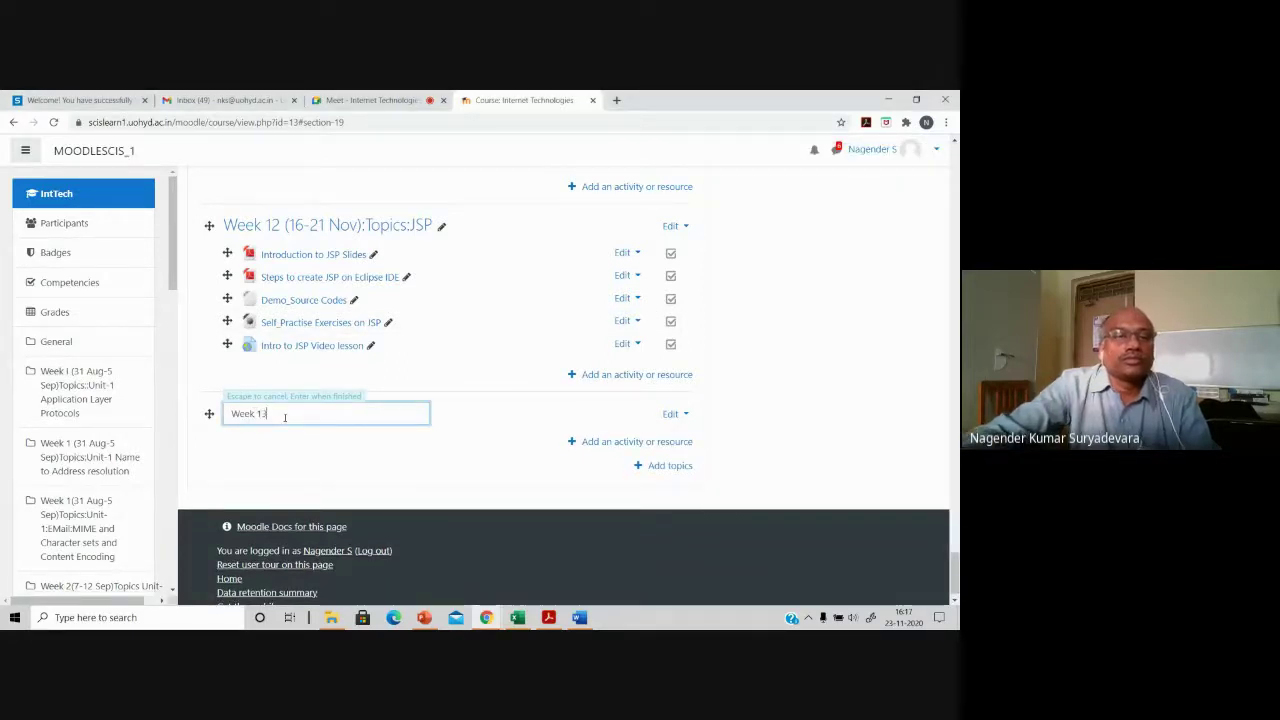
text(3(23)
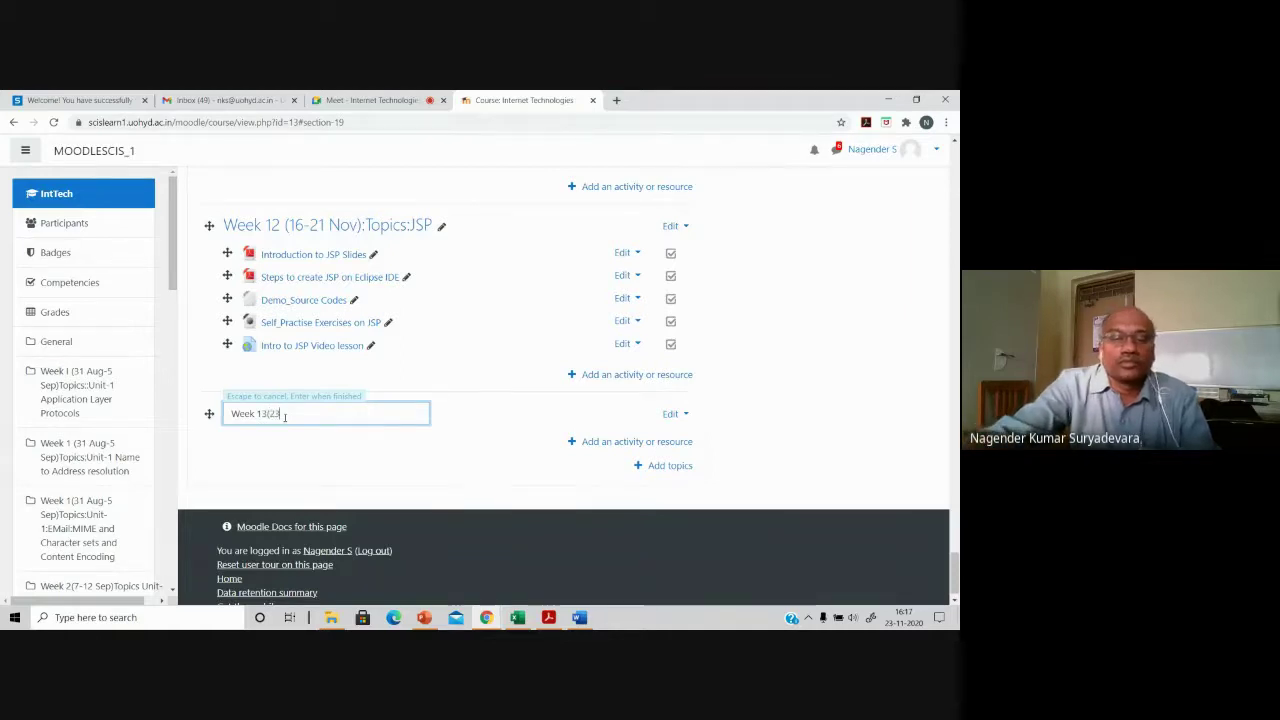
text(-28)
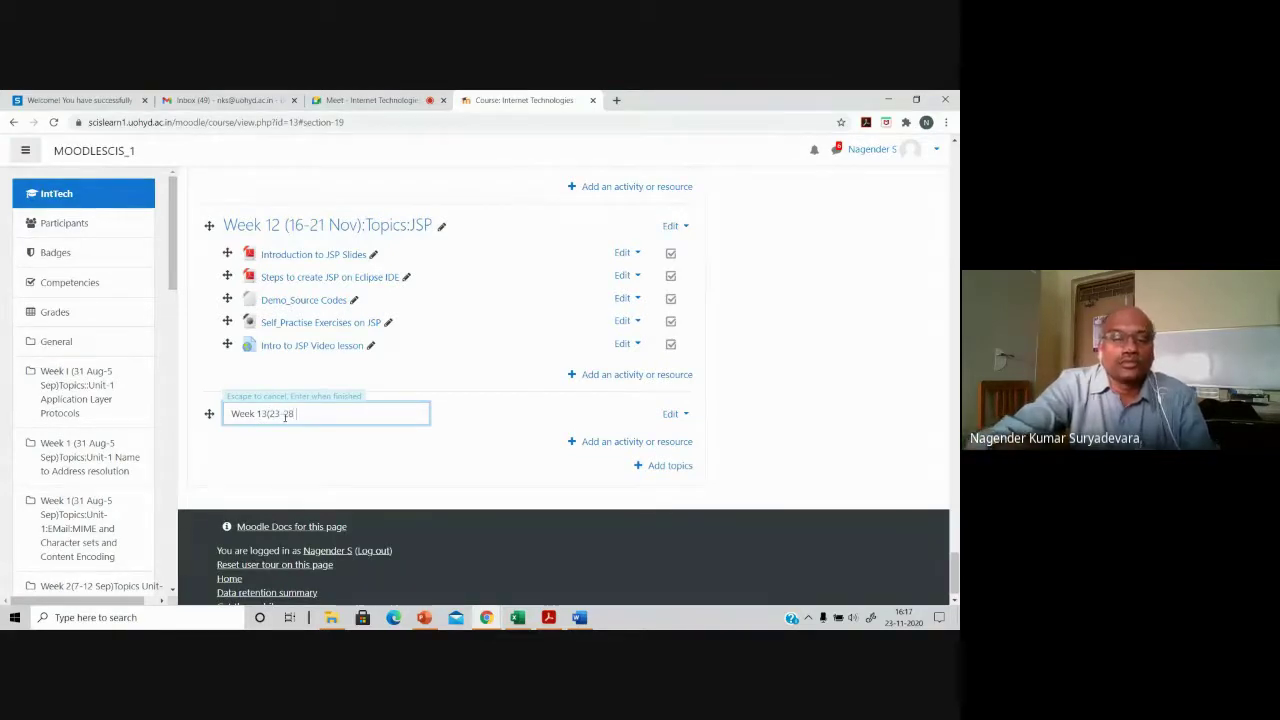
text( Nov)
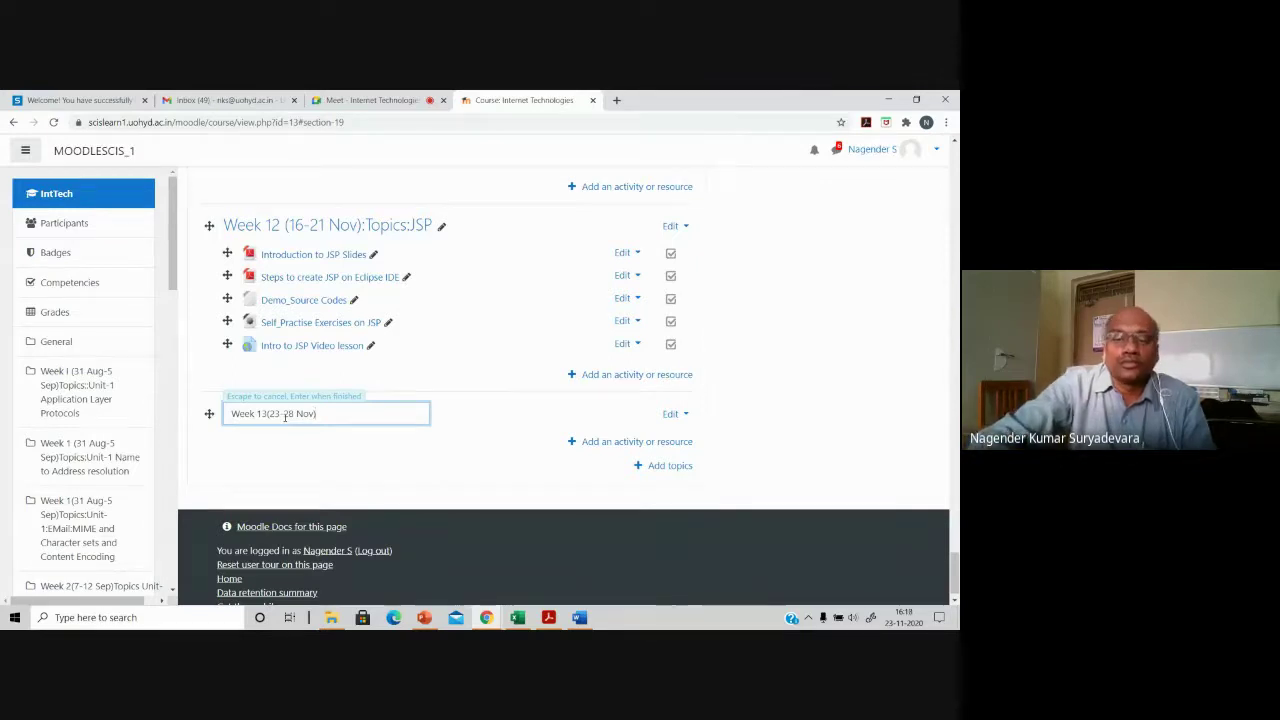
text(:Io)
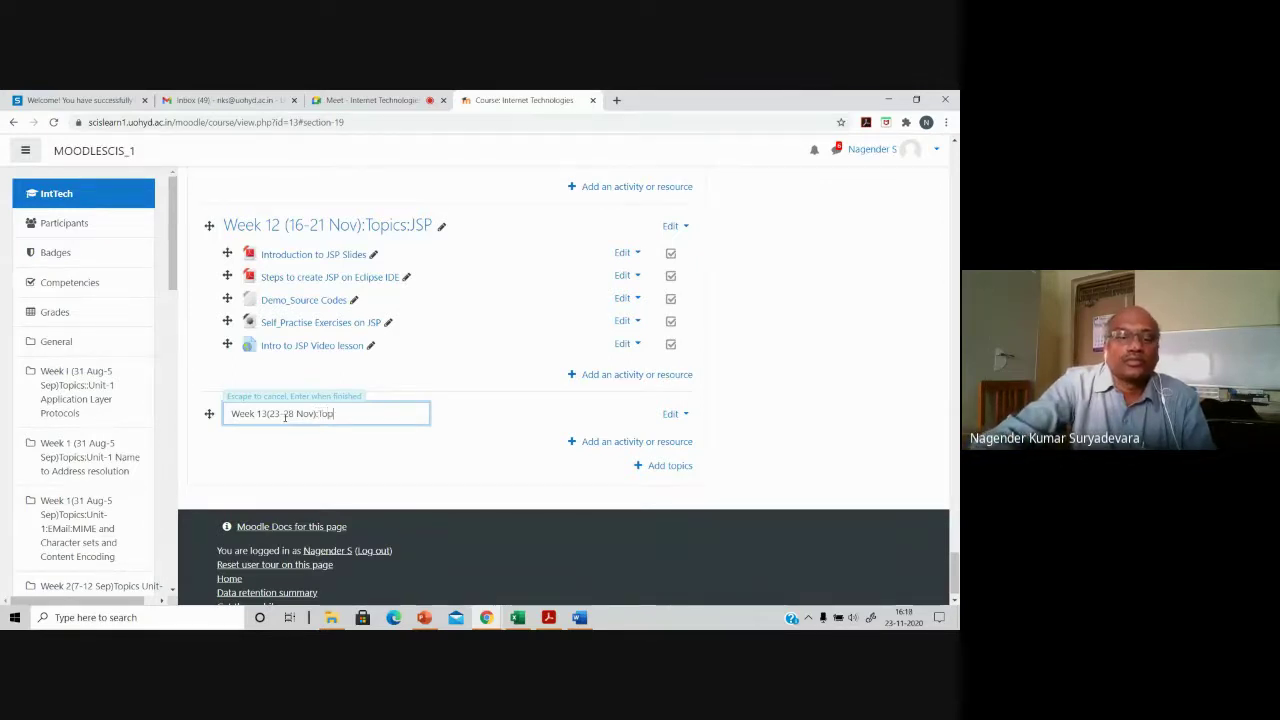
text(pics:)
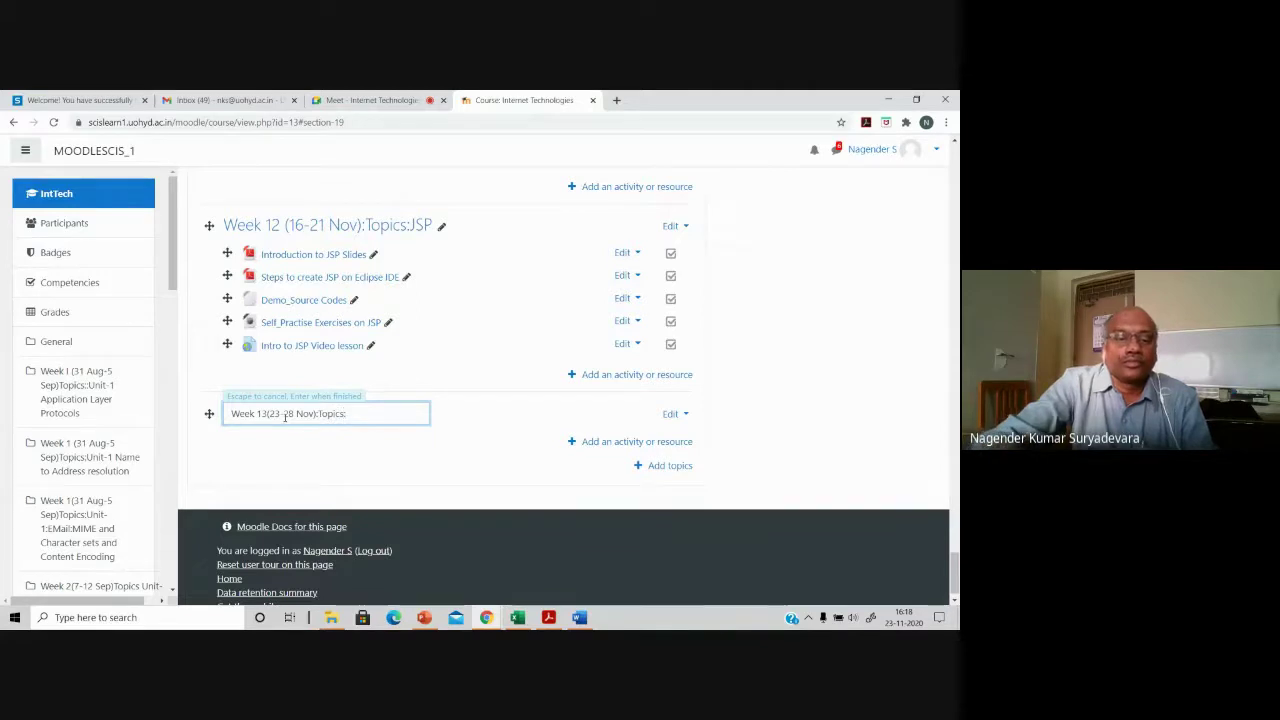
text(Kuby)
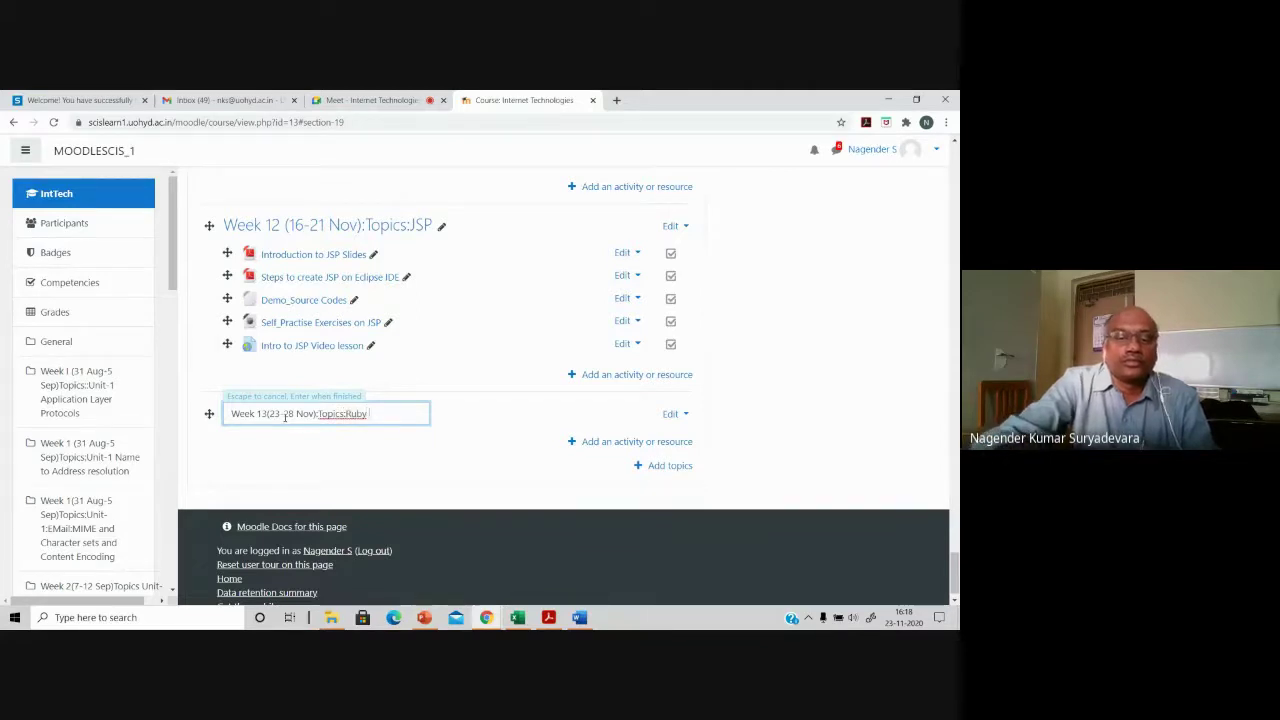
text( on Rails)
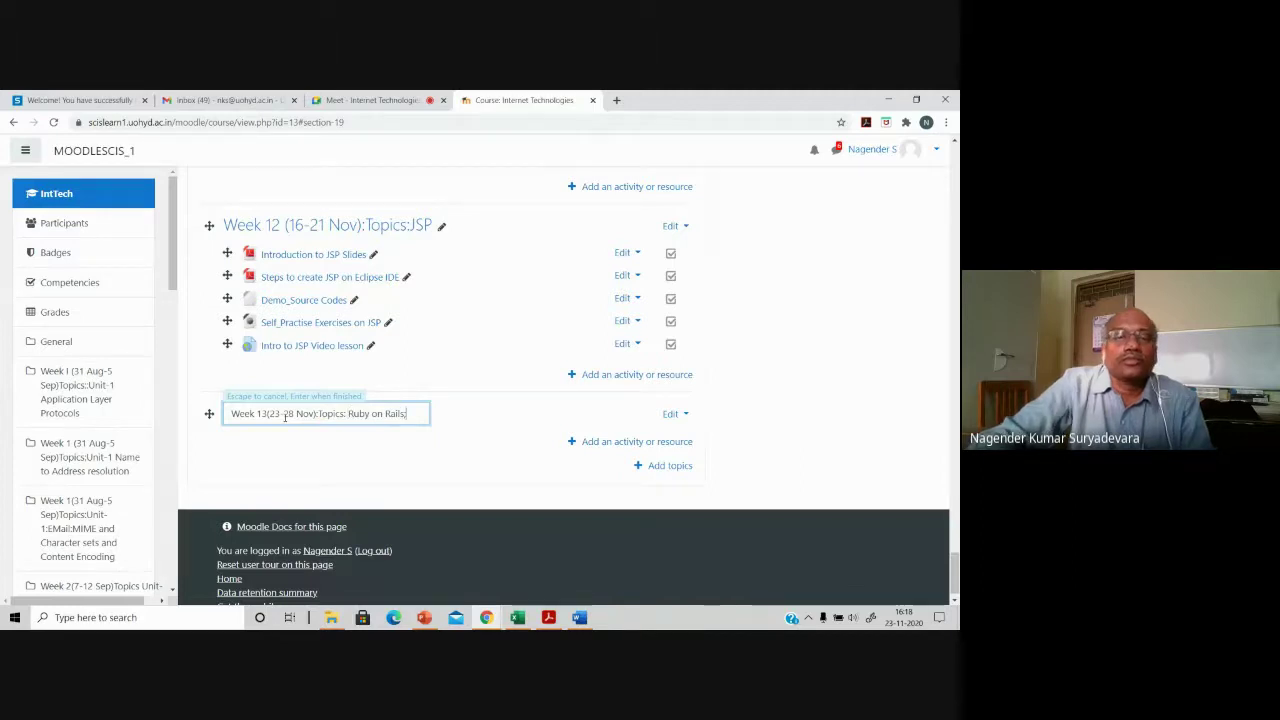
key(Return)
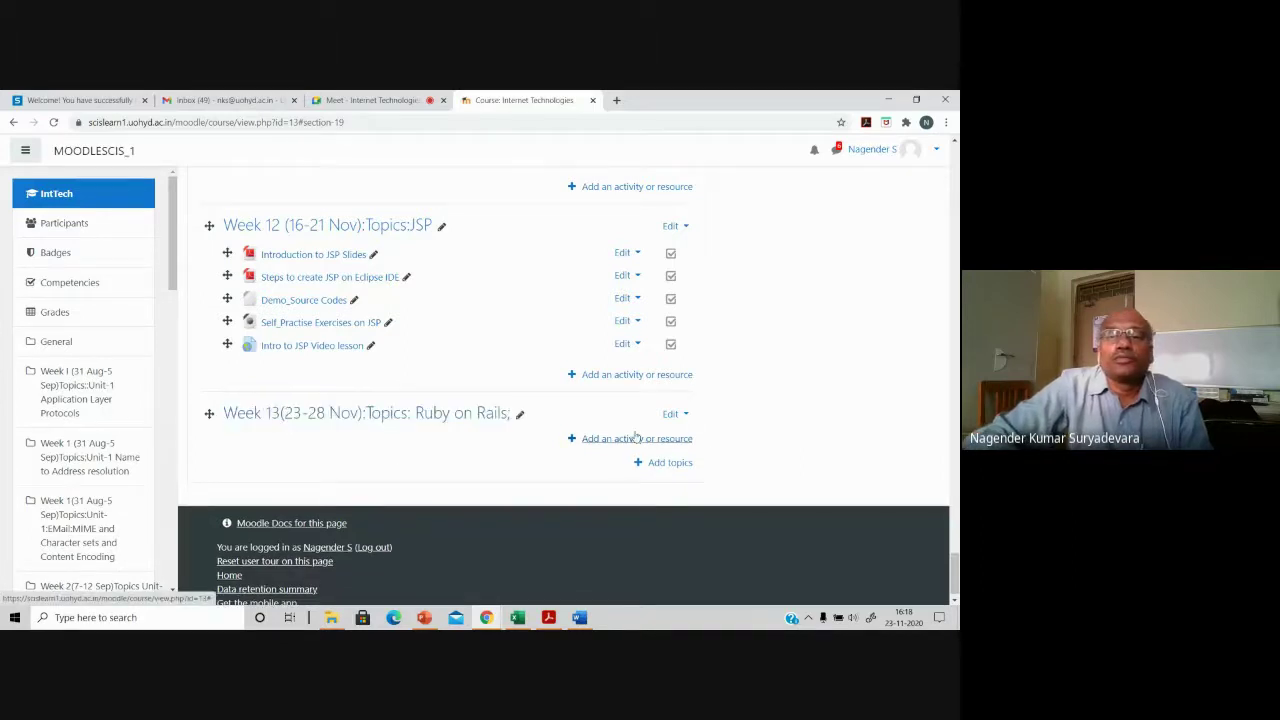
Step: Start adding a File resource to the Week 13 section
click(636, 438)
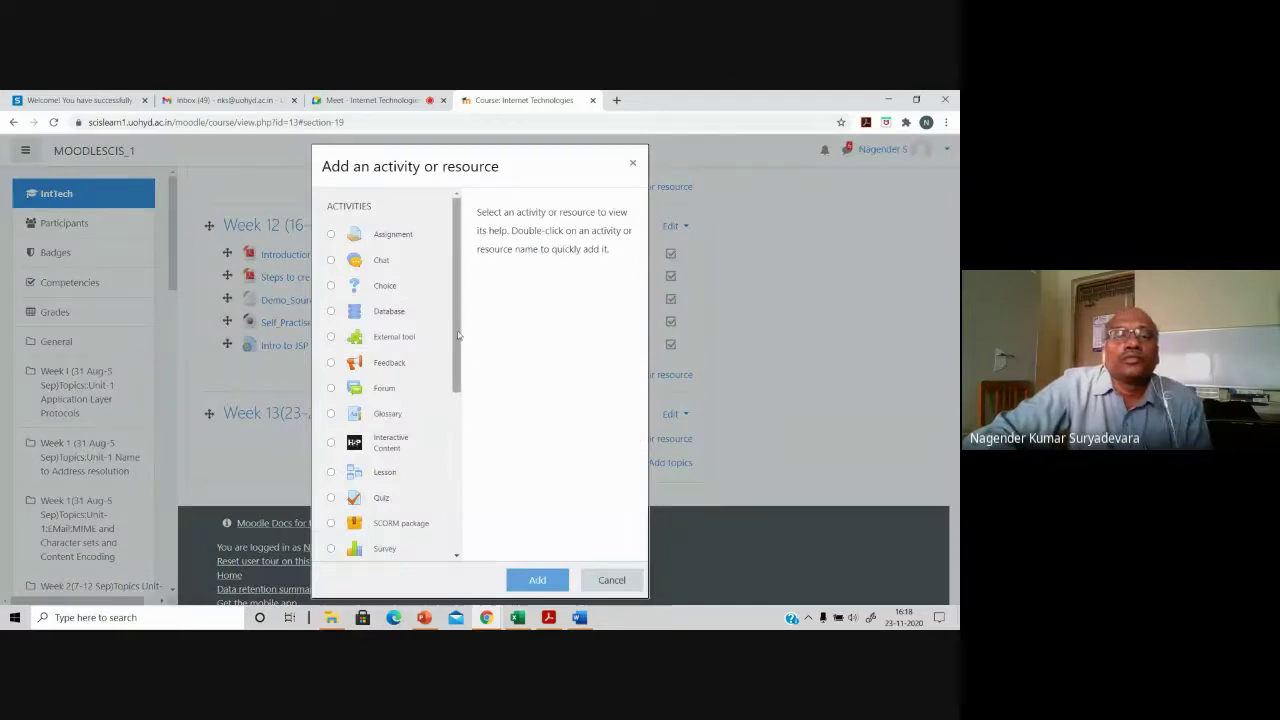
drag(458, 336, 466, 538)
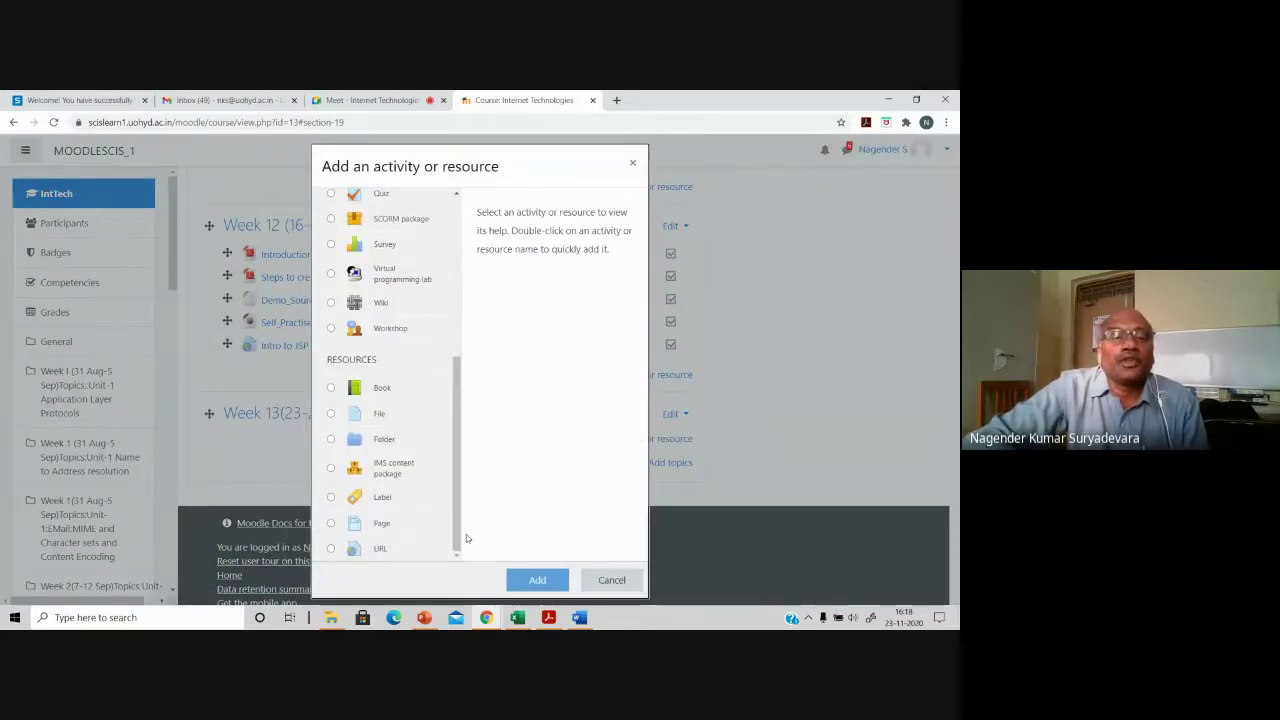
click(331, 414)
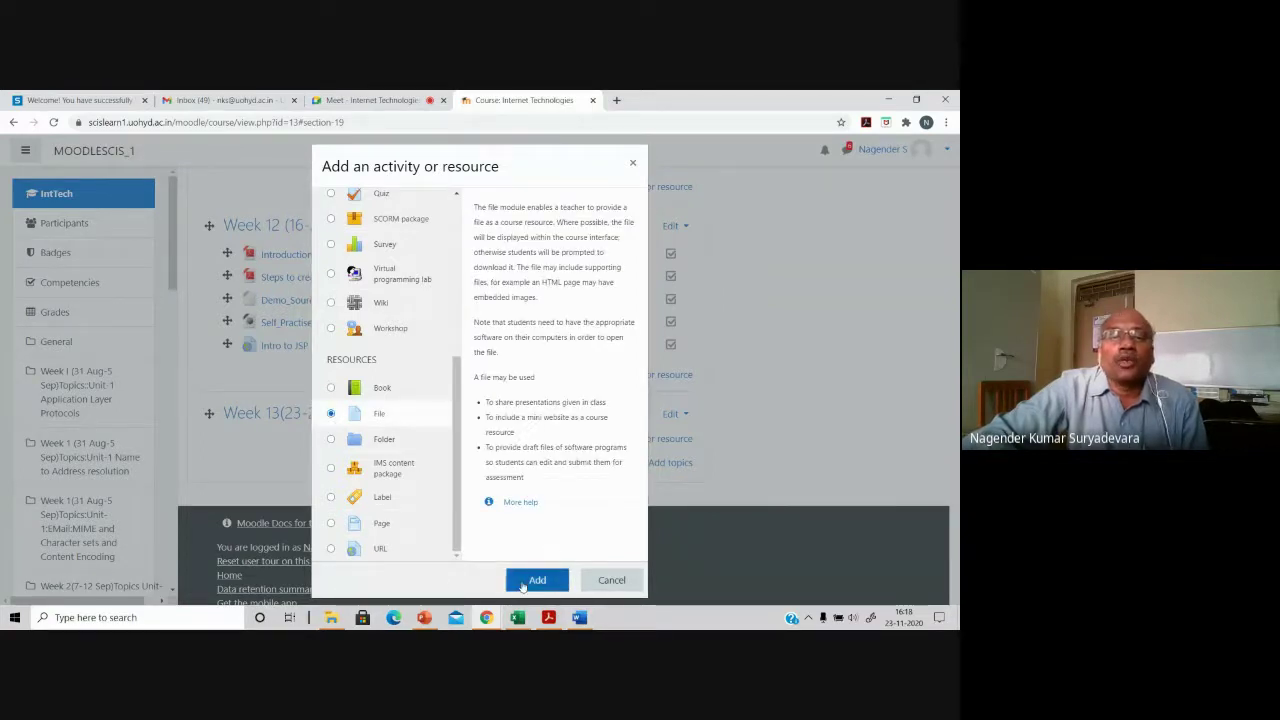
click(525, 581)
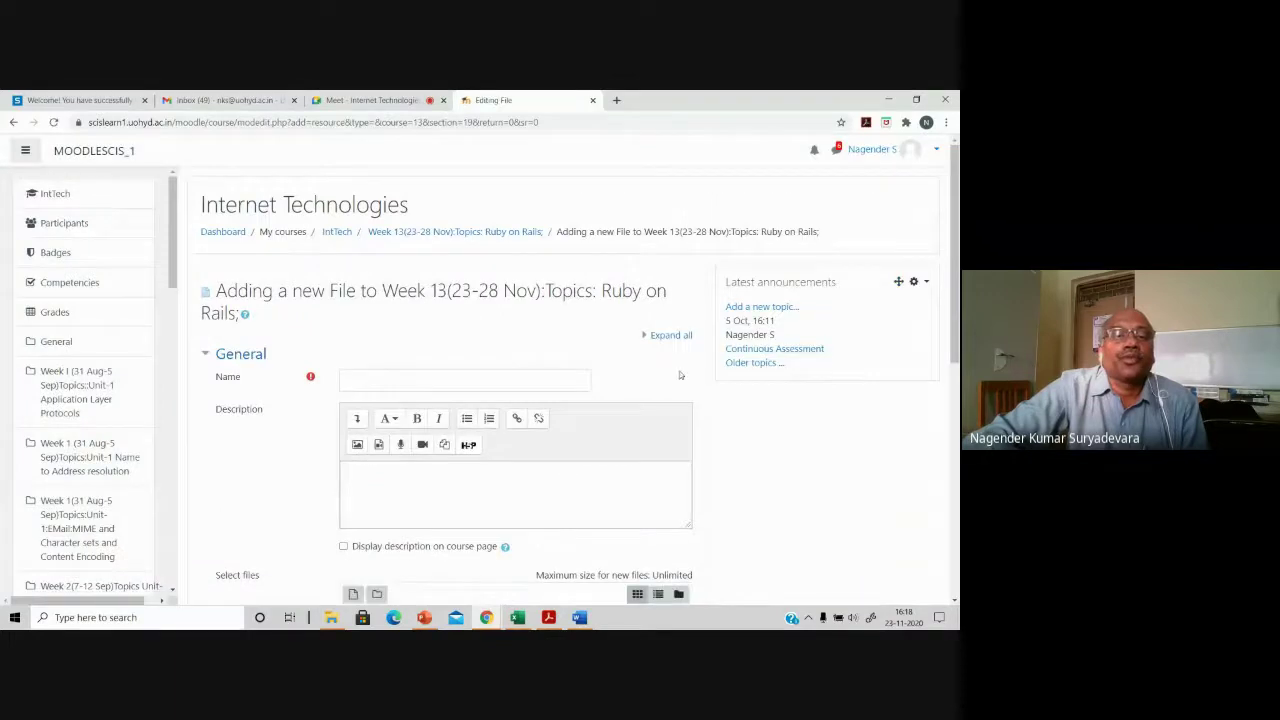
Step: Name the new file resource "Intro to Ruby on Rails"
click(505, 377)
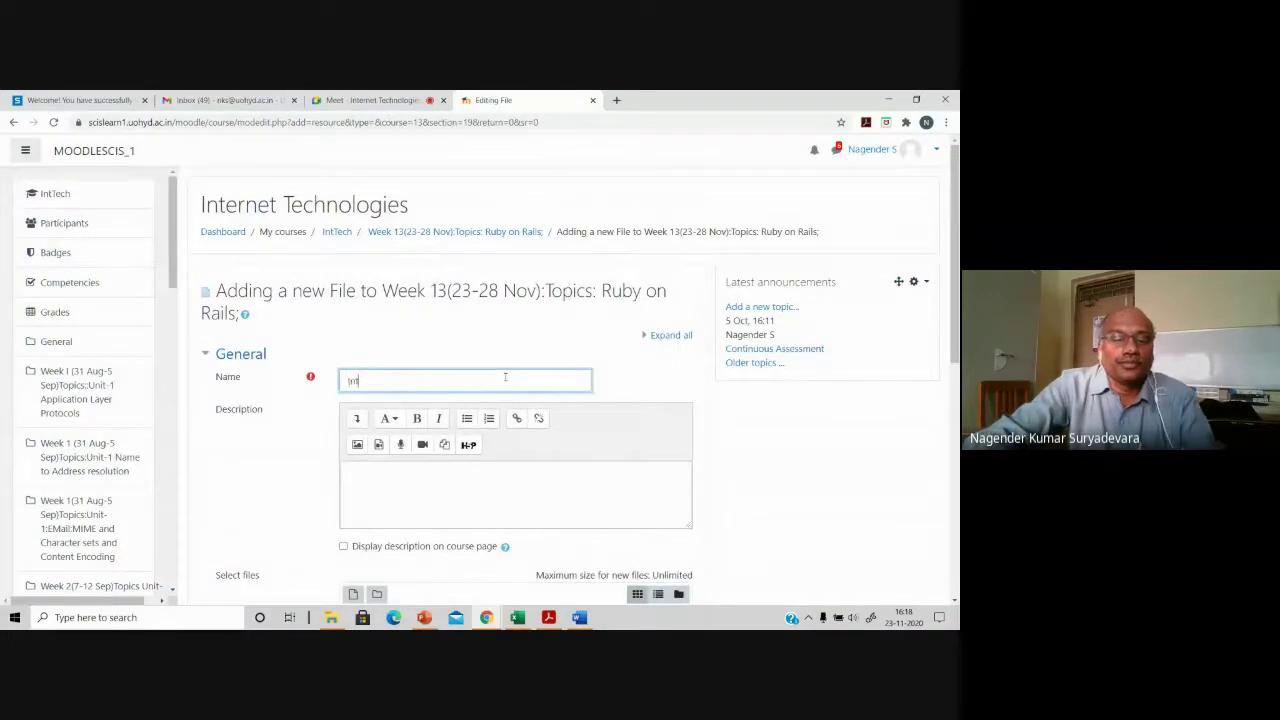
text(Intro)
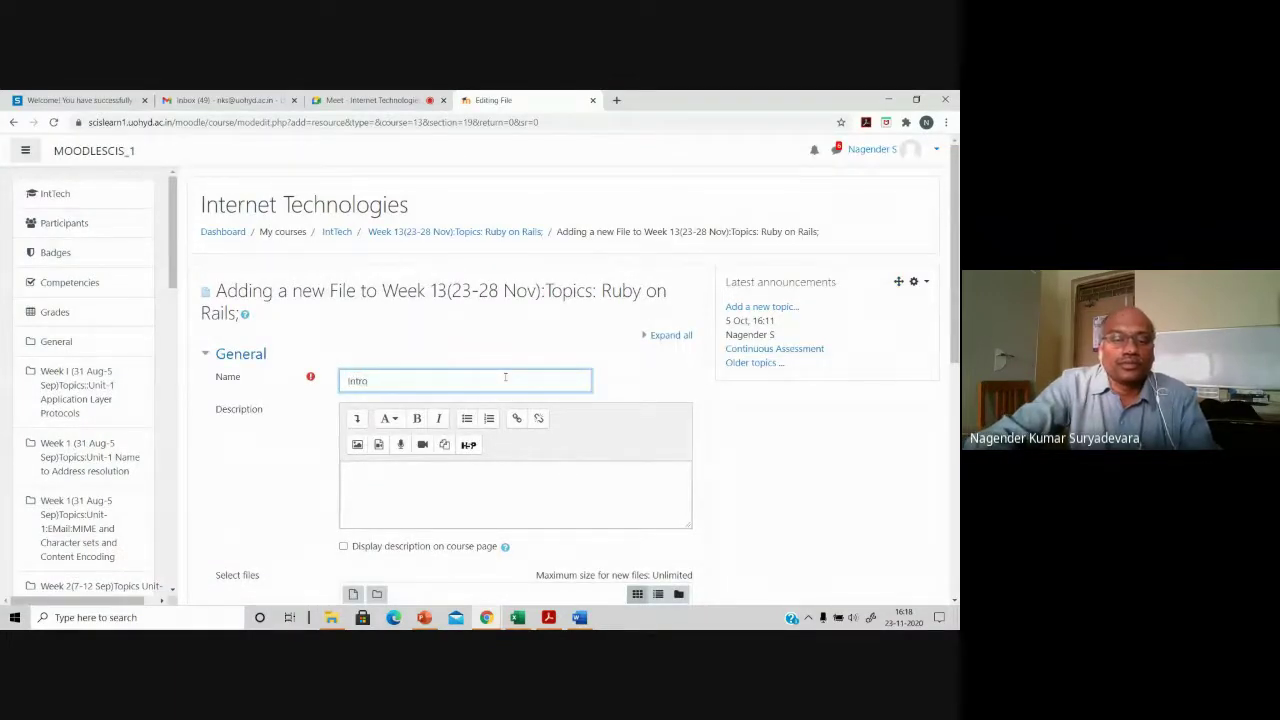
text( to Ruby o)
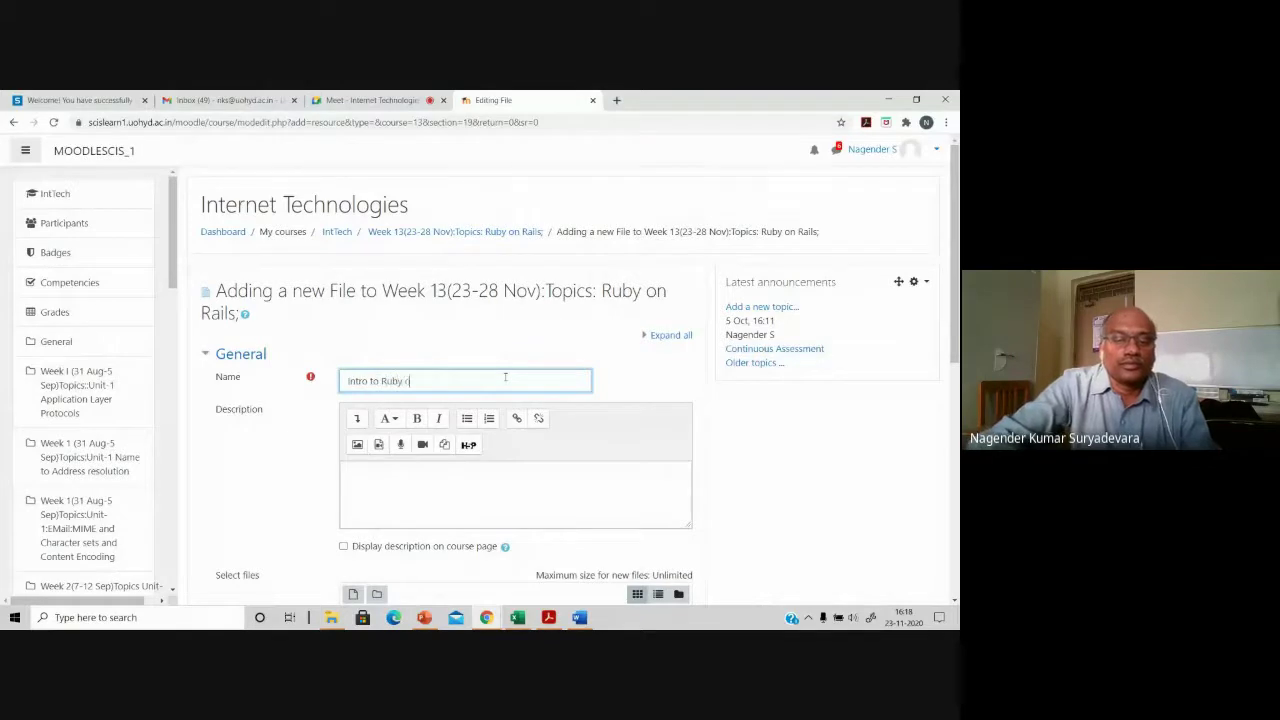
text(n ERail)
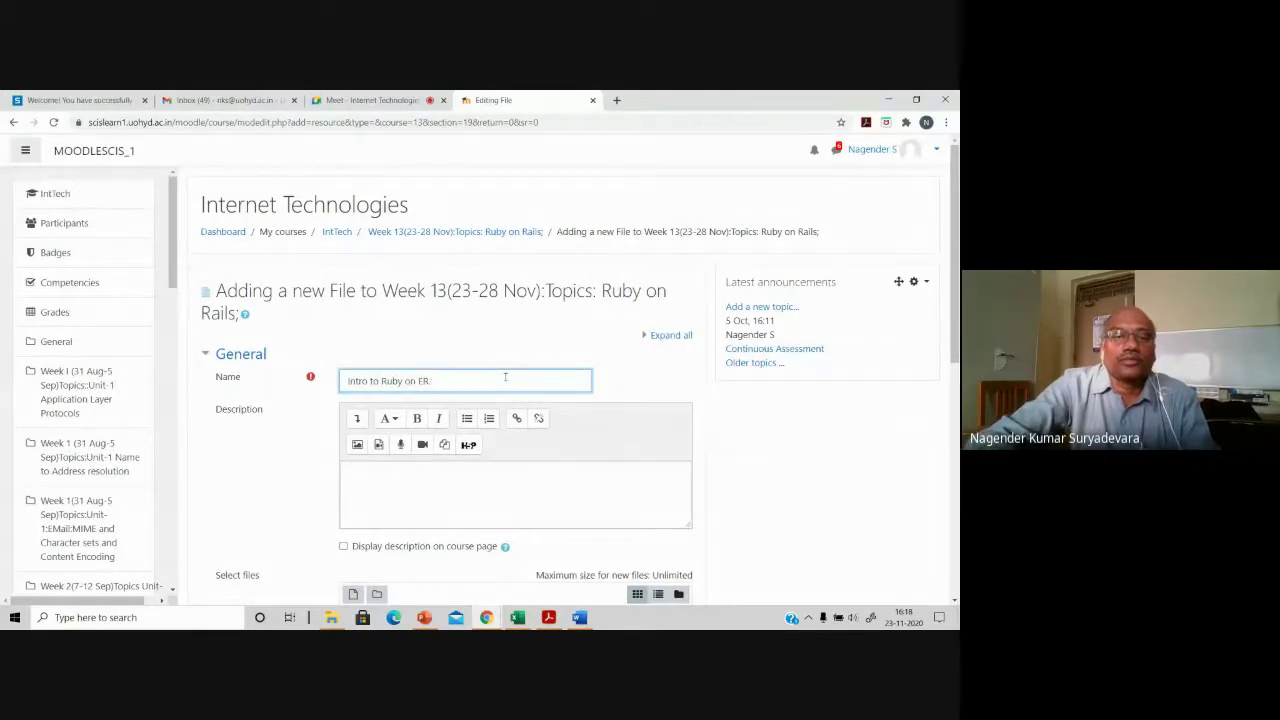
key(BackSpace)
key(BackSpace)
text(Rai)
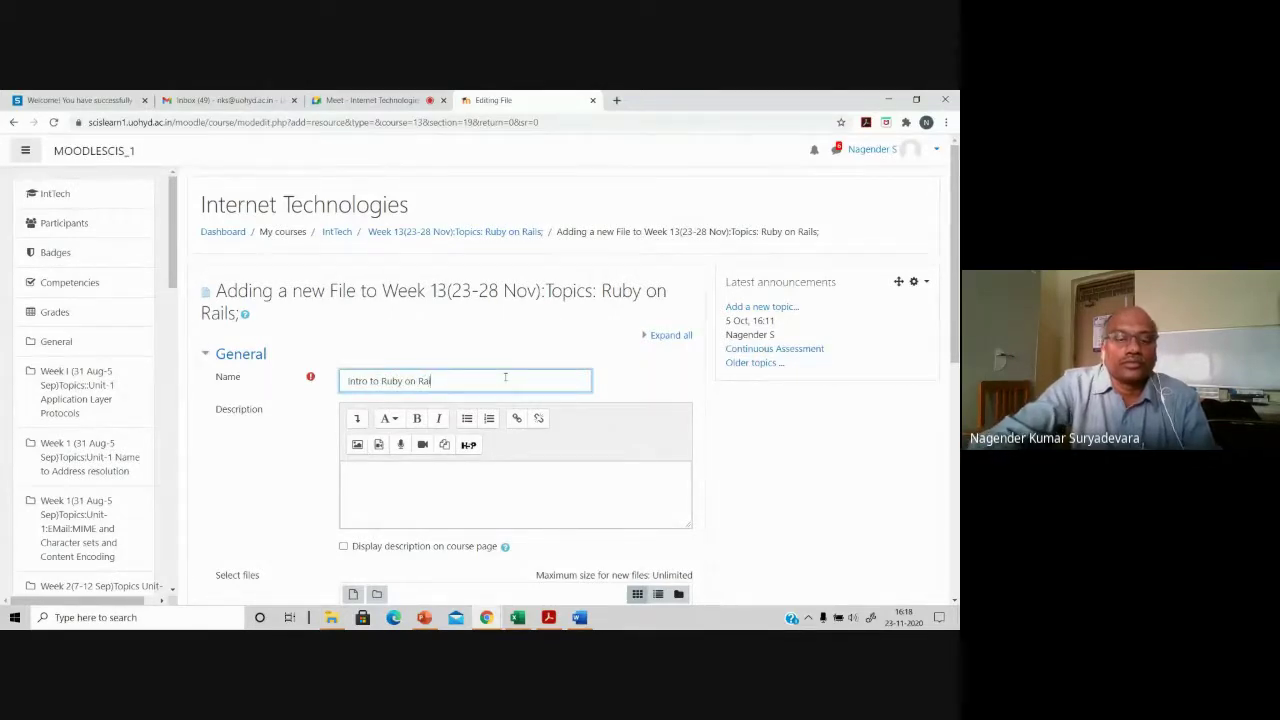
text(ls)
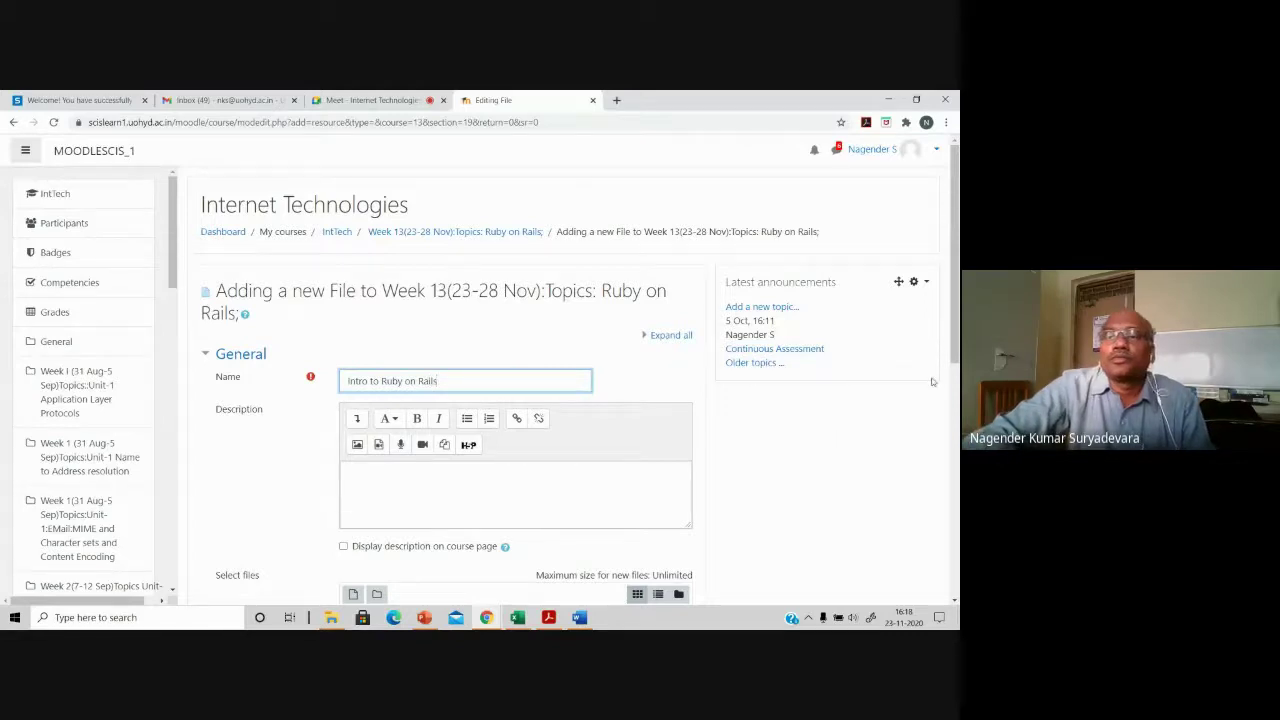
Step: Start adding an uploaded file to the resource and browse to InternetTechnologies_Material\IT_Material_2019_20 on the D: drive
scroll(837, 471, down, 4)
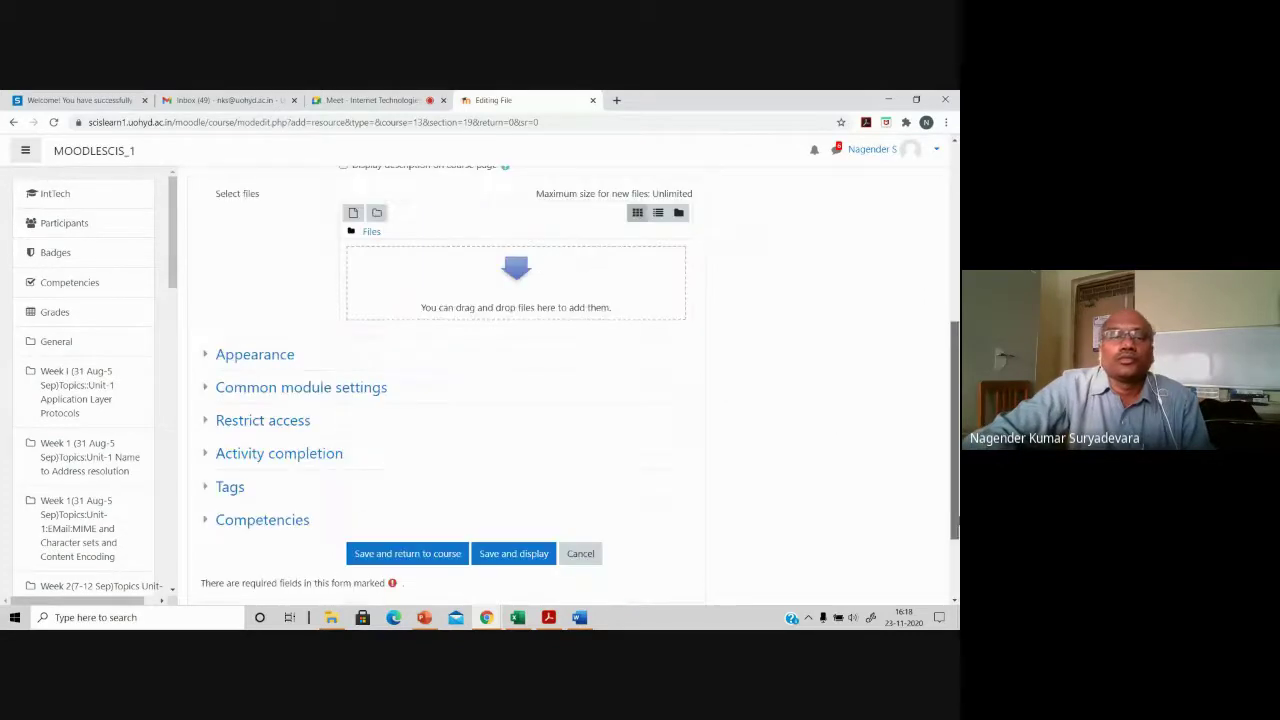
click(353, 212)
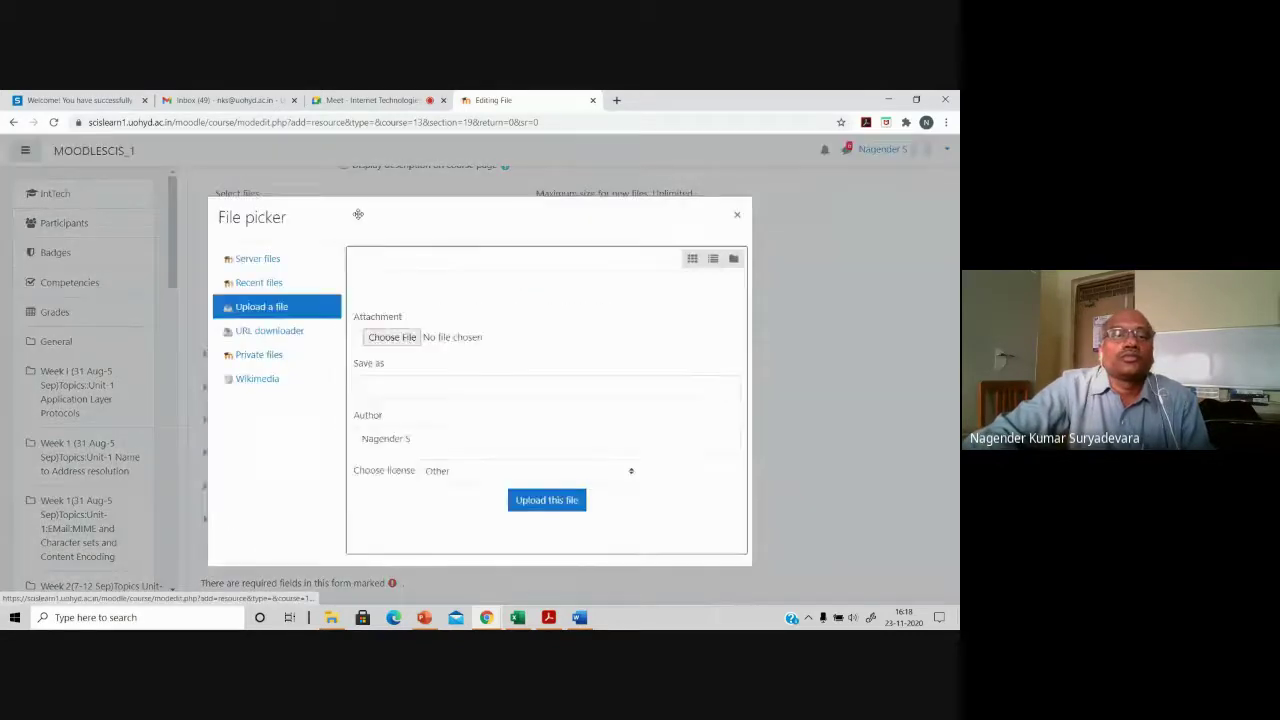
click(410, 337)
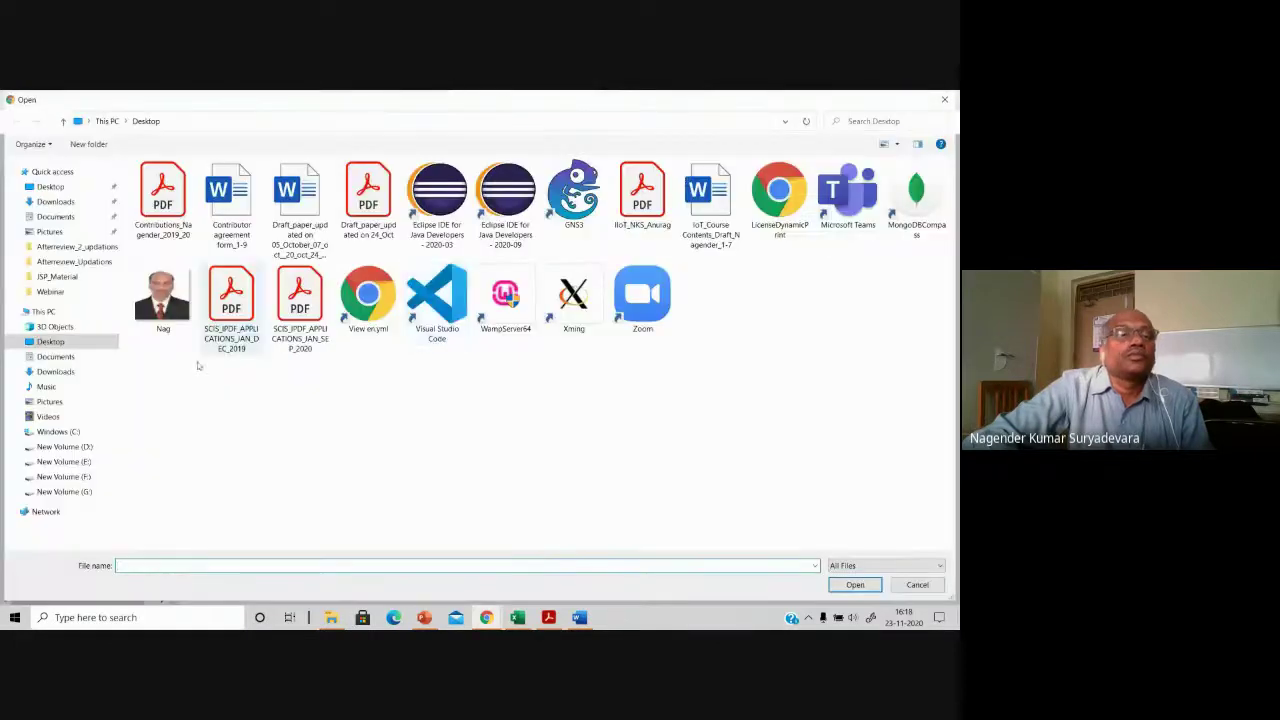
click(62, 446)
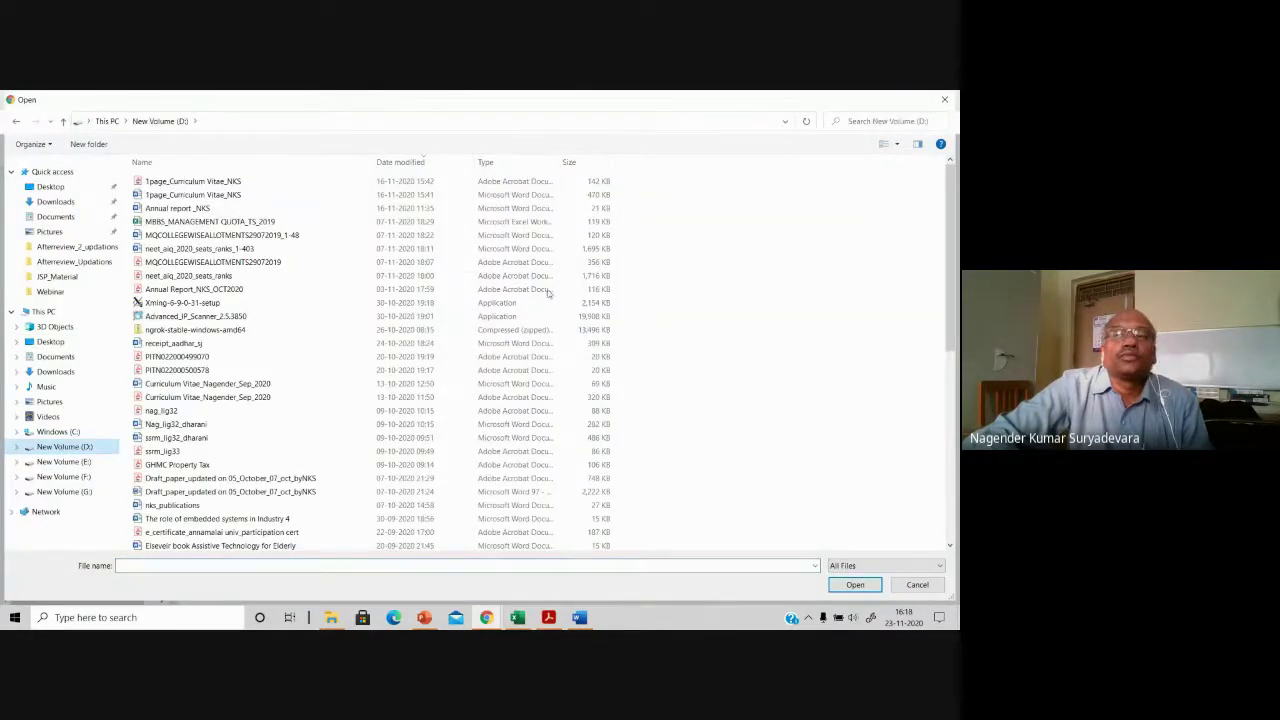
scroll(223, 272, down, 9)
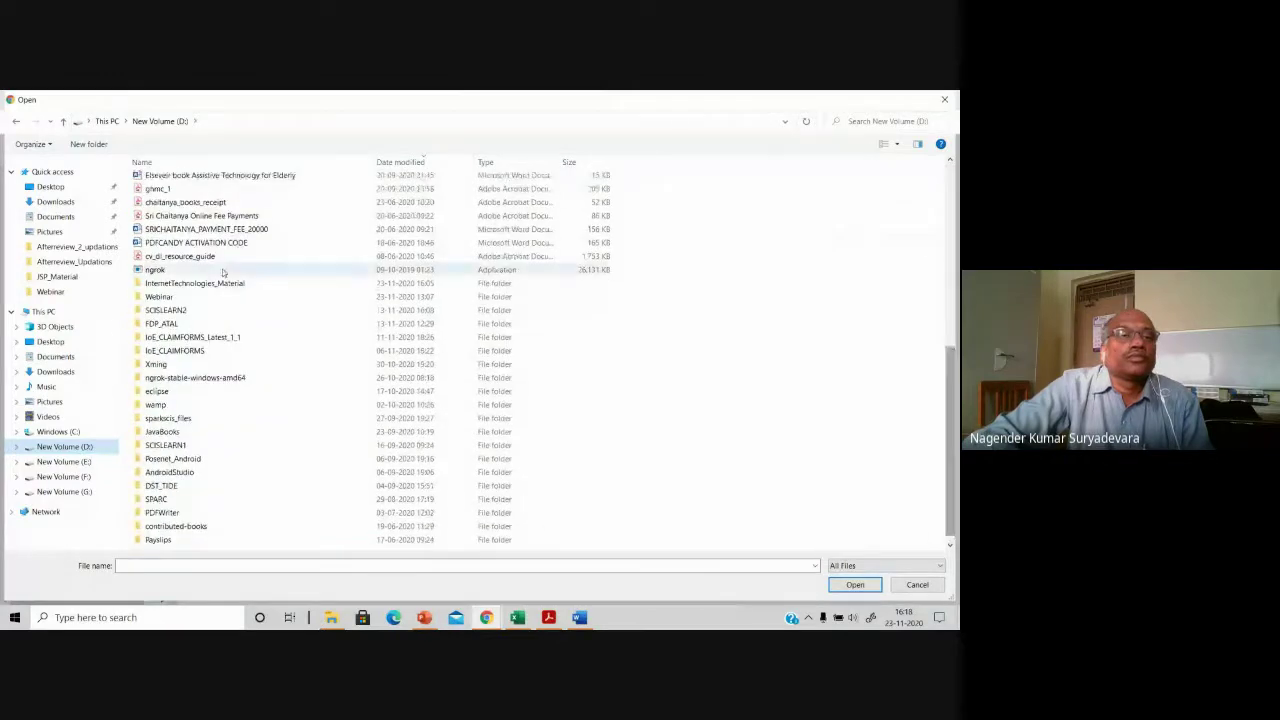
click(216, 285)
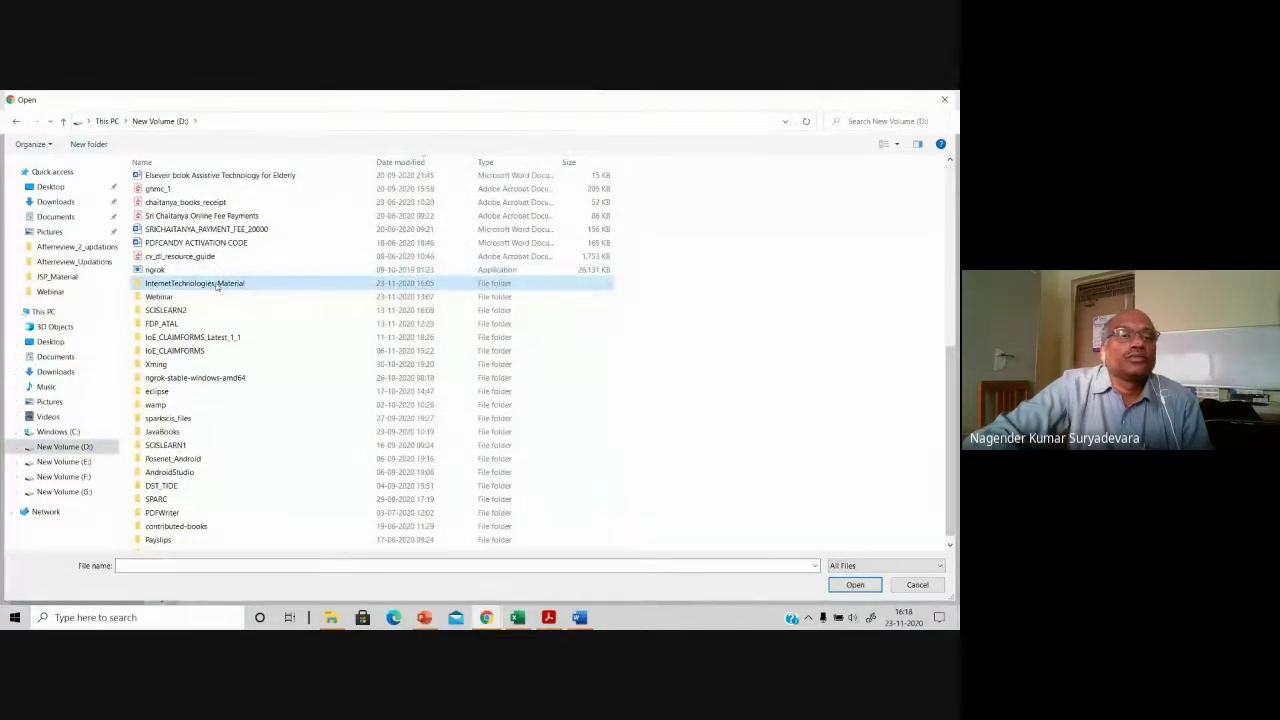
double_click(216, 285)
scroll(754, 409, down, 7)
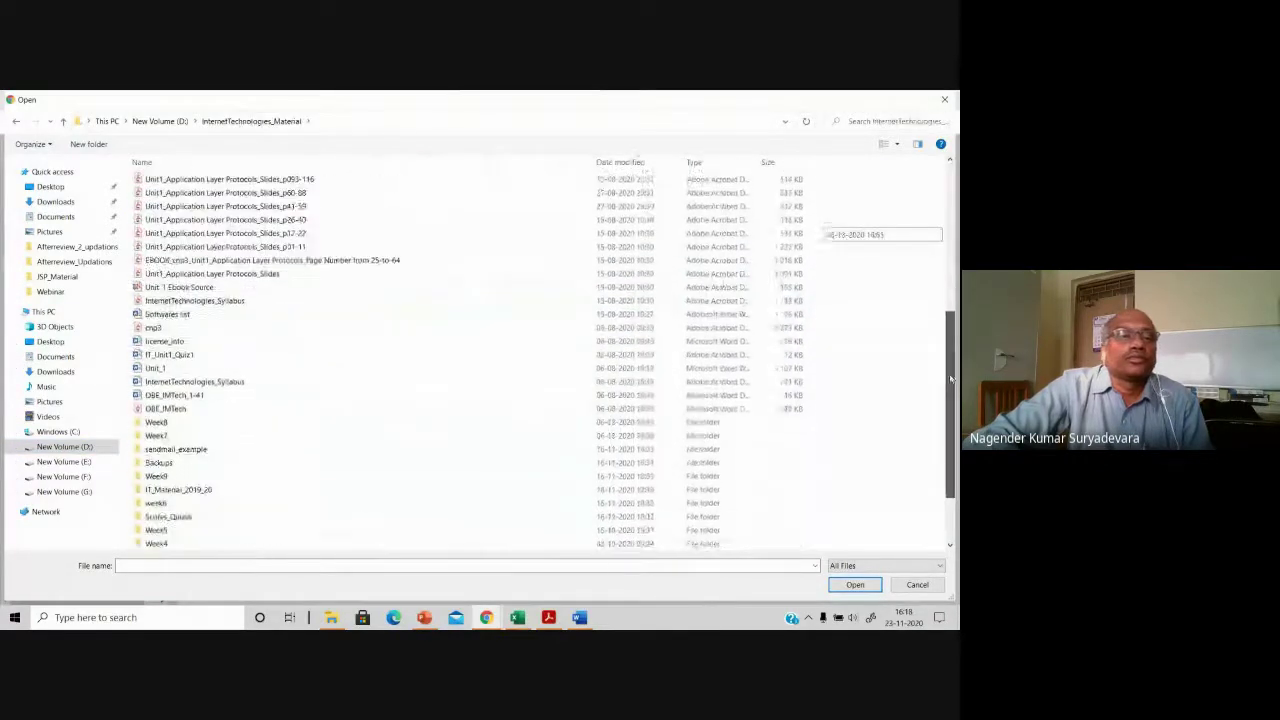
double_click(215, 490)
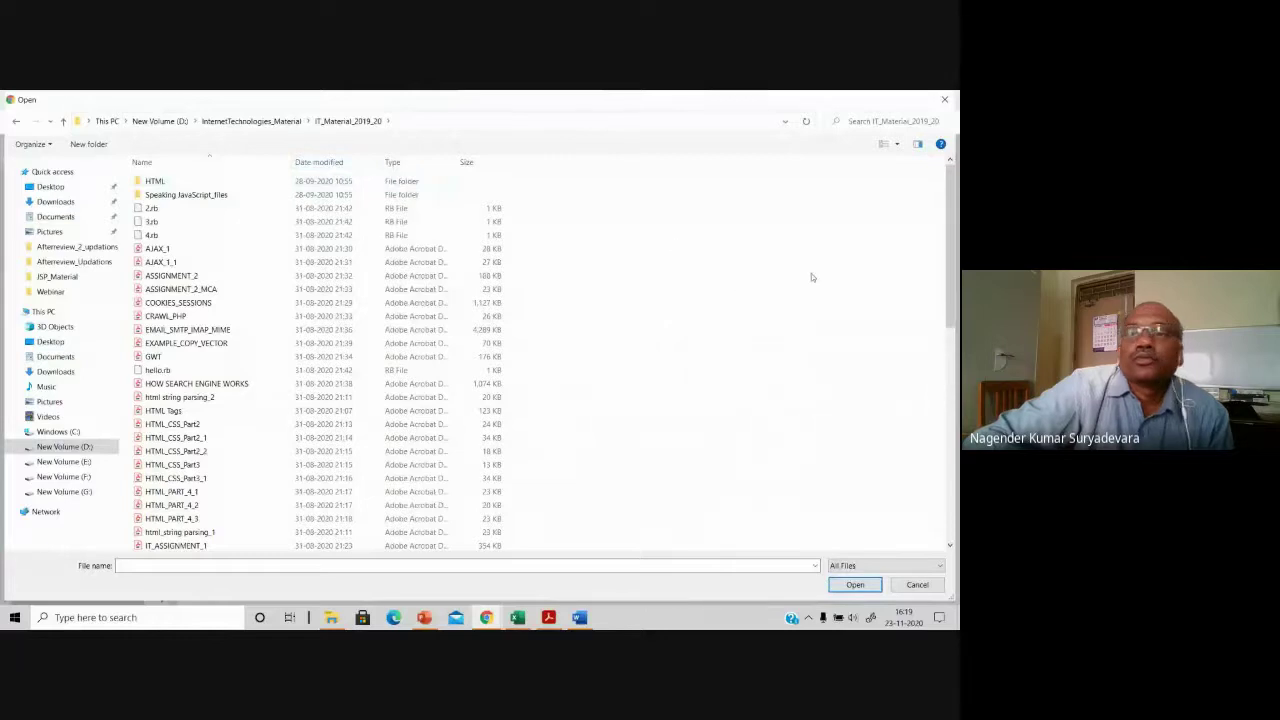
Step: Choose Ruby_1.pdf, upload it to the resource, and save it back to the course page
click(160, 567)
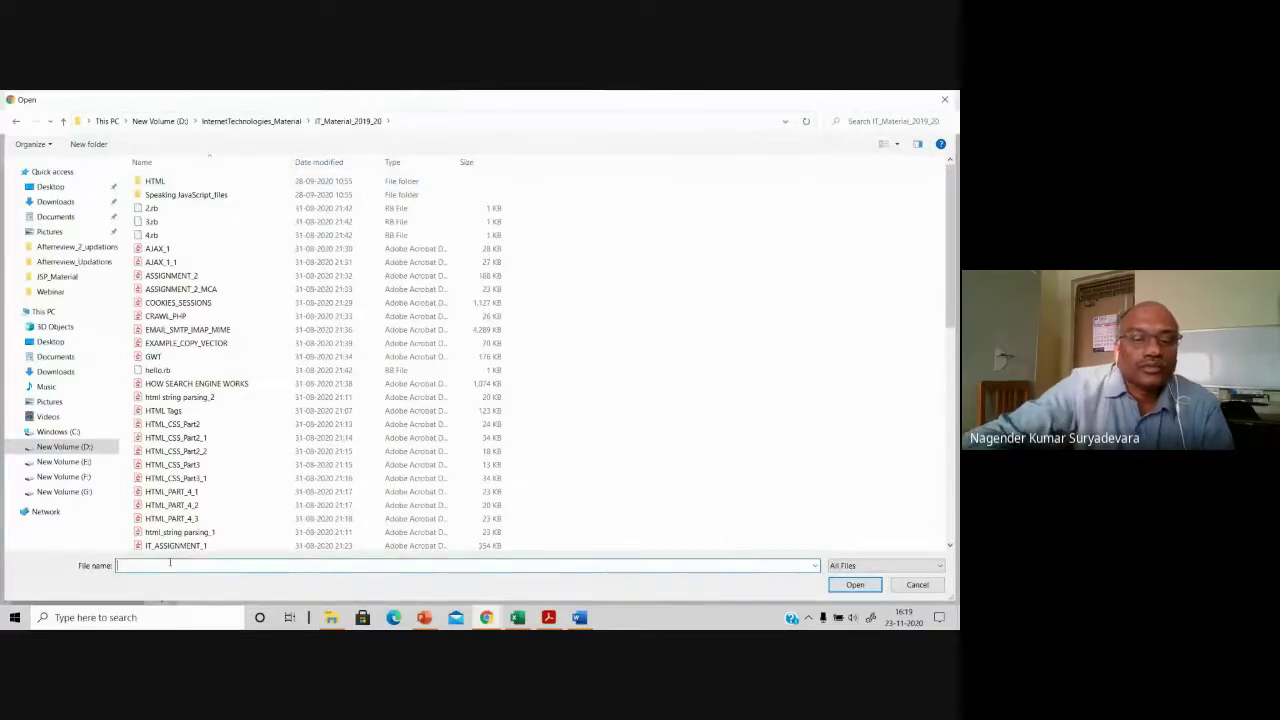
text(ru)
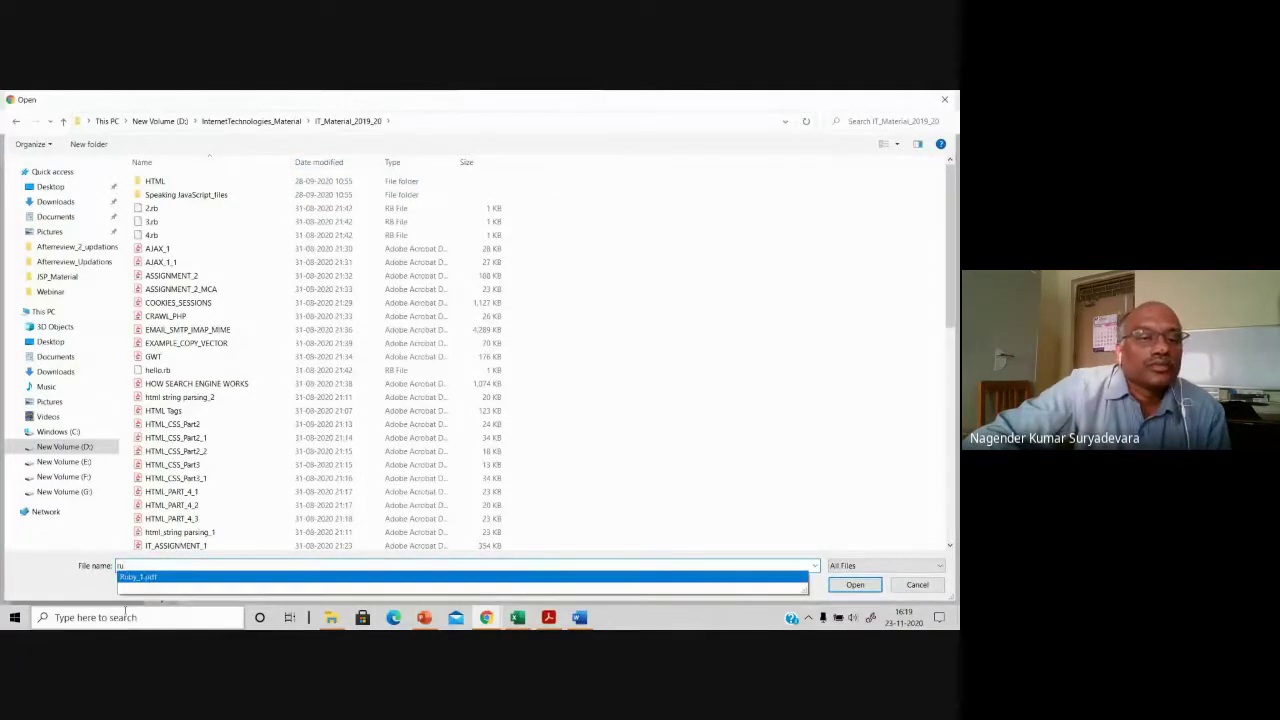
click(540, 580)
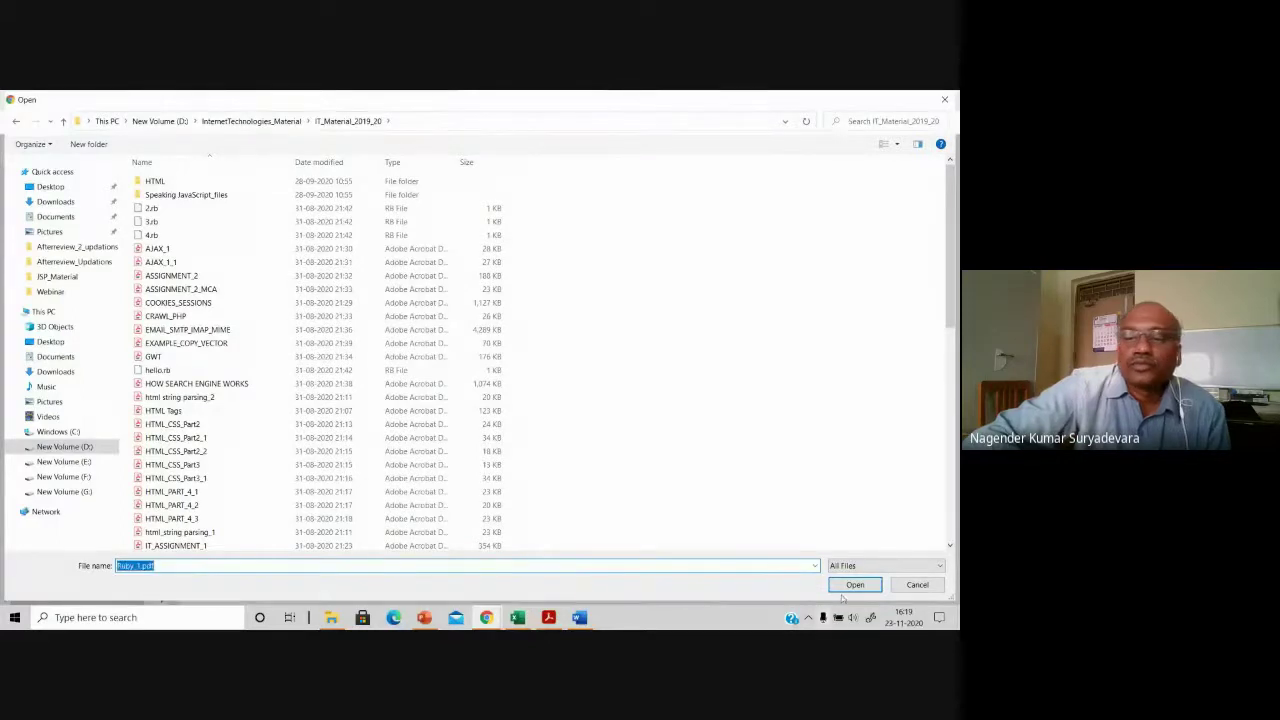
click(871, 586)
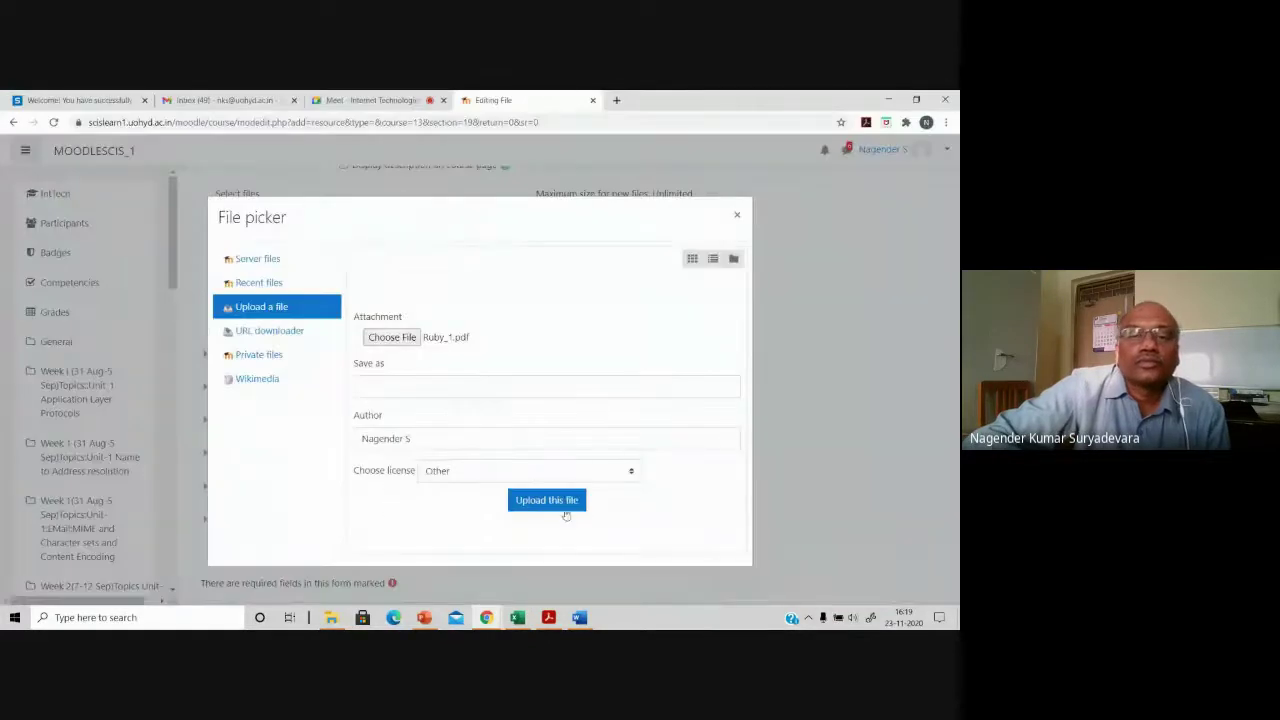
click(549, 502)
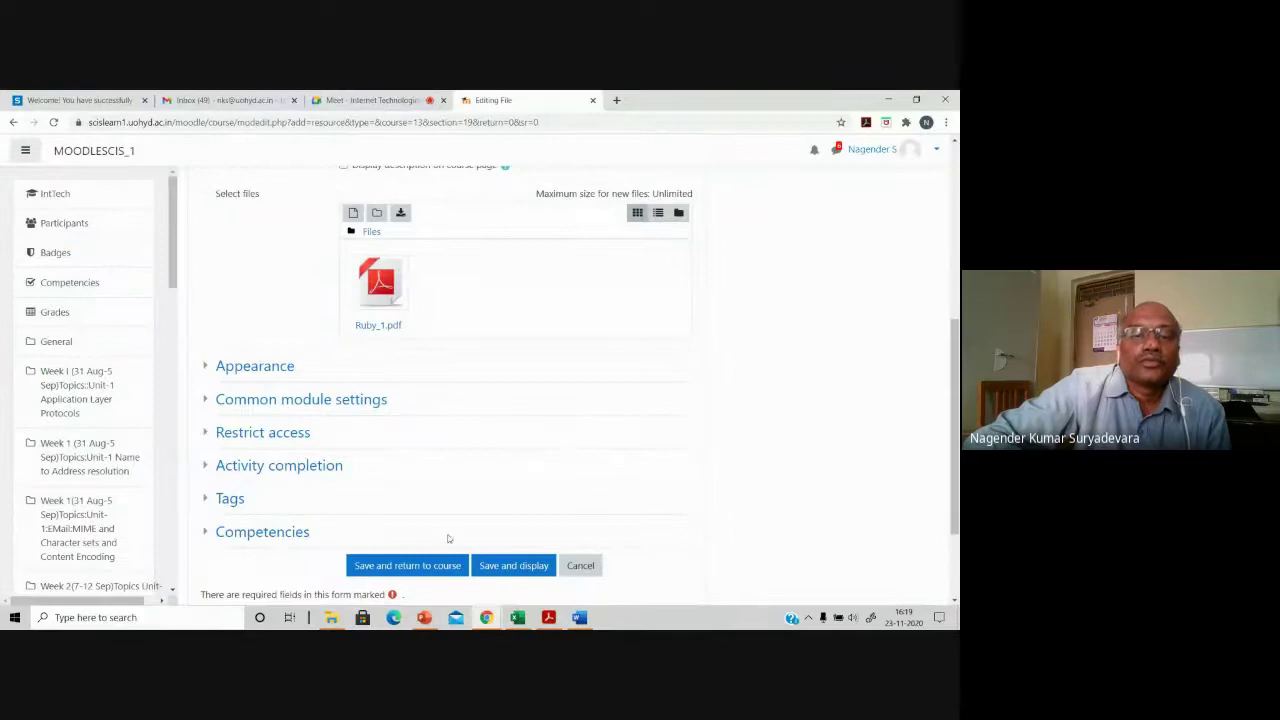
click(424, 565)
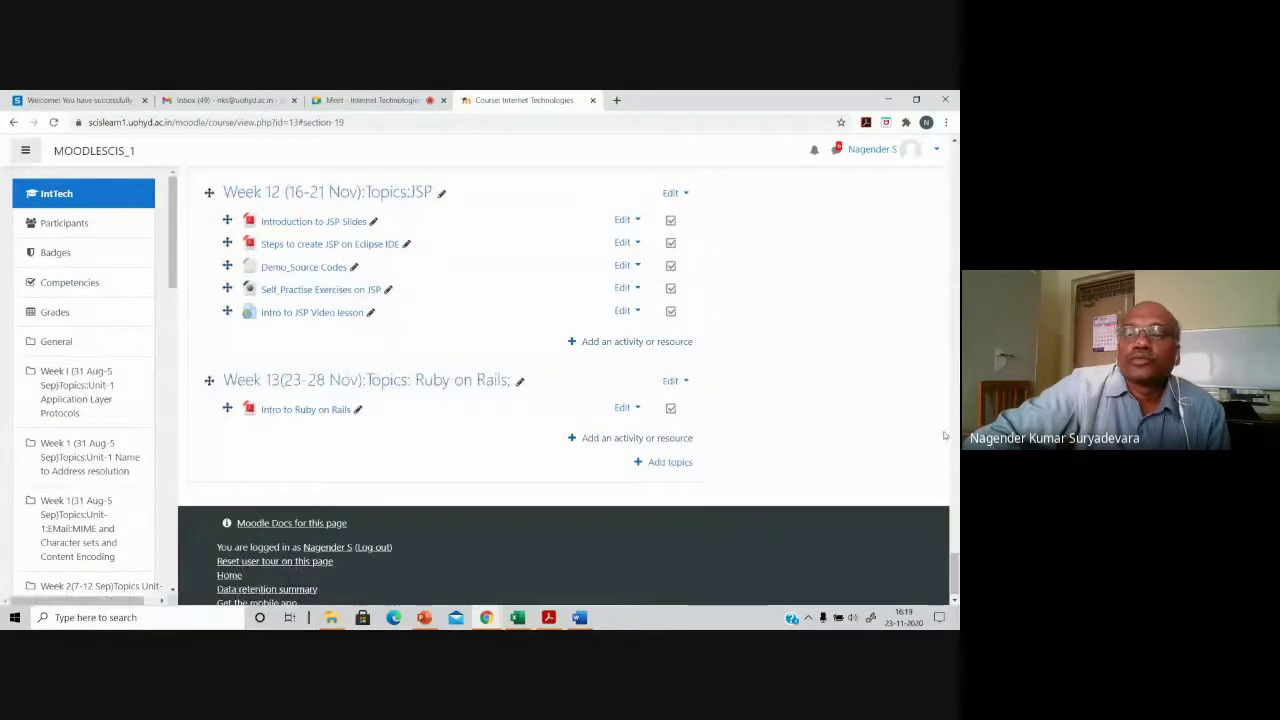
Step: Turn editing off for the Internet Technologies course
drag(955, 572, 944, 152)
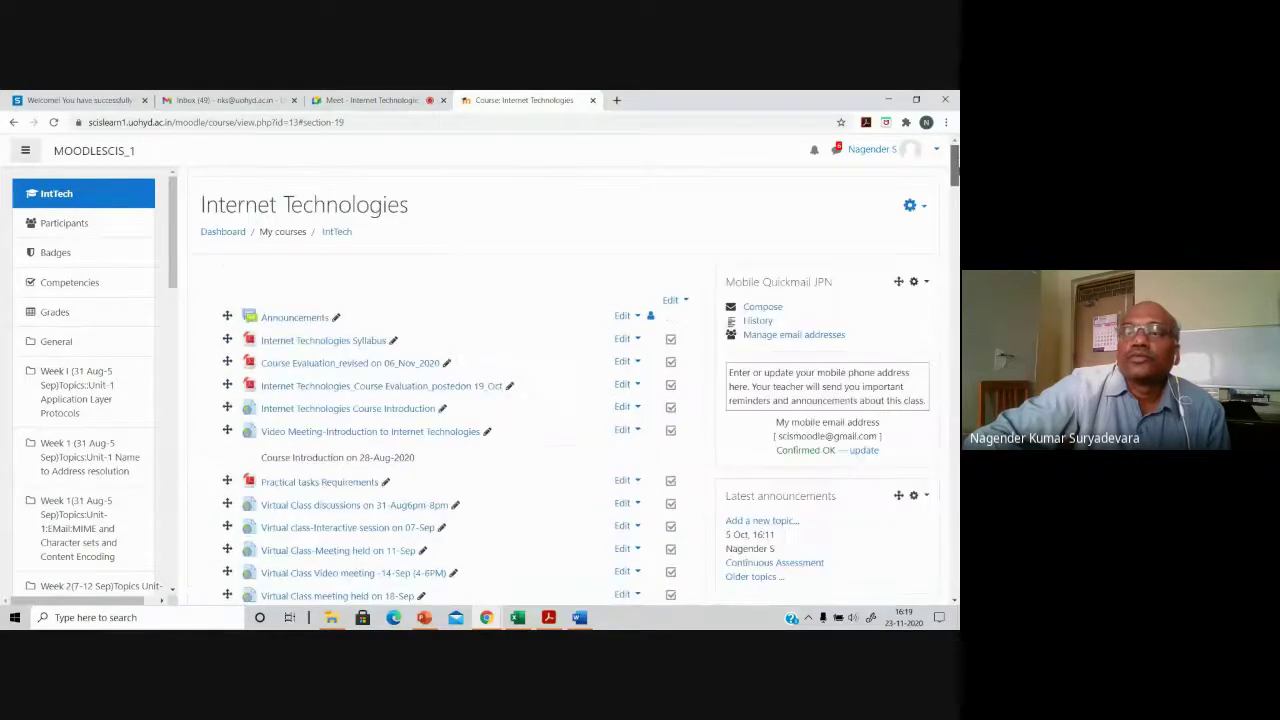
click(912, 206)
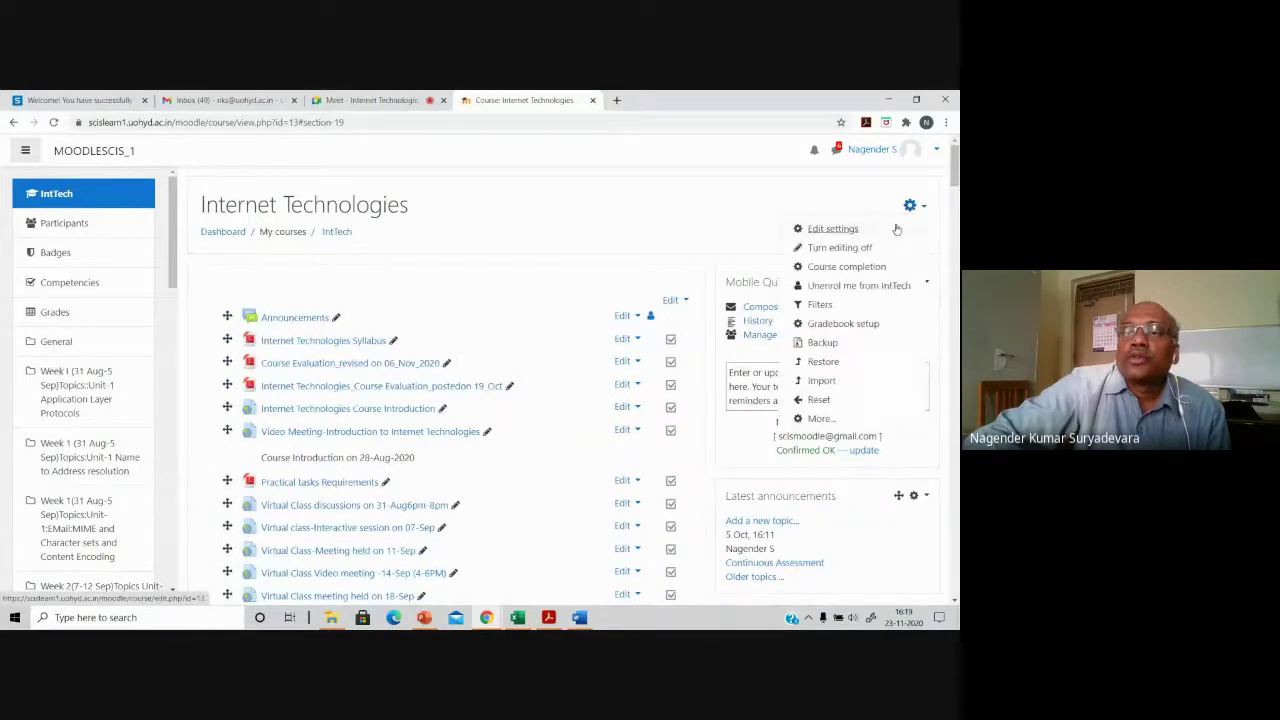
click(860, 248)
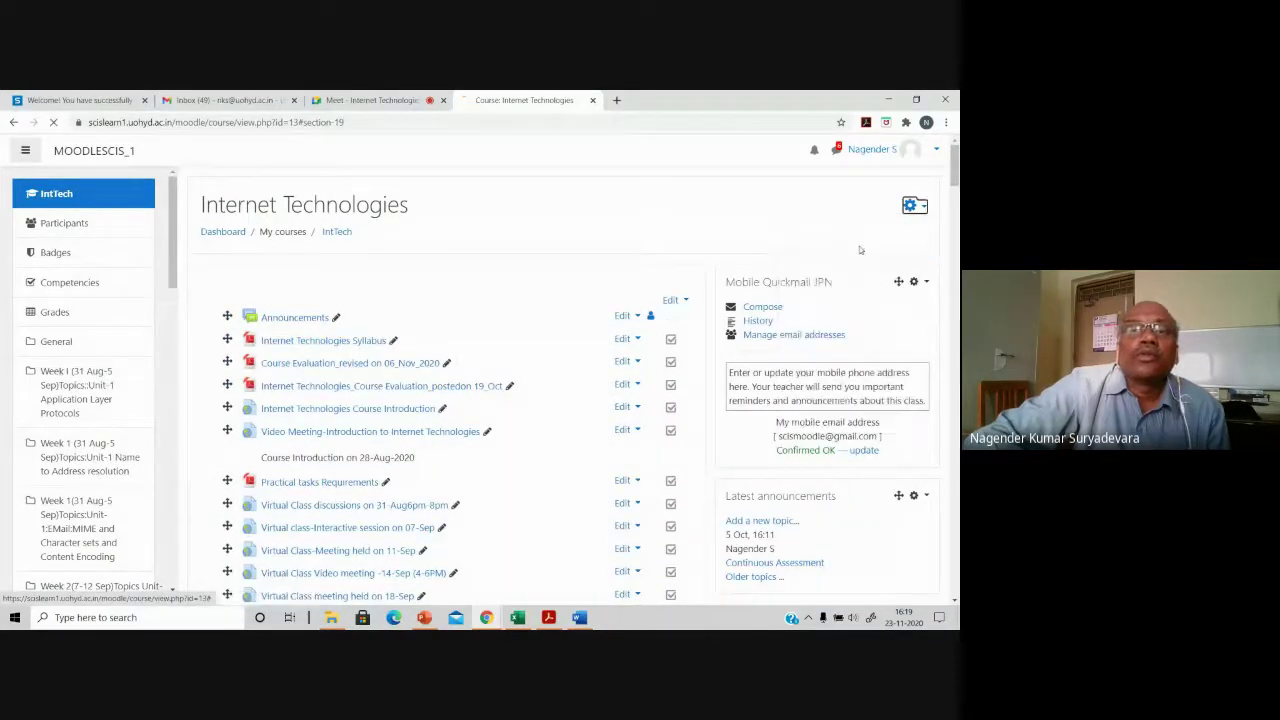
Step: Switch to the Google Meet call and admit the person waiting to join the class
click(362, 100)
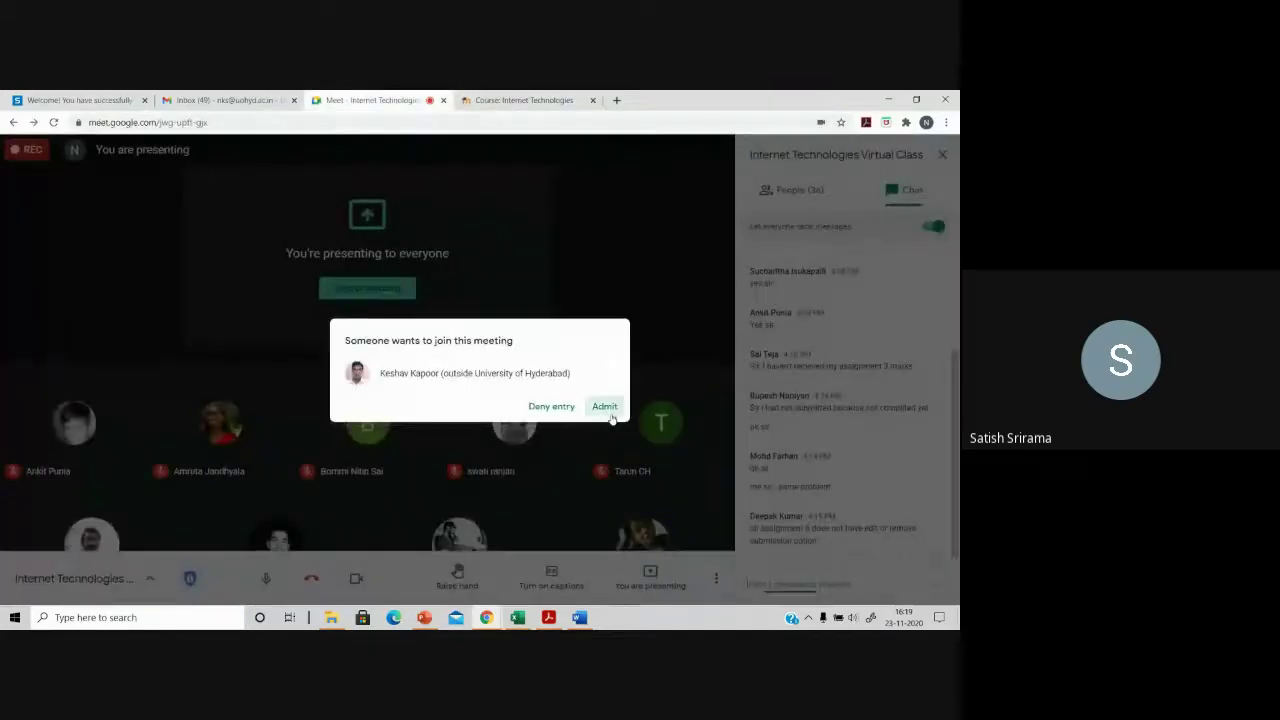
click(607, 409)
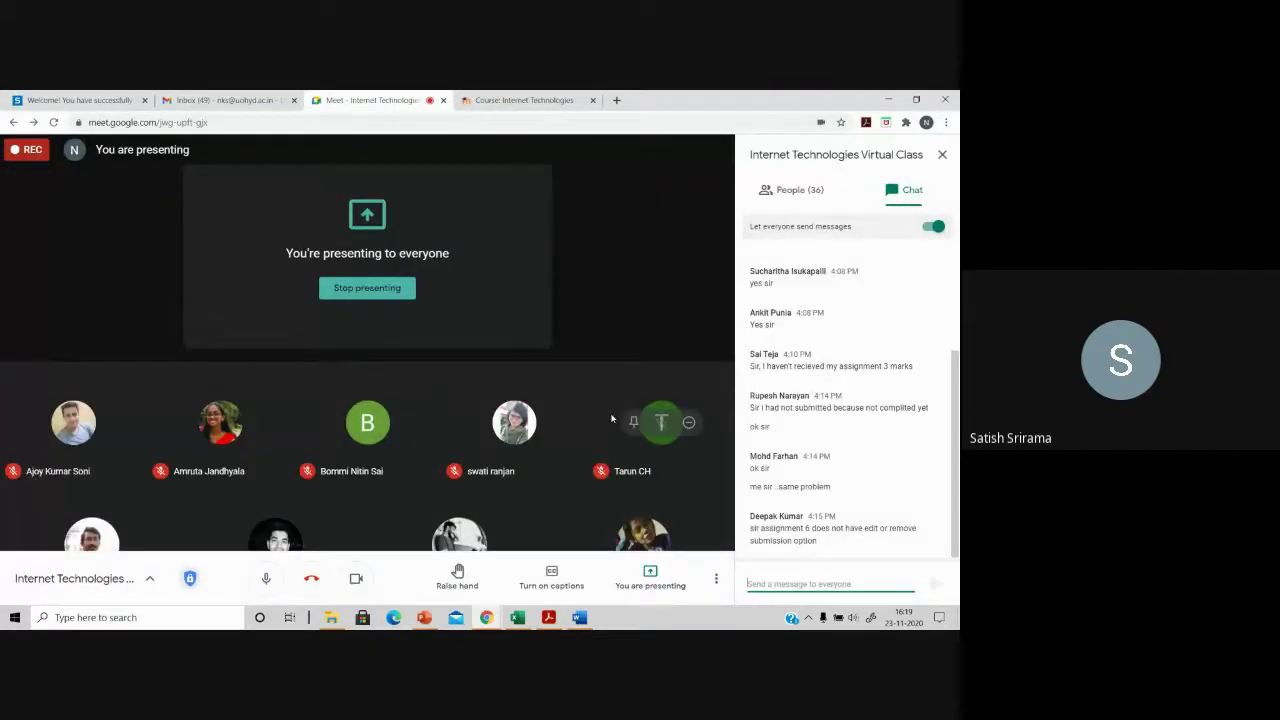
Step: Look through the meeting's participant list to see who is attending, and return to the Internet Technologies course page in Moodle
click(805, 190)
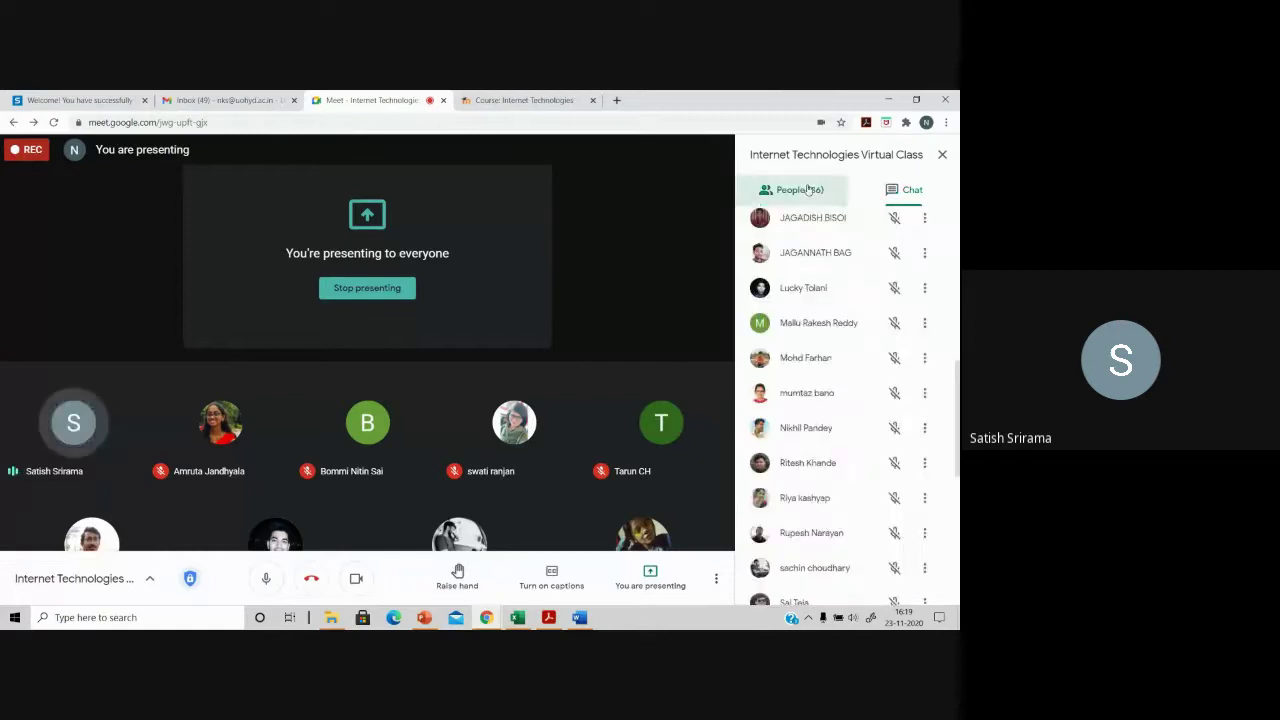
scroll(850, 400, down, 5)
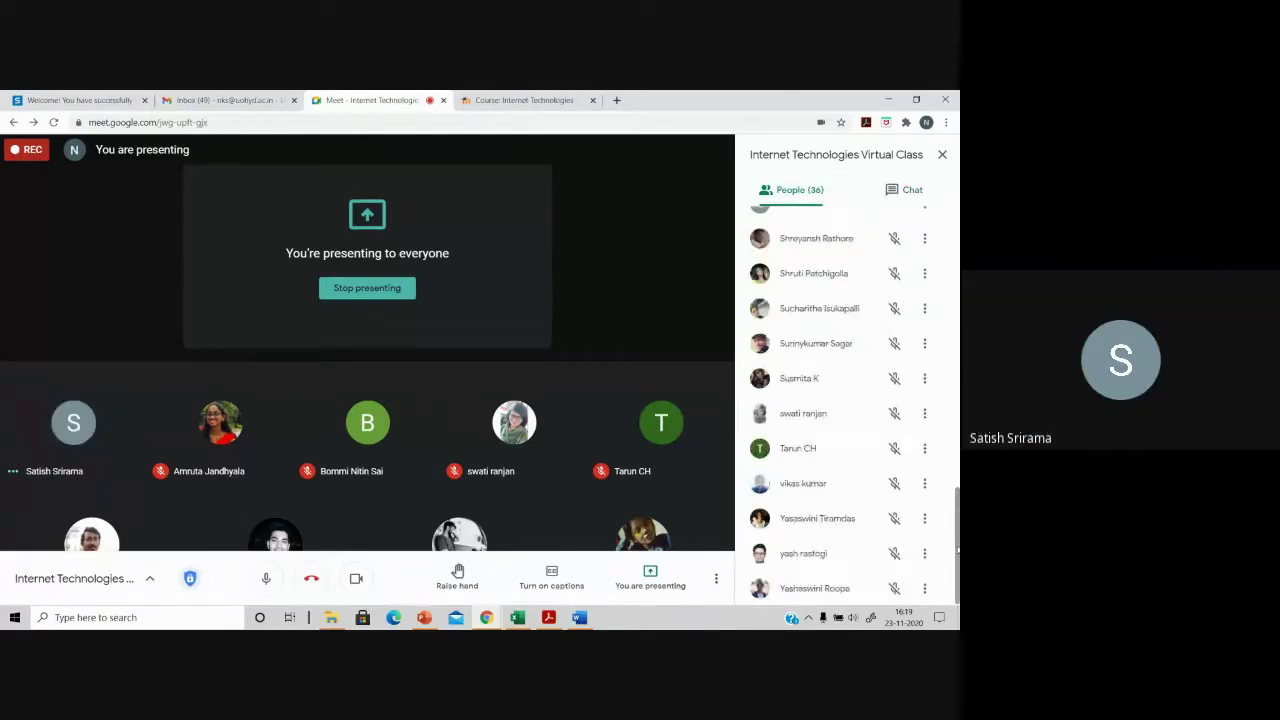
scroll(850, 400, up, 3)
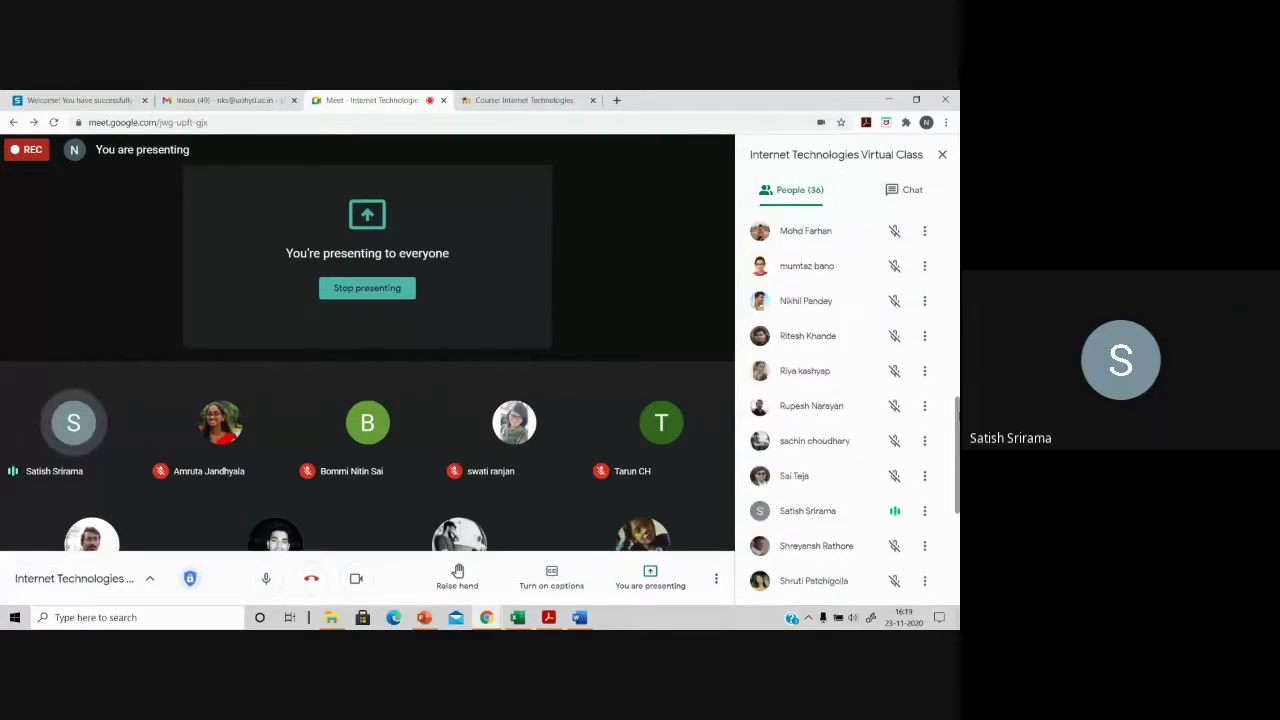
scroll(954, 344, up, 4)
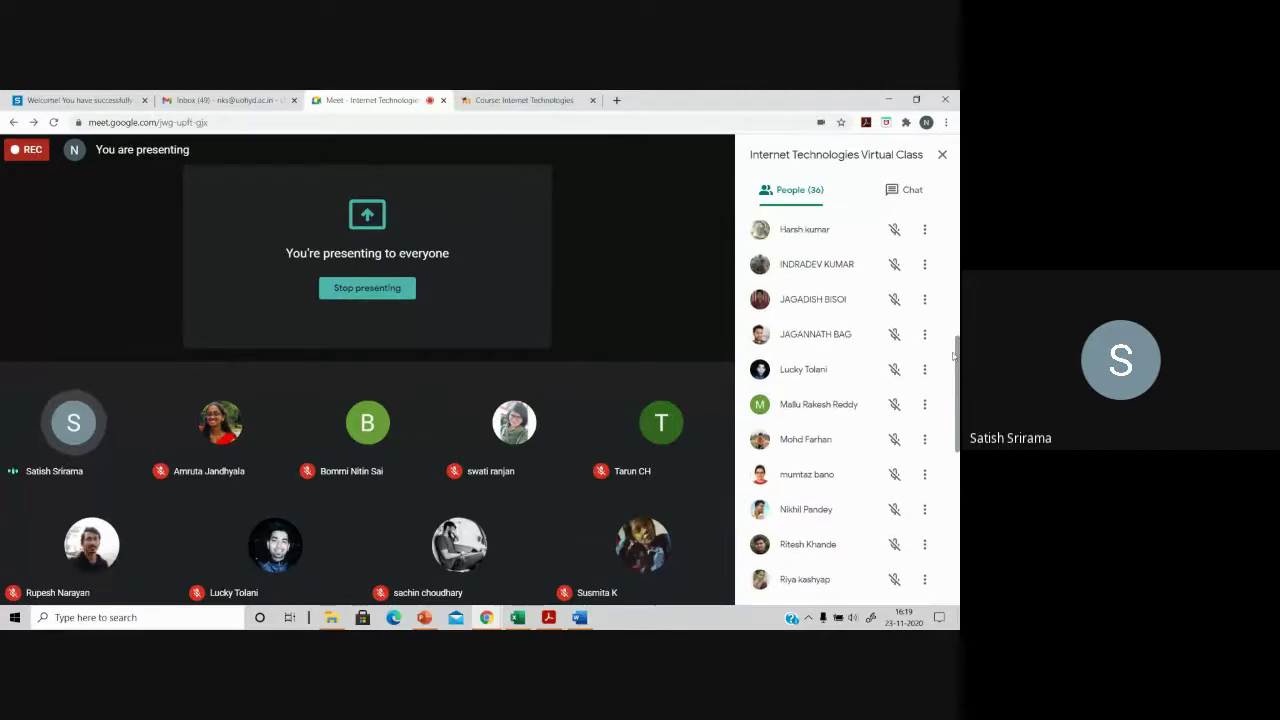
scroll(954, 344, up, 5)
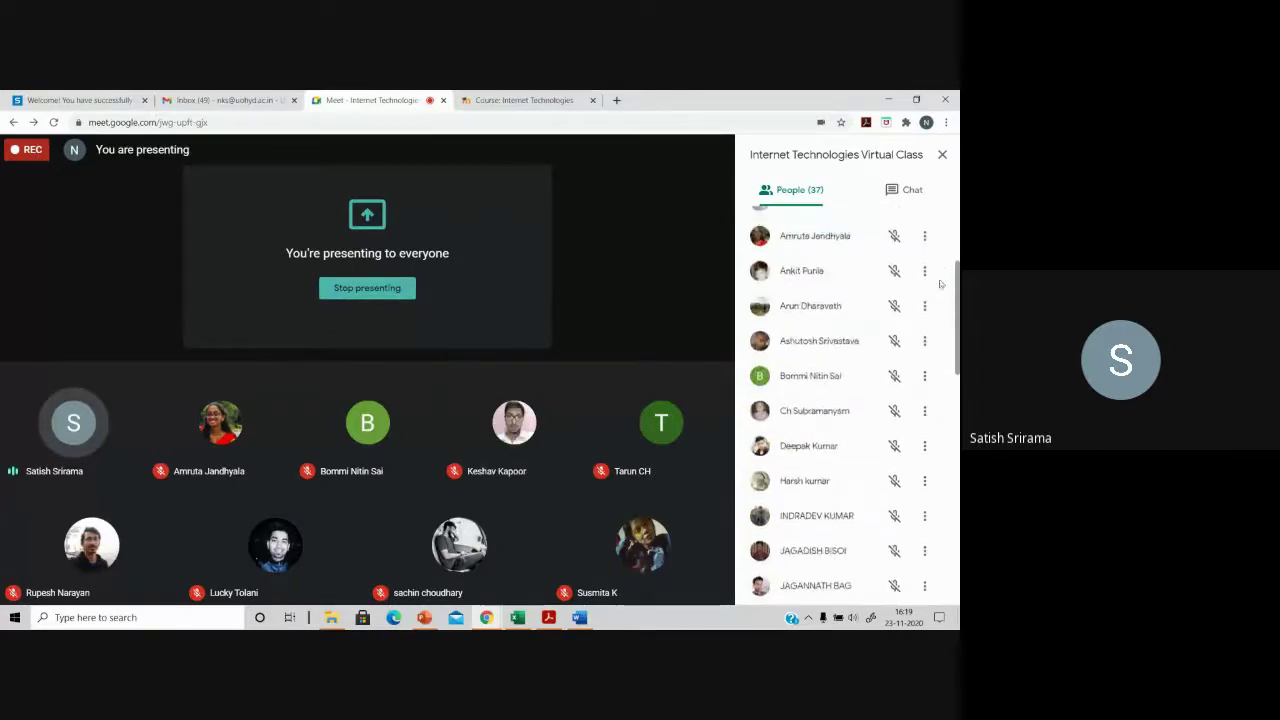
scroll(935, 260, up, 4)
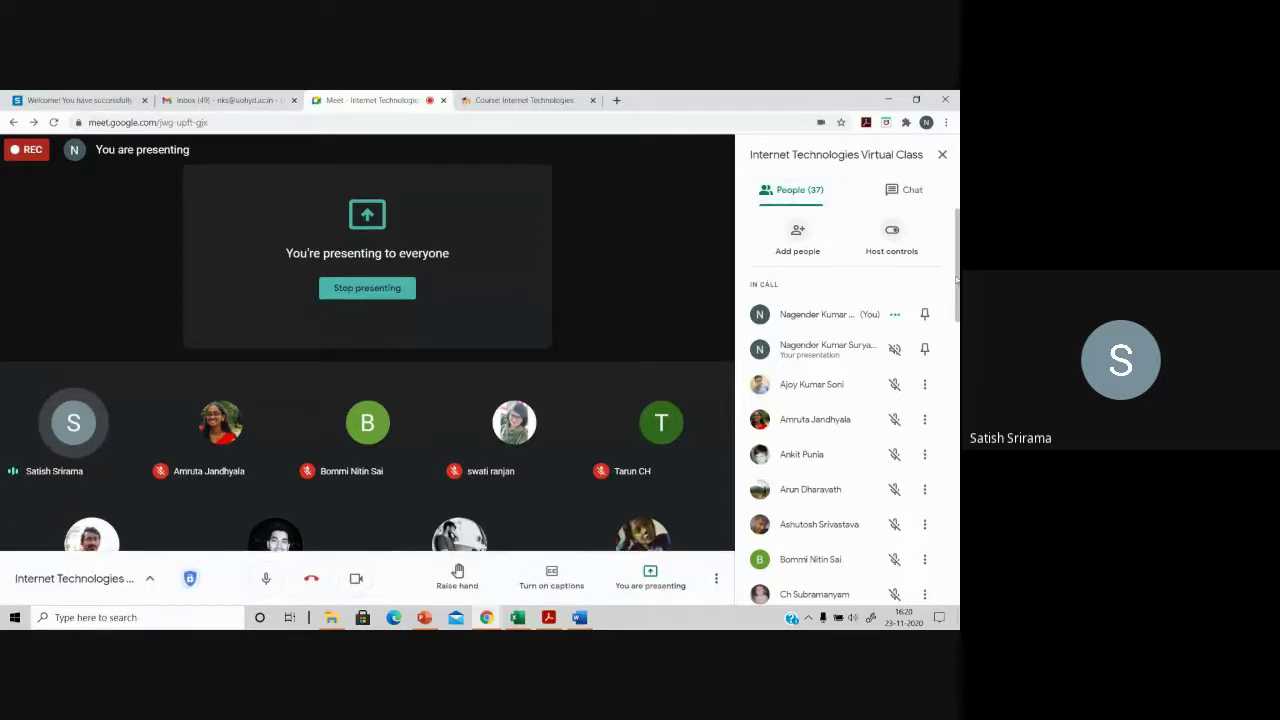
drag(958, 283, 958, 586)
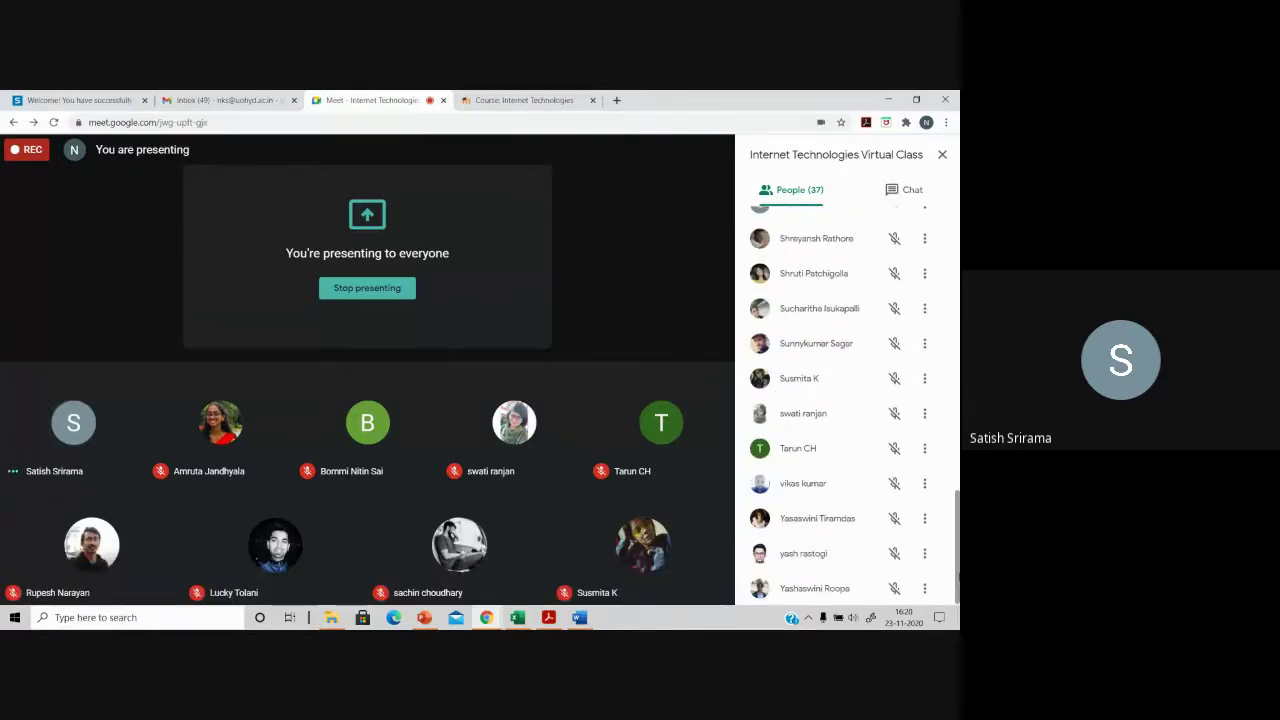
scroll(855, 405, up, 4)
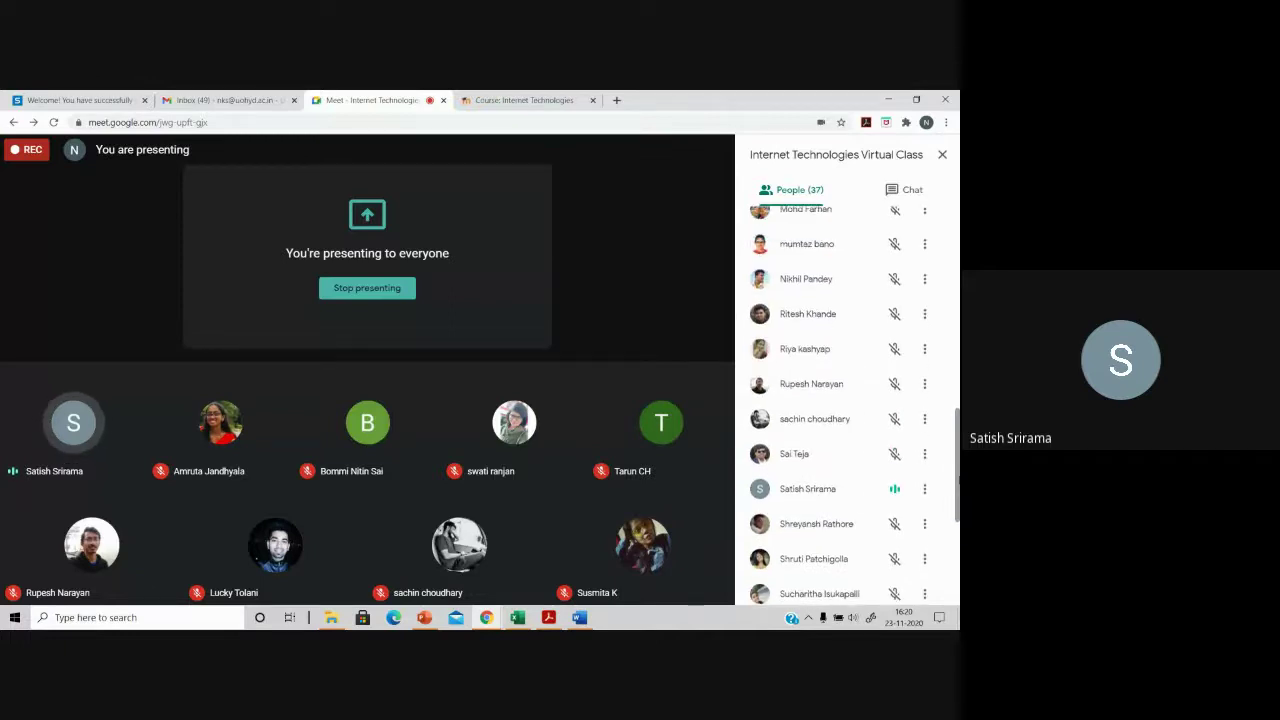
scroll(855, 405, up, 3)
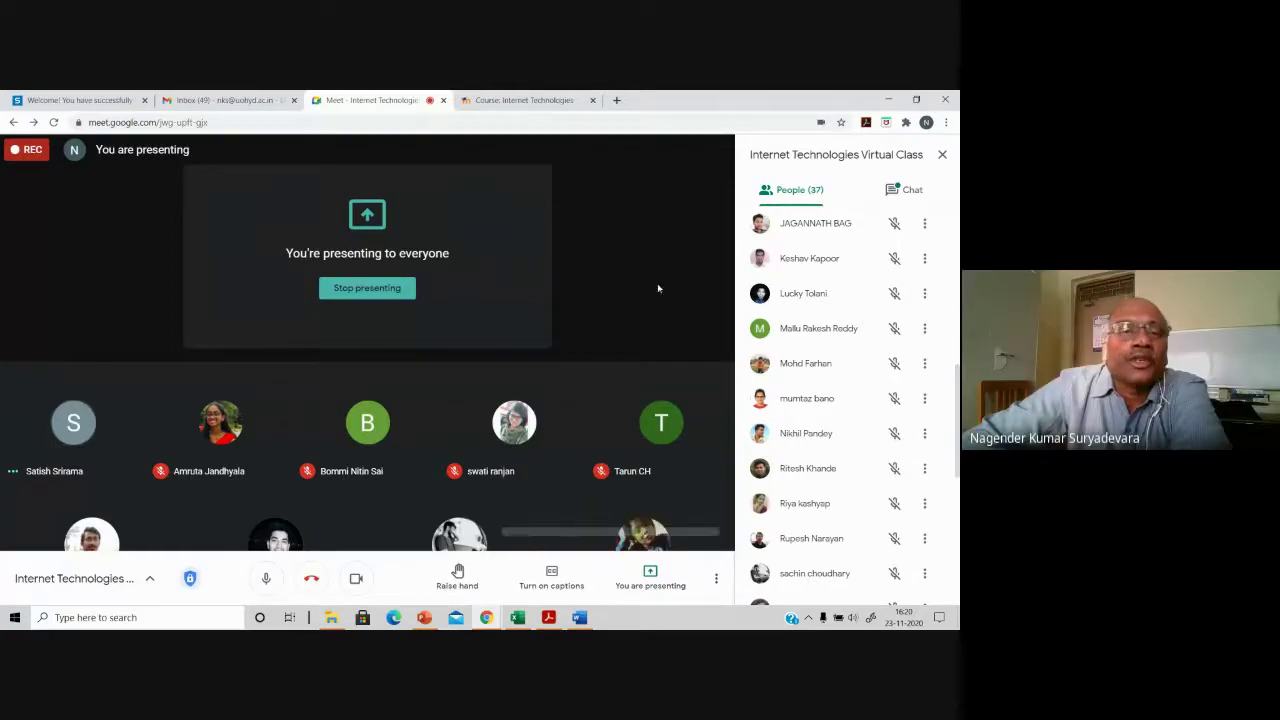
click(513, 96)
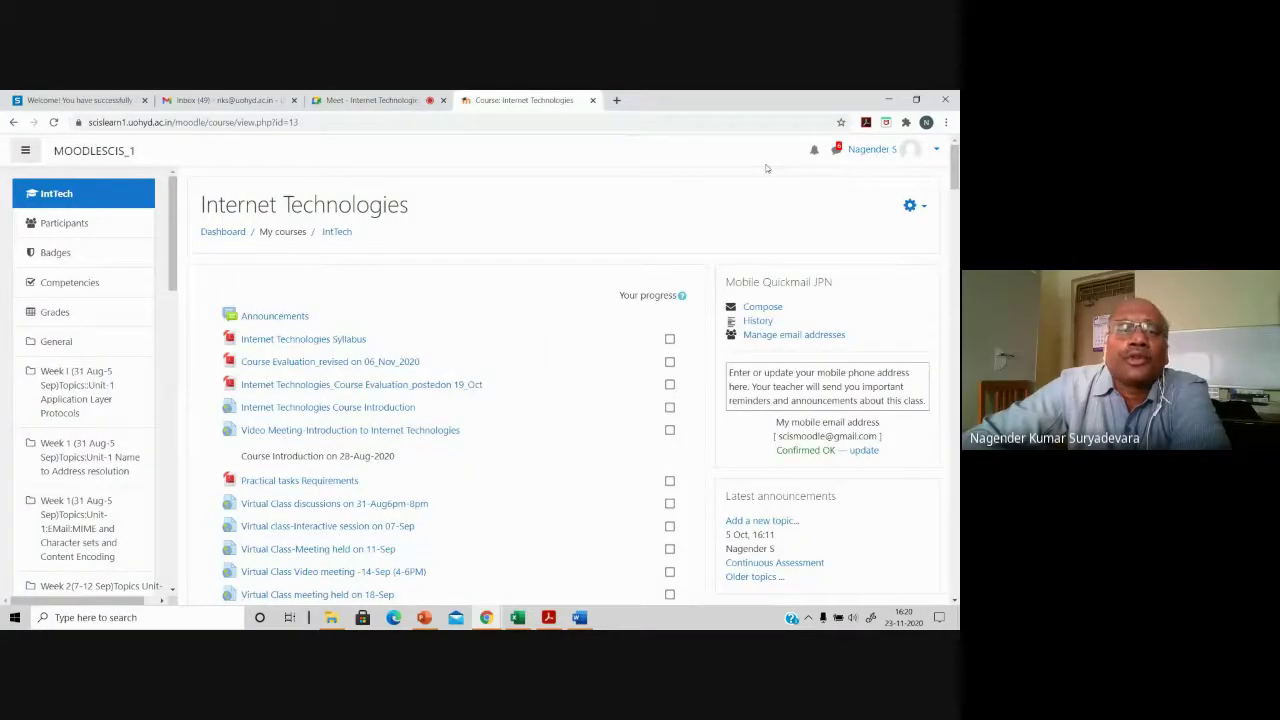
Step: Open the Internet Technologies Syllabus PDF and highlight the start of the UNIT-V Advanced Web Applications paragraph in the Detailed Syllabus
click(343, 346)
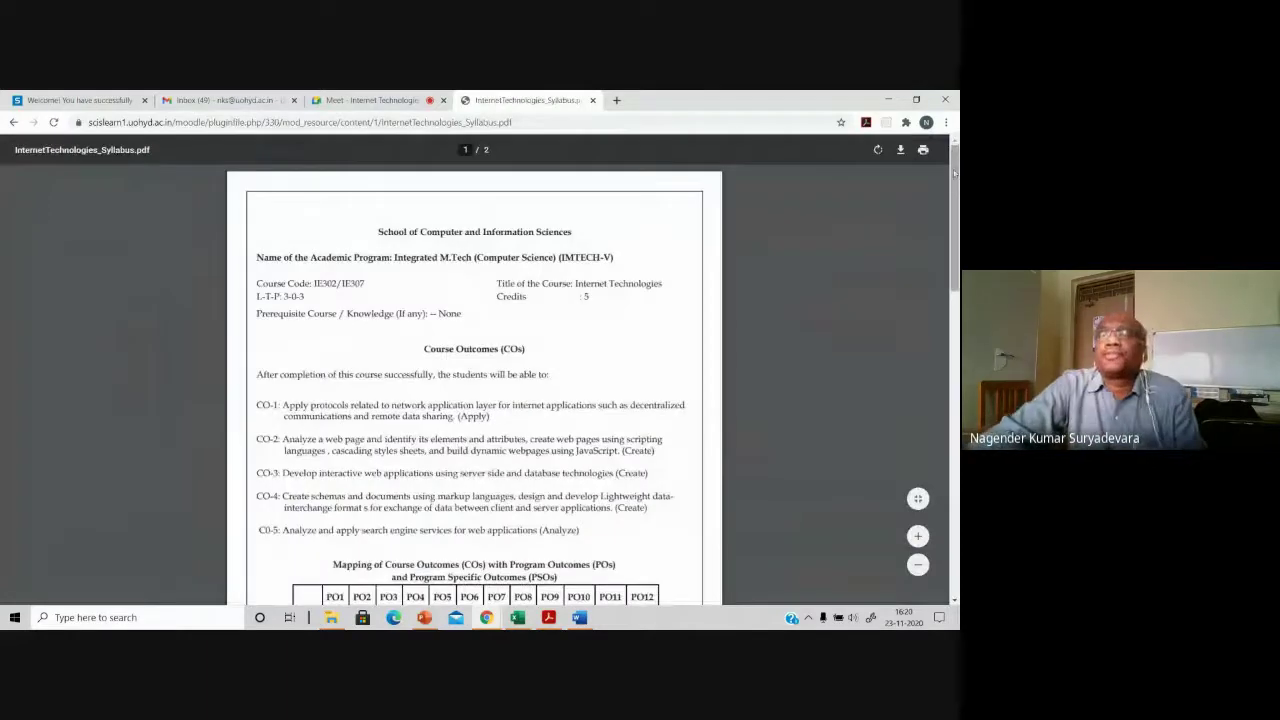
drag(955, 173, 957, 403)
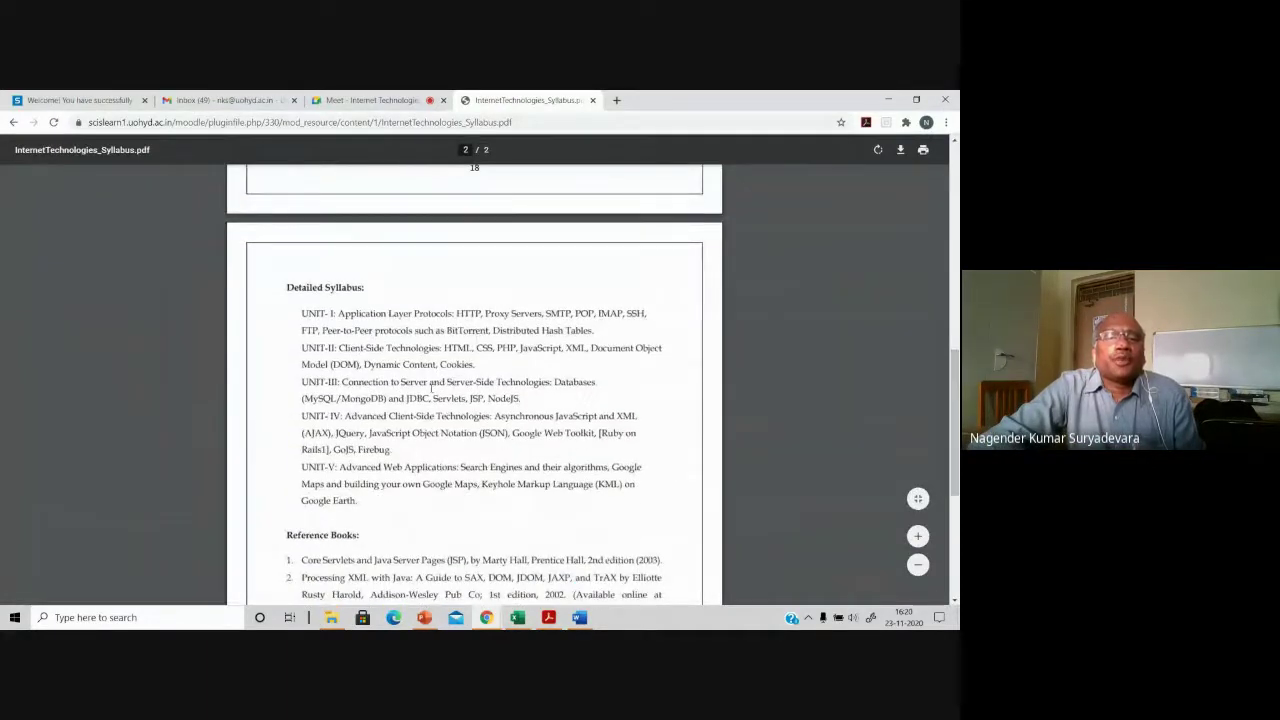
drag(394, 495, 462, 508)
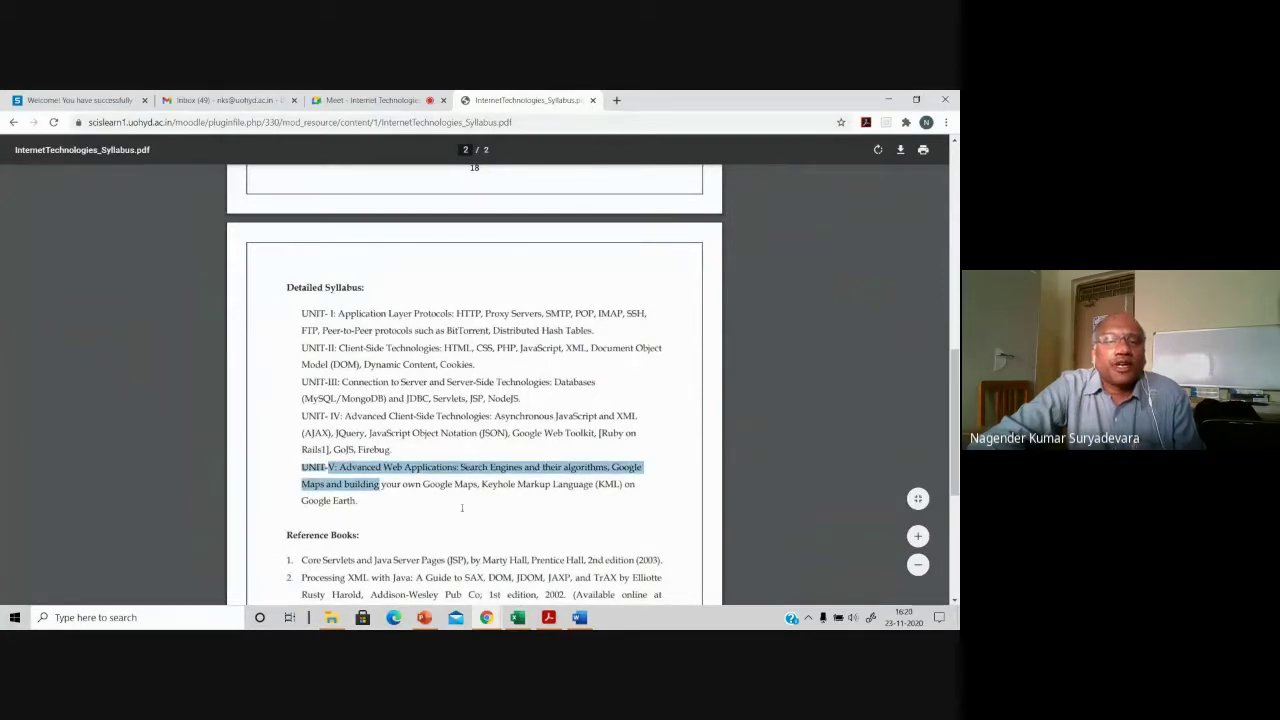
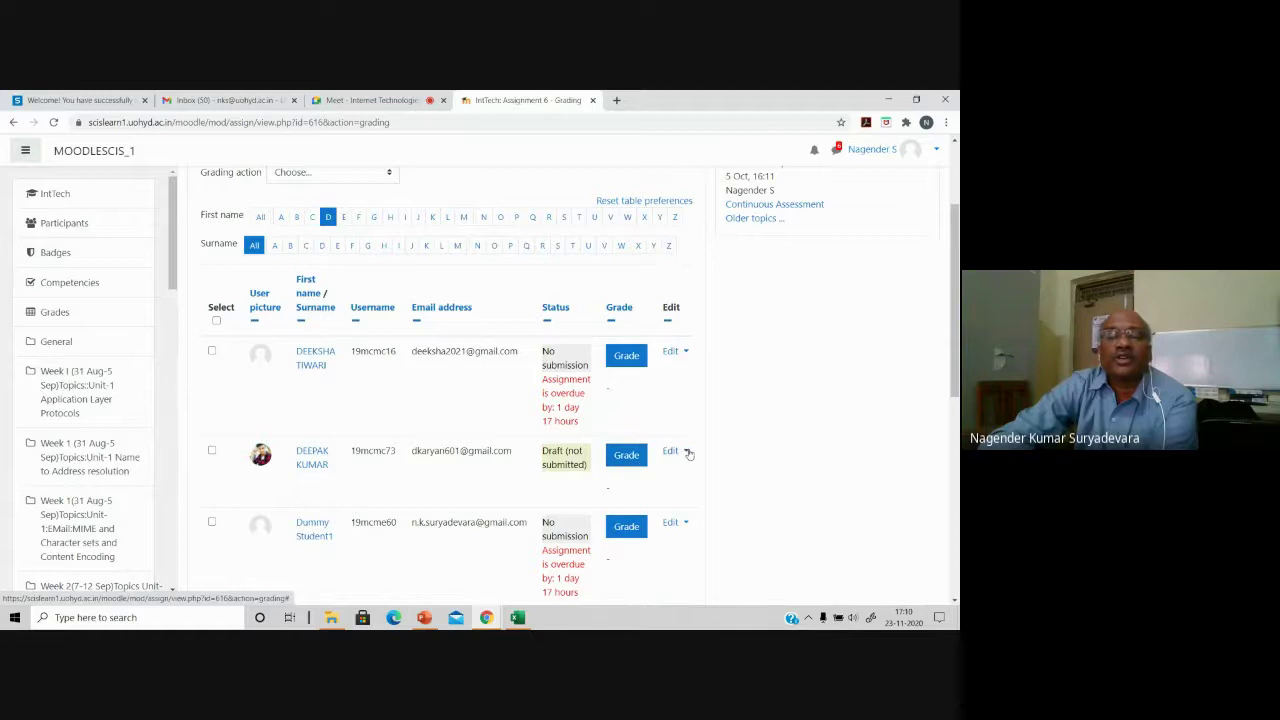
Step: Check which submission actions are available for the student whose Assignment 6 status is Draft (not submitted) in the grading table
click(688, 454)
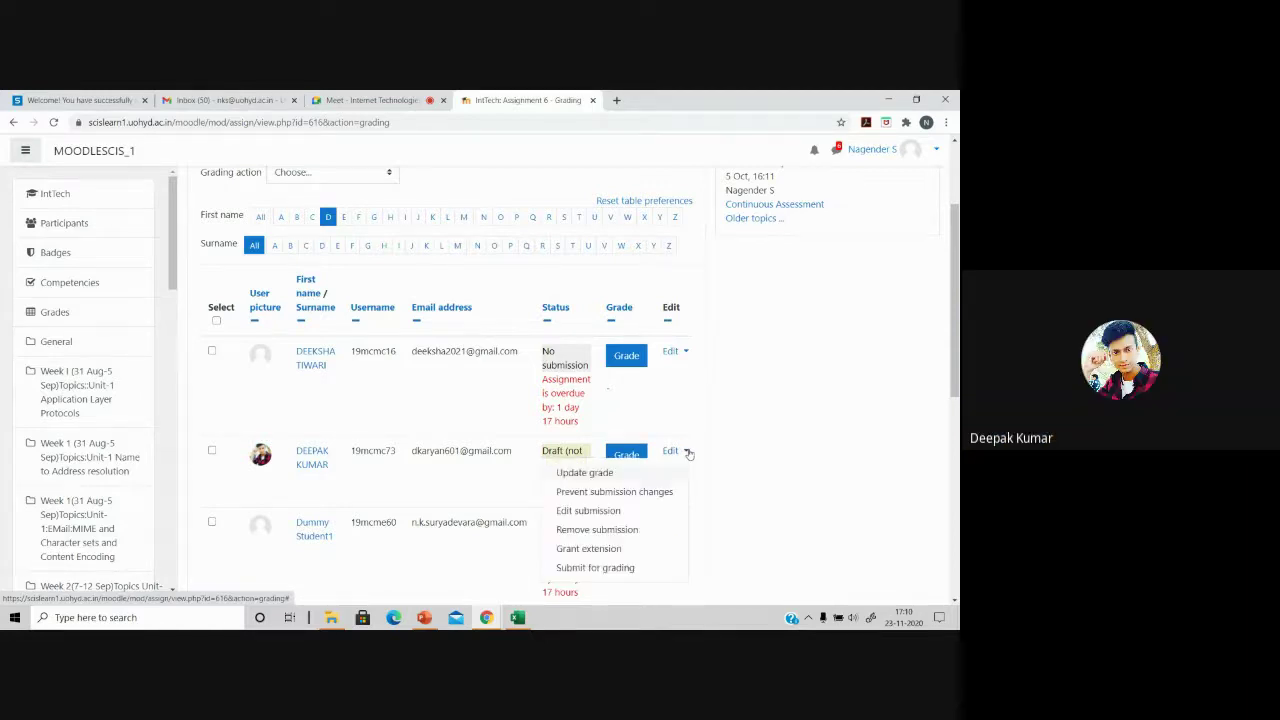
click(688, 454)
click(688, 454)
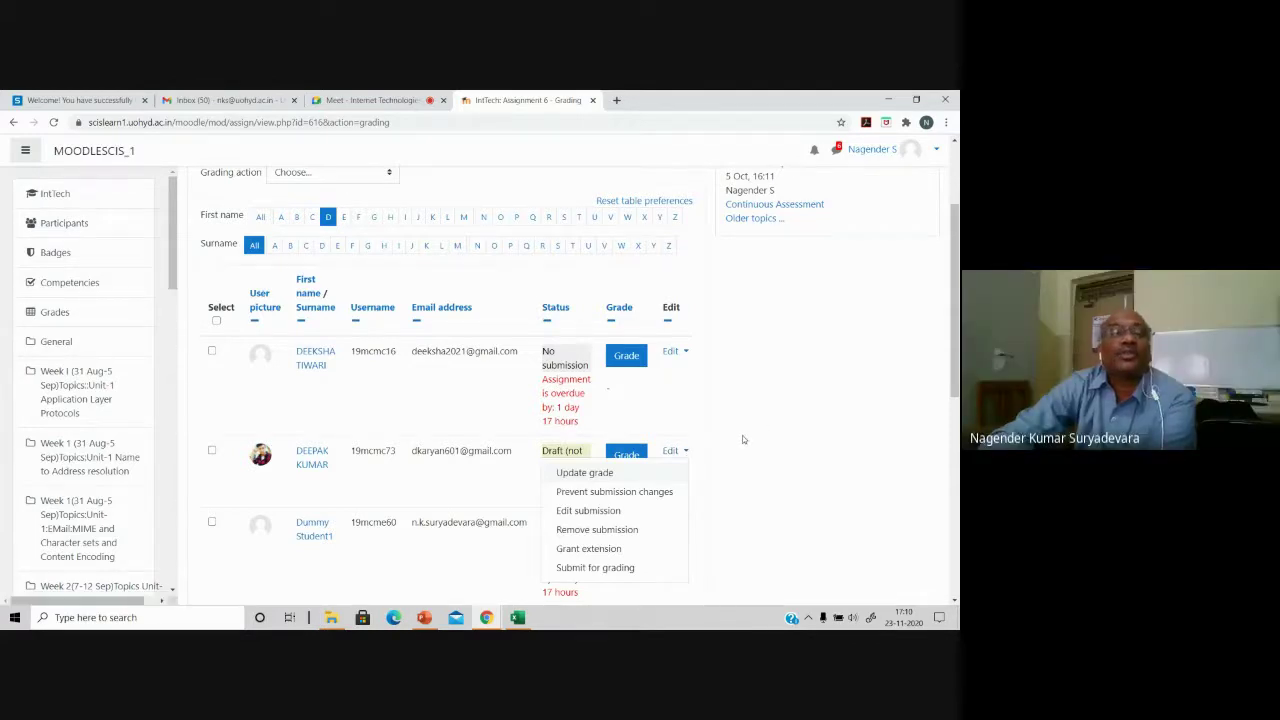
click(671, 451)
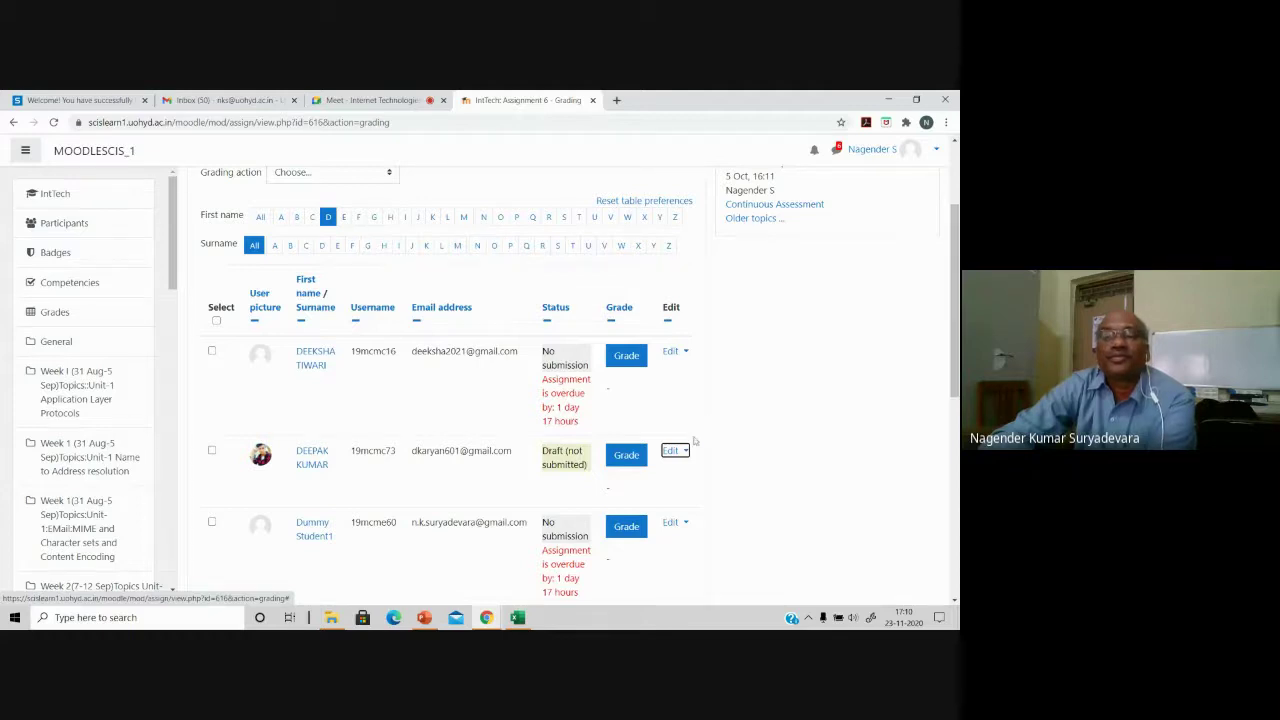
click(935, 150)
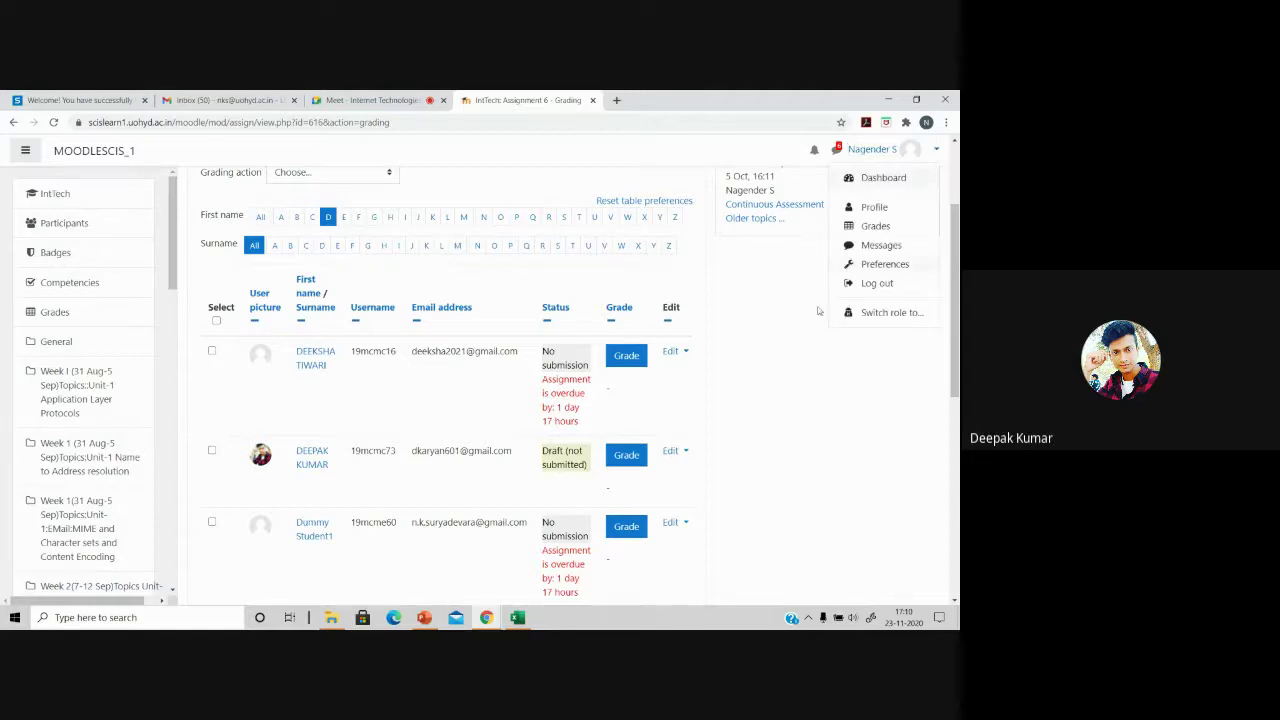
key(Escape)
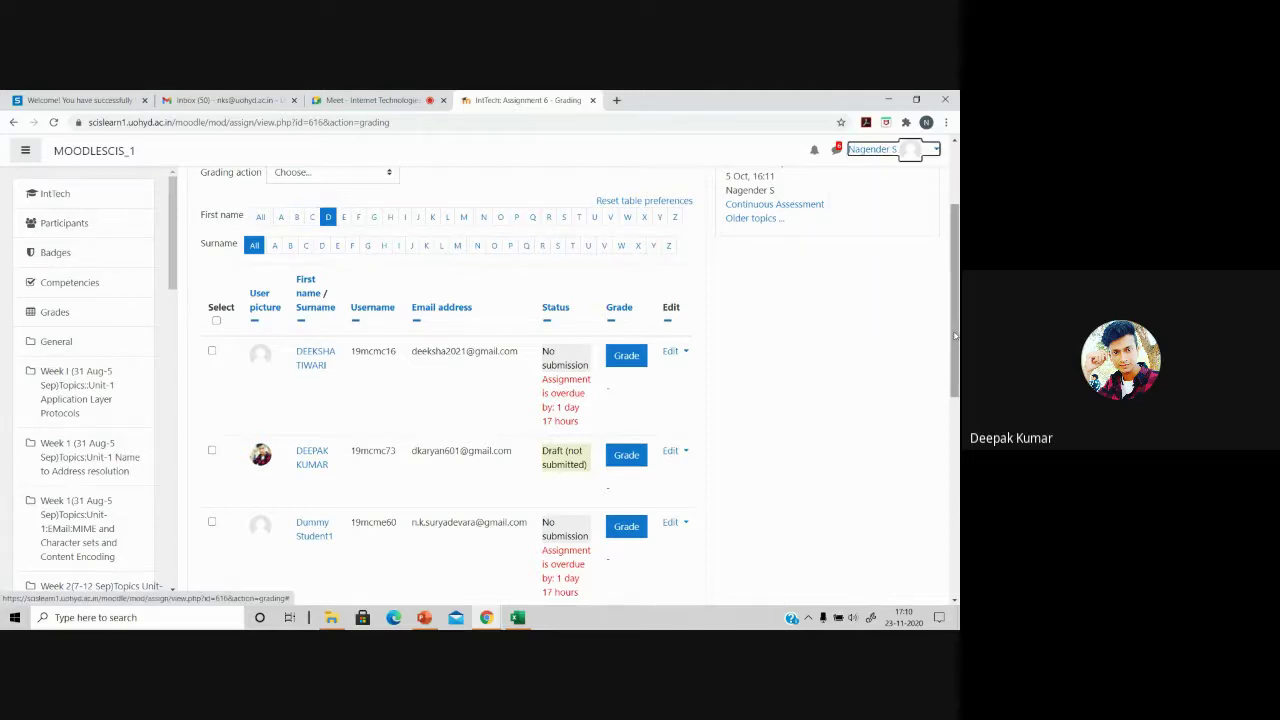
scroll(928, 249, up, 3)
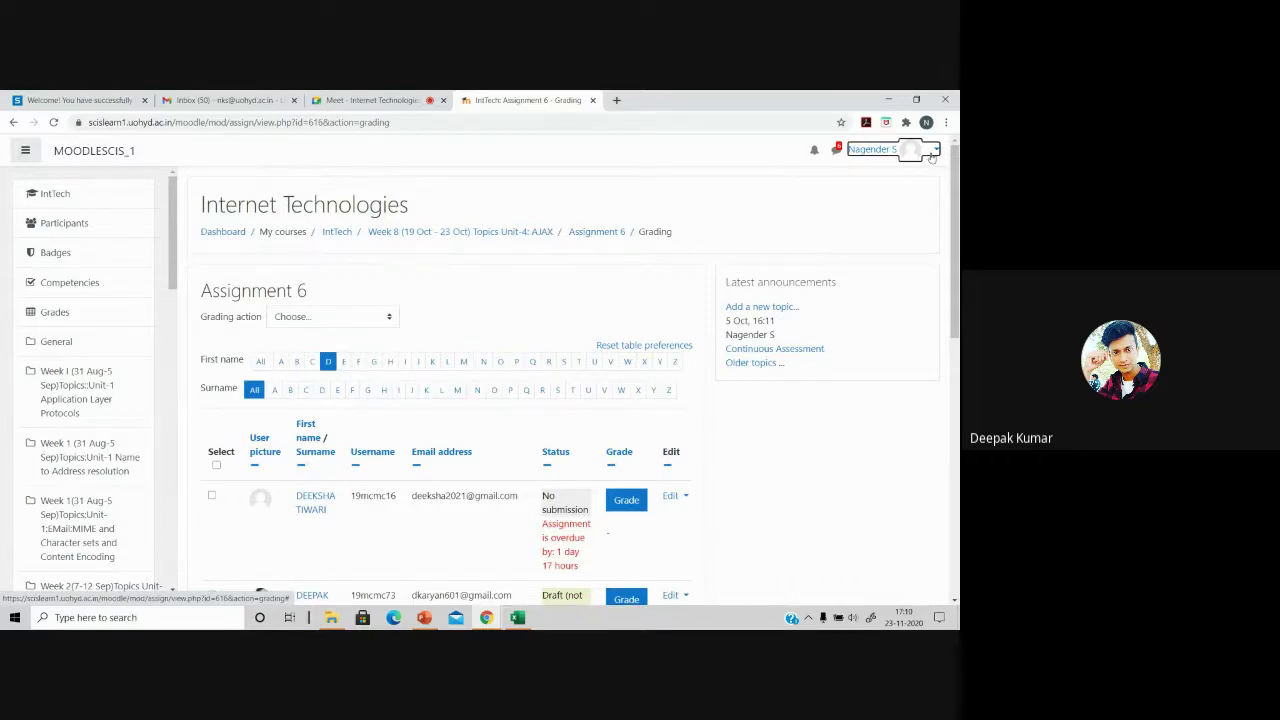
Step: Switch to the Google Meet call, read the latest chat messages, and end the current screen presentation
click(370, 100)
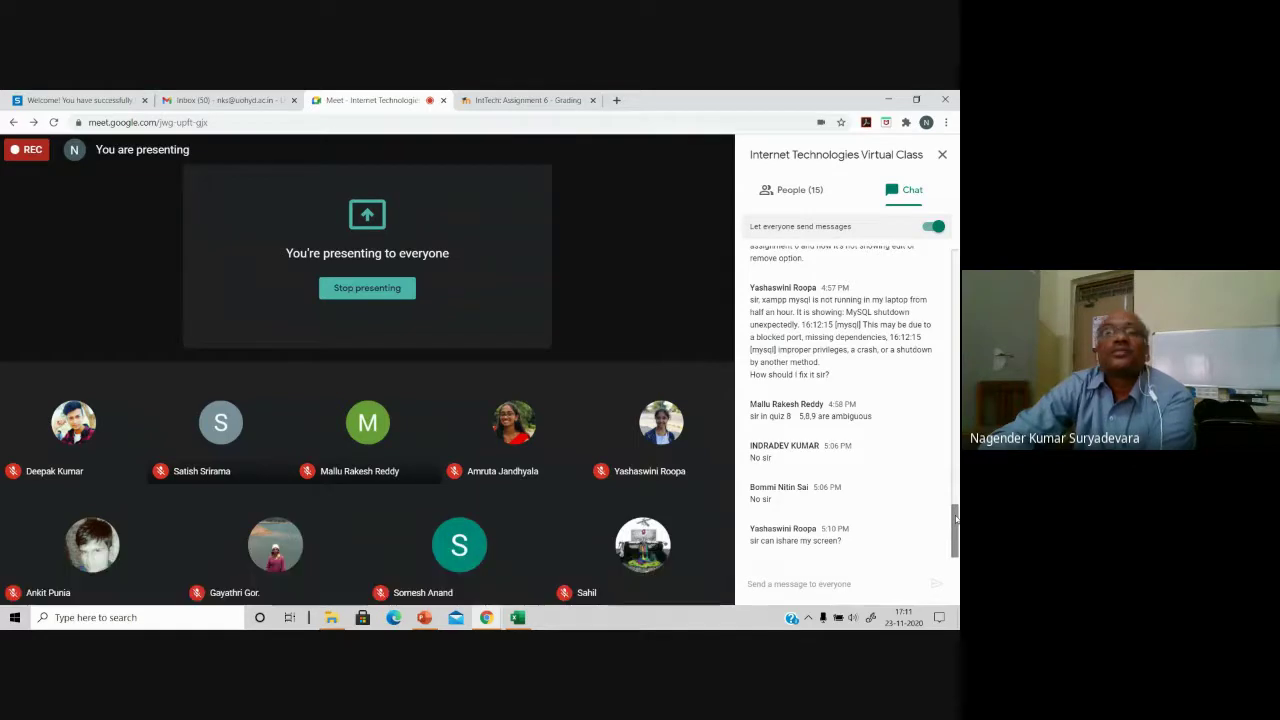
click(545, 101)
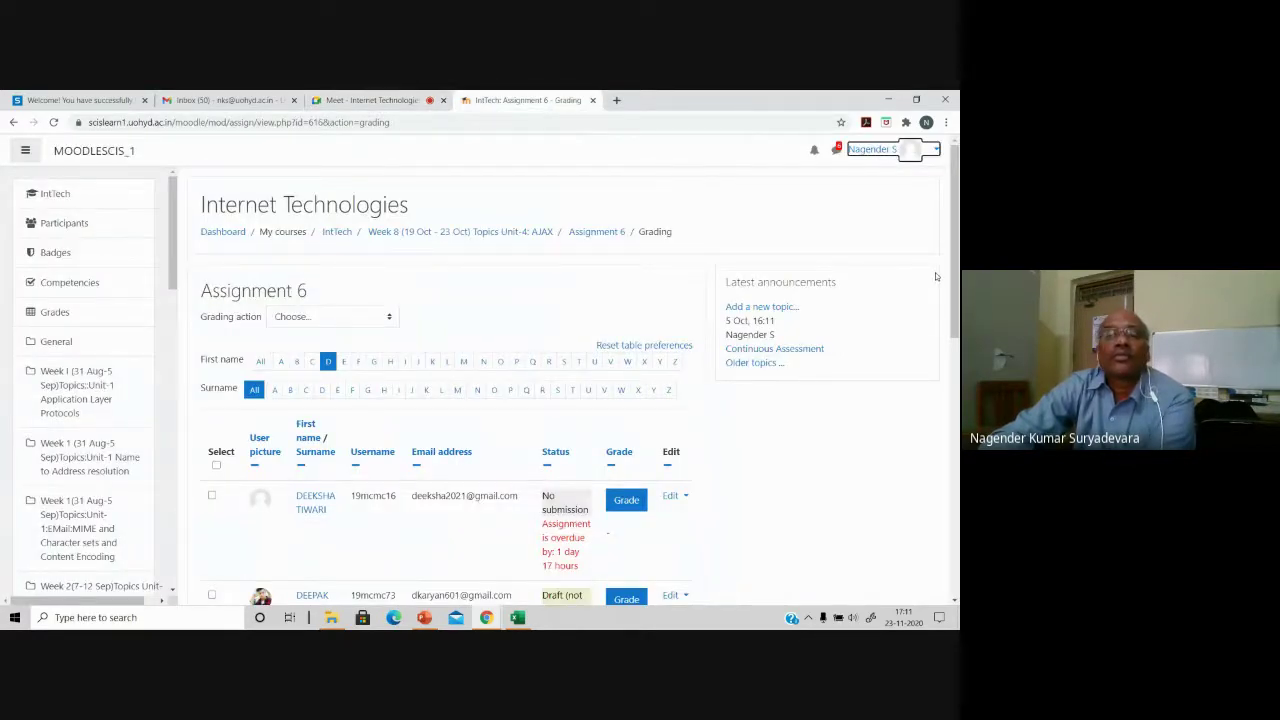
click(408, 97)
mouse_move(663, 592)
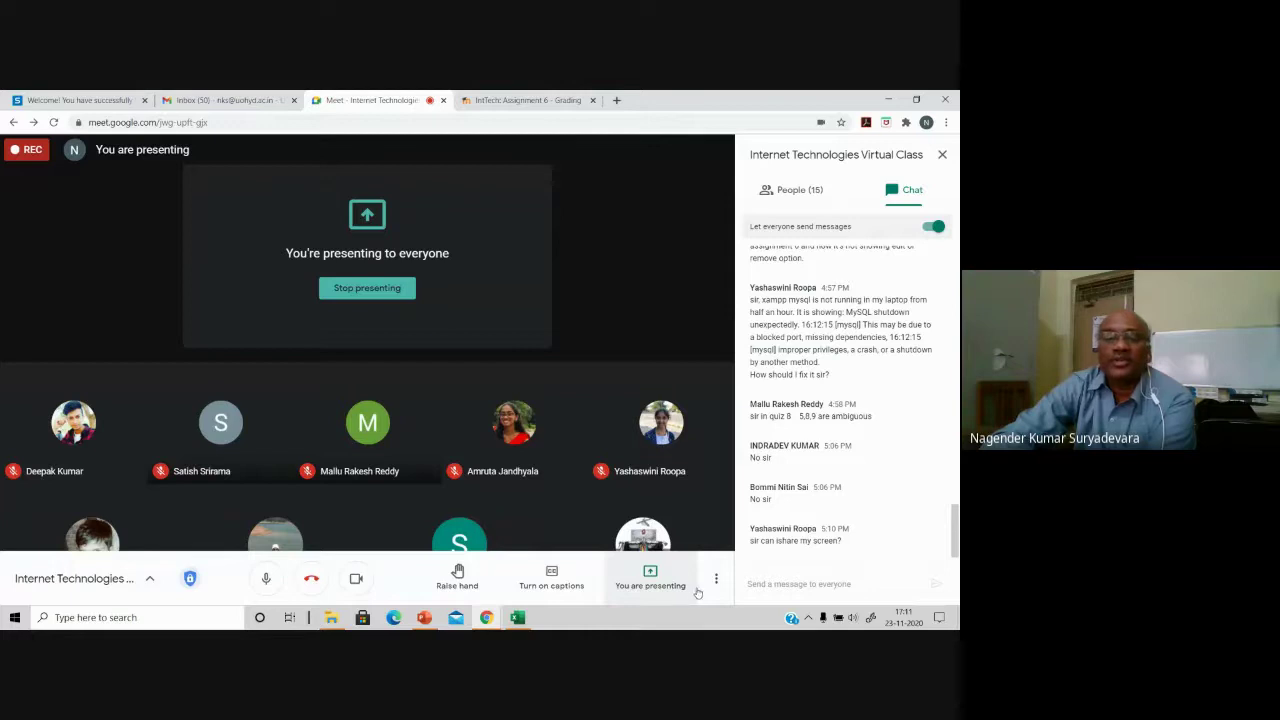
click(652, 580)
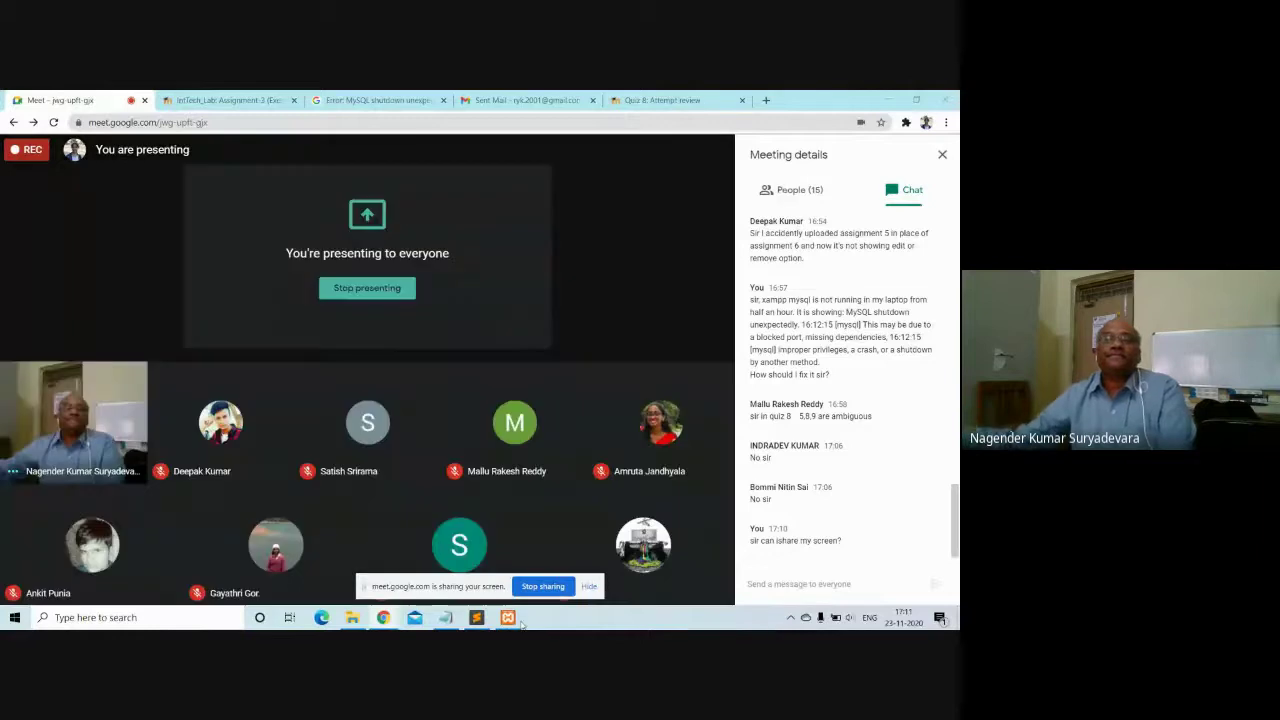
Step: Unmute the microphone in the call and try to start MySQL from the XAMPP Control Panel
mouse_move(508, 618)
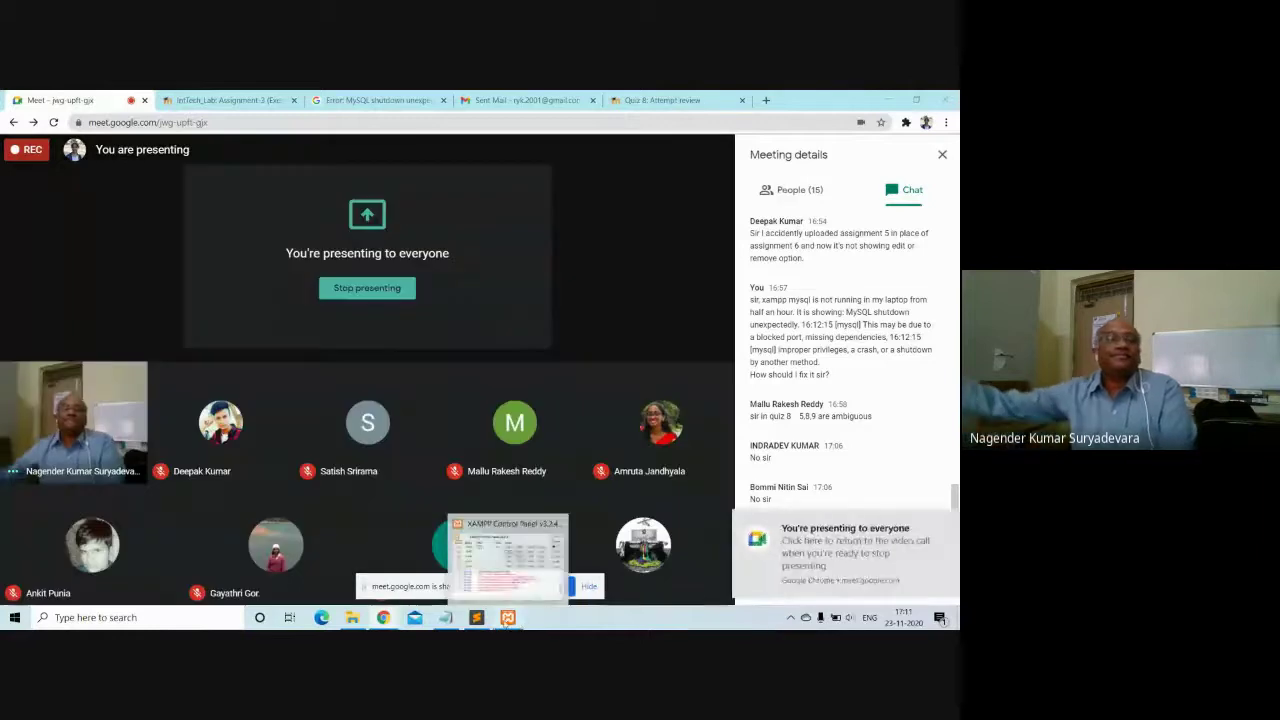
click(508, 618)
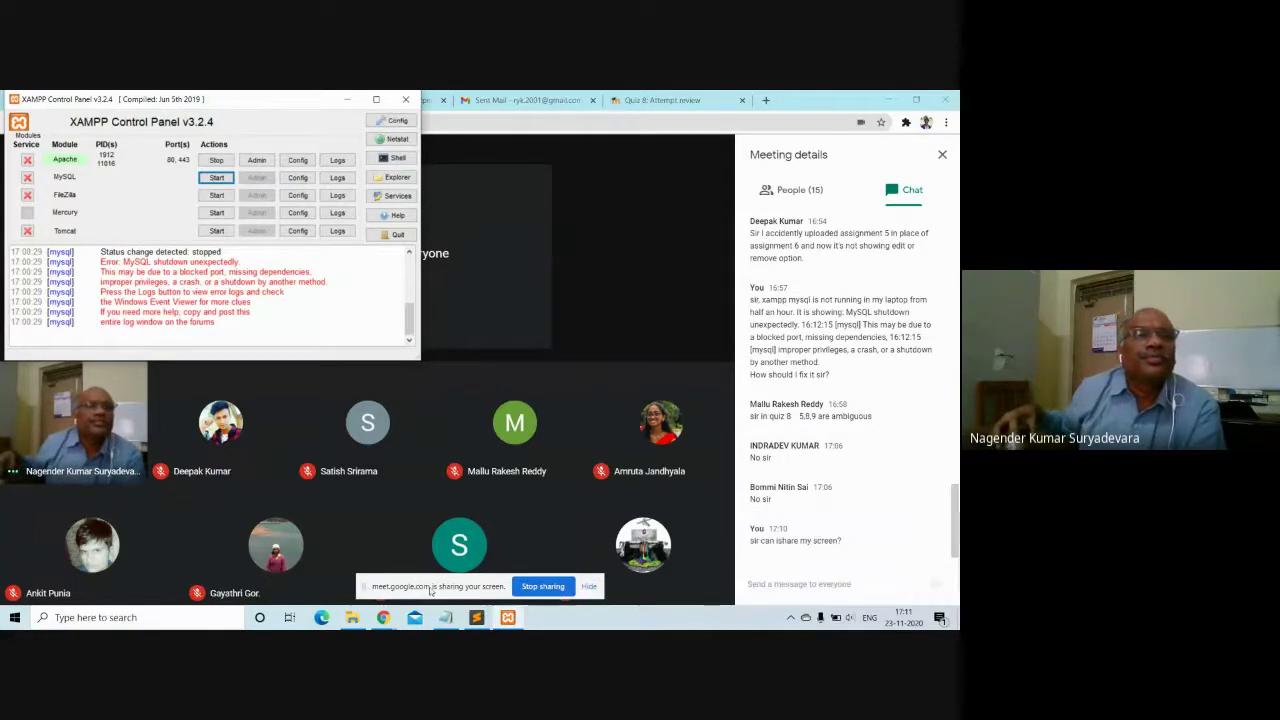
mouse_move(425, 589)
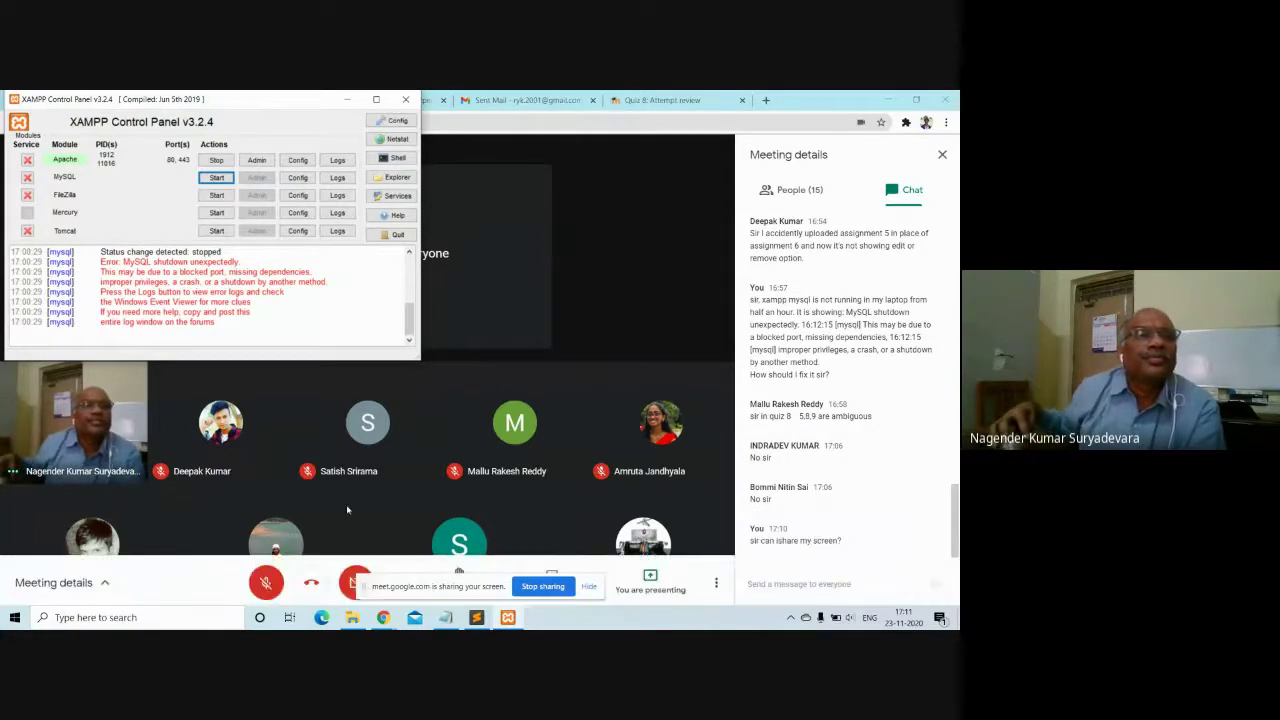
click(267, 580)
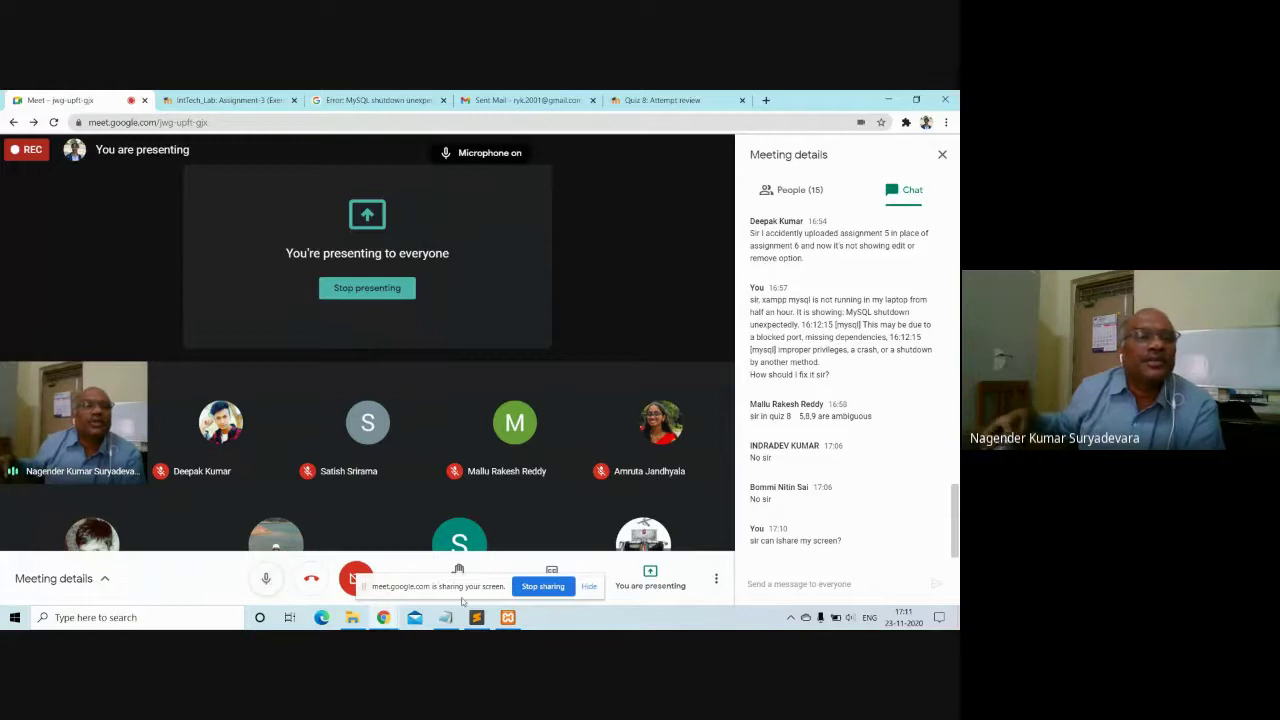
click(508, 617)
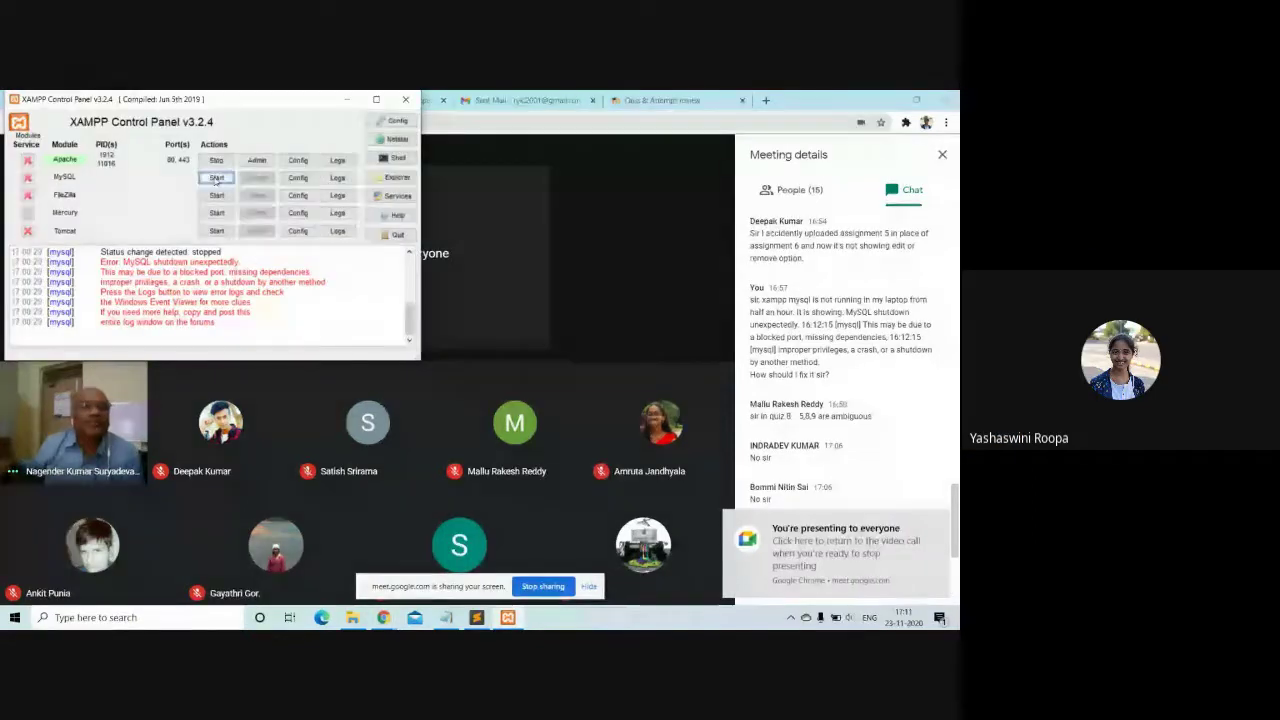
click(216, 178)
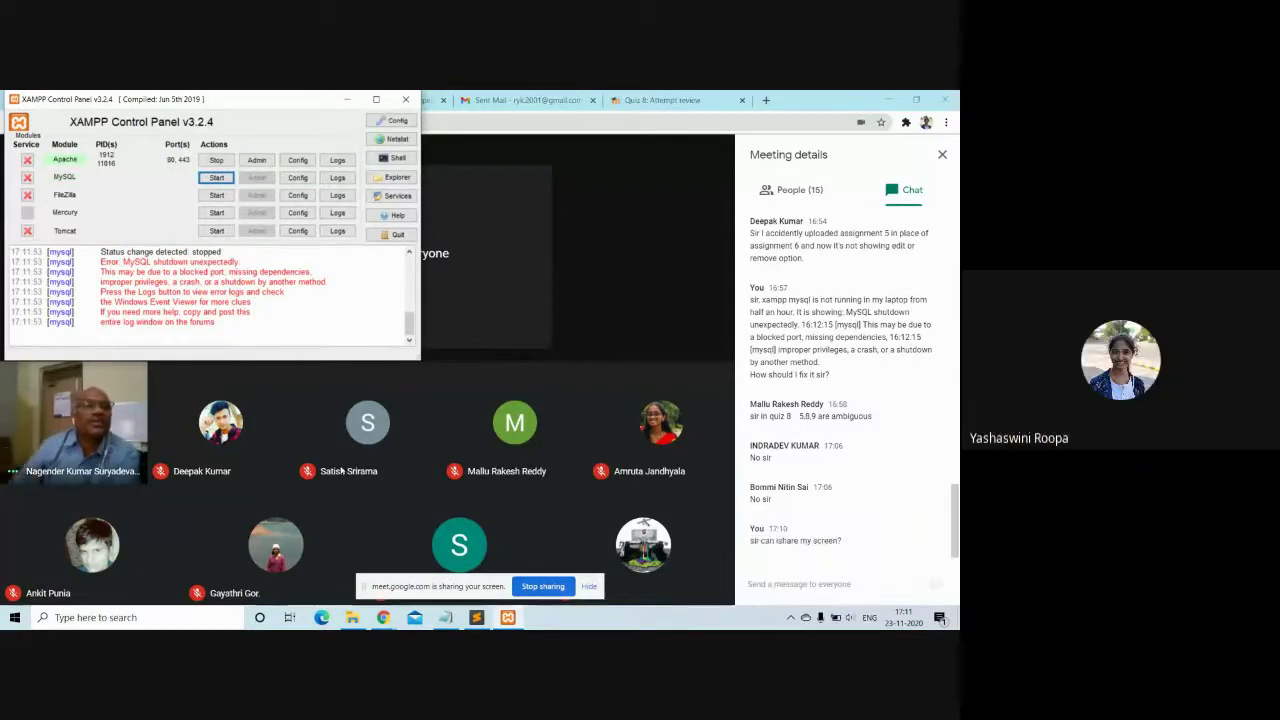
mouse_move(340, 514)
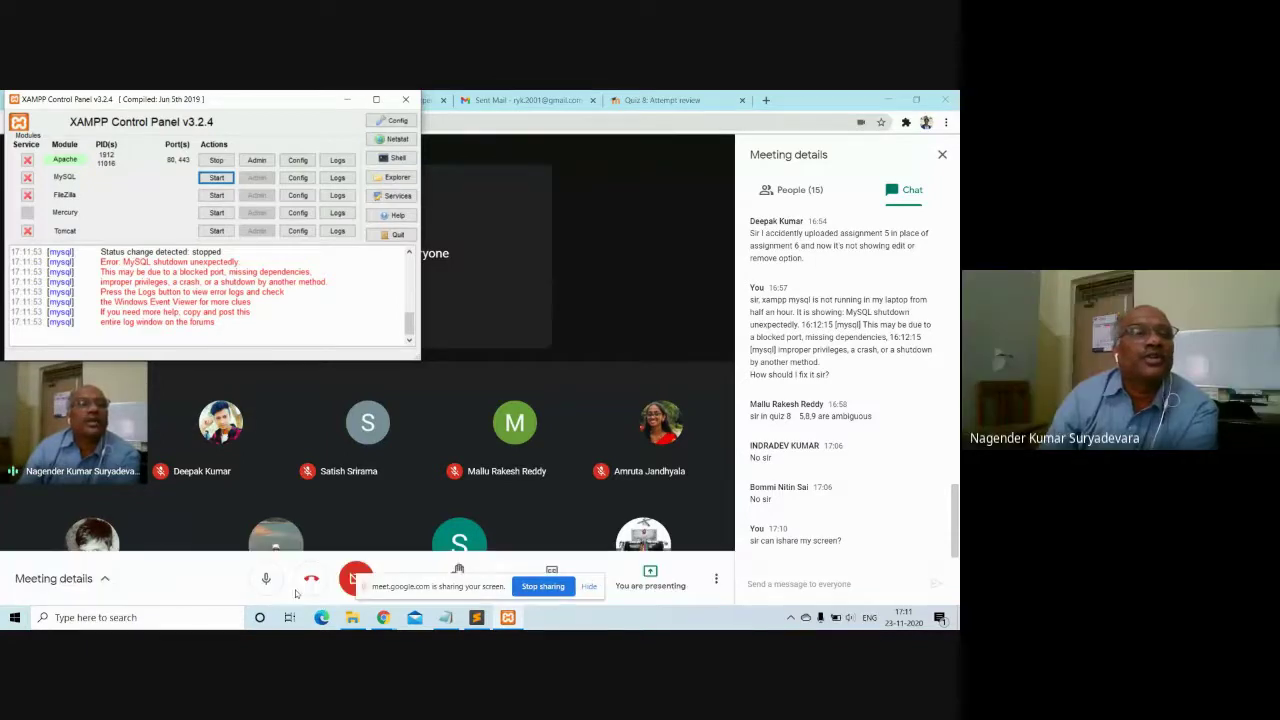
click(266, 579)
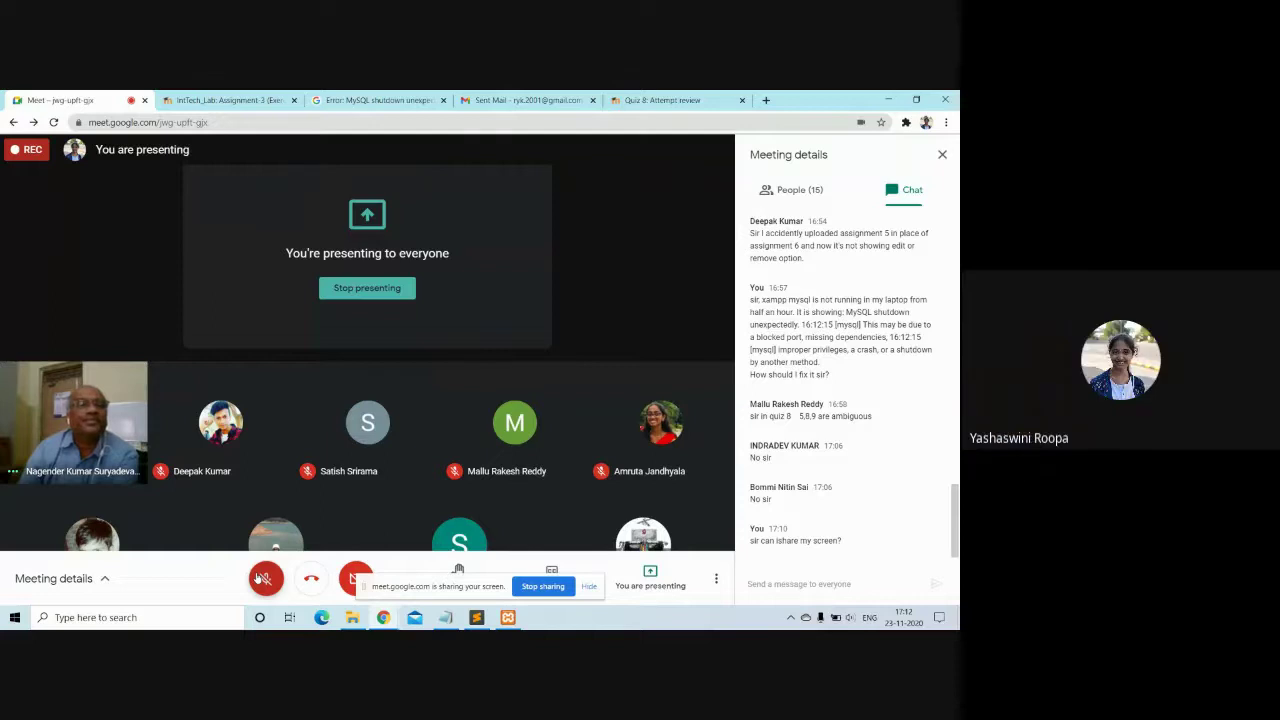
click(265, 579)
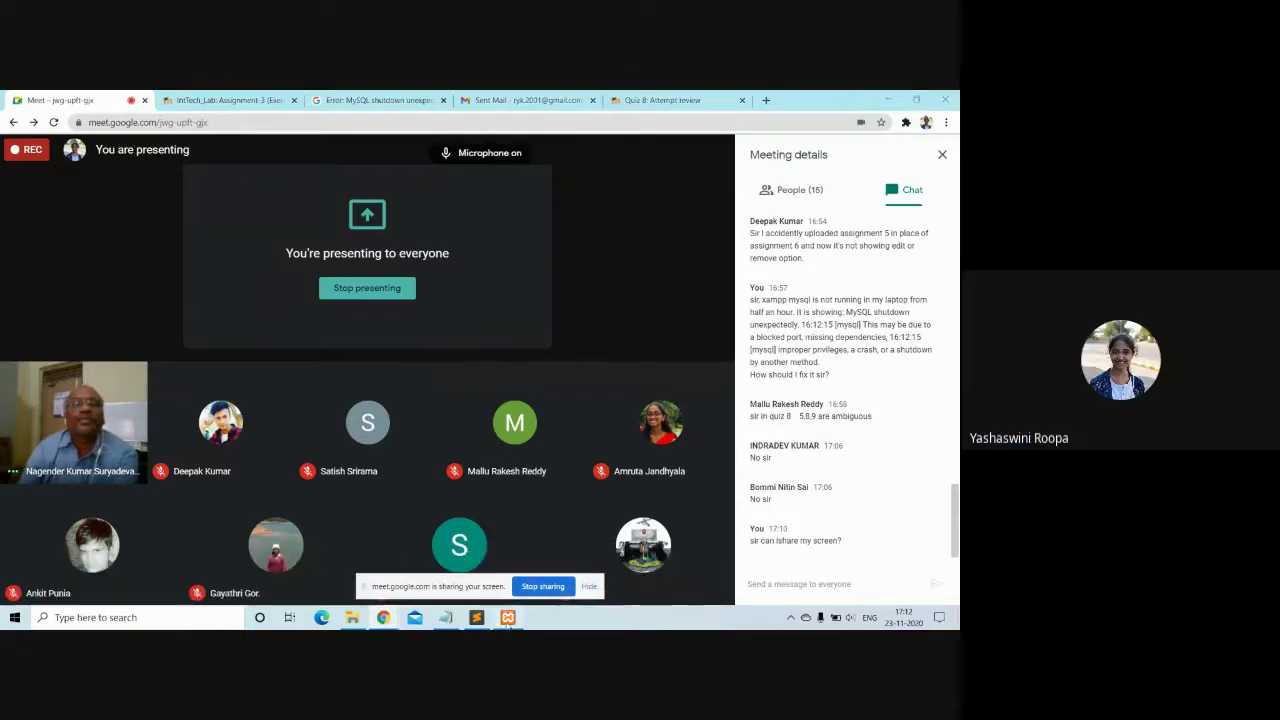
Step: Quit the XAMPP Control Panel and search the computer for "xa" to relaunch it
click(507, 617)
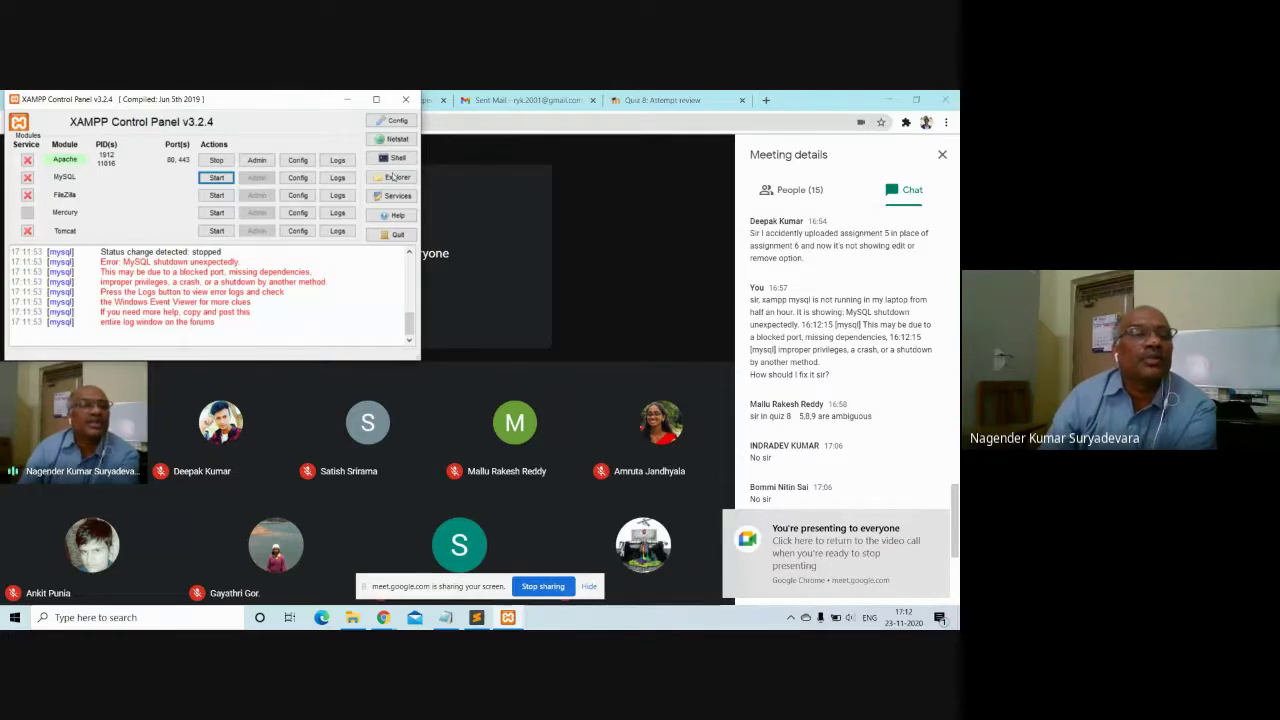
click(381, 236)
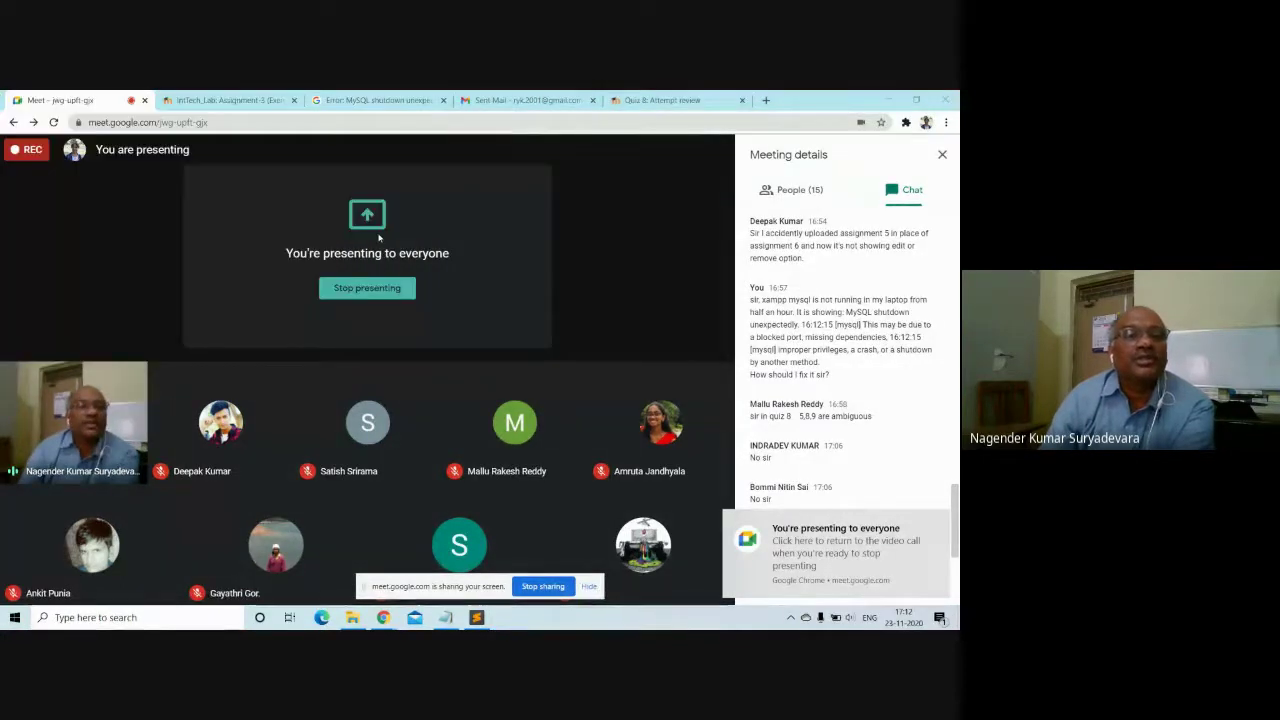
click(223, 624)
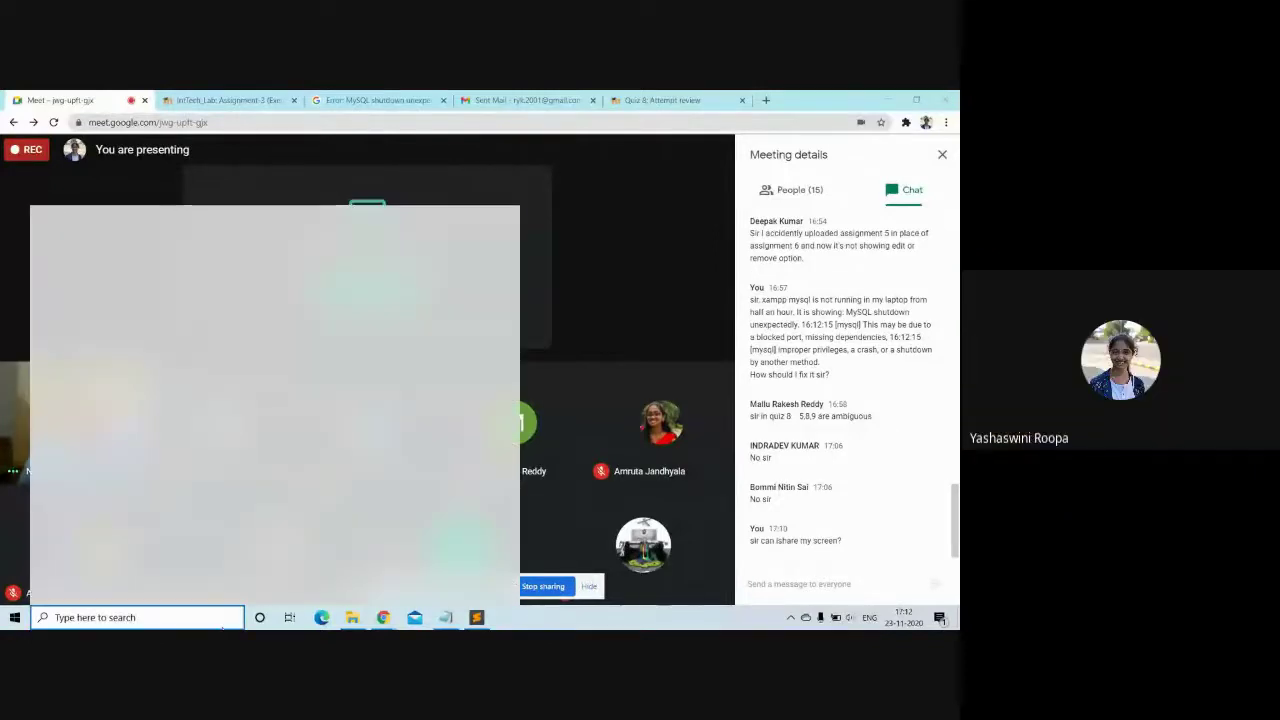
text(xa)
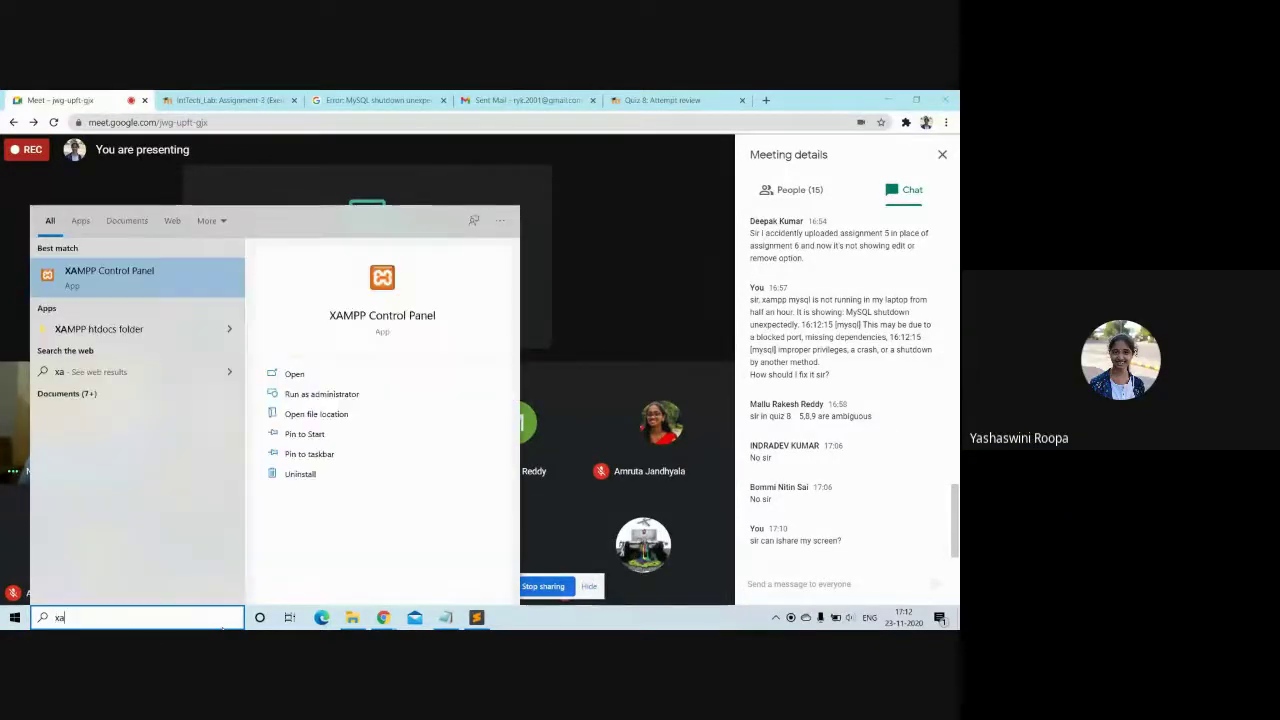
key(Escape)
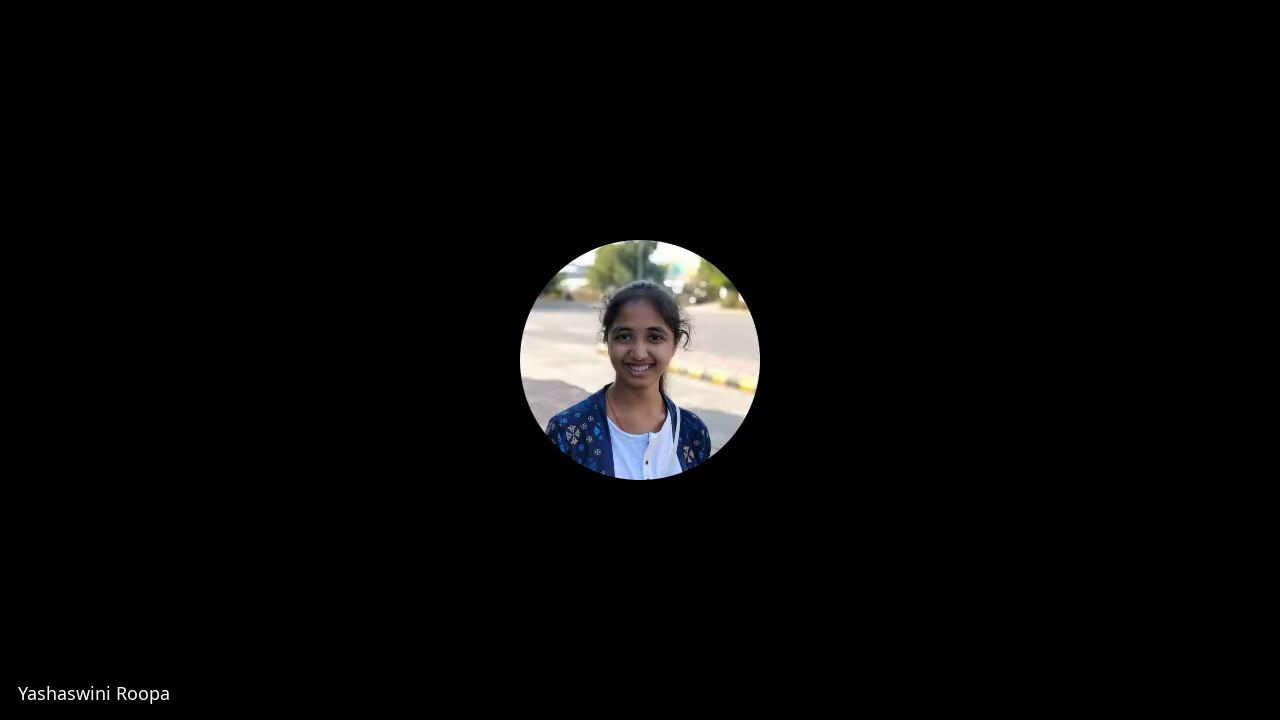
Step: Try to start MySQL again in the relaunched XAMPP Control Panel and read through its startup and error messages
click(216, 177)
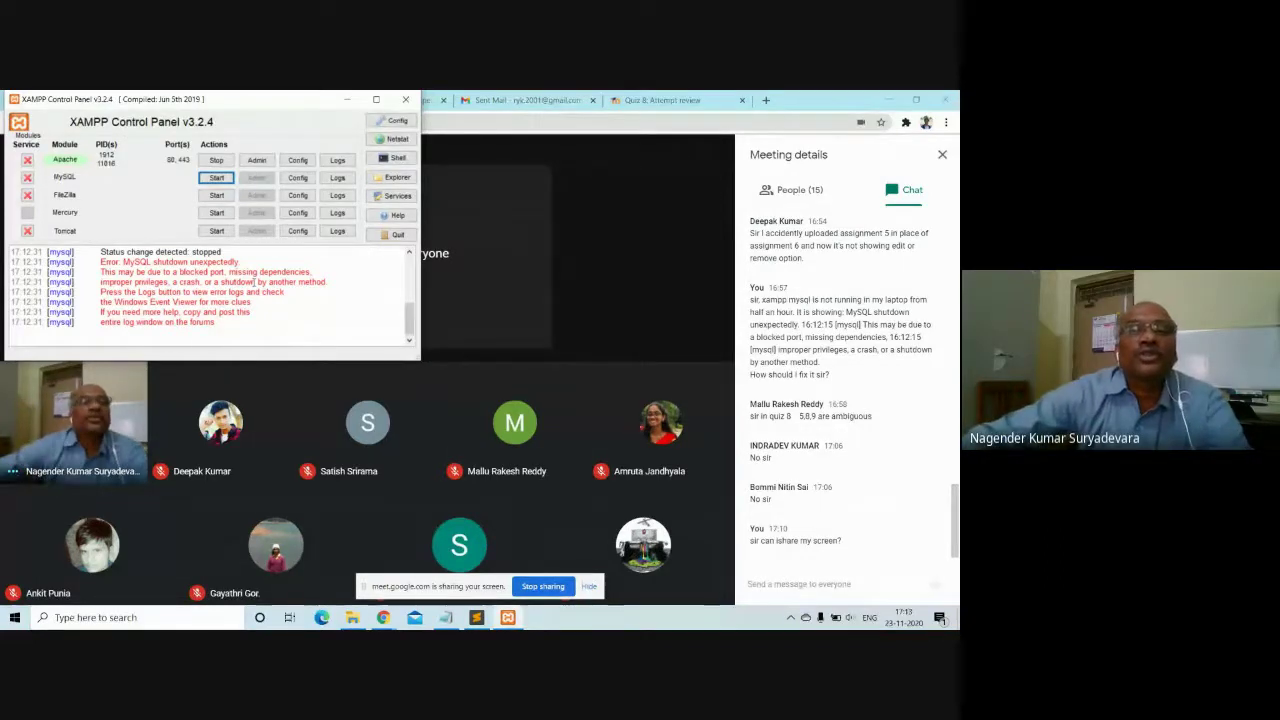
scroll(410, 315, up, 3)
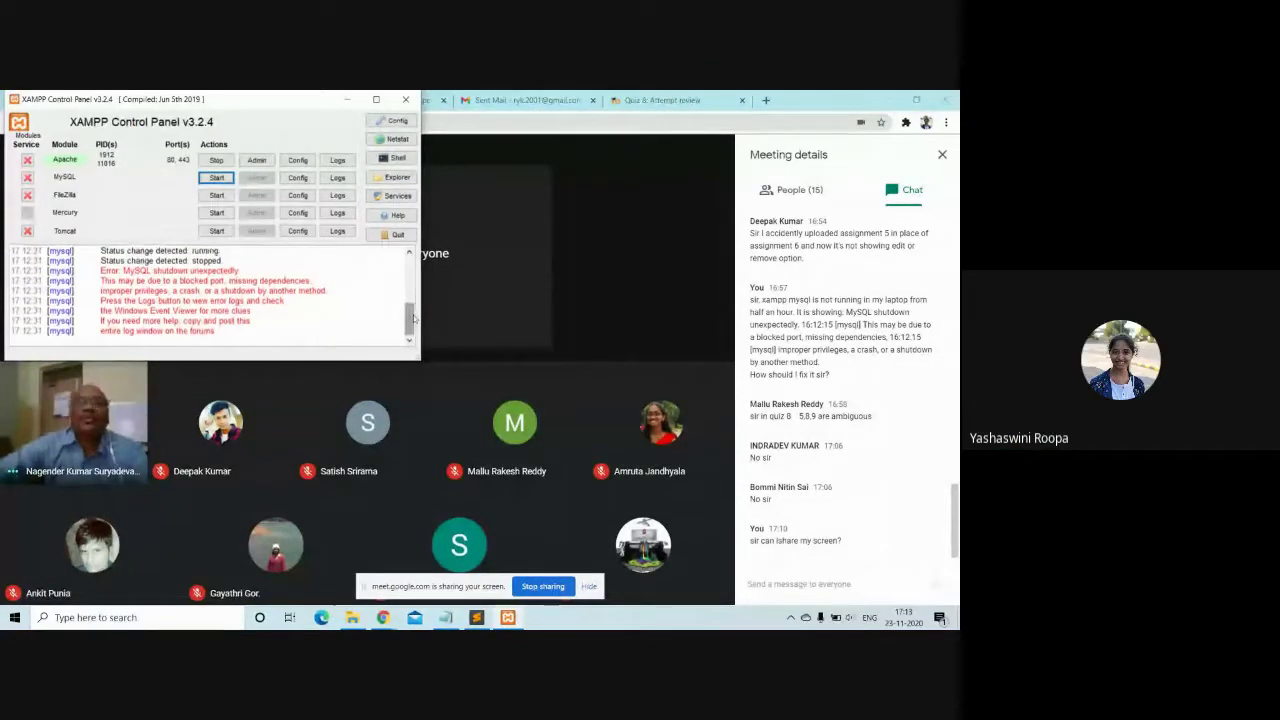
drag(409, 315, 407, 295)
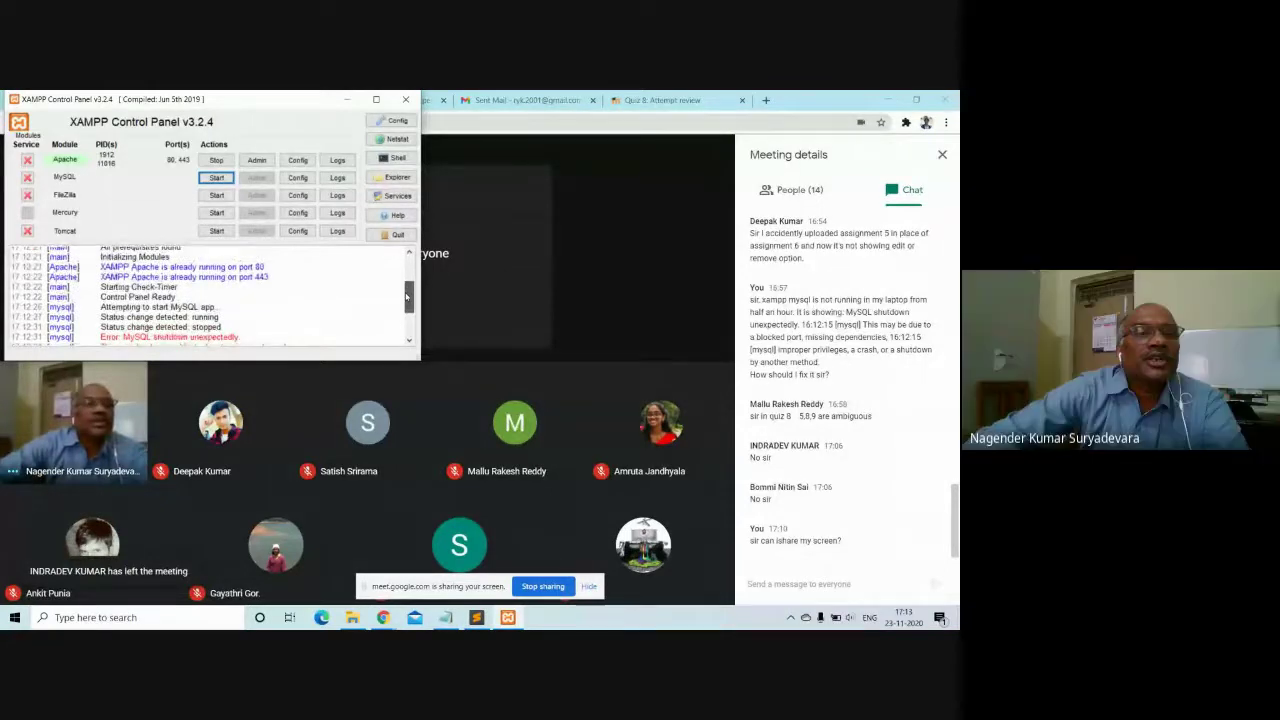
drag(406, 297, 408, 303)
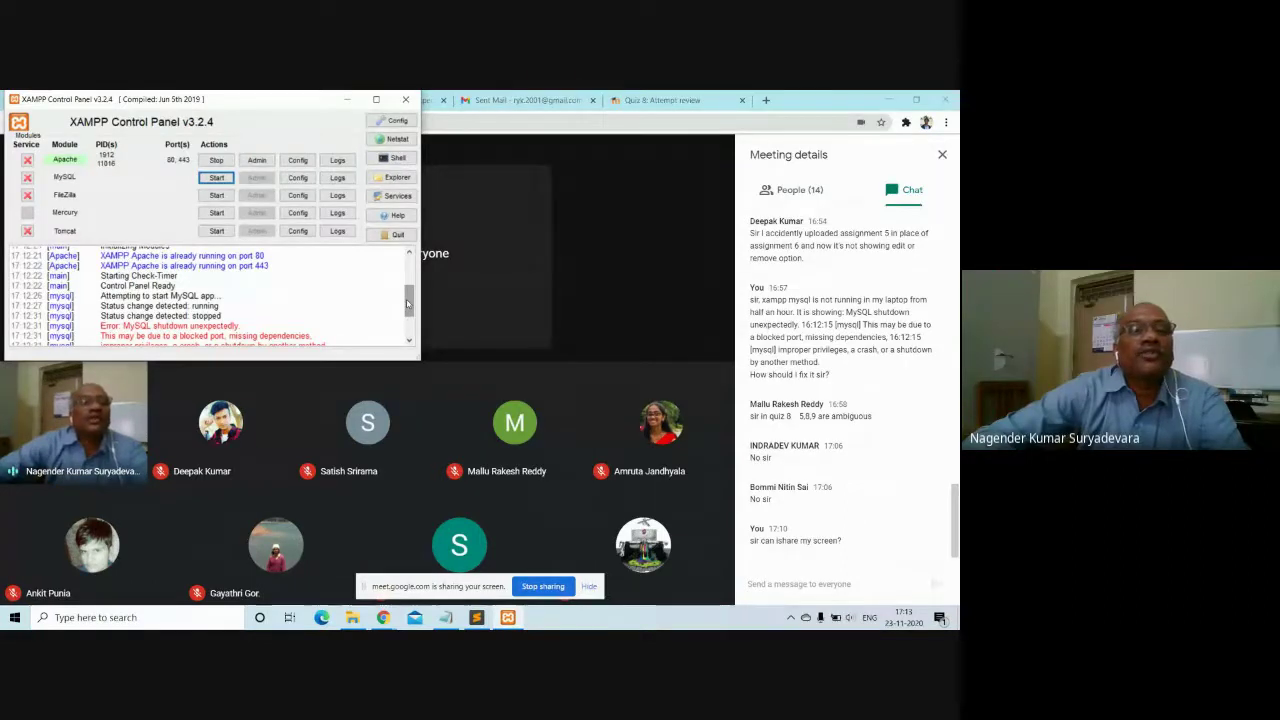
Step: Open the MySQL module's mysql_error.log from XAMPP and maximize it for reading
click(344, 182)
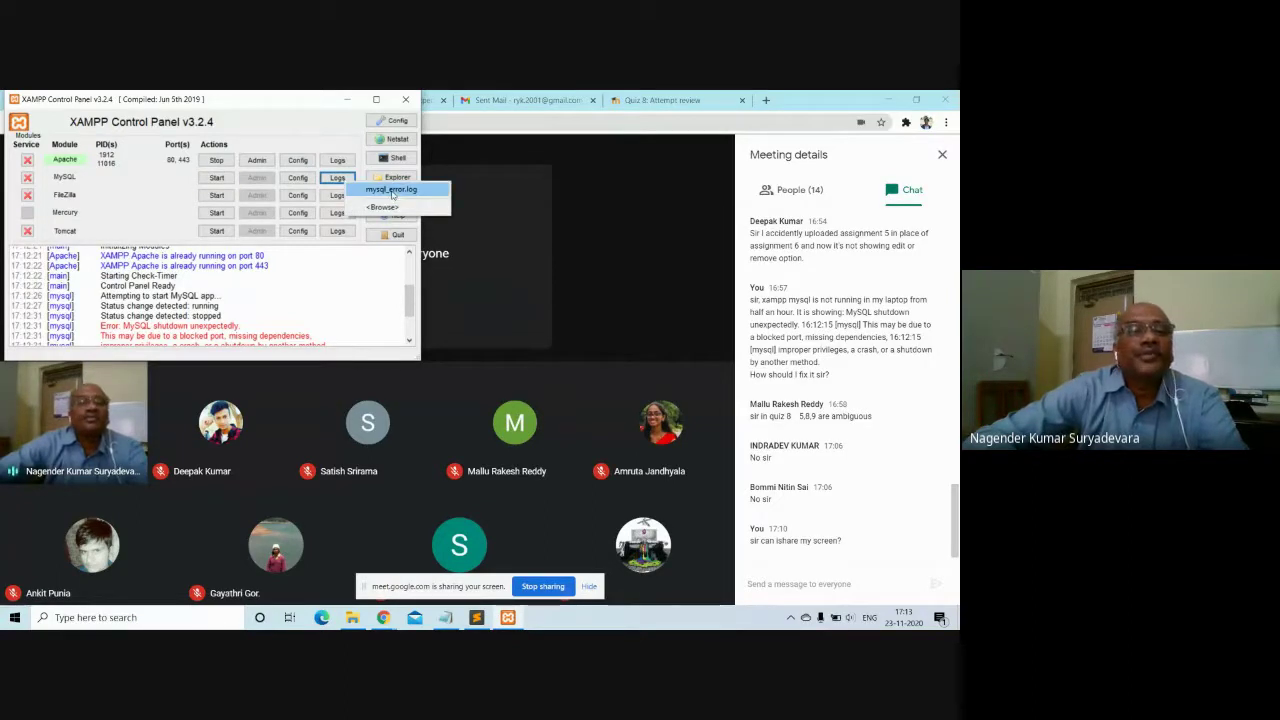
click(392, 191)
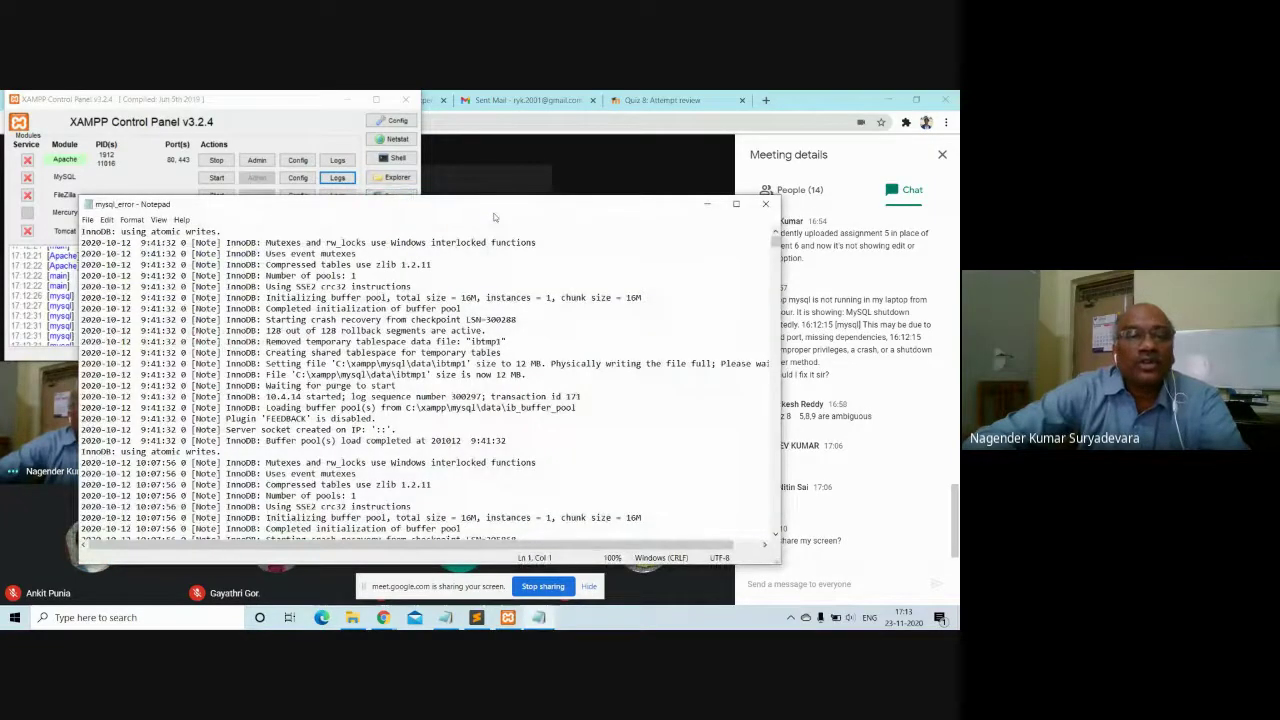
click(736, 204)
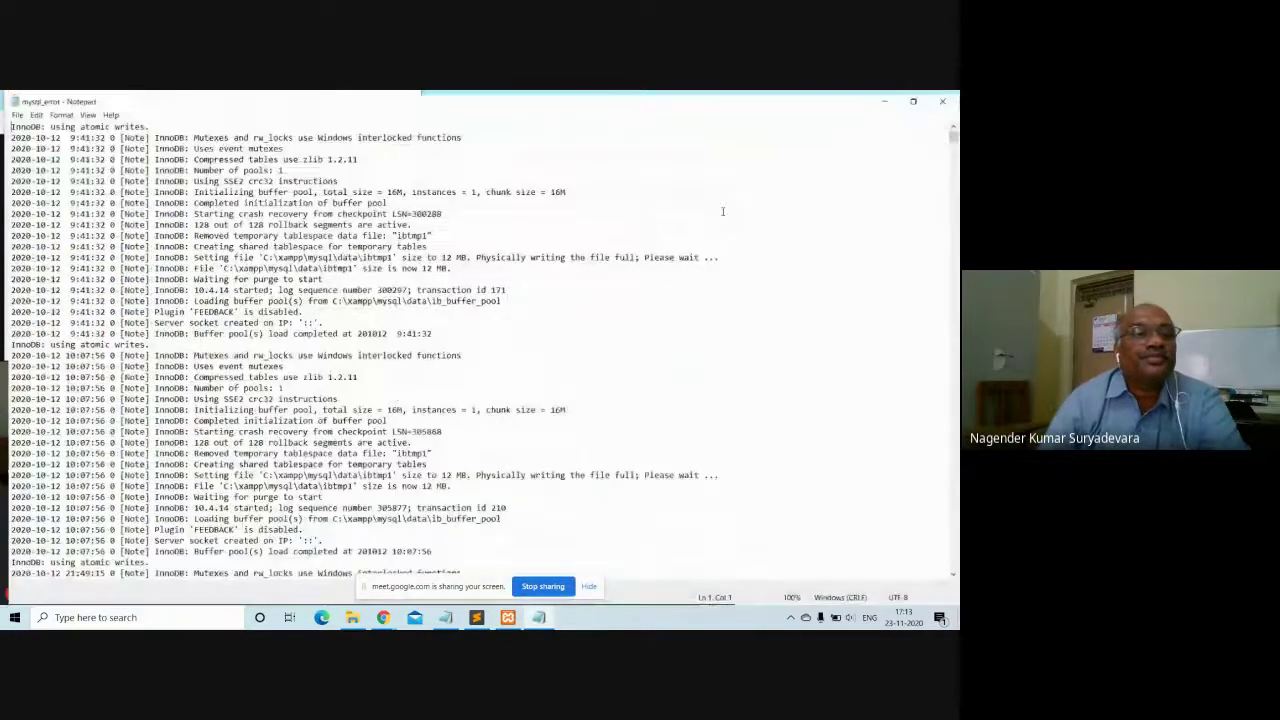
Step: Examine the most recent entries at the end of the MySQL error log, reading back through the 23 November 2020 startups
drag(954, 136, 954, 402)
drag(954, 521, 954, 568)
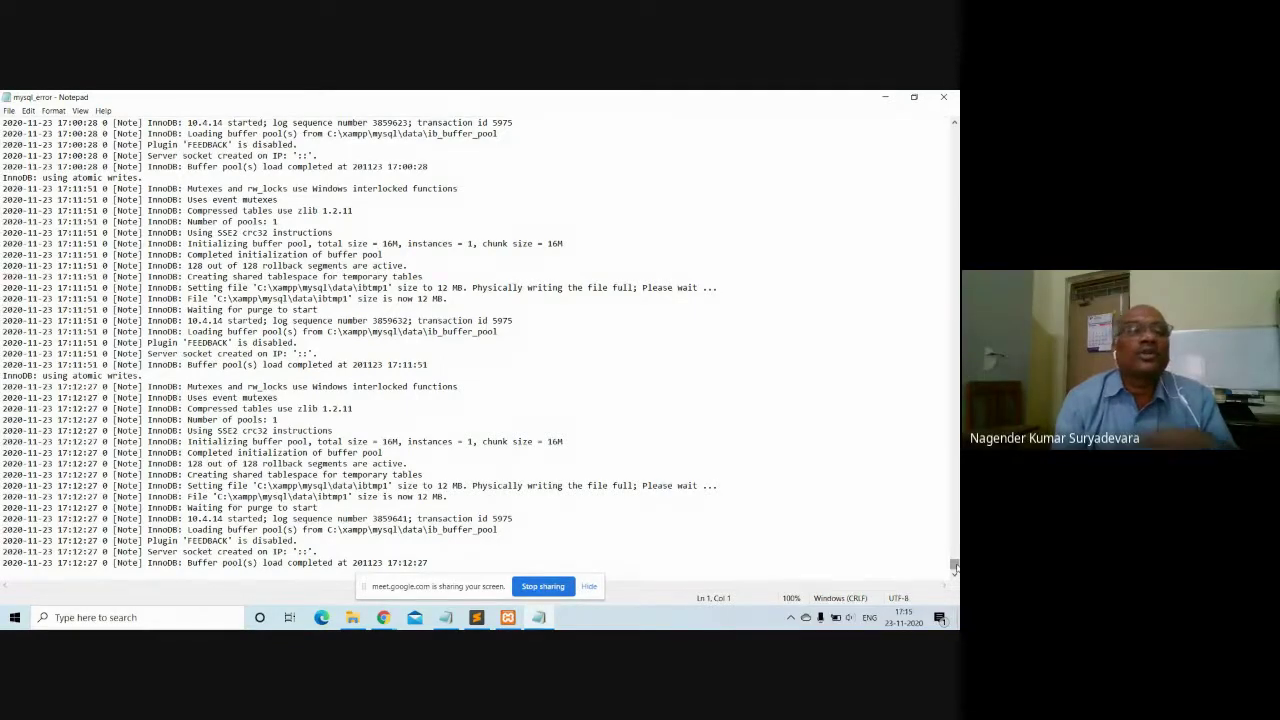
drag(955, 567, 955, 556)
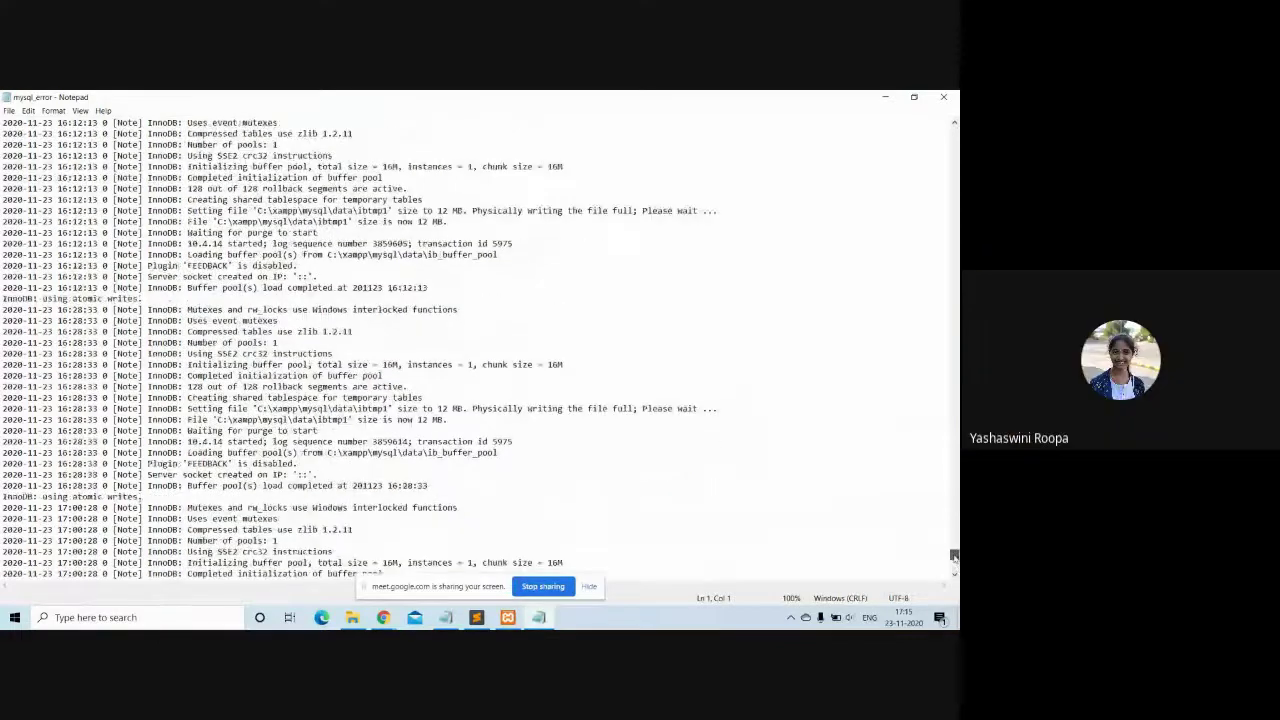
scroll(955, 556, up, 1)
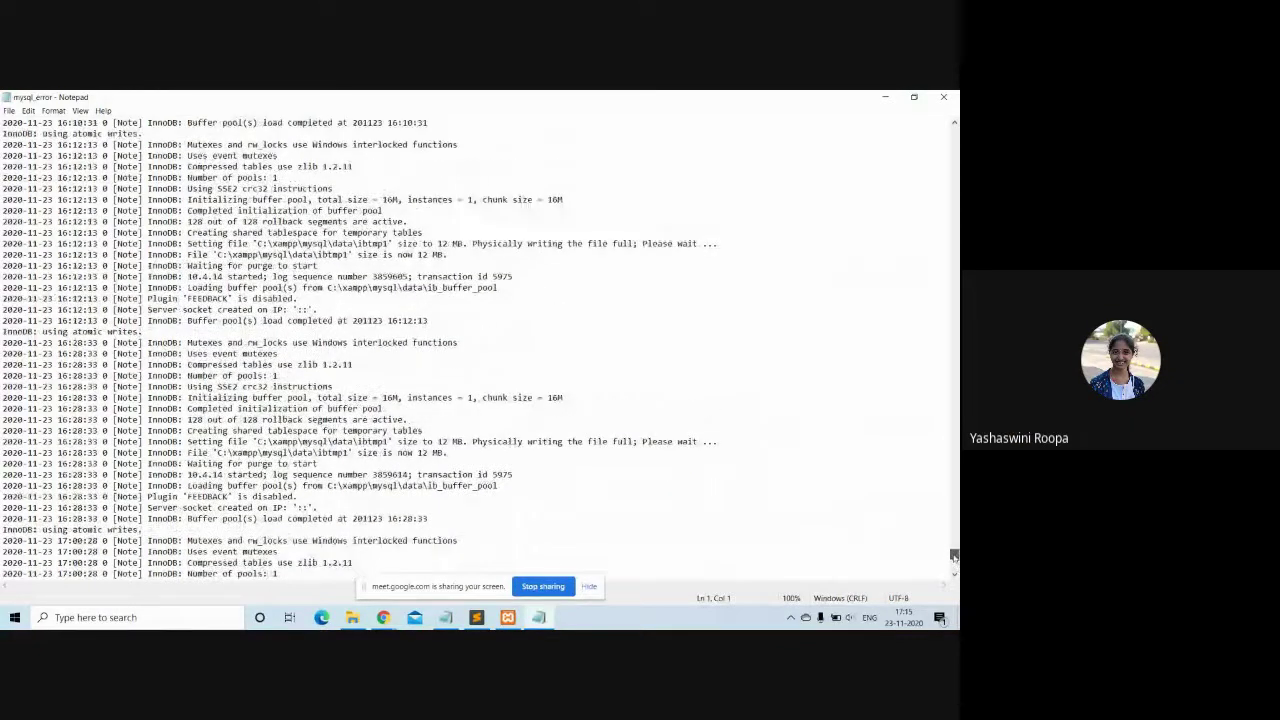
scroll(955, 556, up, 3)
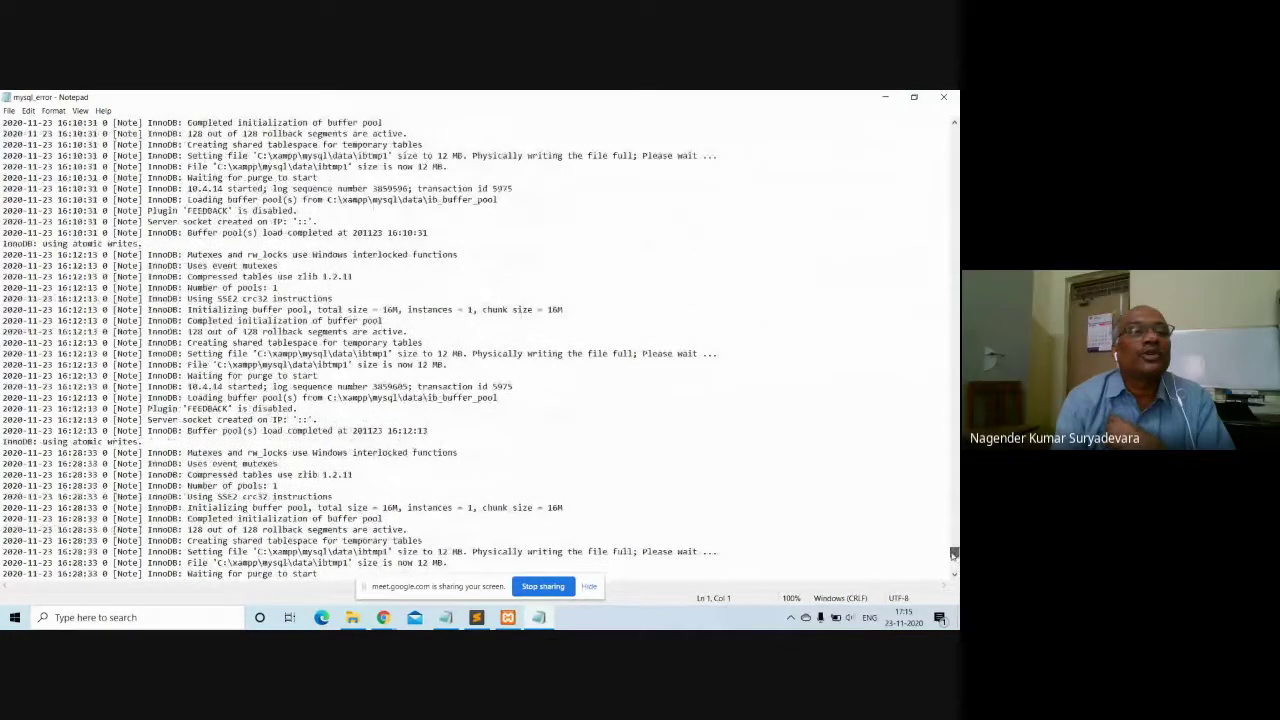
scroll(955, 553, up, 7)
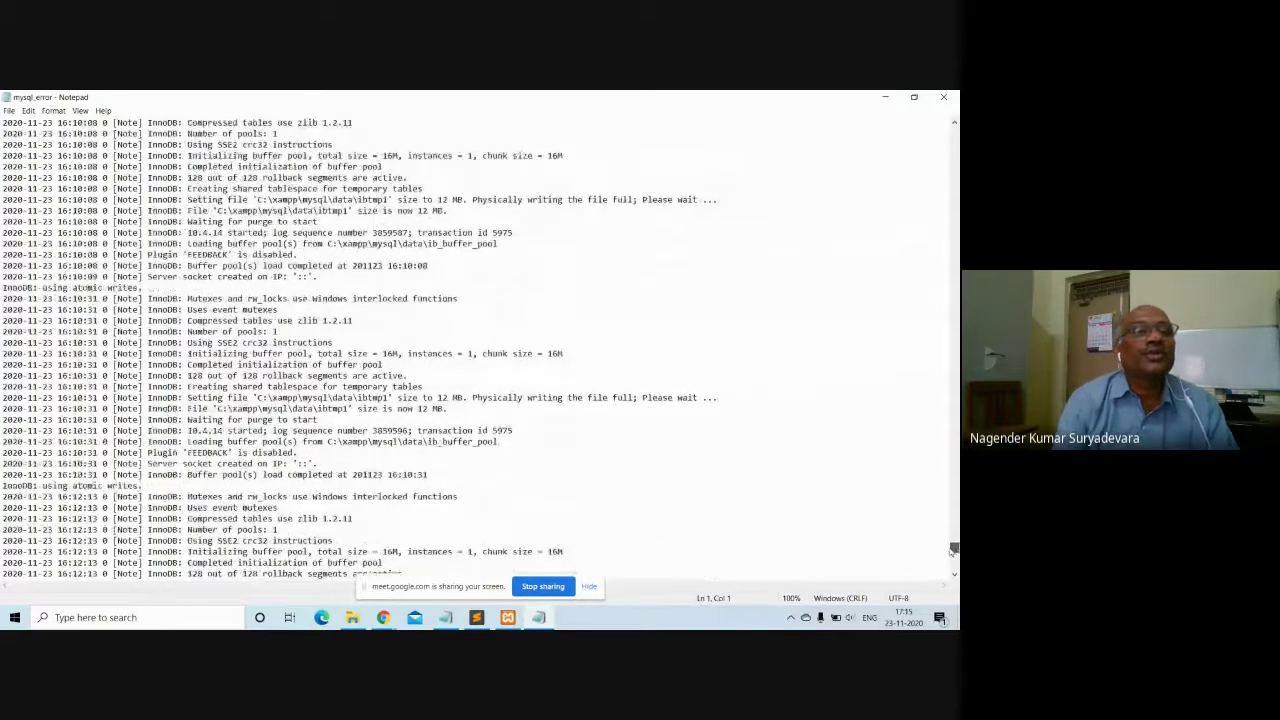
scroll(953, 549, up, 2)
scroll(953, 547, up, 2)
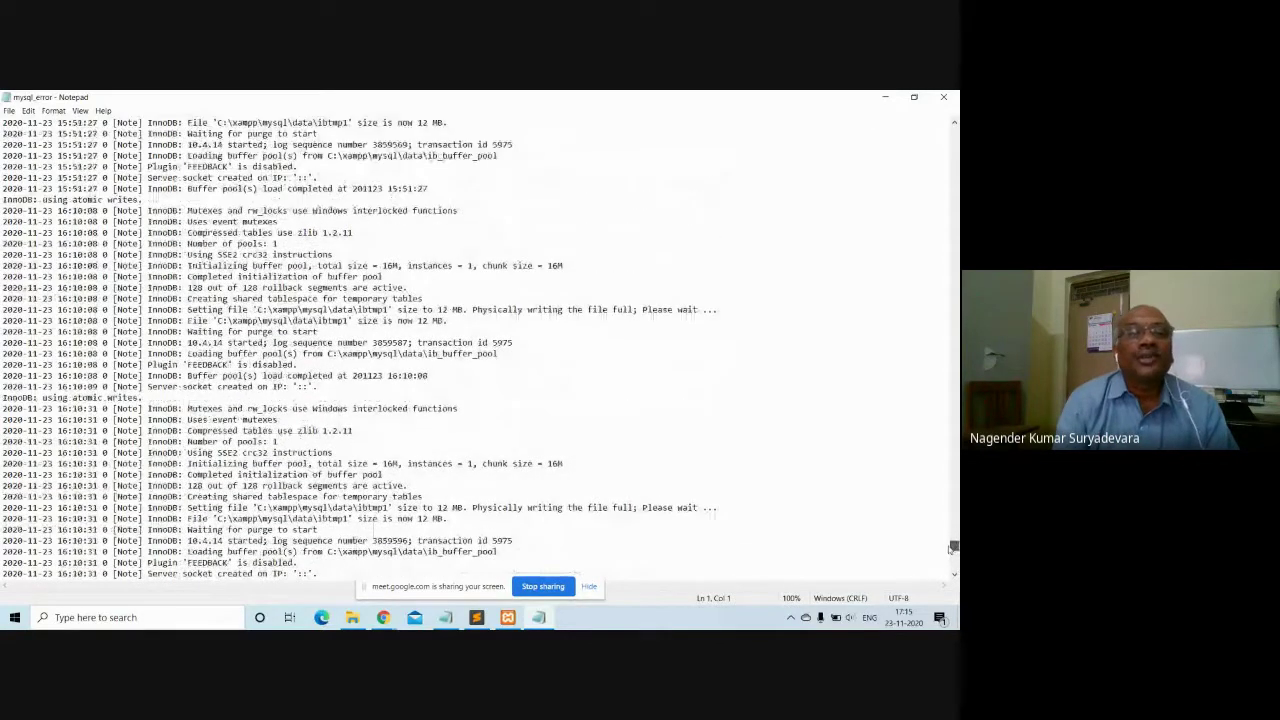
scroll(953, 547, up, 3)
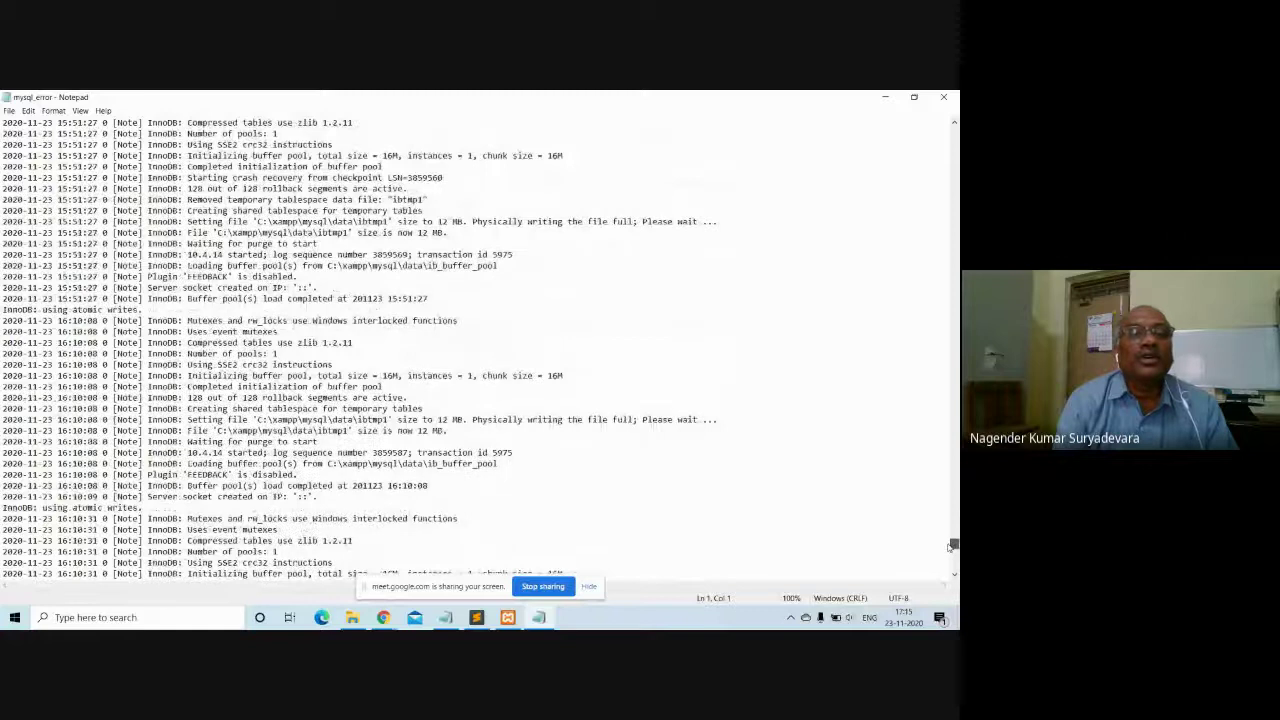
scroll(953, 545, up, 3)
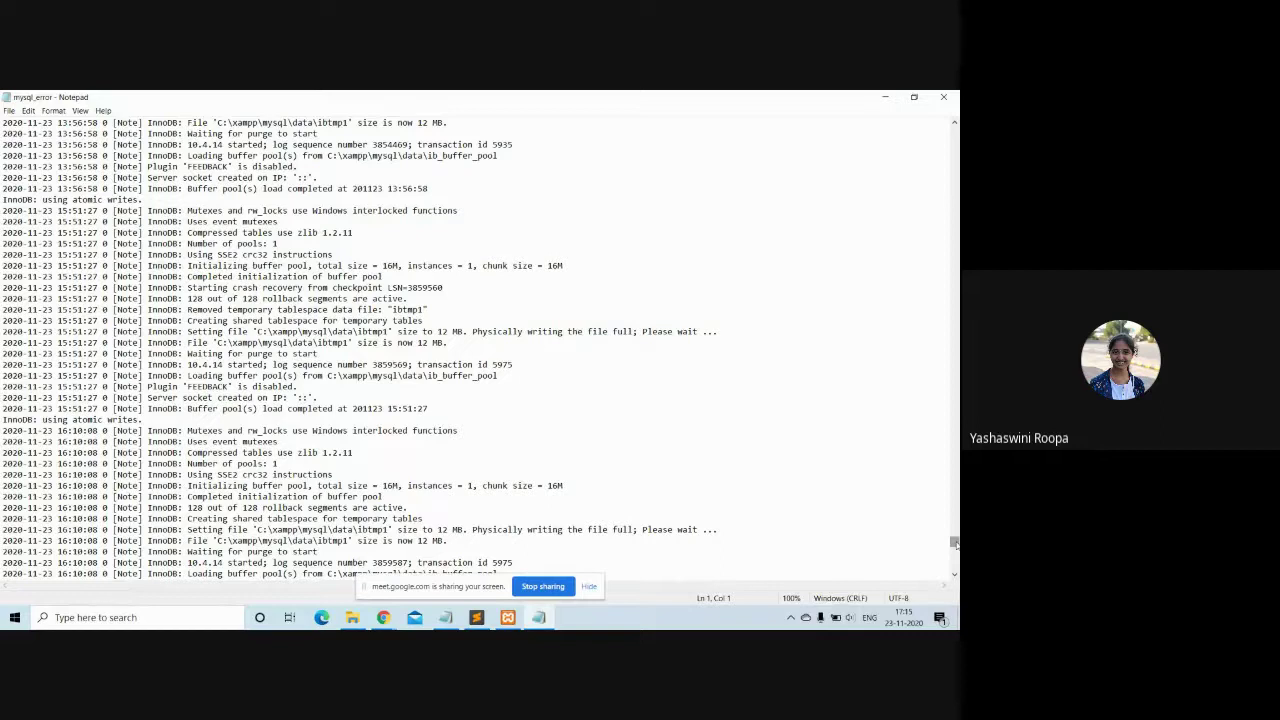
scroll(955, 541, up, 2)
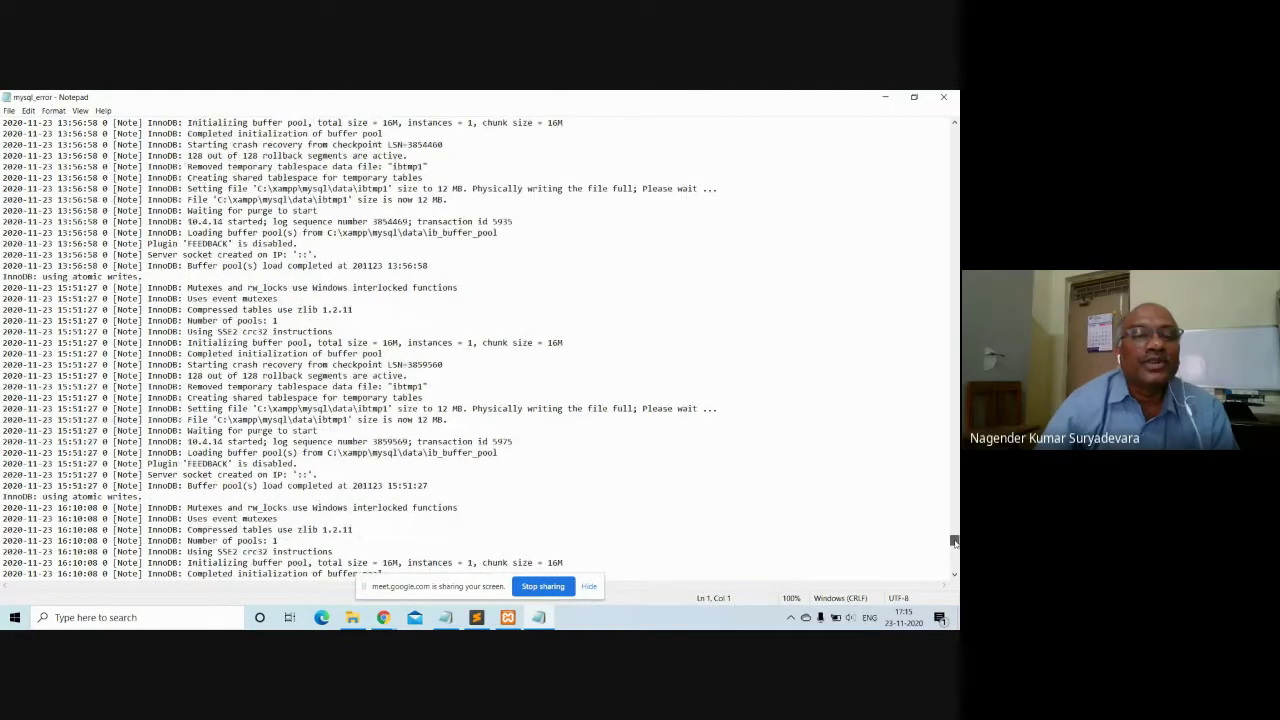
scroll(955, 541, up, 1)
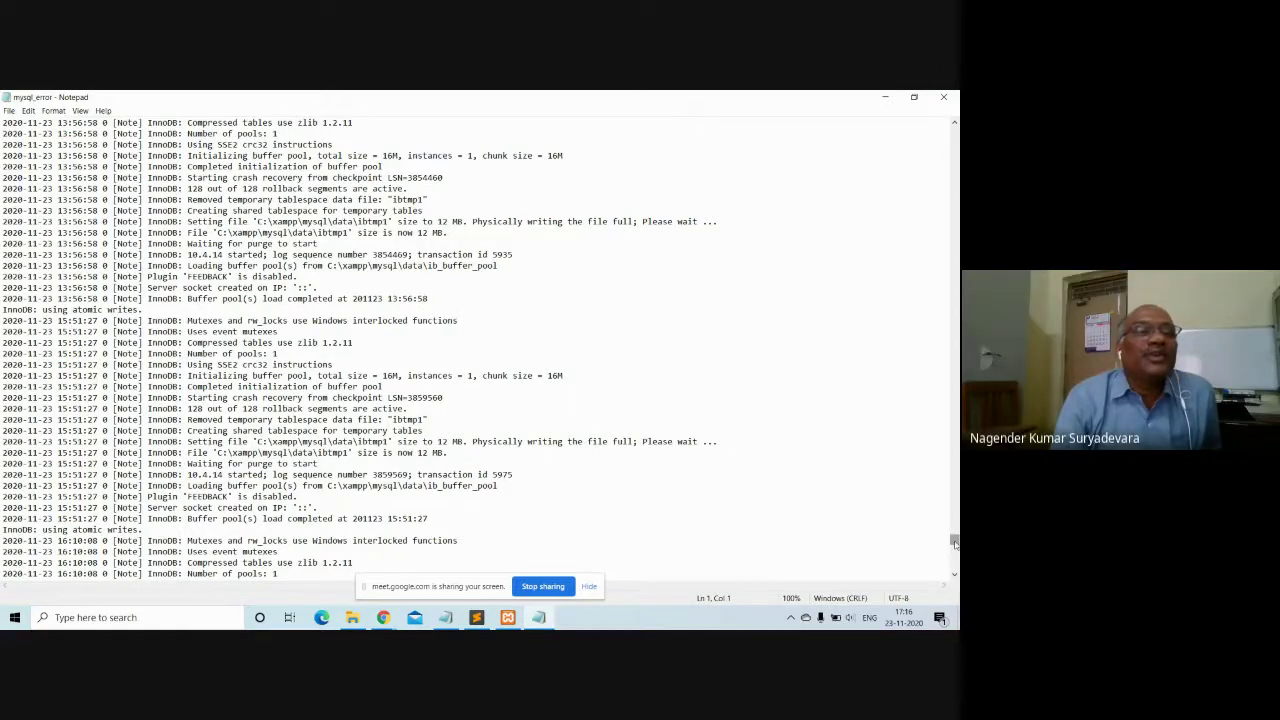
Step: Look further back through the MySQL error log, comparing older startup entries down to mid-November 2020
drag(954, 543, 954, 538)
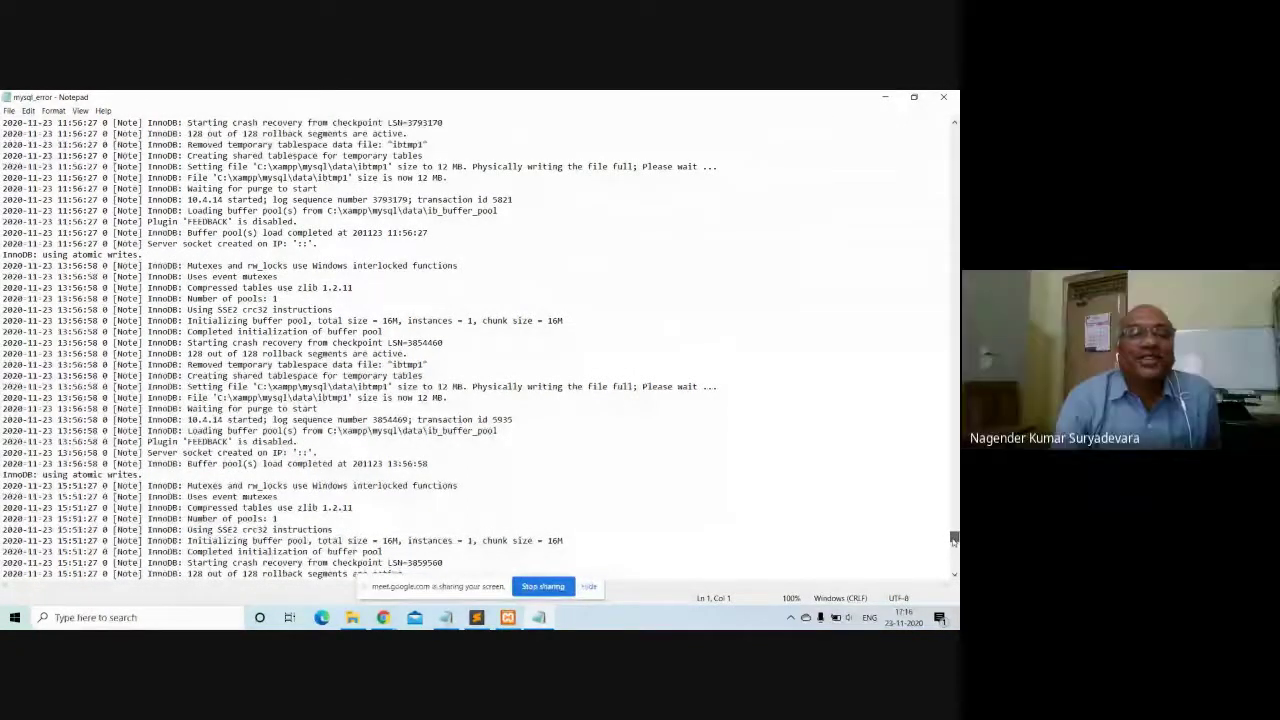
drag(954, 538, 954, 537)
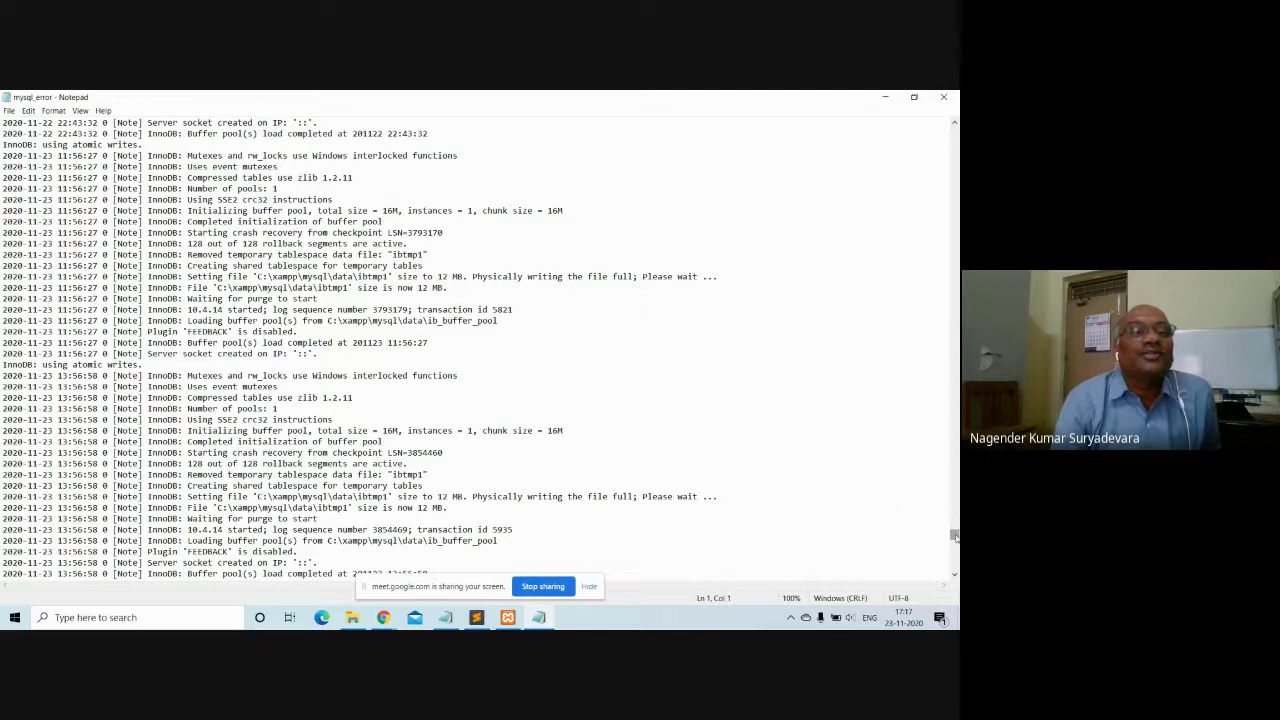
drag(954, 537, 952, 530)
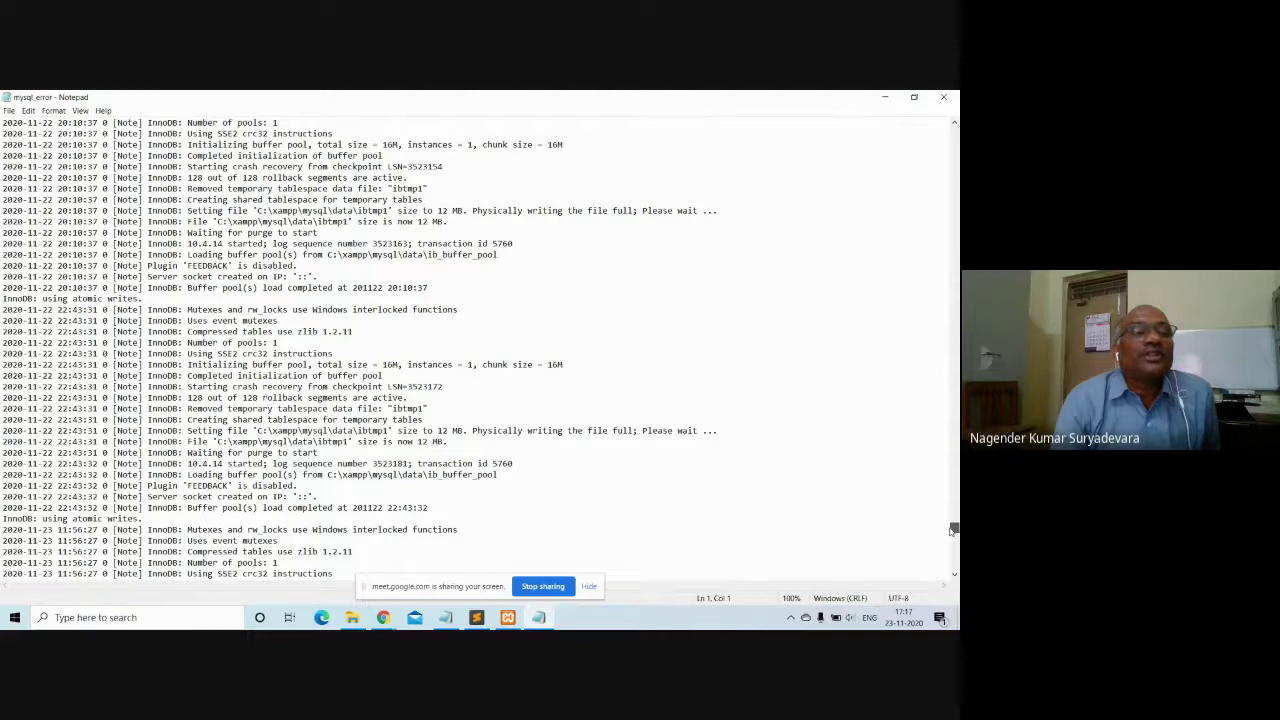
drag(952, 530, 952, 519)
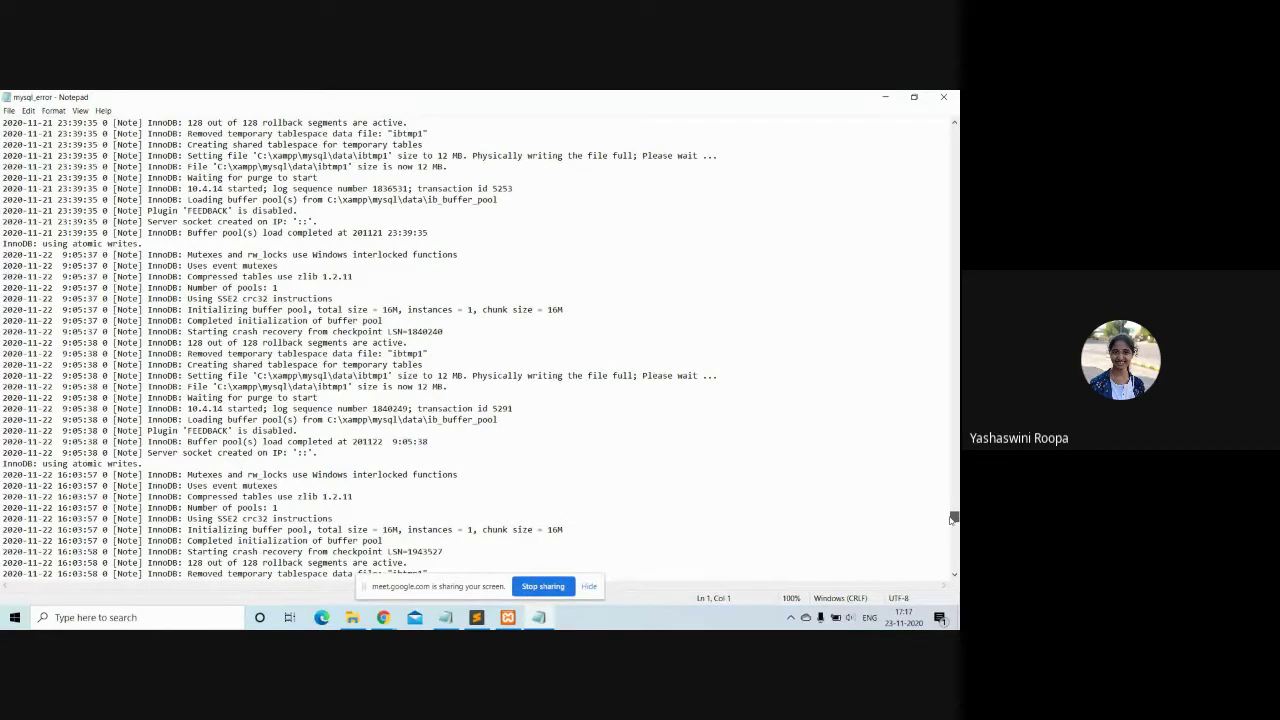
scroll(952, 518, up, 4)
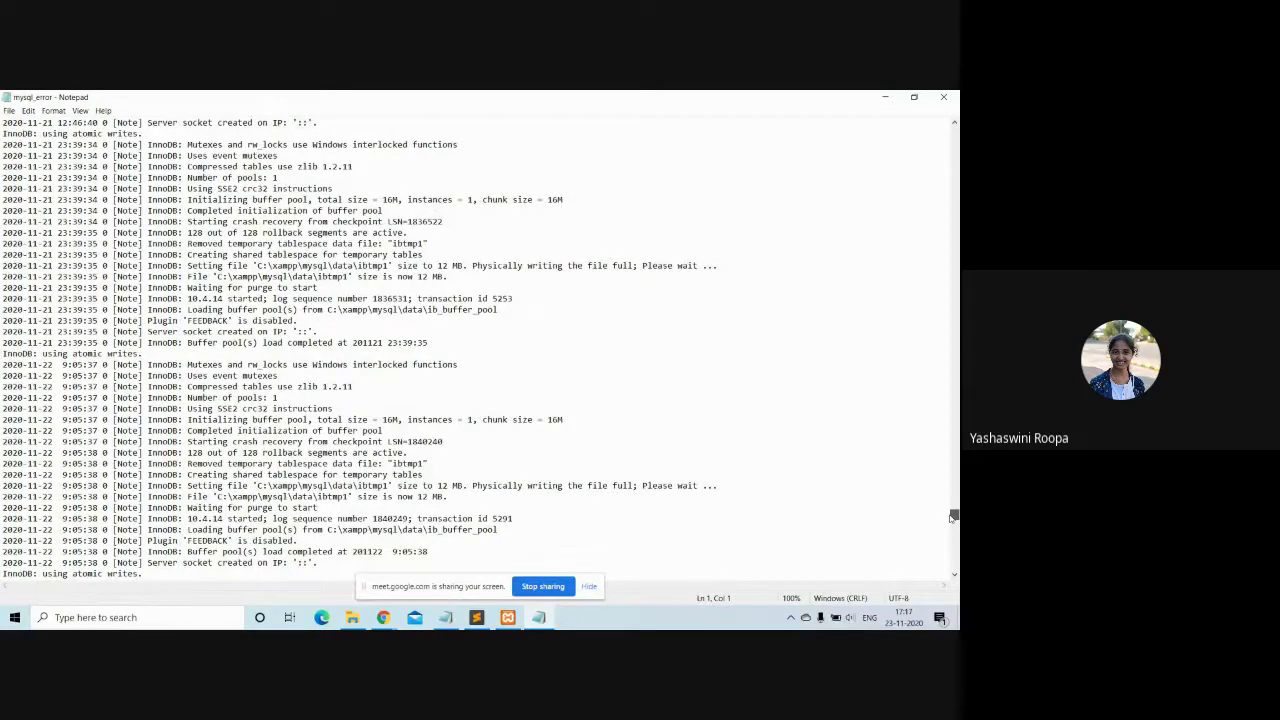
scroll(952, 516, up, 2)
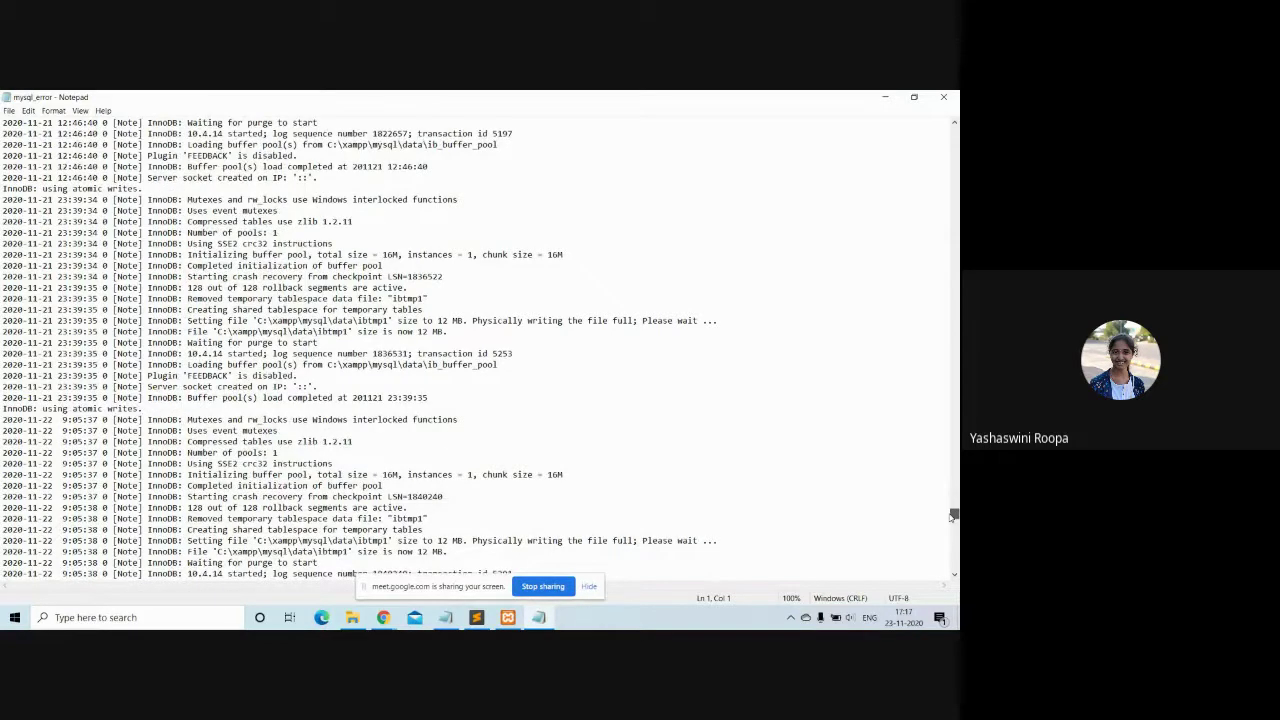
scroll(952, 516, up, 1)
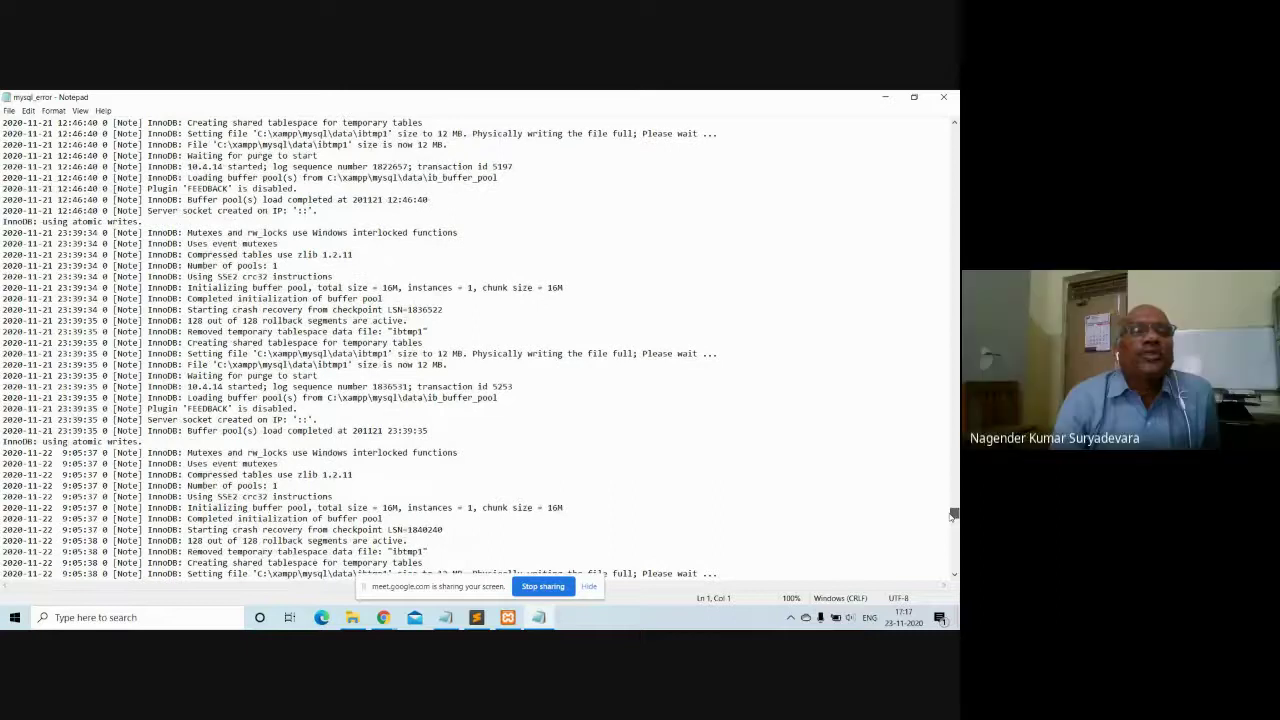
scroll(952, 516, up, 1)
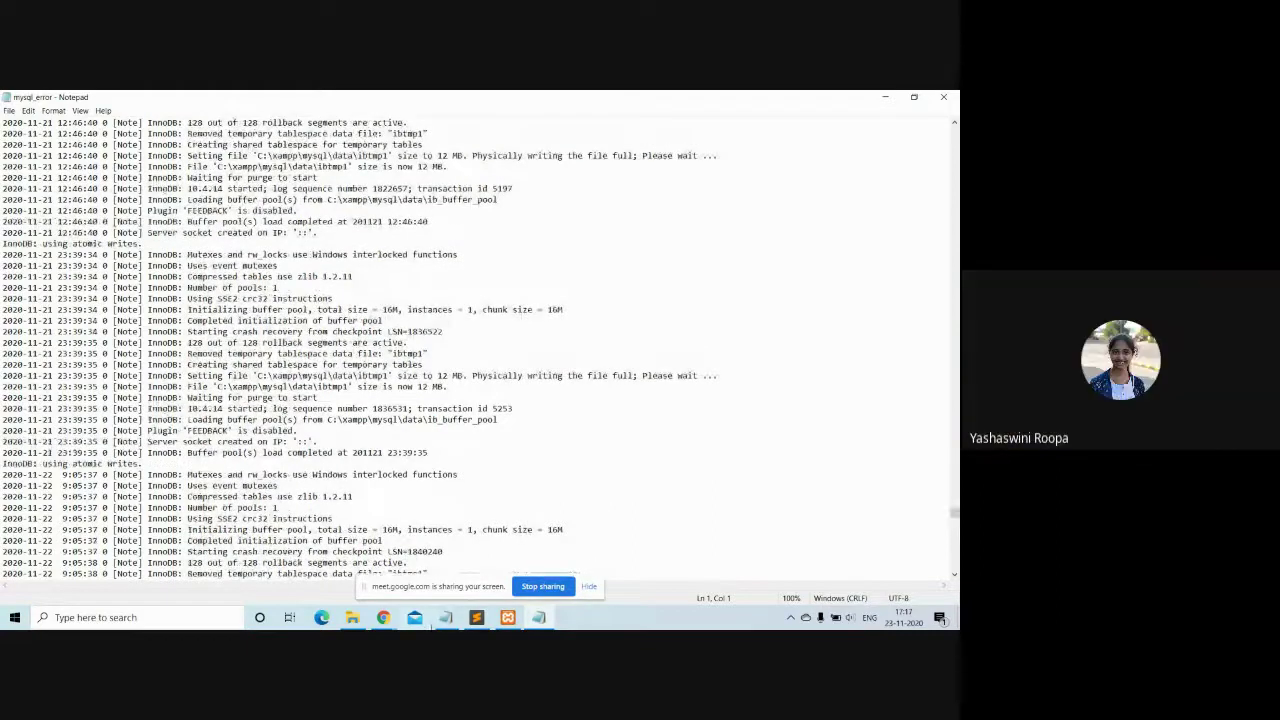
mouse_move(477, 620)
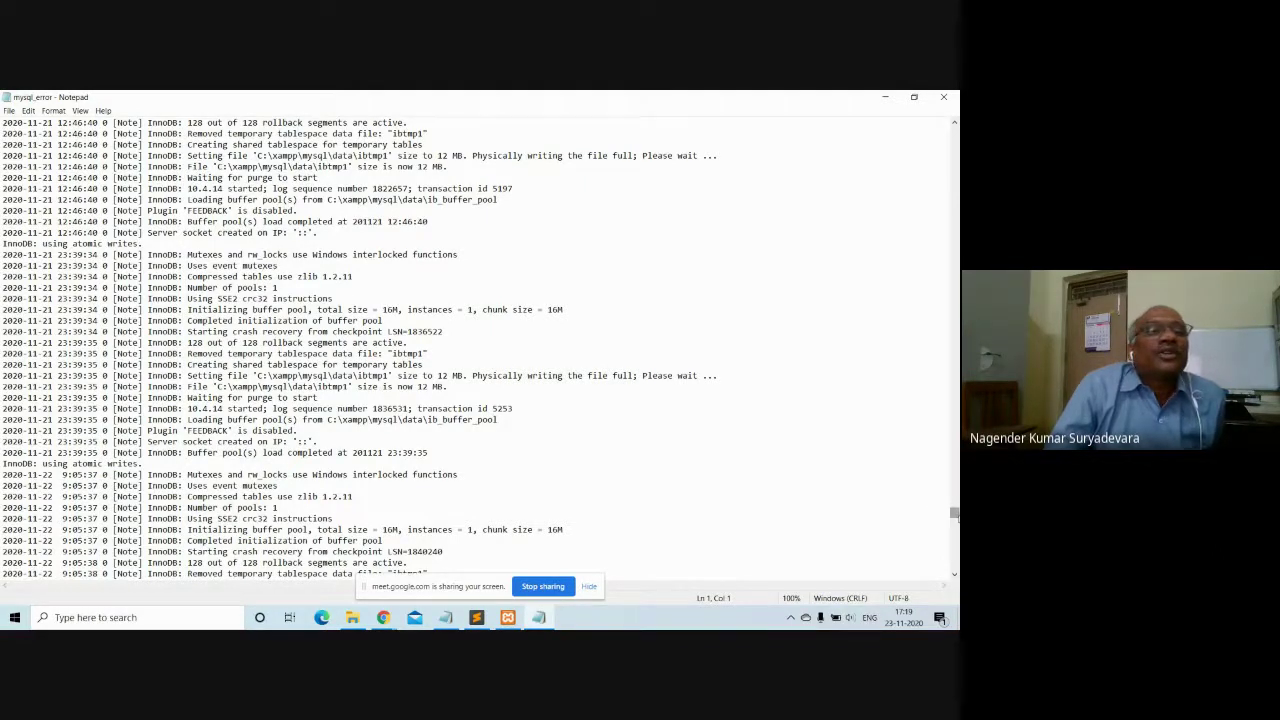
drag(954, 513, 954, 500)
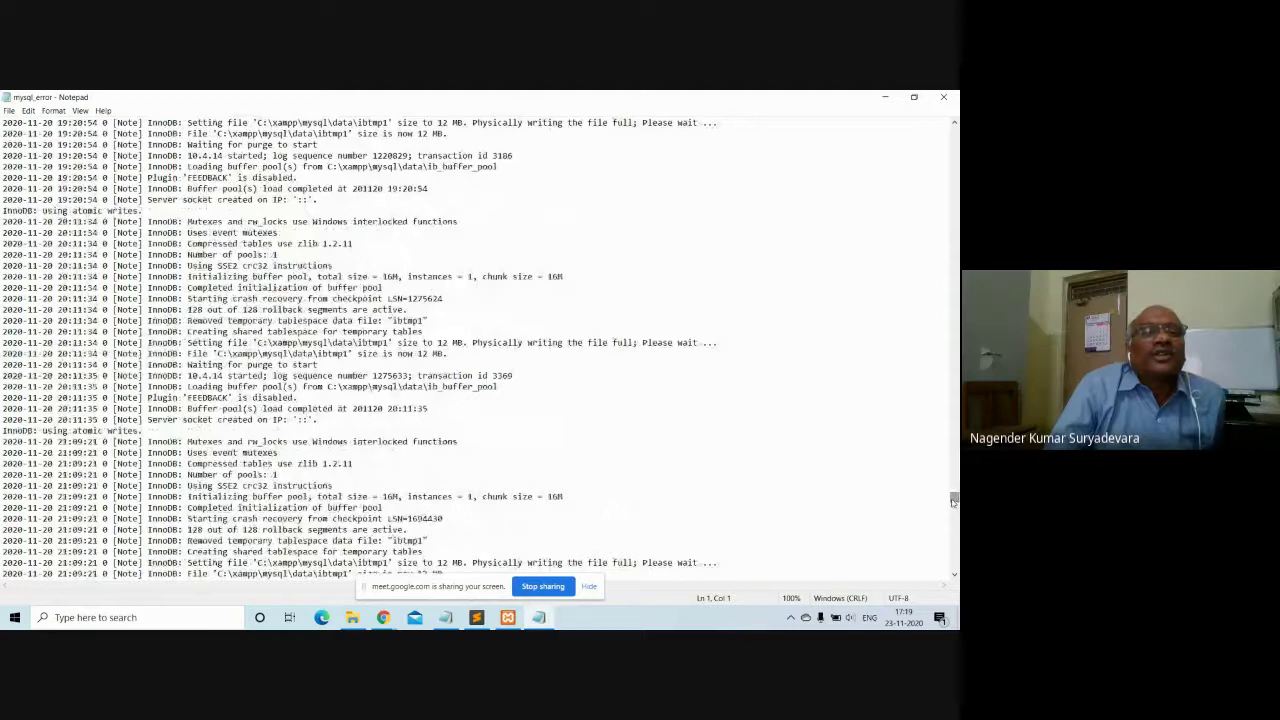
drag(954, 500, 942, 469)
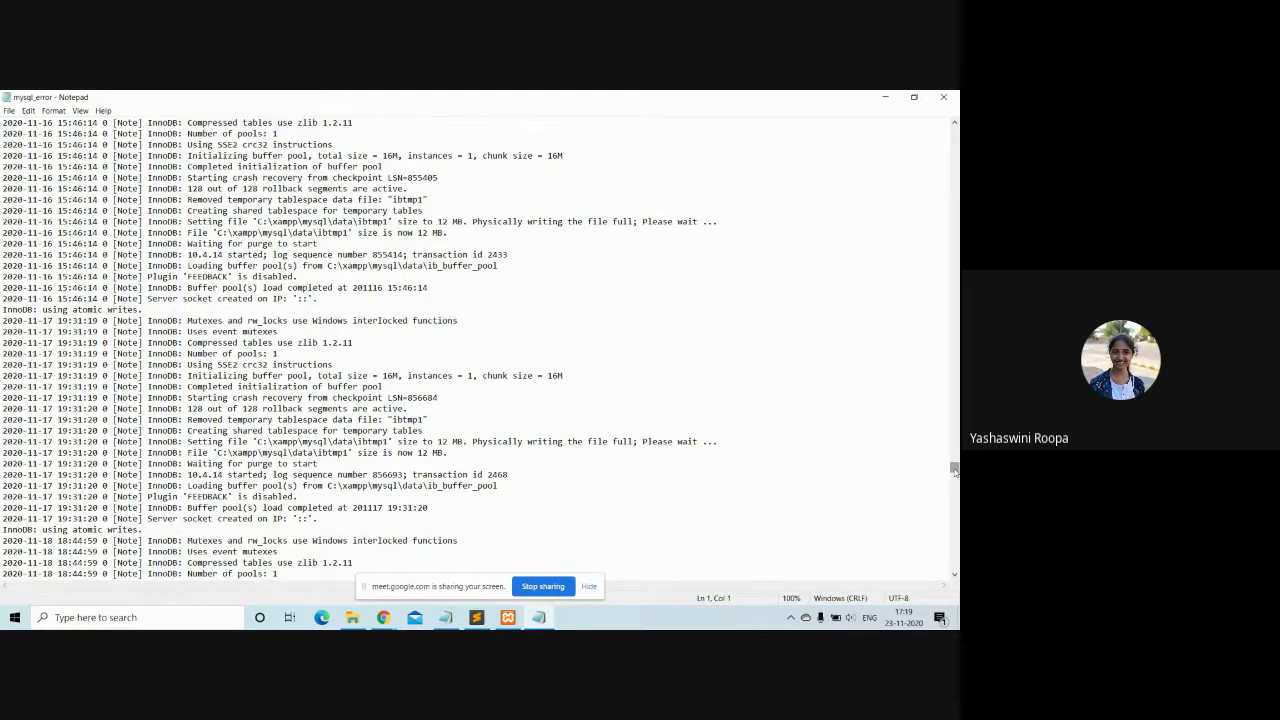
drag(954, 470, 953, 454)
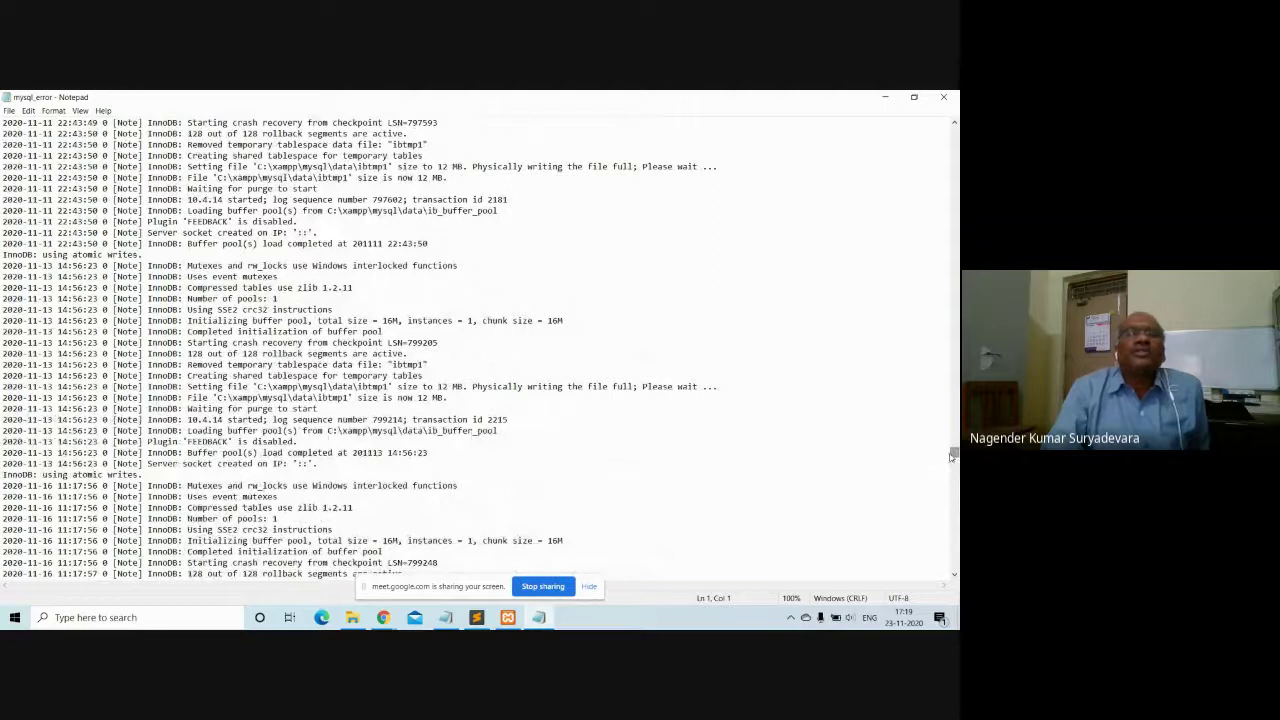
Step: Open the Windows Control Panel and display its list of installed programs for uninstalling or changing
click(172, 620)
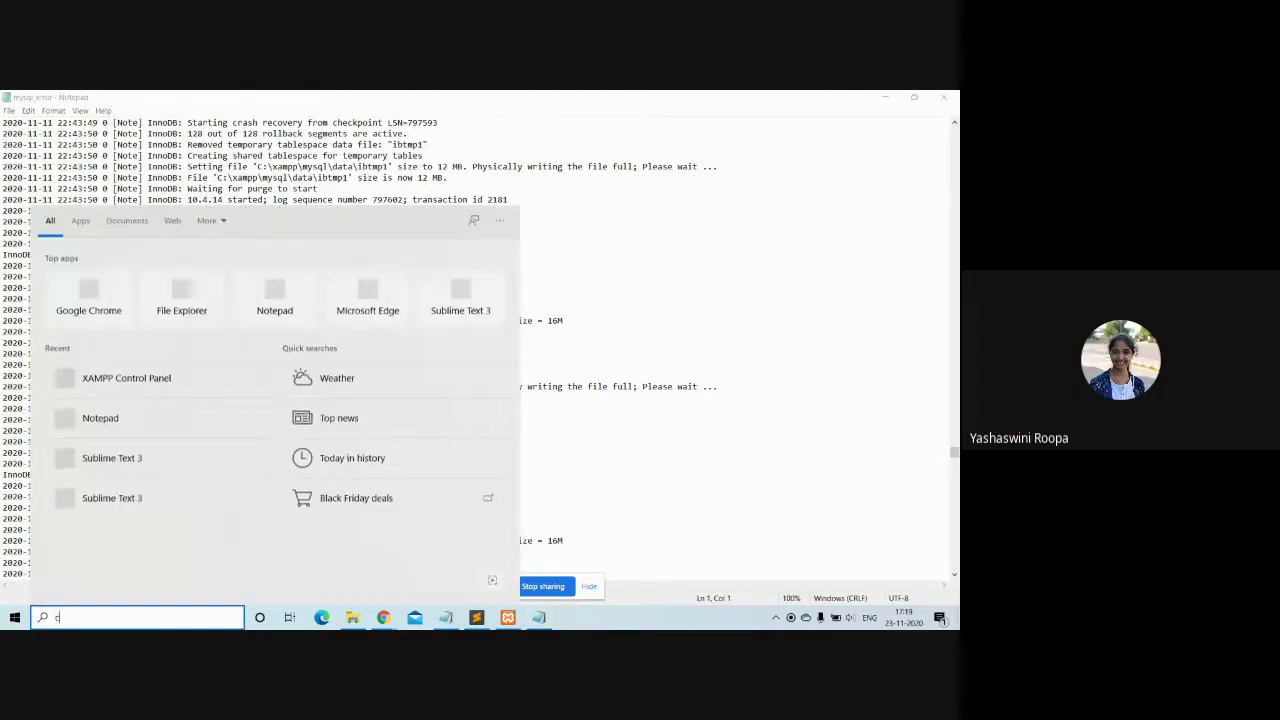
text(control Panel)
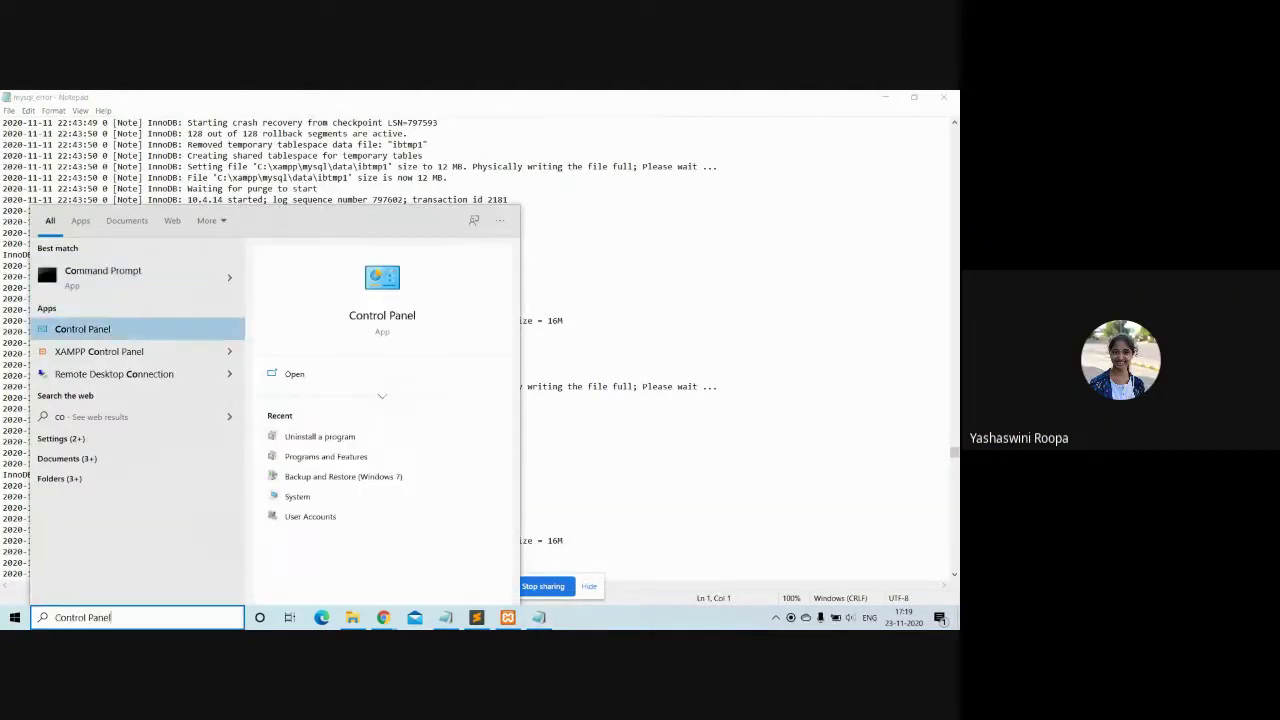
key(Escape)
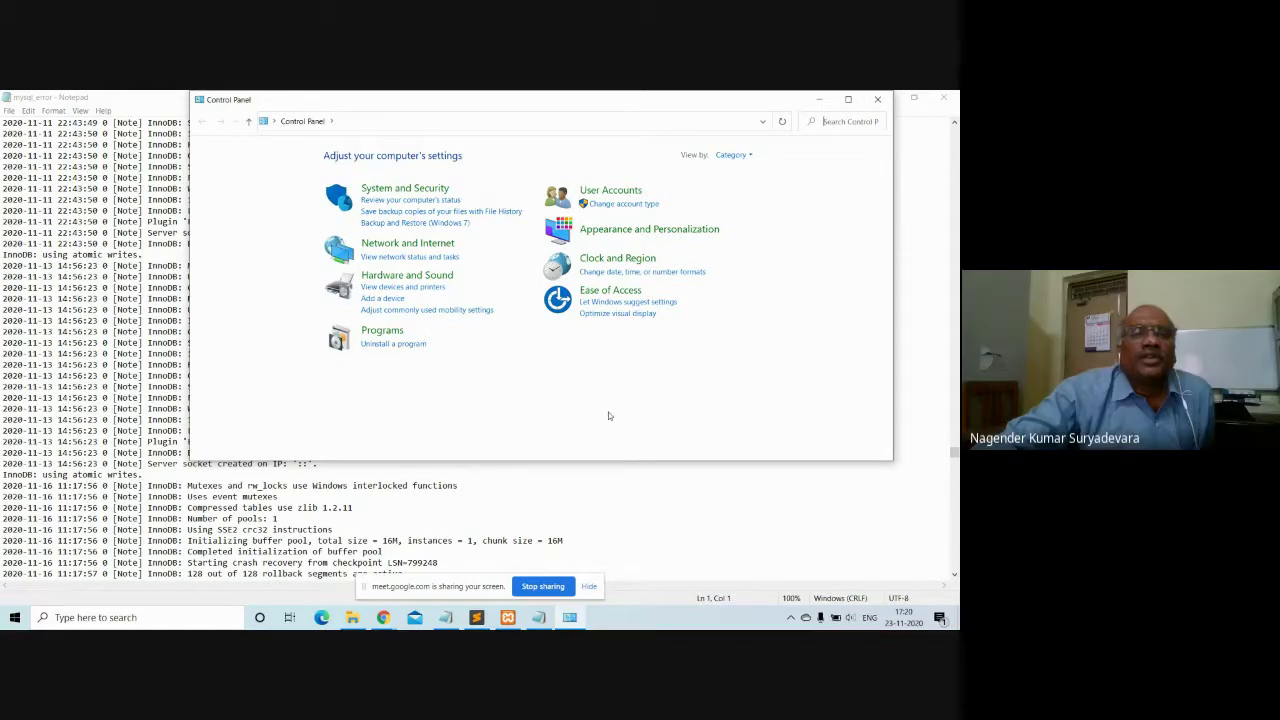
click(430, 333)
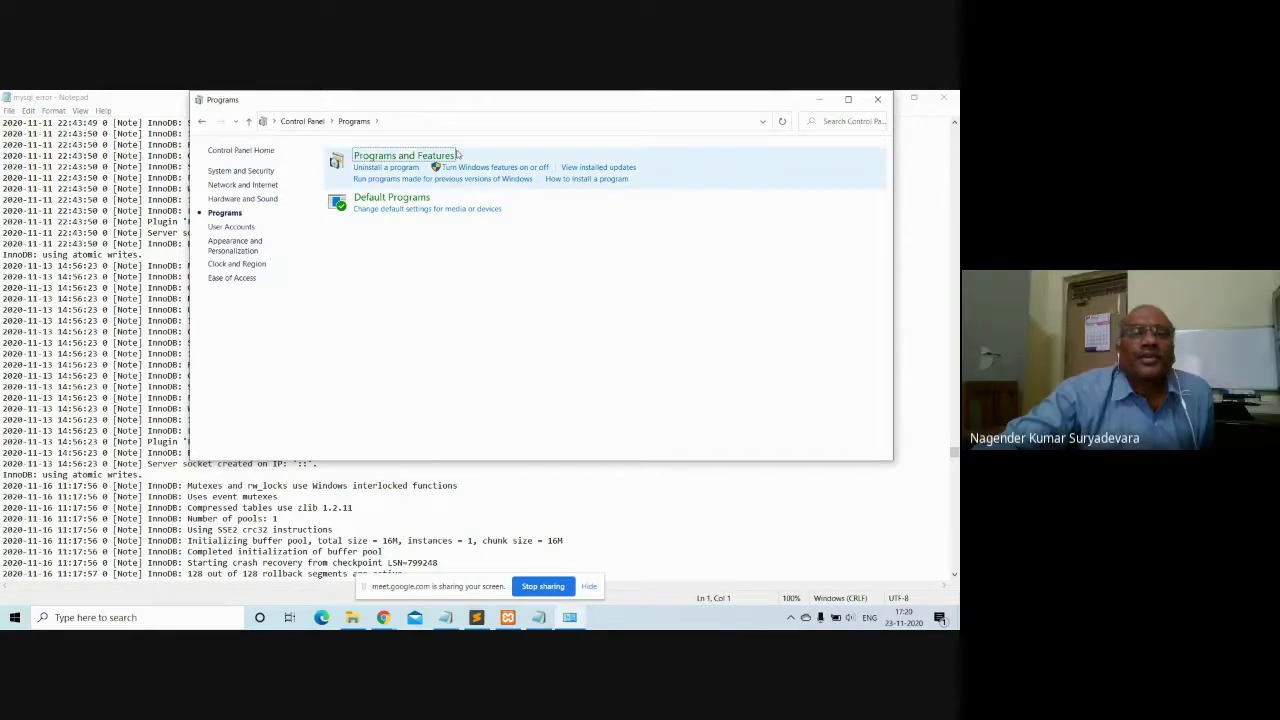
click(386, 167)
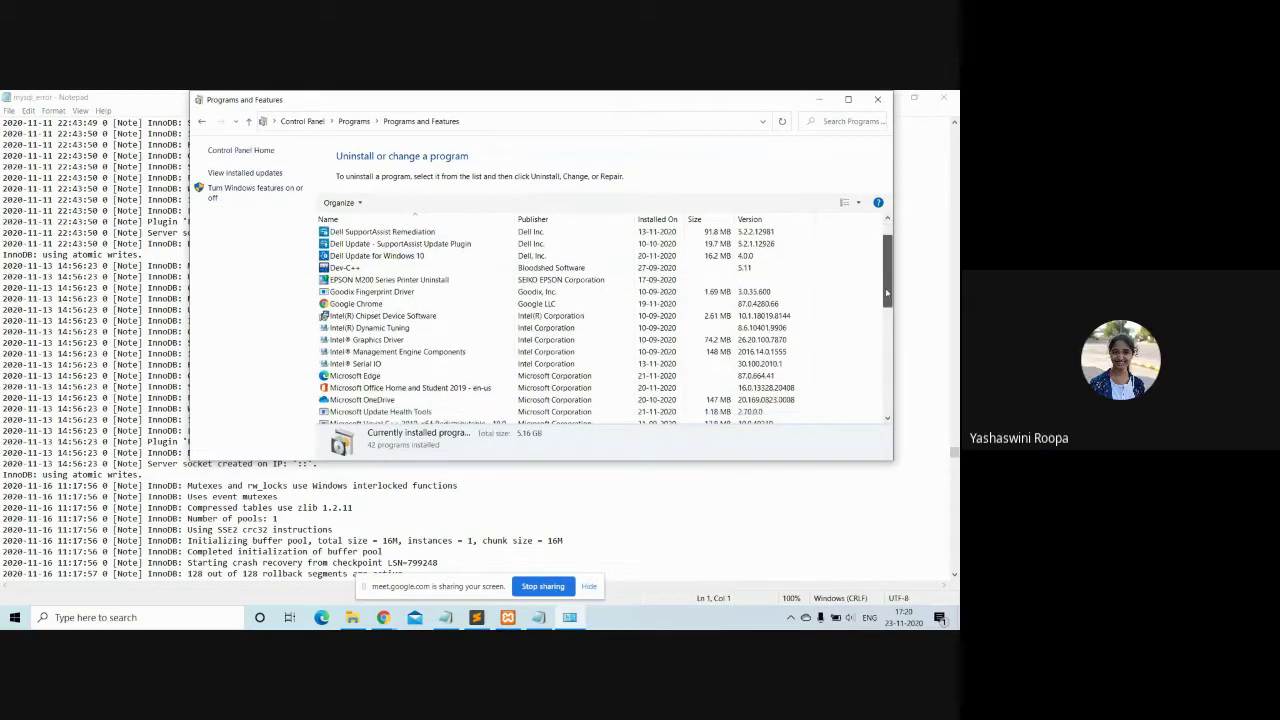
Step: Find XAMPP among the installed programs, show its Uninstall/Change option, and dismiss it without uninstalling
drag(886, 292, 886, 349)
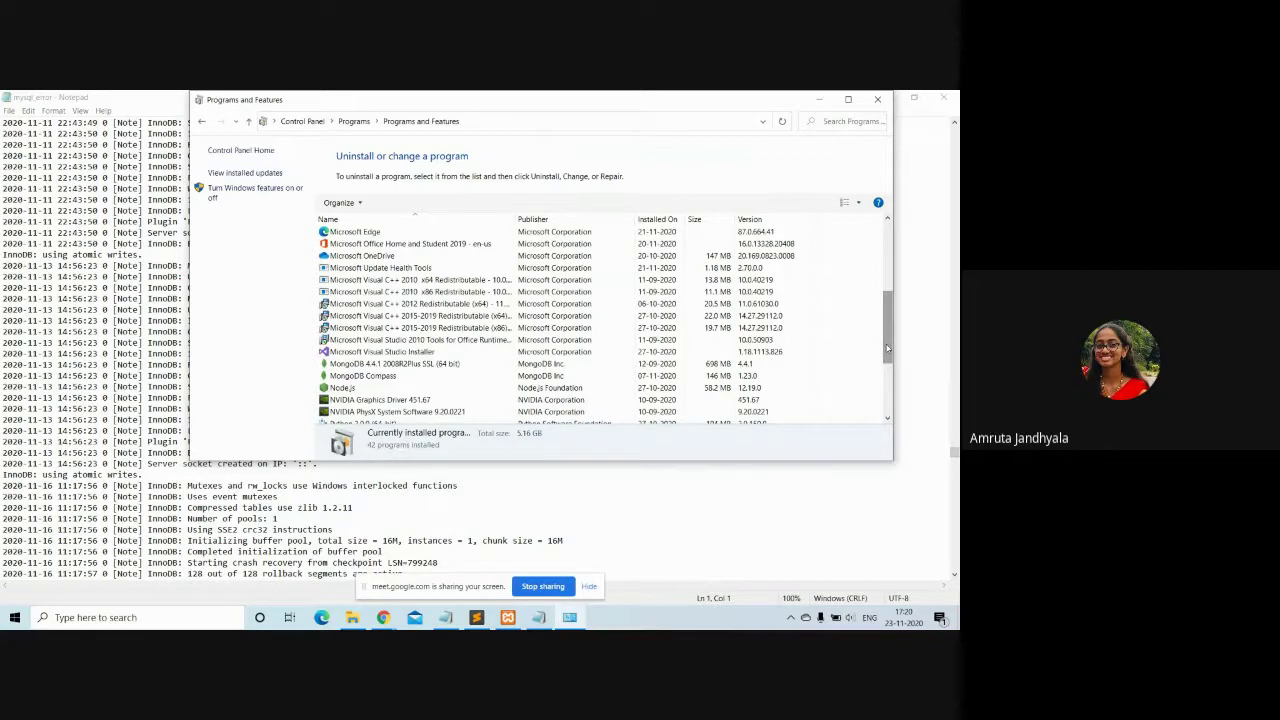
drag(886, 348, 889, 397)
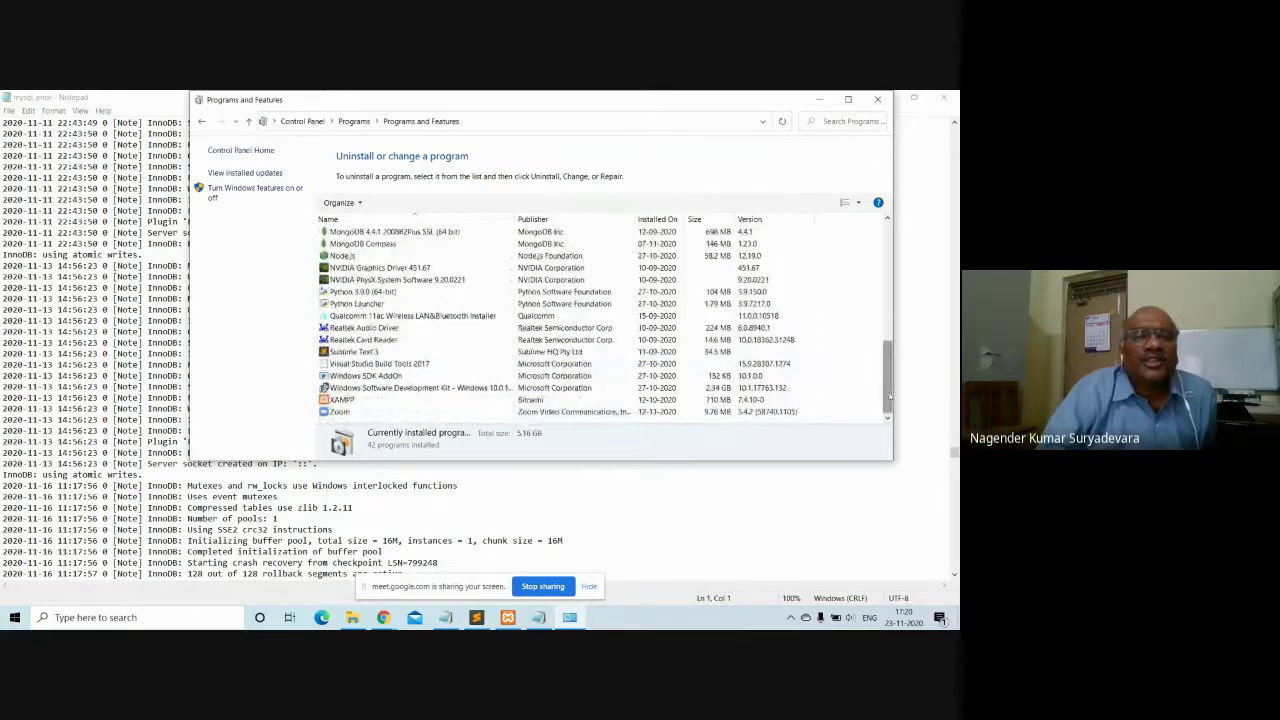
click(428, 404)
right_click(429, 404)
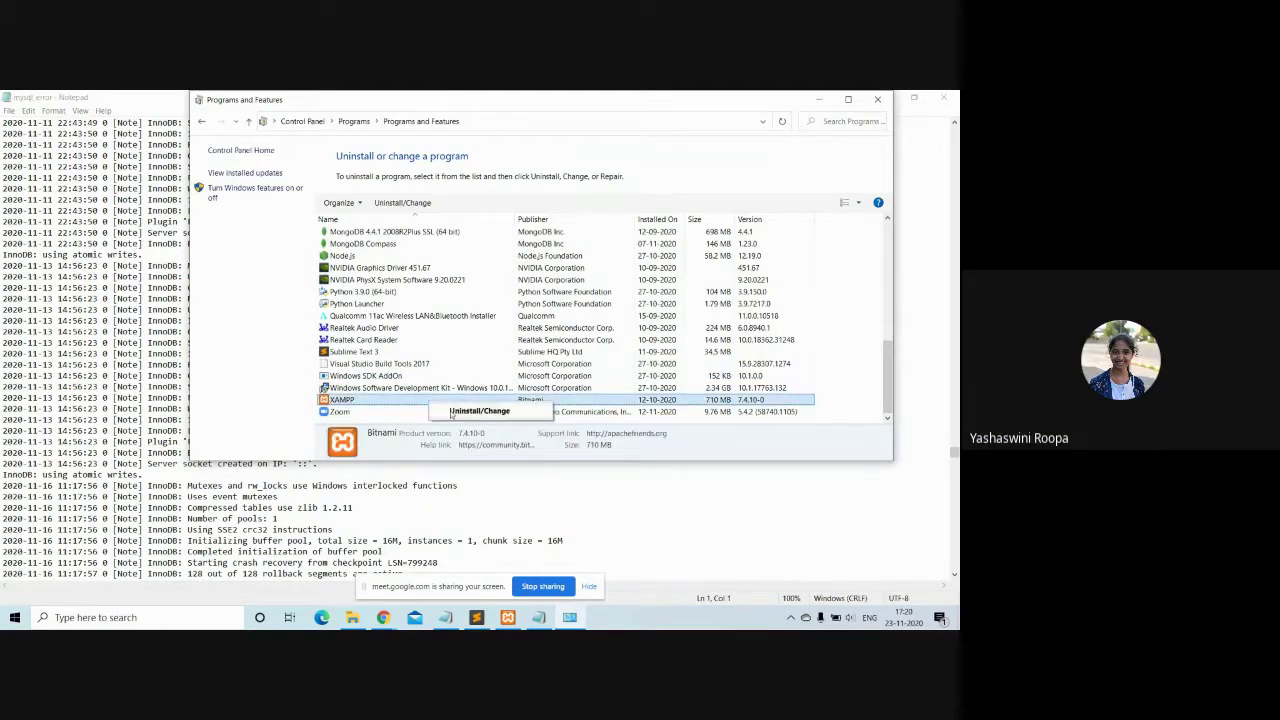
click(855, 404)
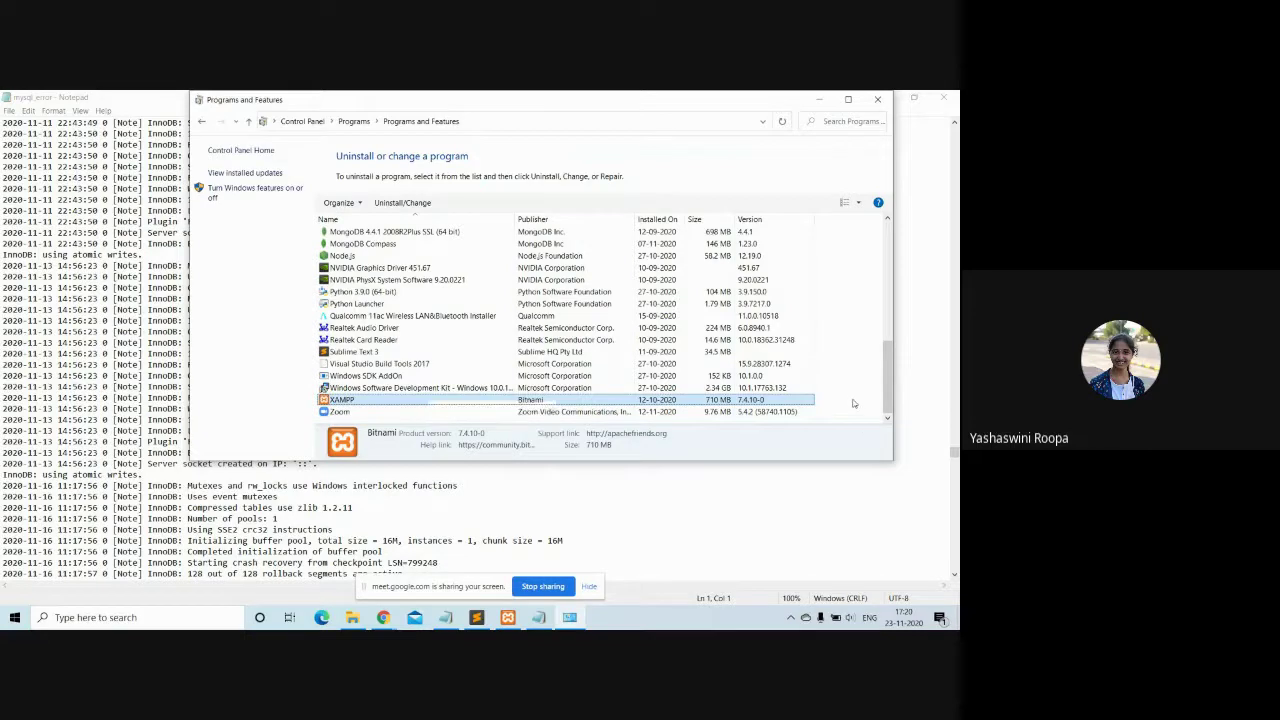
click(853, 403)
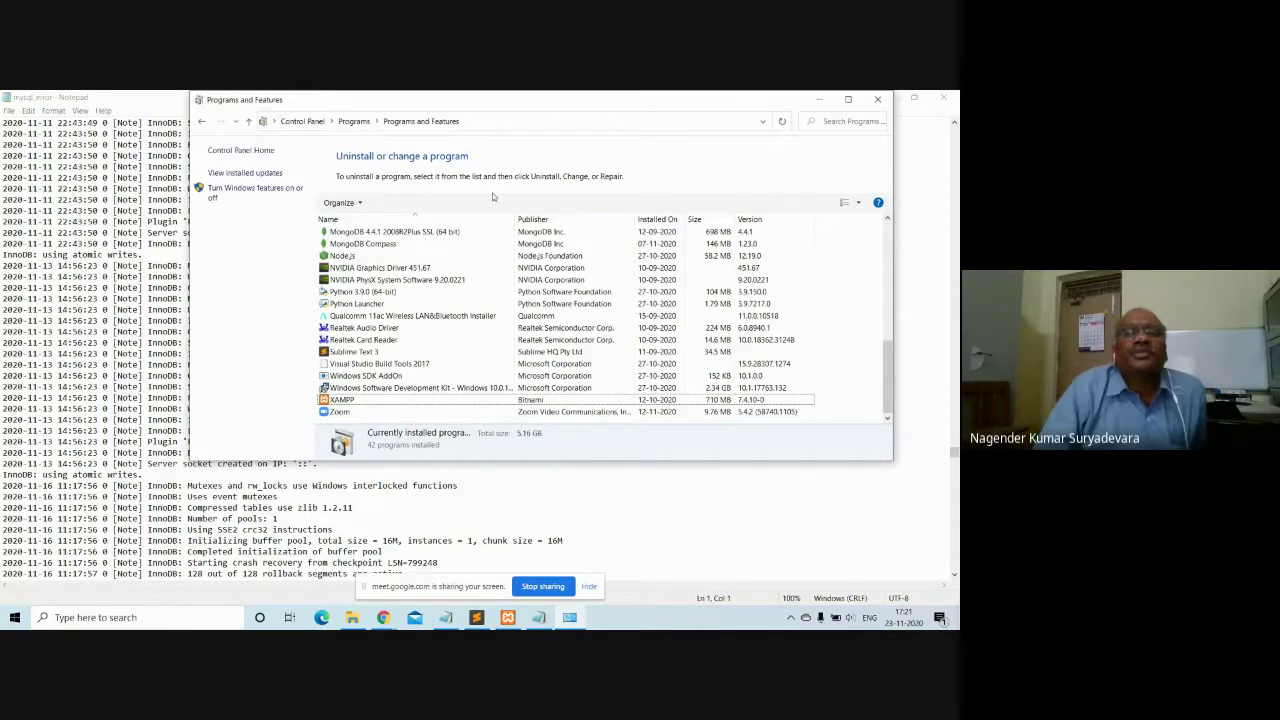
Step: Return to the Control Panel's Programs category, minimize that window, and bring the XAMPP Control Panel to the front
click(302, 121)
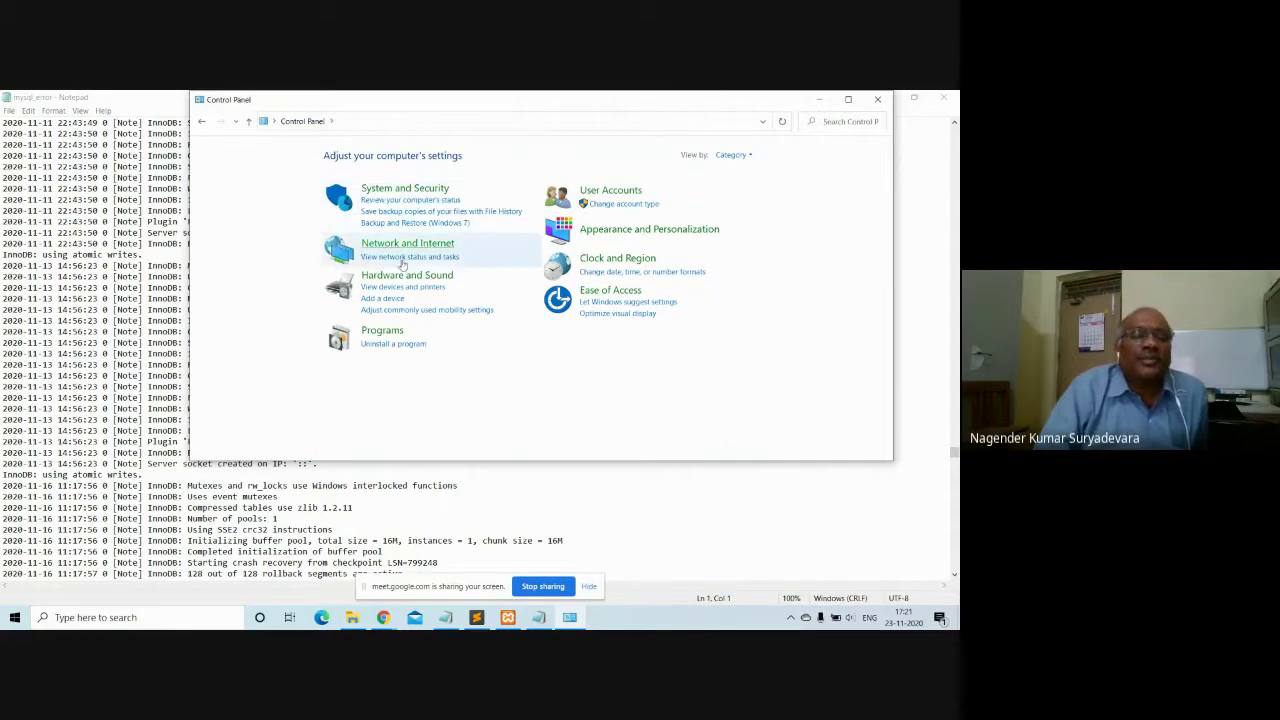
click(382, 332)
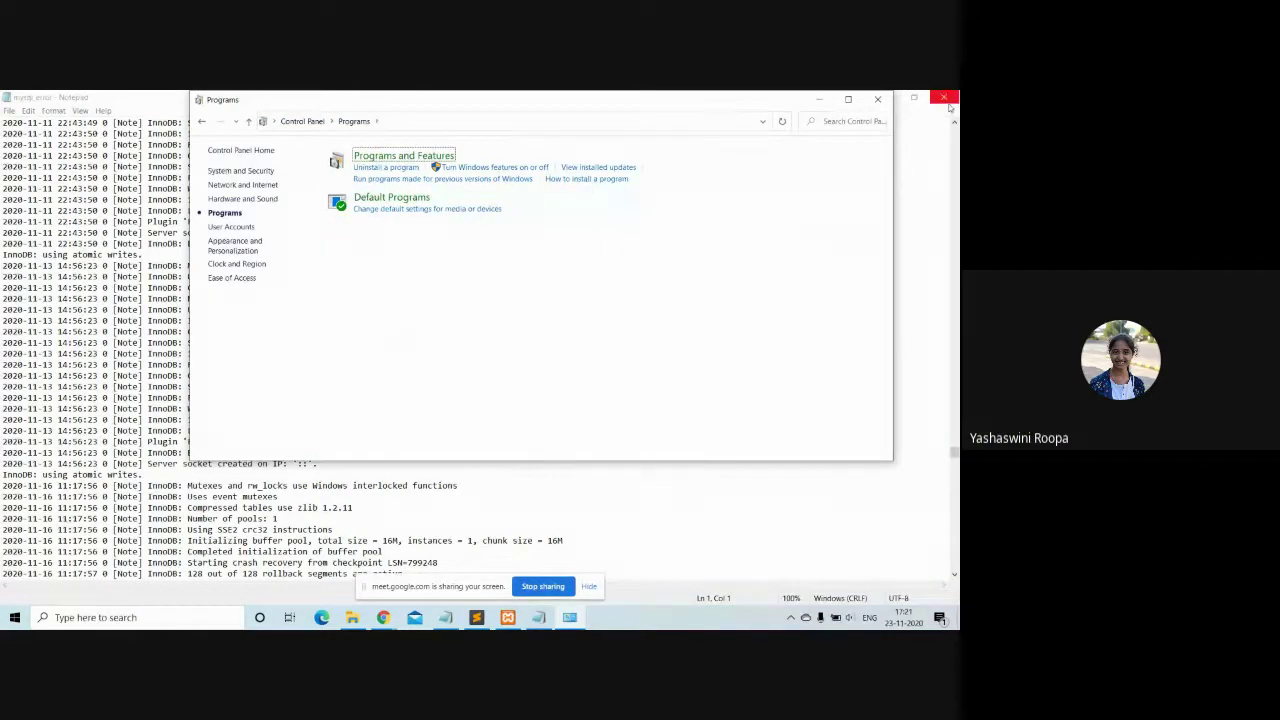
click(819, 99)
click(507, 617)
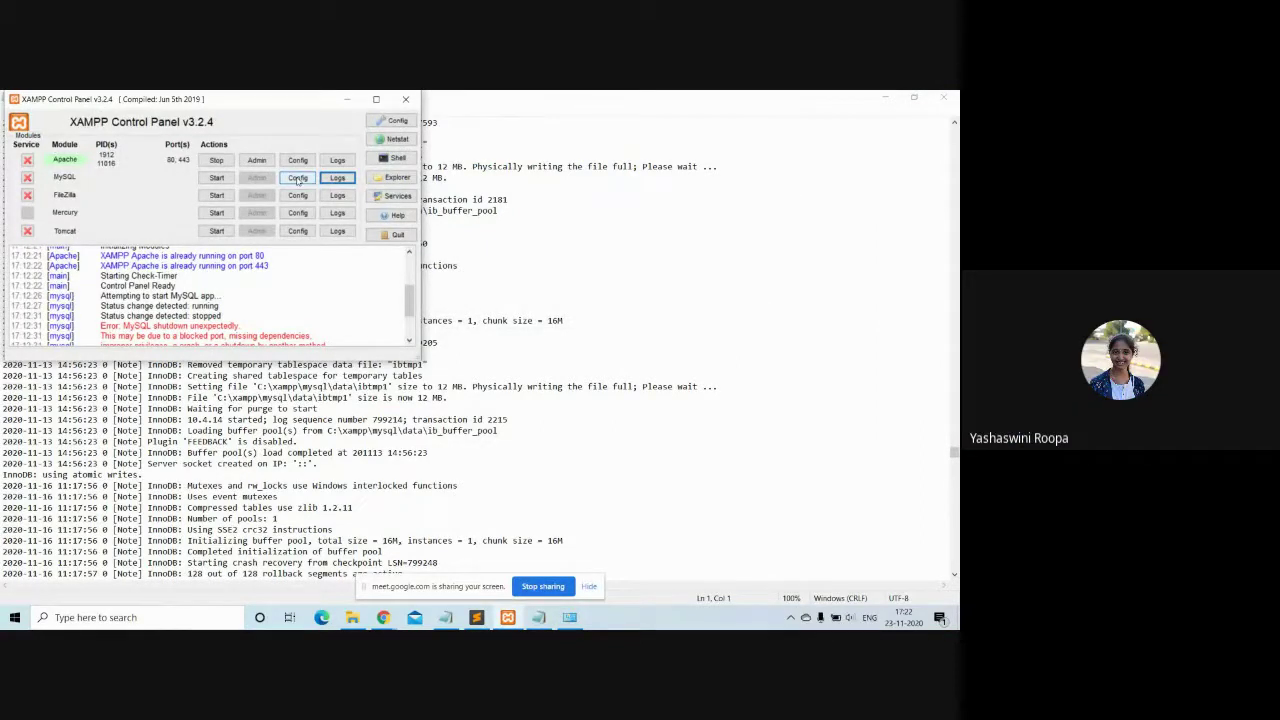
Step: Open MySQL's my.ini configuration file from XAMPP and search downward through it for 3306
click(297, 178)
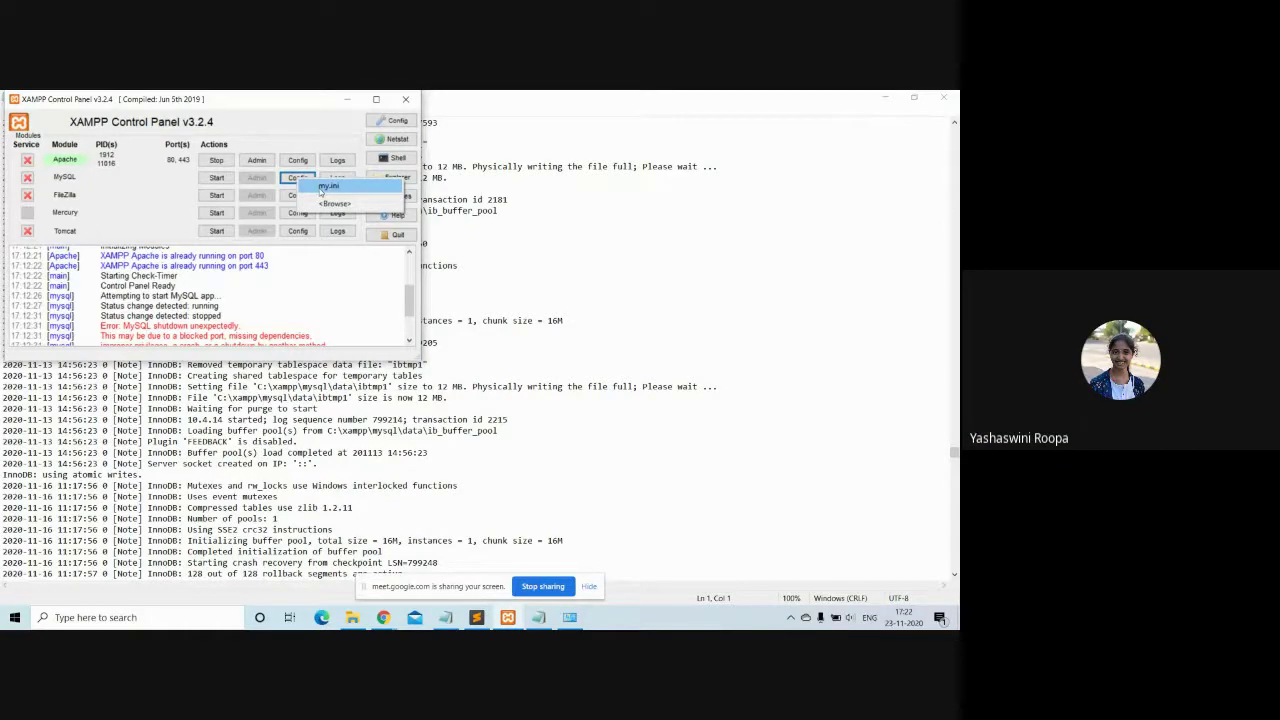
click(322, 188)
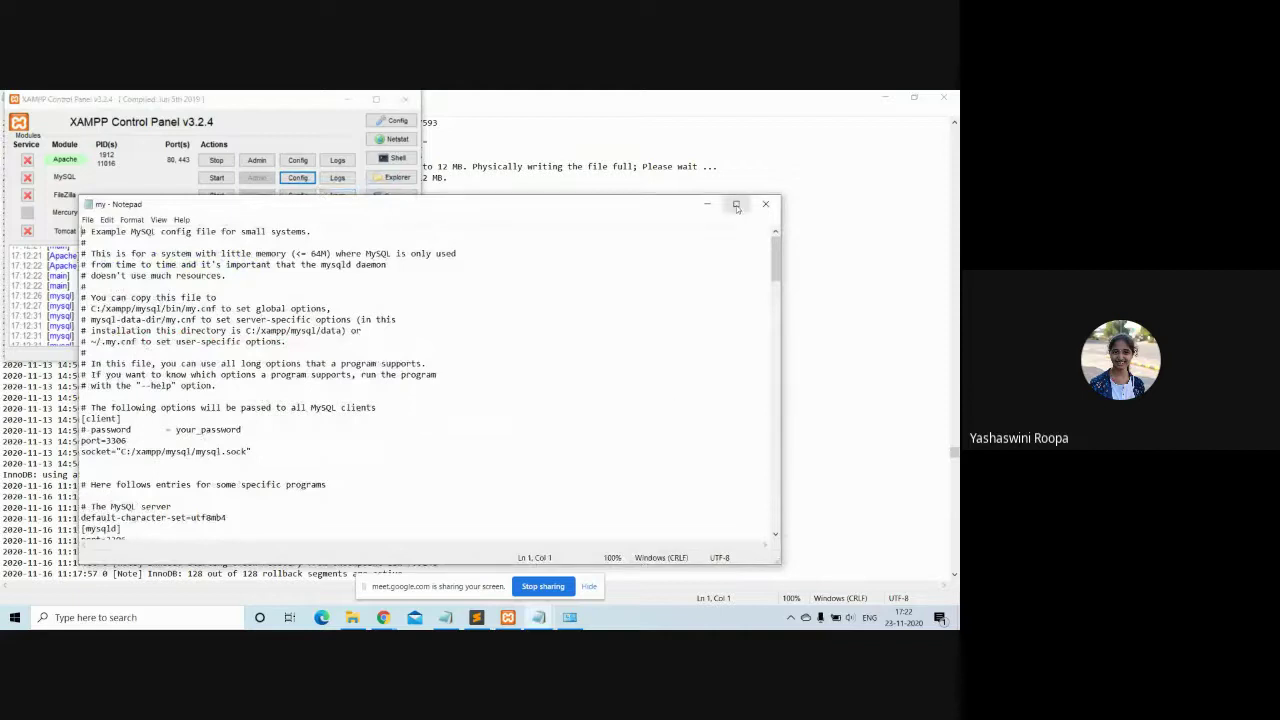
click(736, 205)
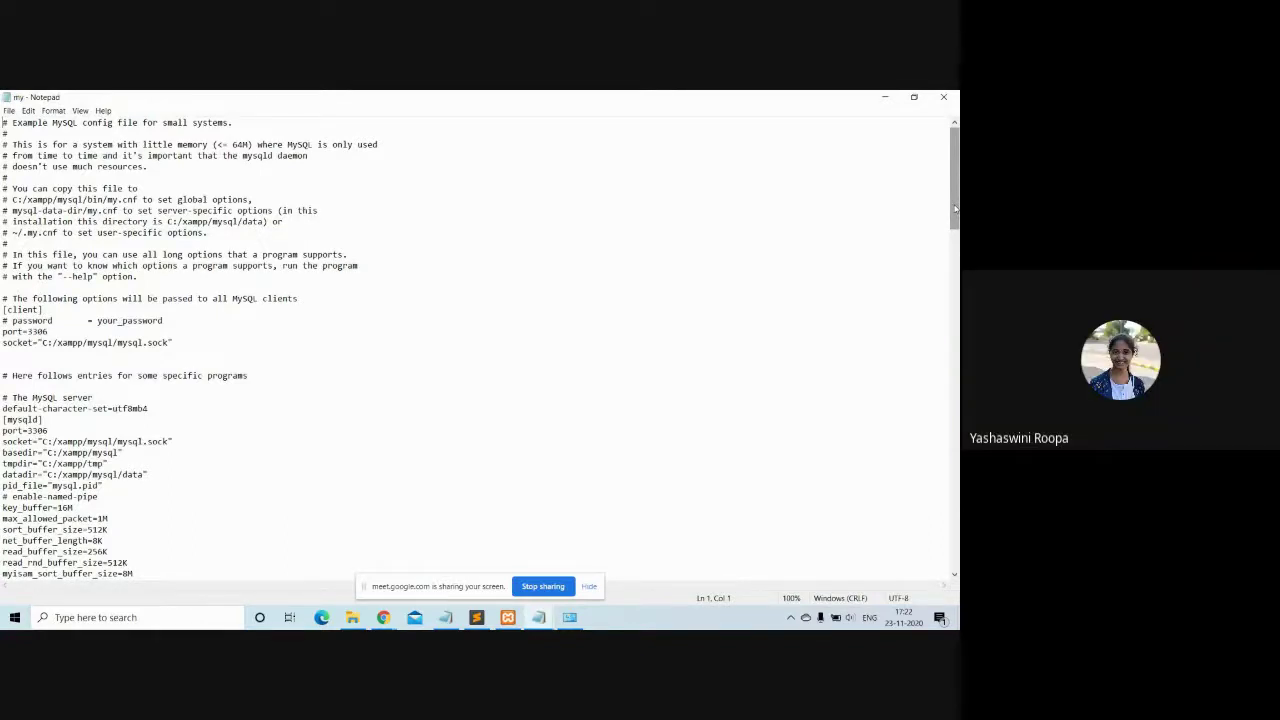
key(ctrl+f)
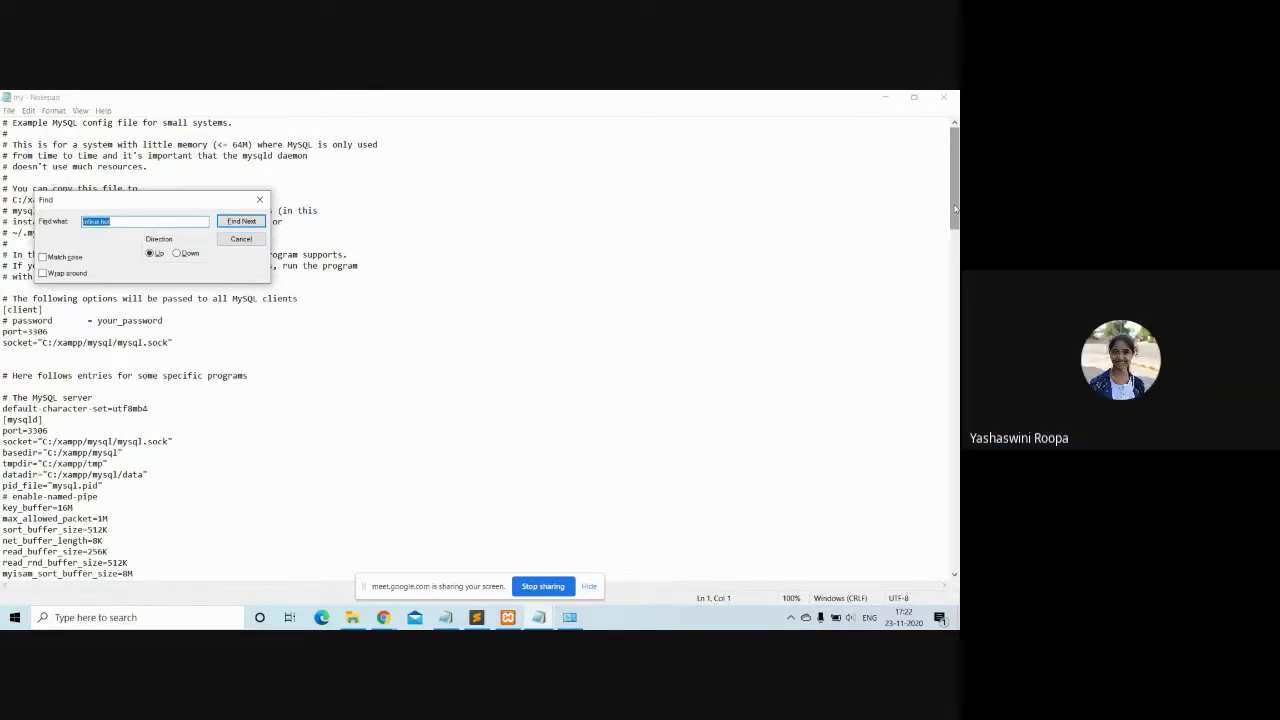
text(3306)
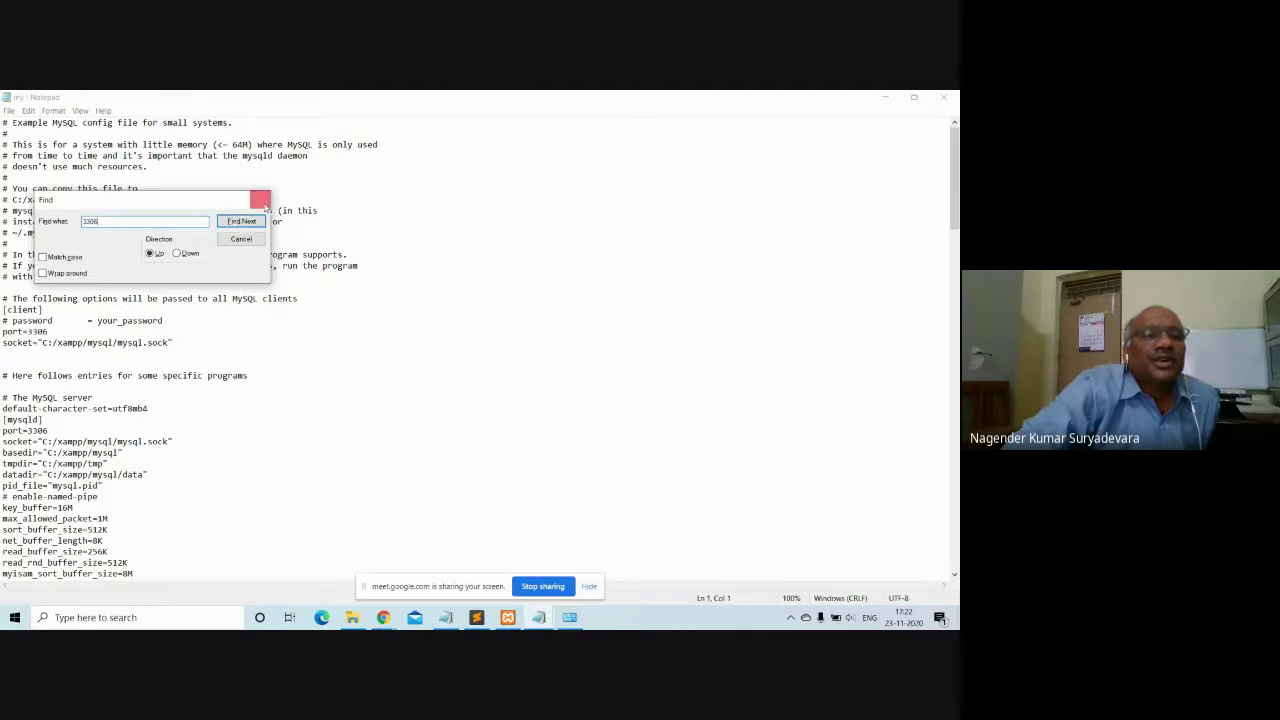
click(243, 221)
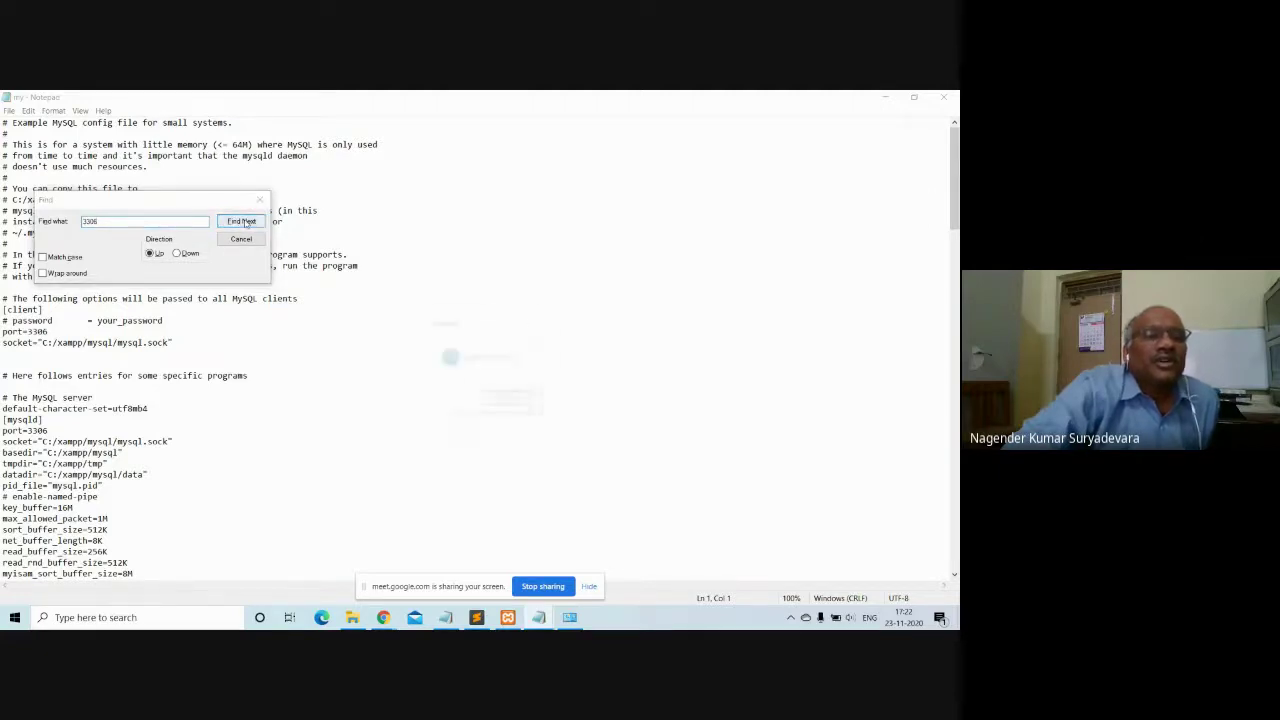
click(515, 397)
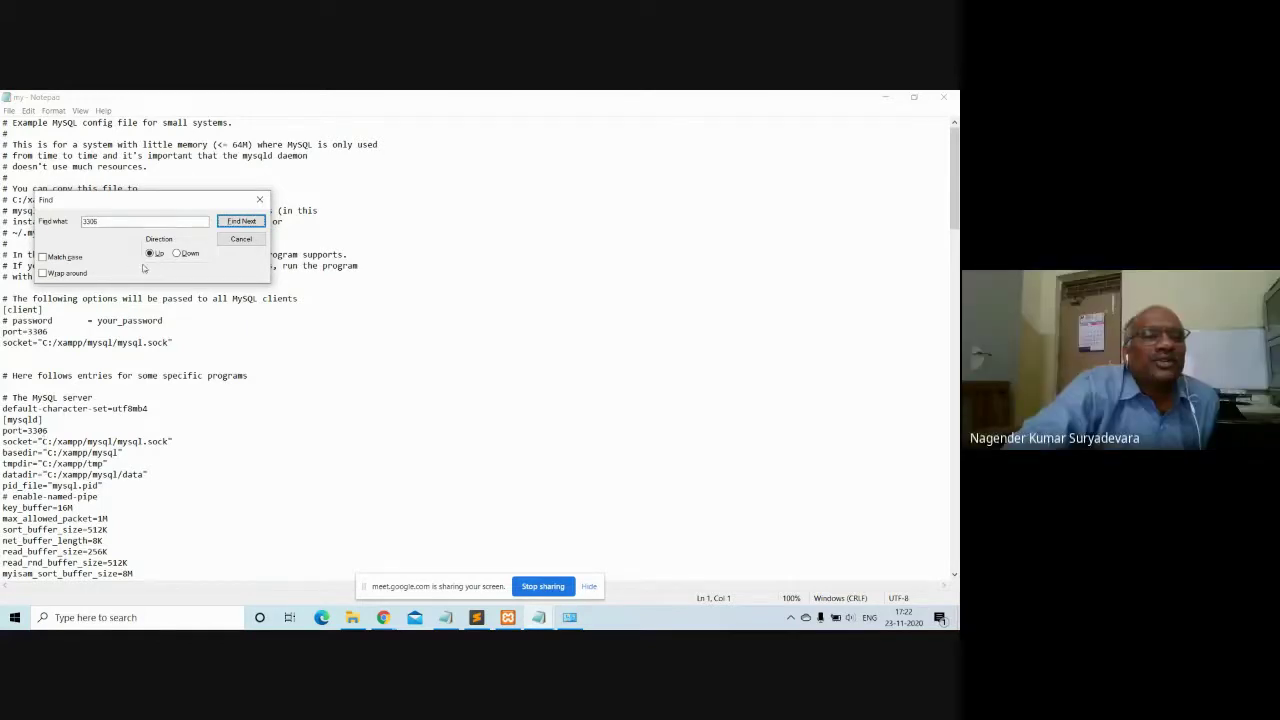
click(178, 254)
click(241, 221)
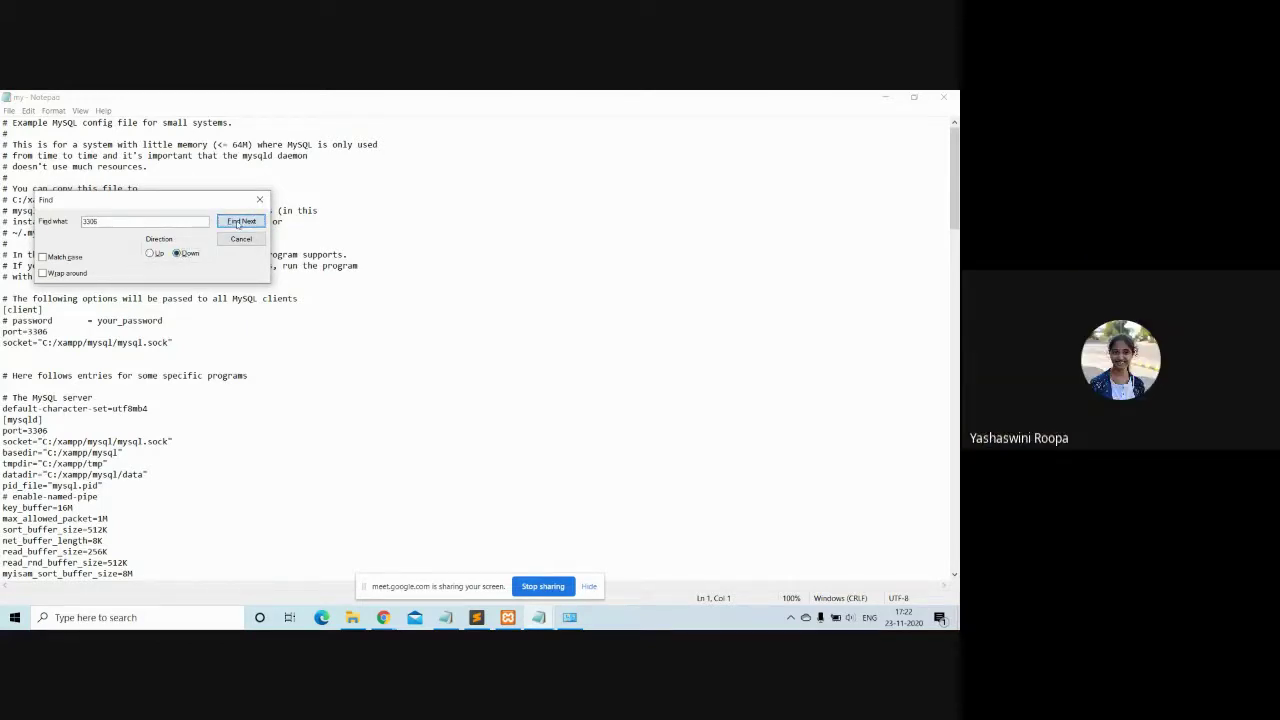
Step: Set both the [client] and [mysqld] ports to 3307 in my.ini and save the file
click(56, 329)
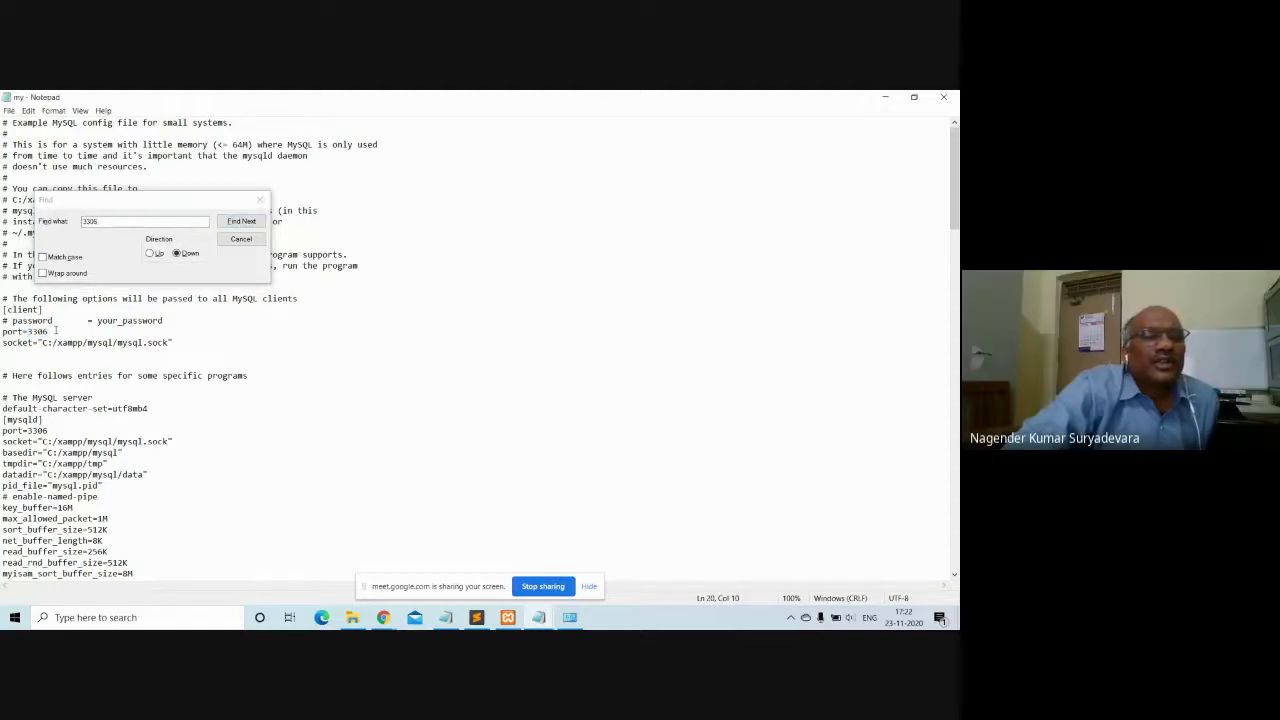
key(BackSpace)
text(7)
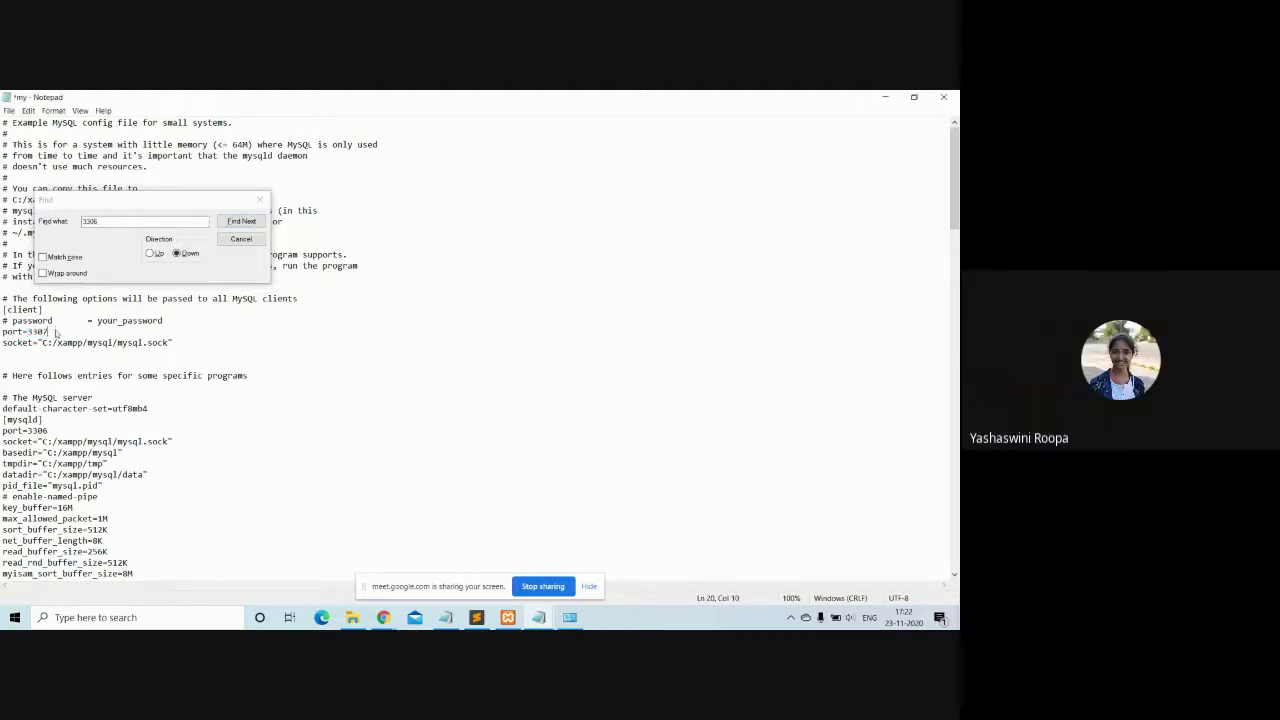
click(260, 199)
key(BackSpace)
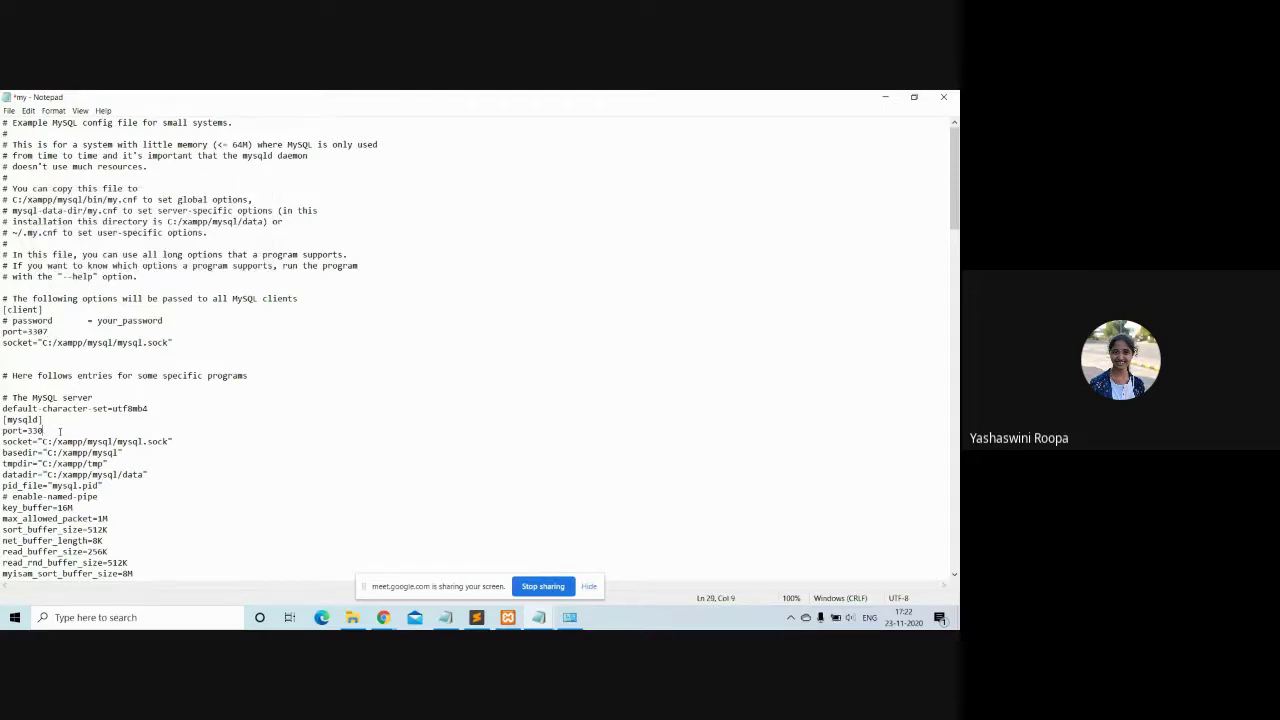
text(7)
key(ctrl+s)
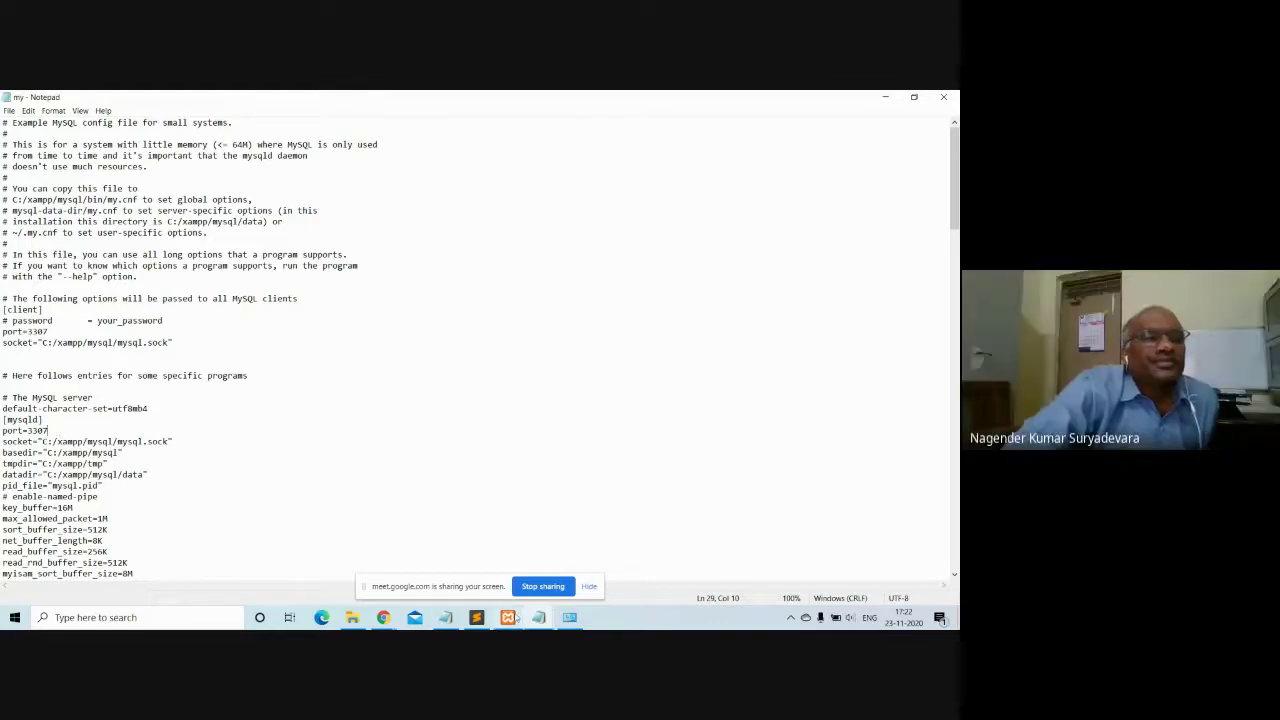
Step: Stop Apache in XAMPP, and close both the XAMPP Control Panel and the my.ini file
click(508, 617)
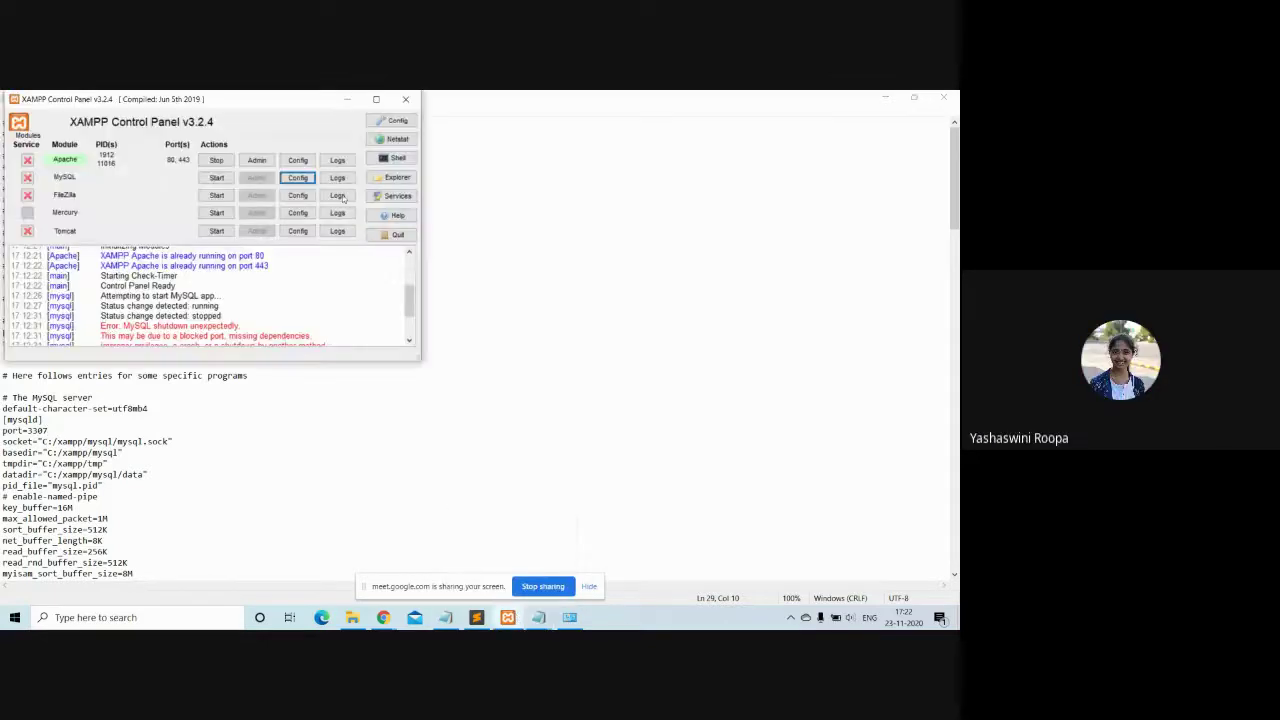
click(216, 161)
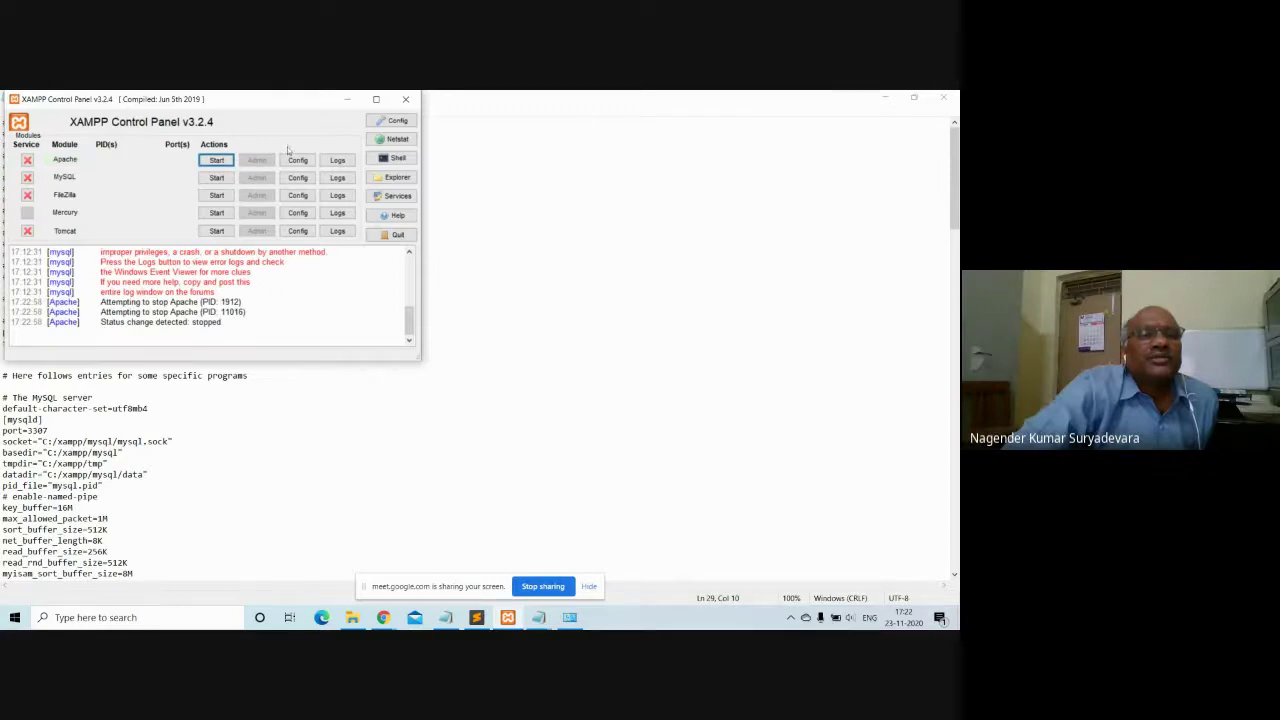
click(406, 100)
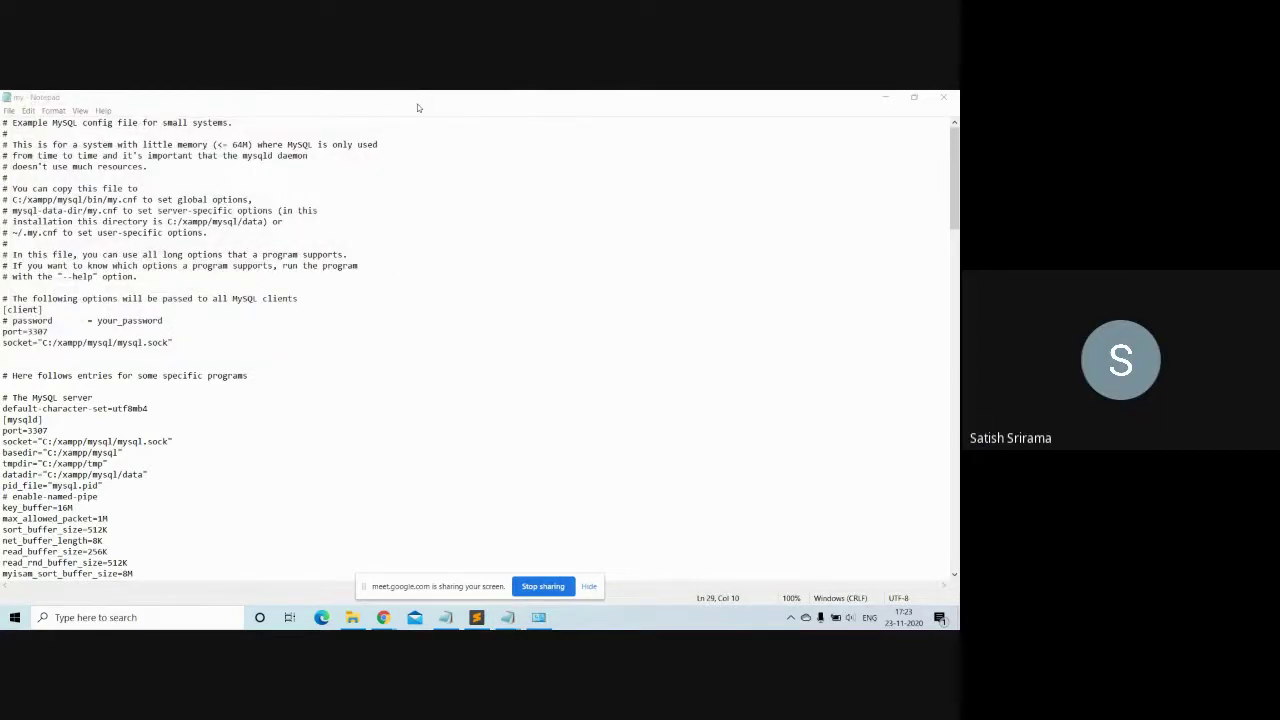
click(943, 97)
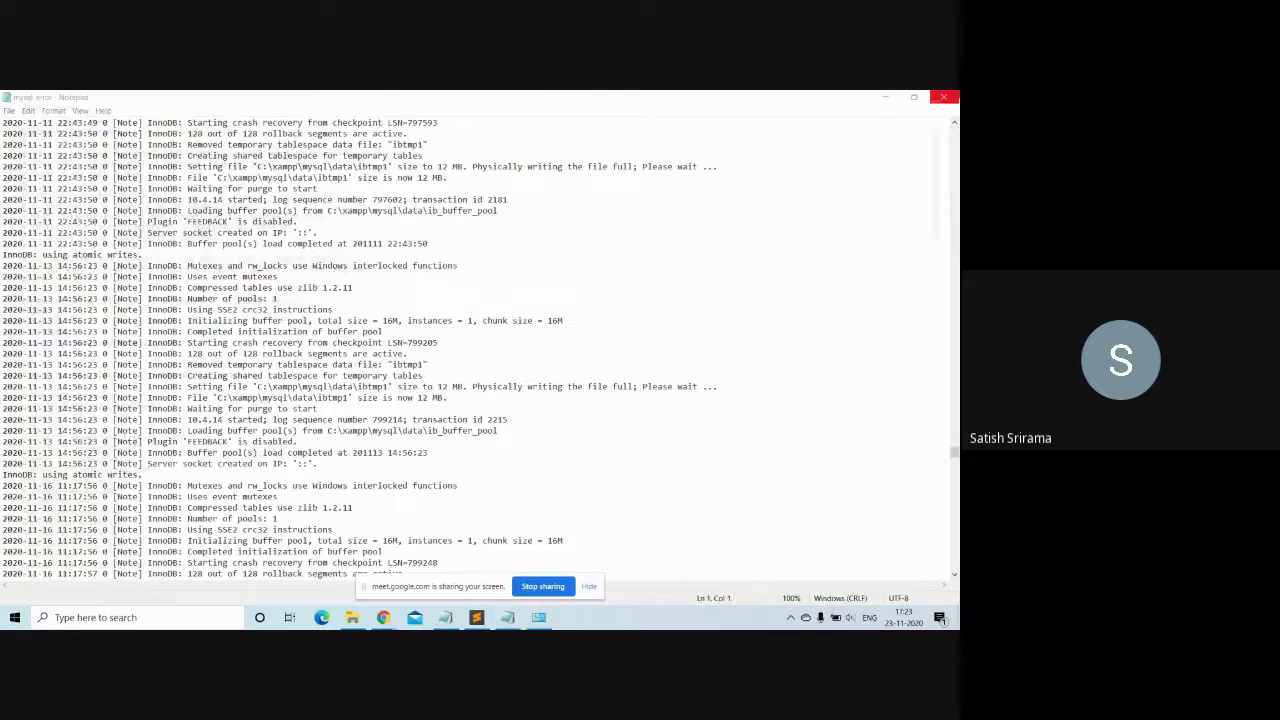
Step: Relaunch the XAMPP Control Panel and try to start the MySQL module
click(100, 617)
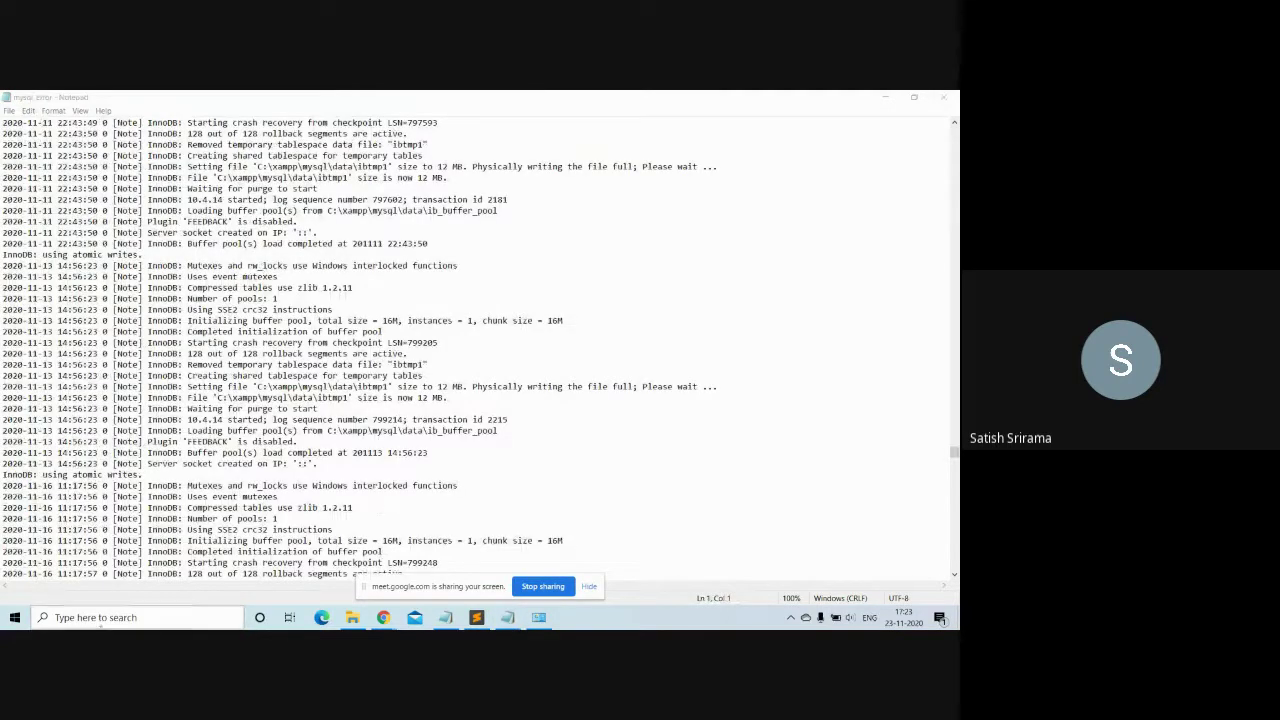
text(xa)
key(Return)
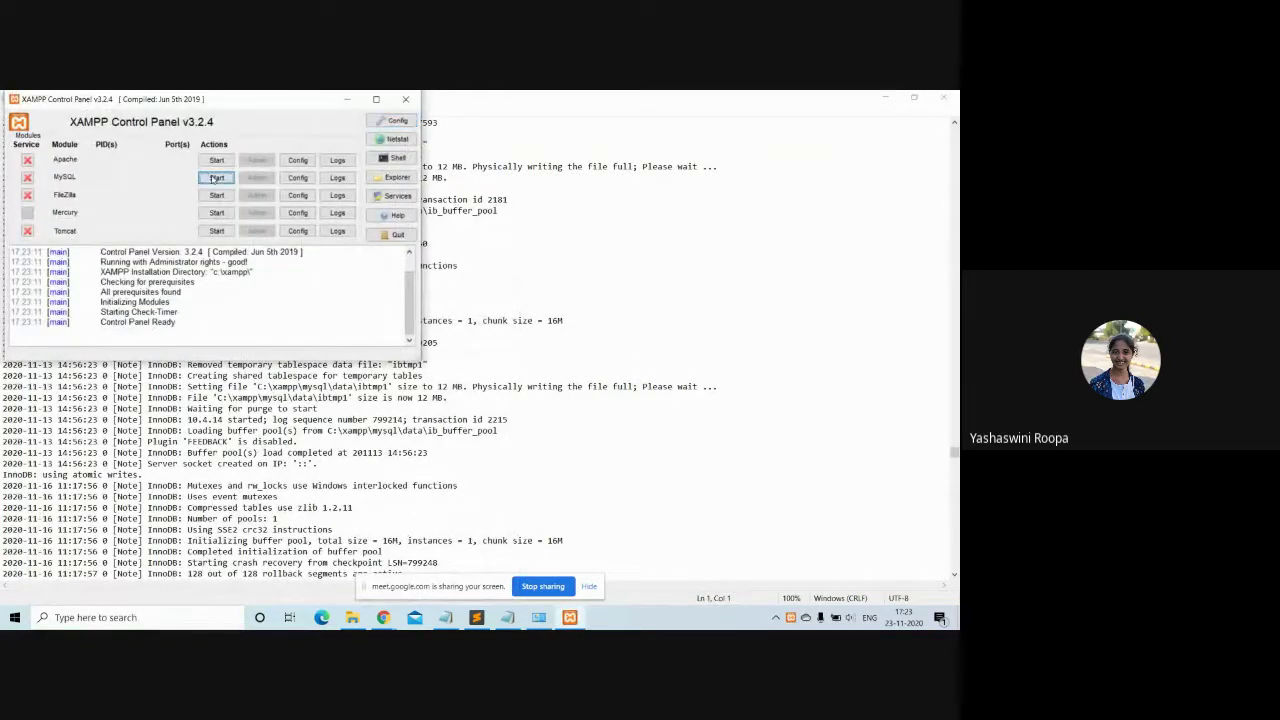
click(214, 178)
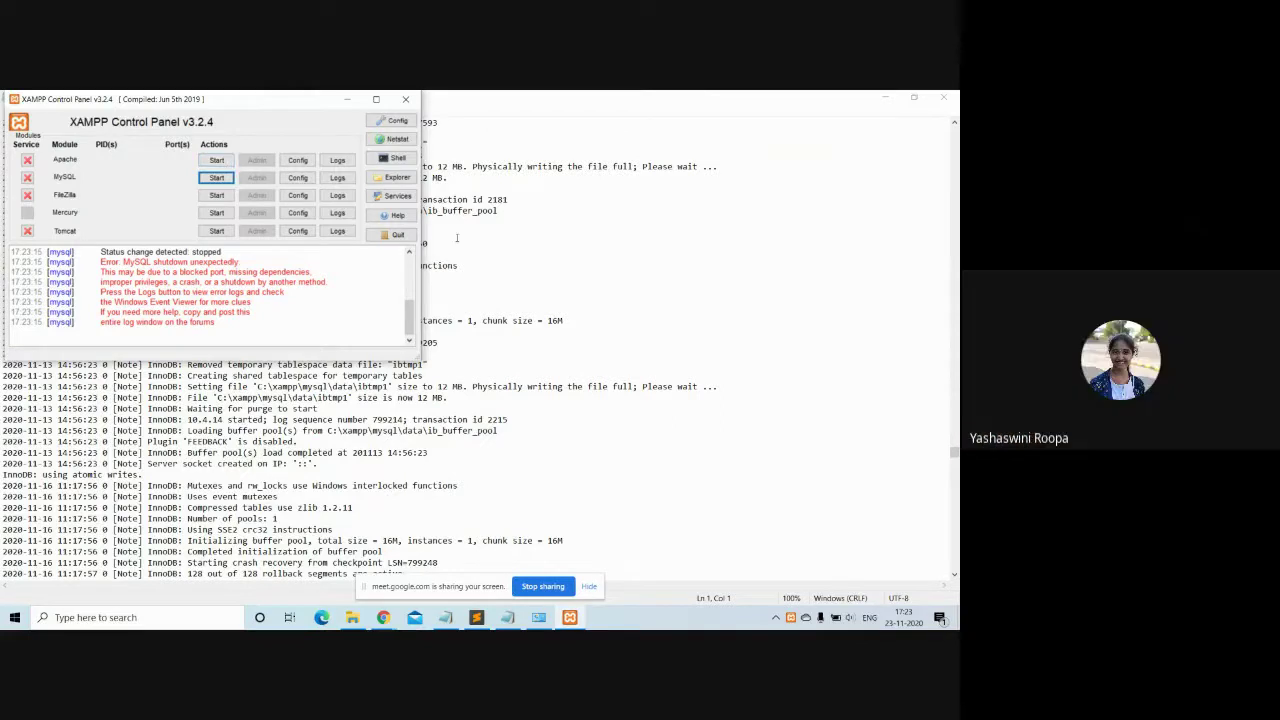
Step: Reopen MySQL's my.ini configuration file and set the [client] port to 3308
click(289, 182)
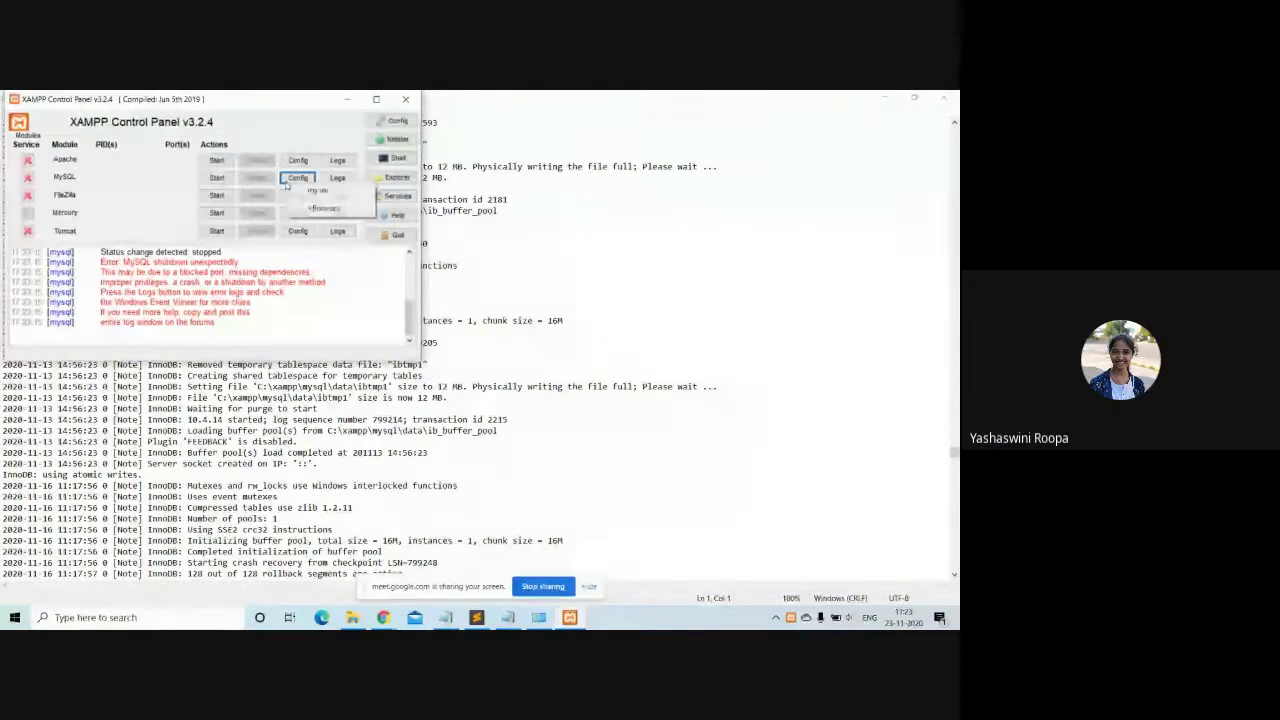
click(307, 193)
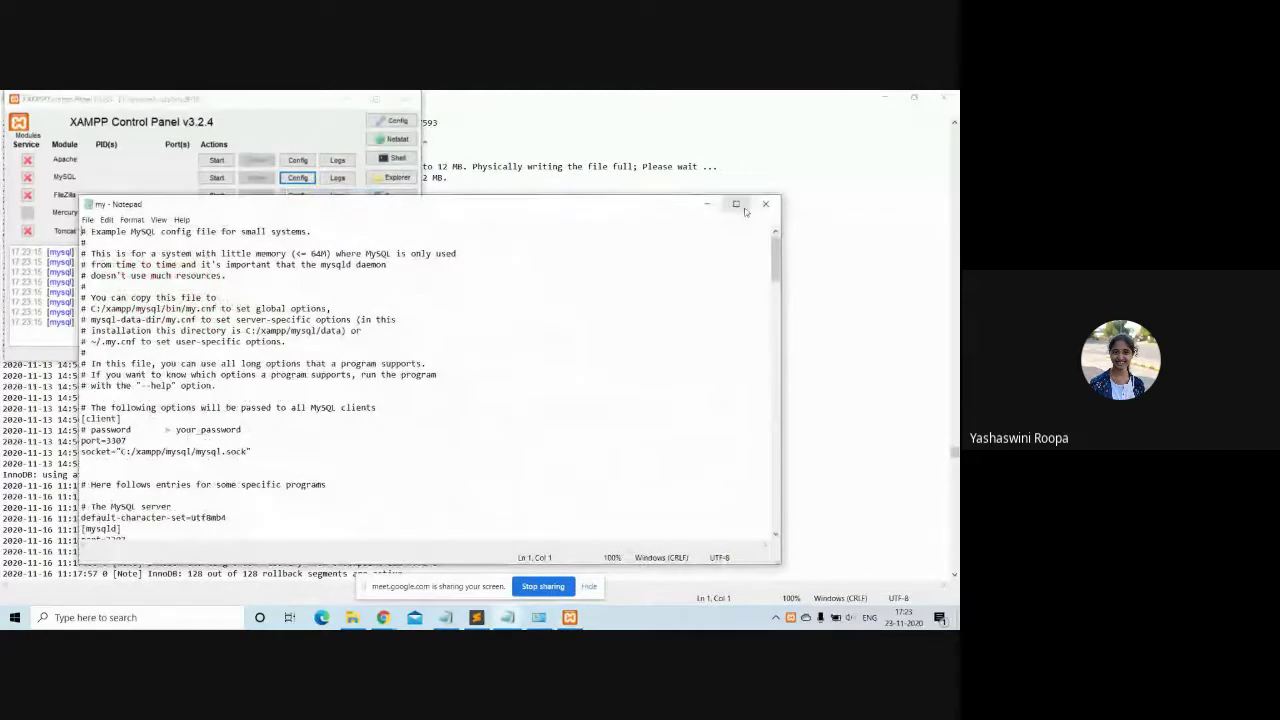
click(737, 204)
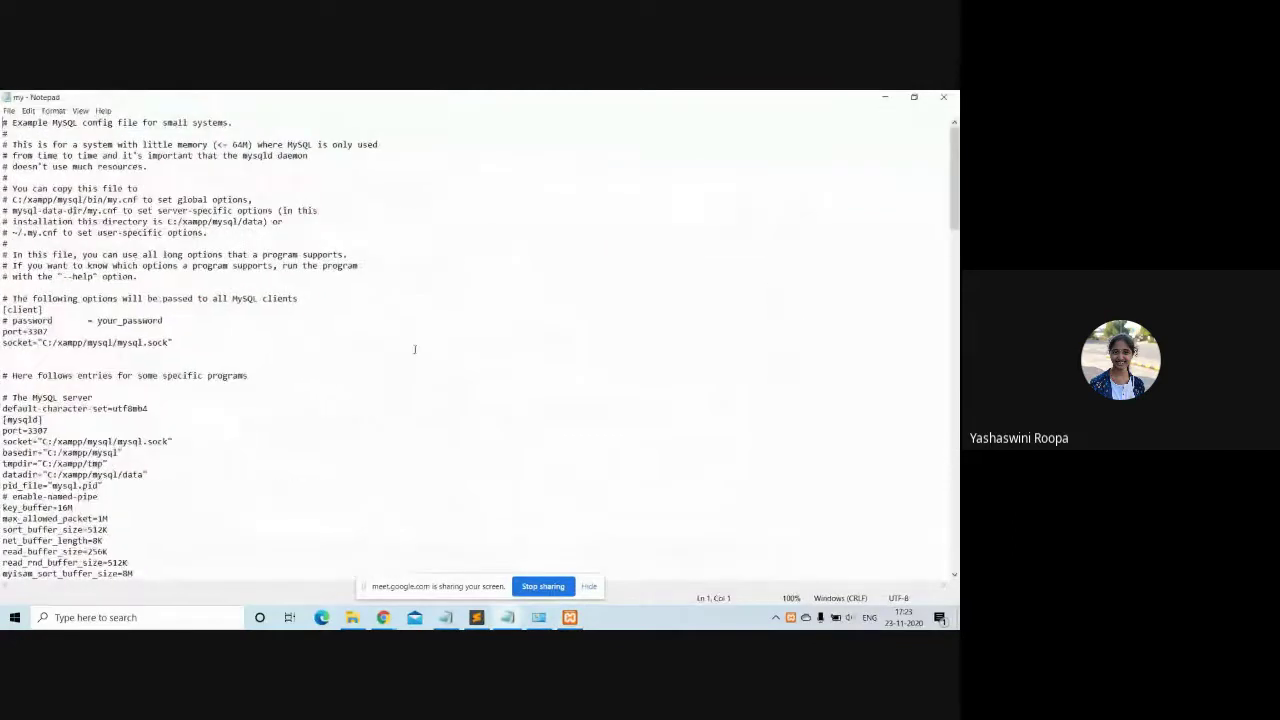
click(48, 331)
key(BackSpace)
text(8)
Step: Switch the [client] port to 3307 and restore it to 3308
click(50, 431)
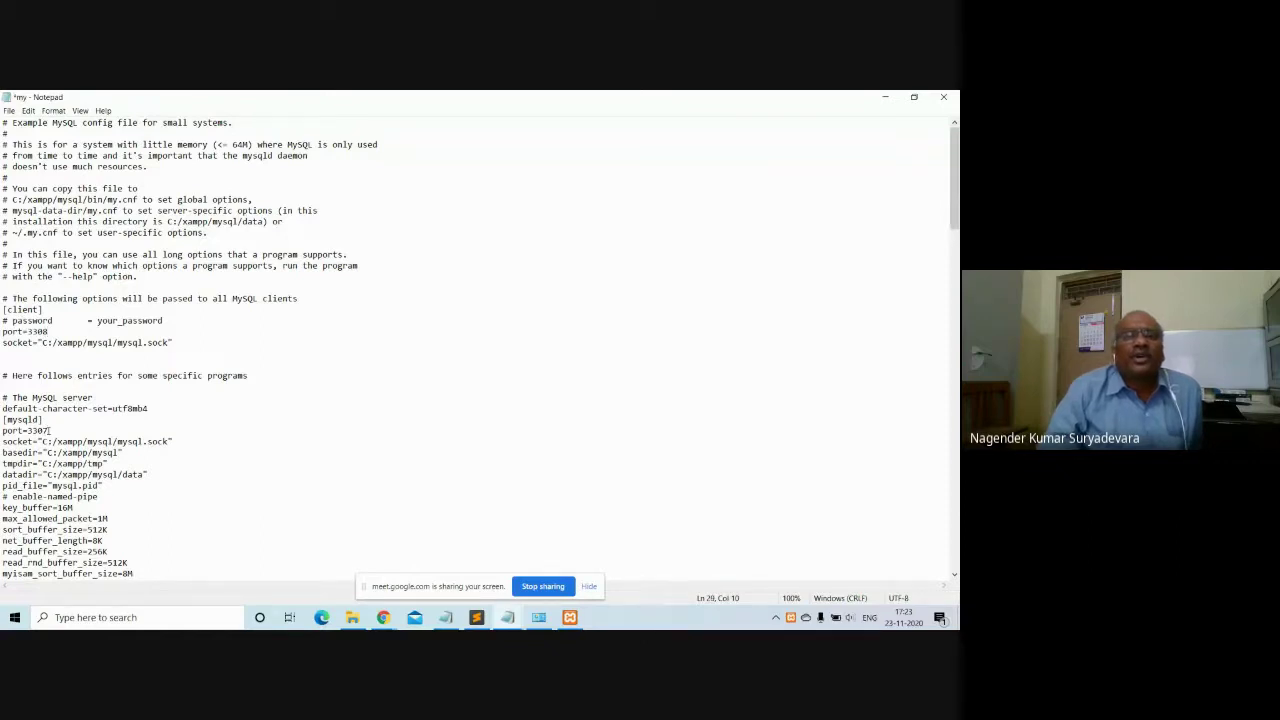
click(55, 330)
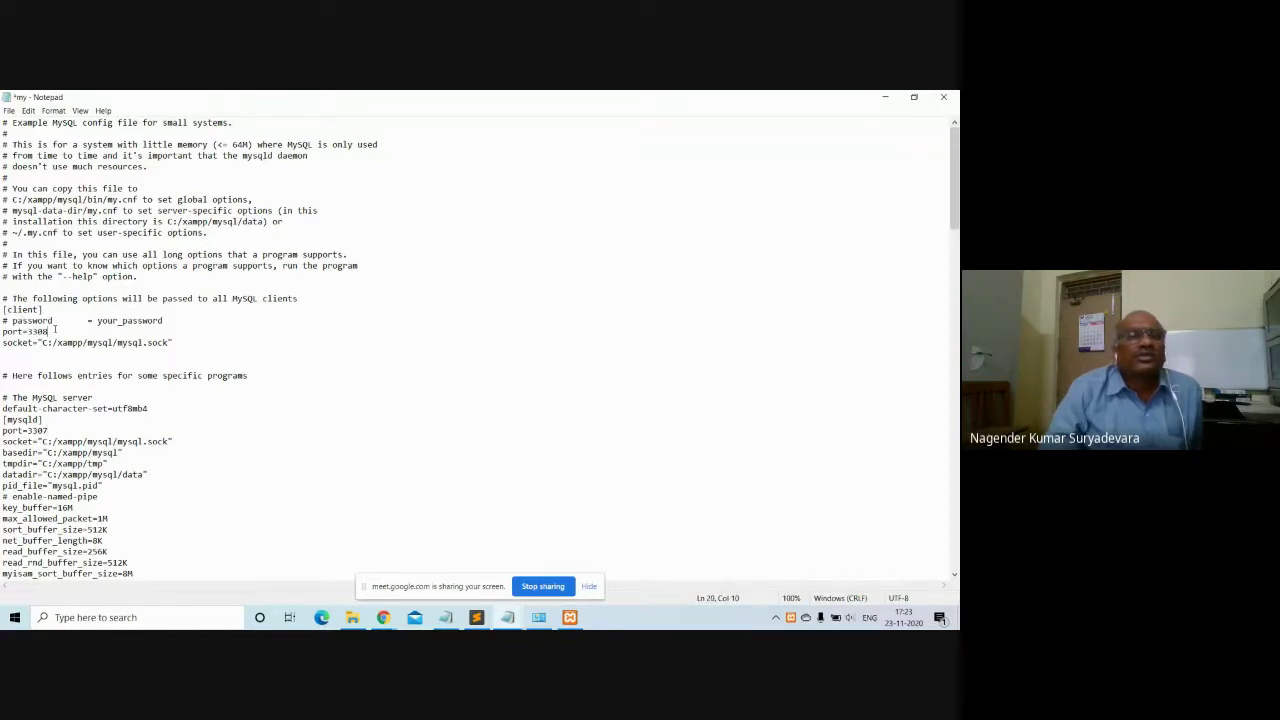
key(BackSpace)
text(7)
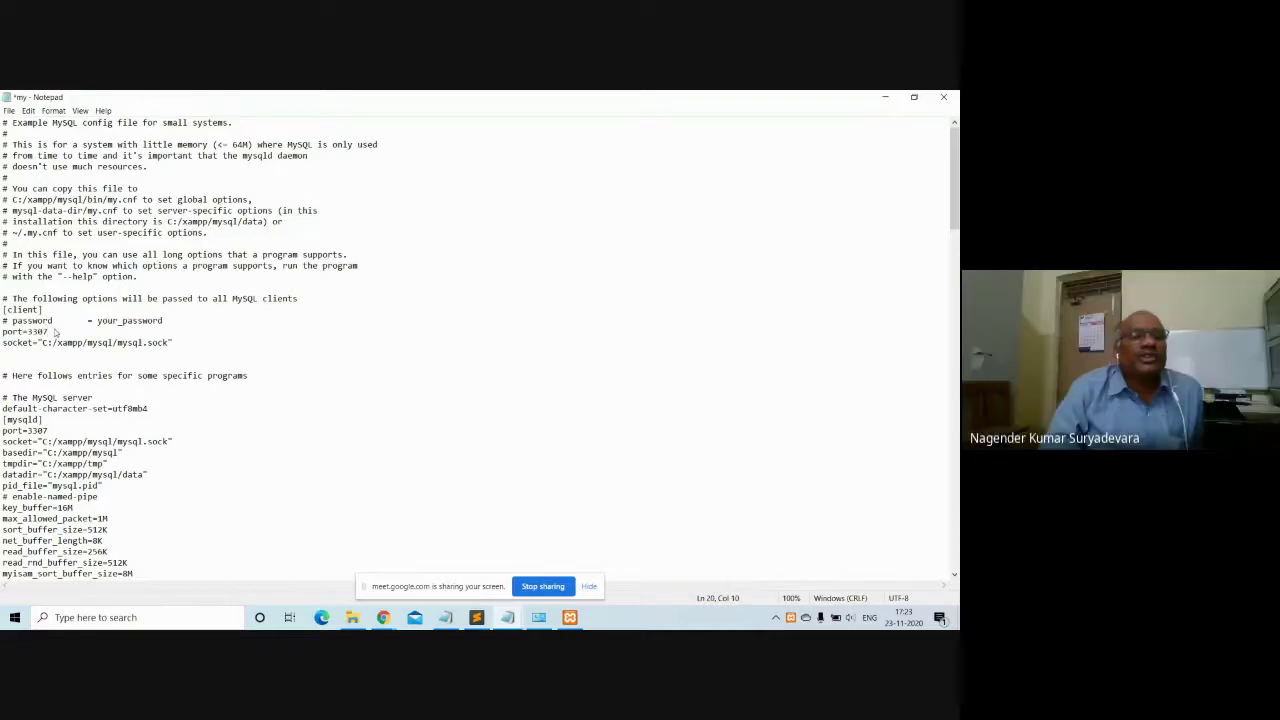
key(BackSpace)
text(8)
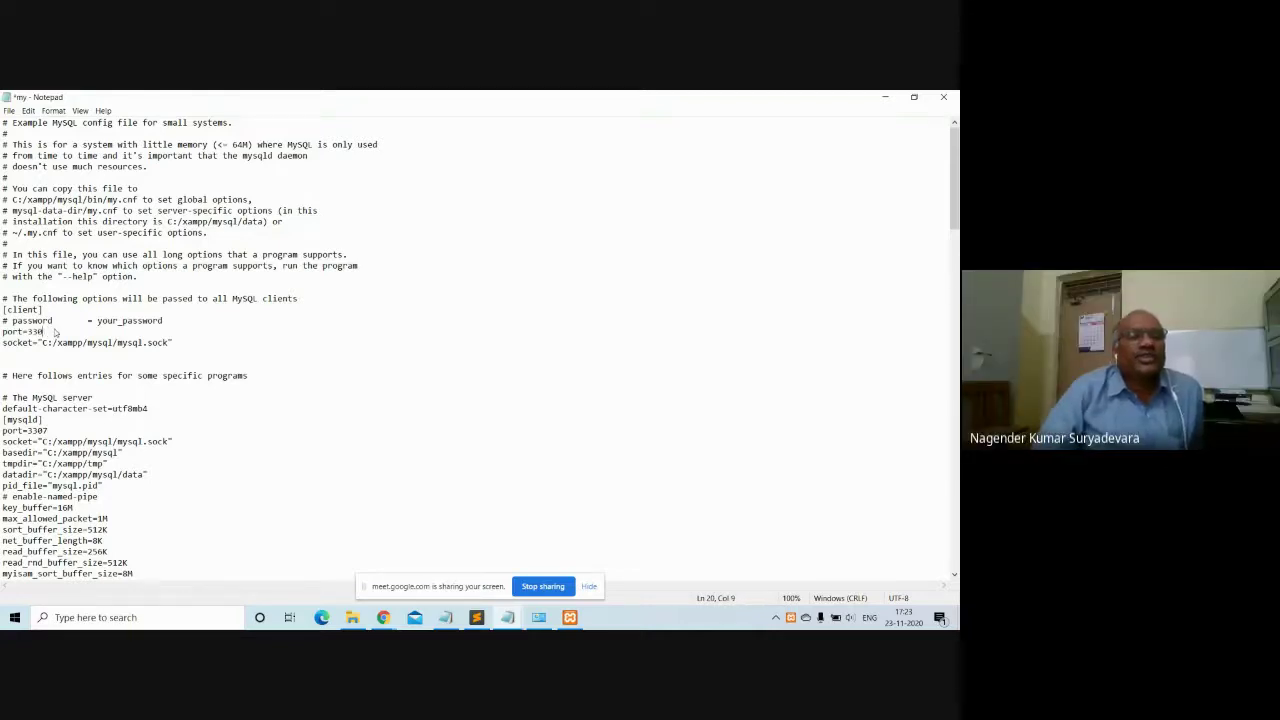
Step: Set the [mysqld] port to 3308, then save and close the my.ini file
key(BackSpace)
text(8)
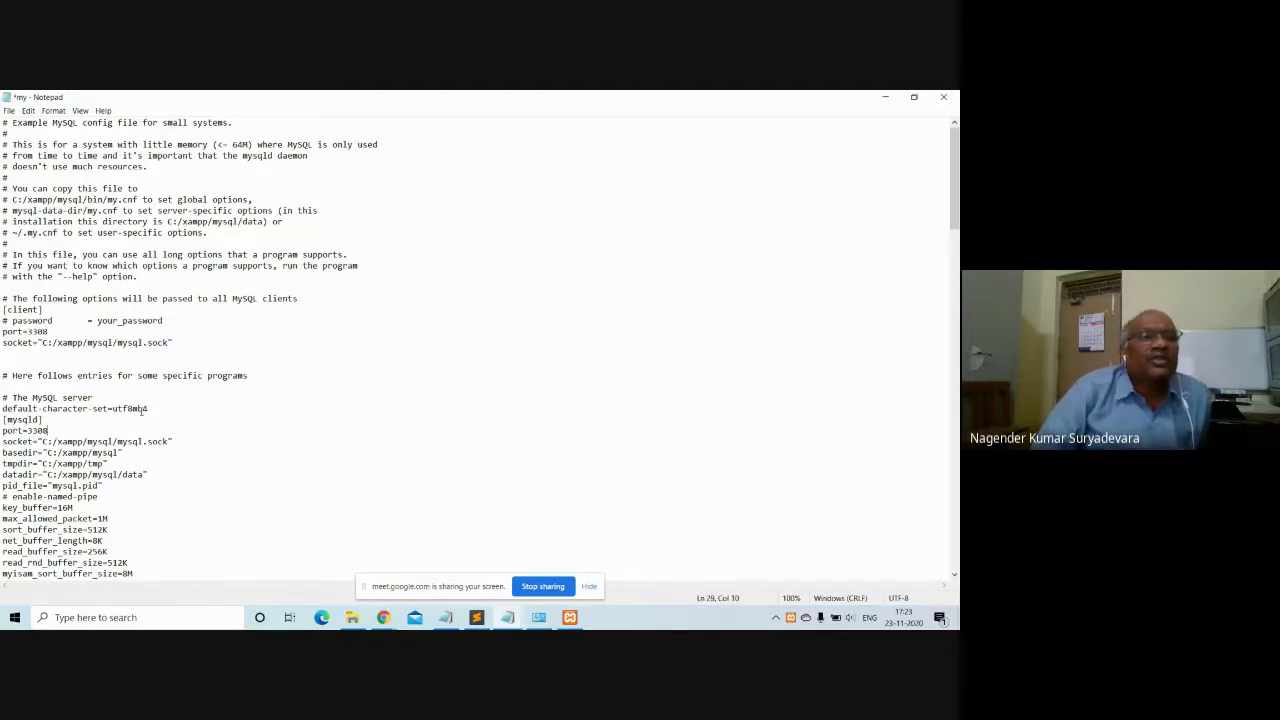
key(ctrl+s)
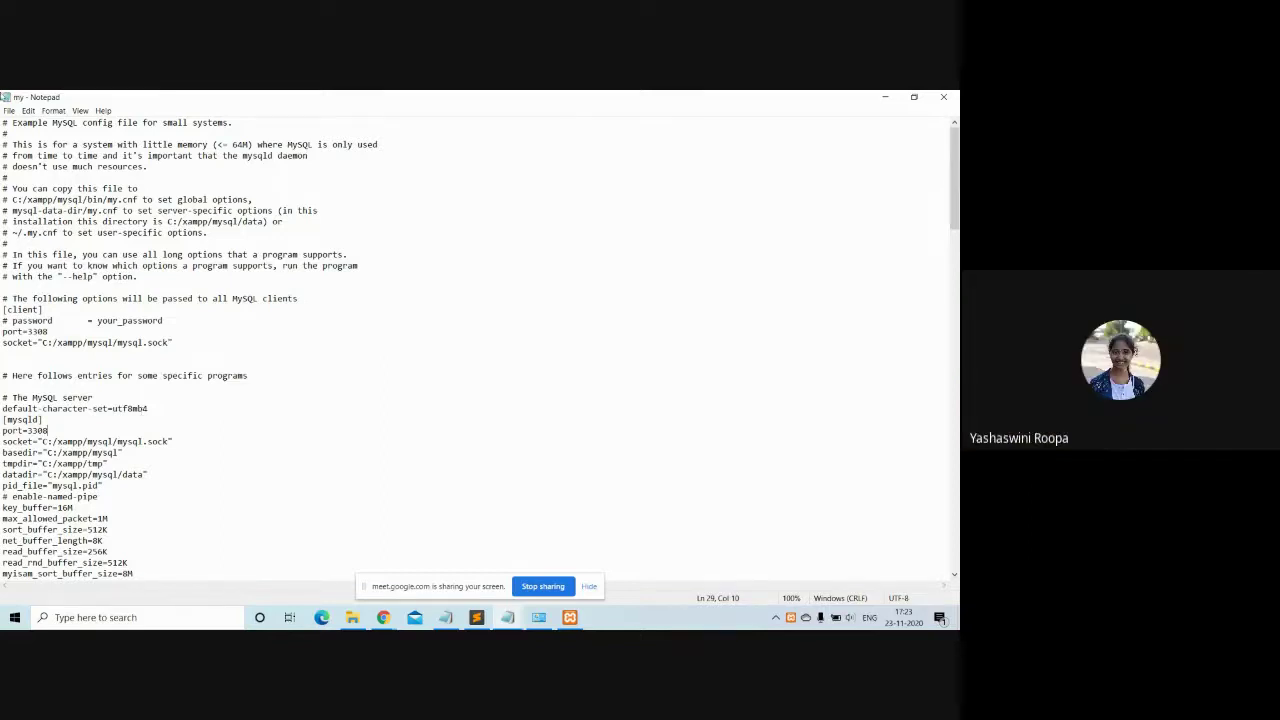
click(8, 111)
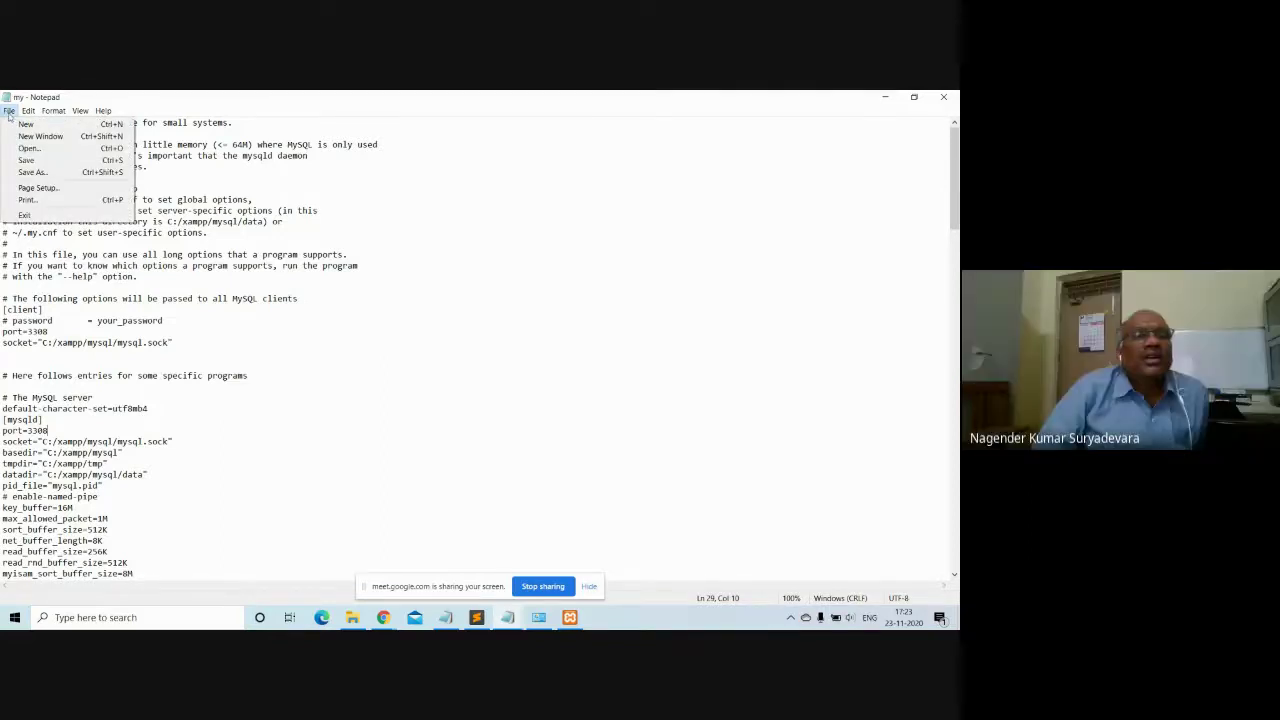
click(38, 162)
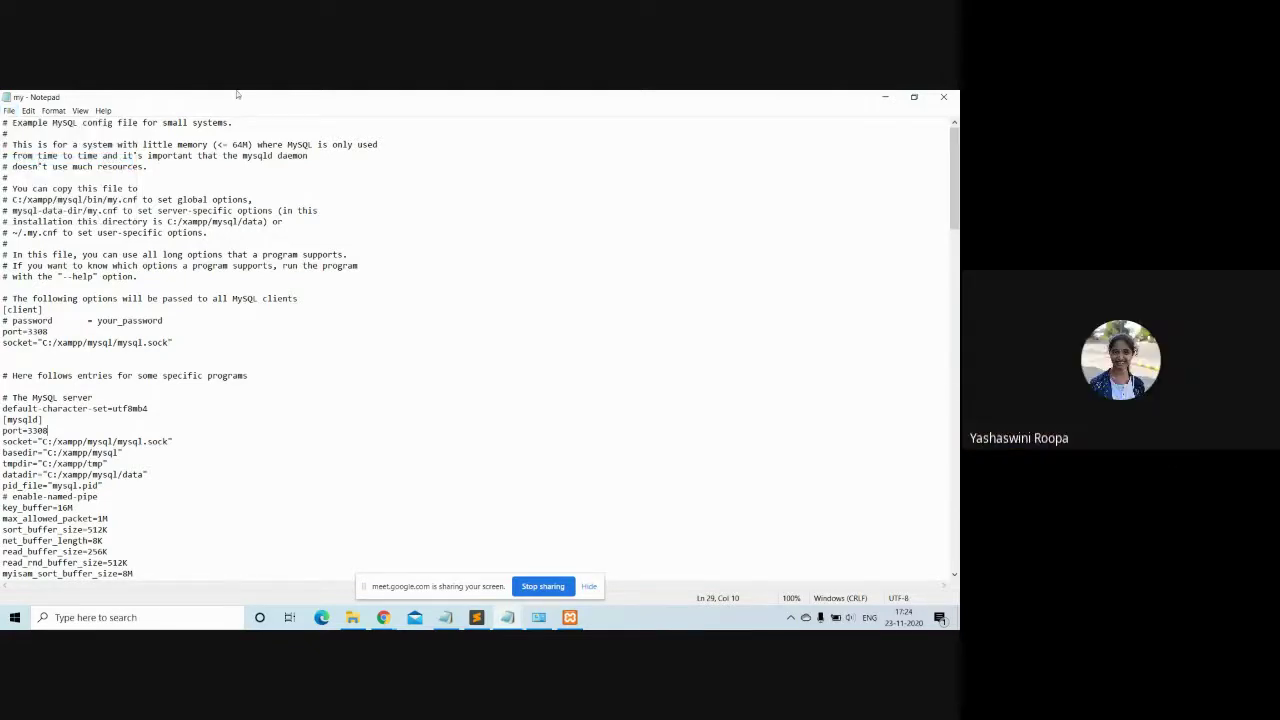
click(943, 97)
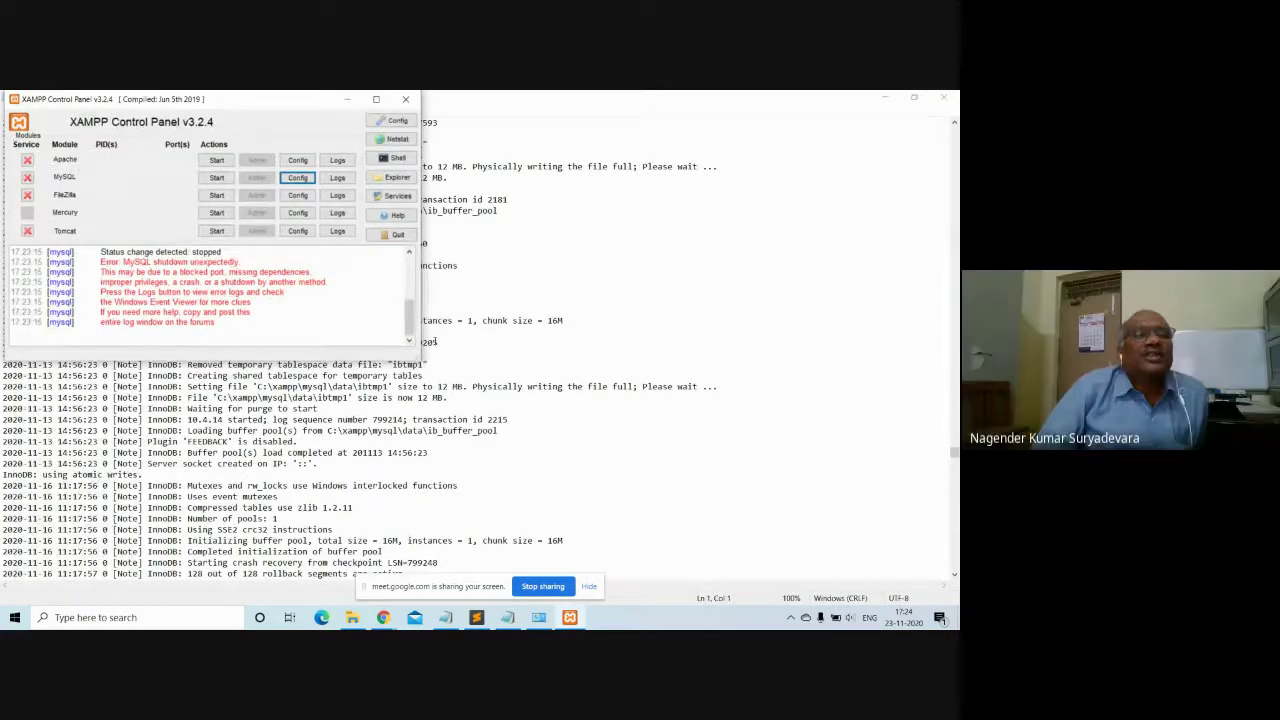
Step: Start Apache in the XAMPP Control Panel and try to start MySQL with the edited port configuration
click(216, 160)
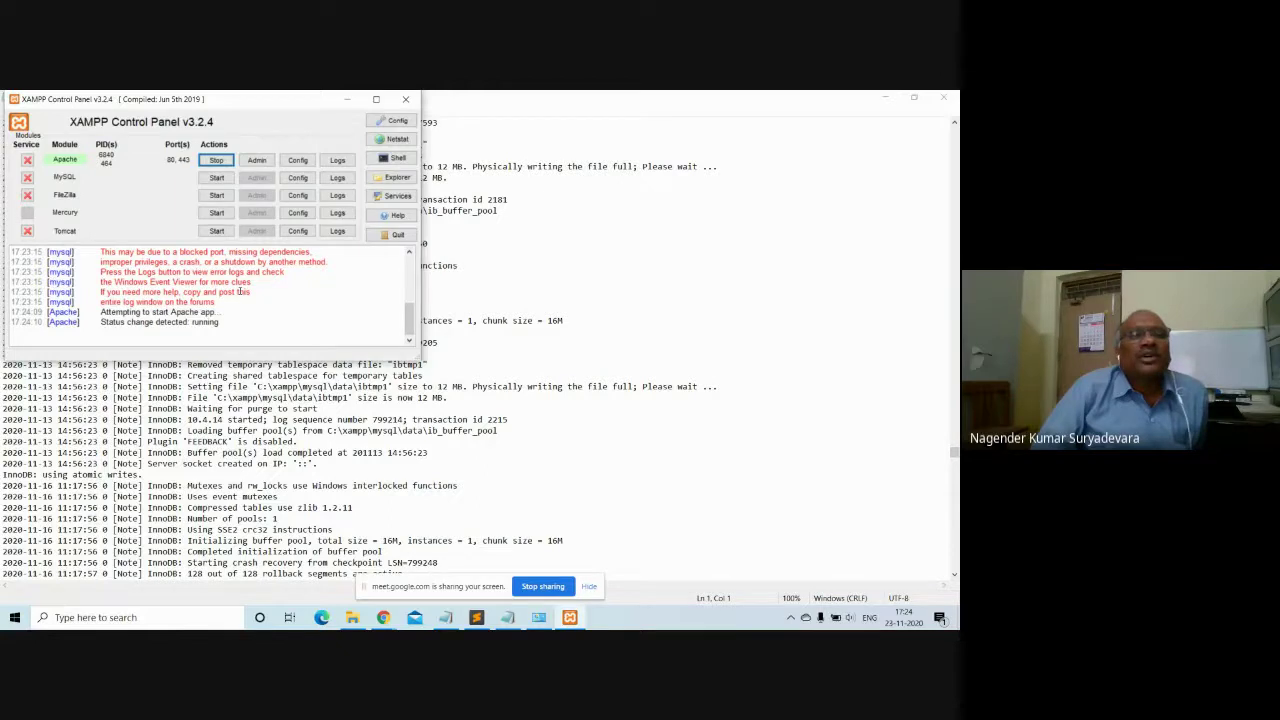
click(217, 177)
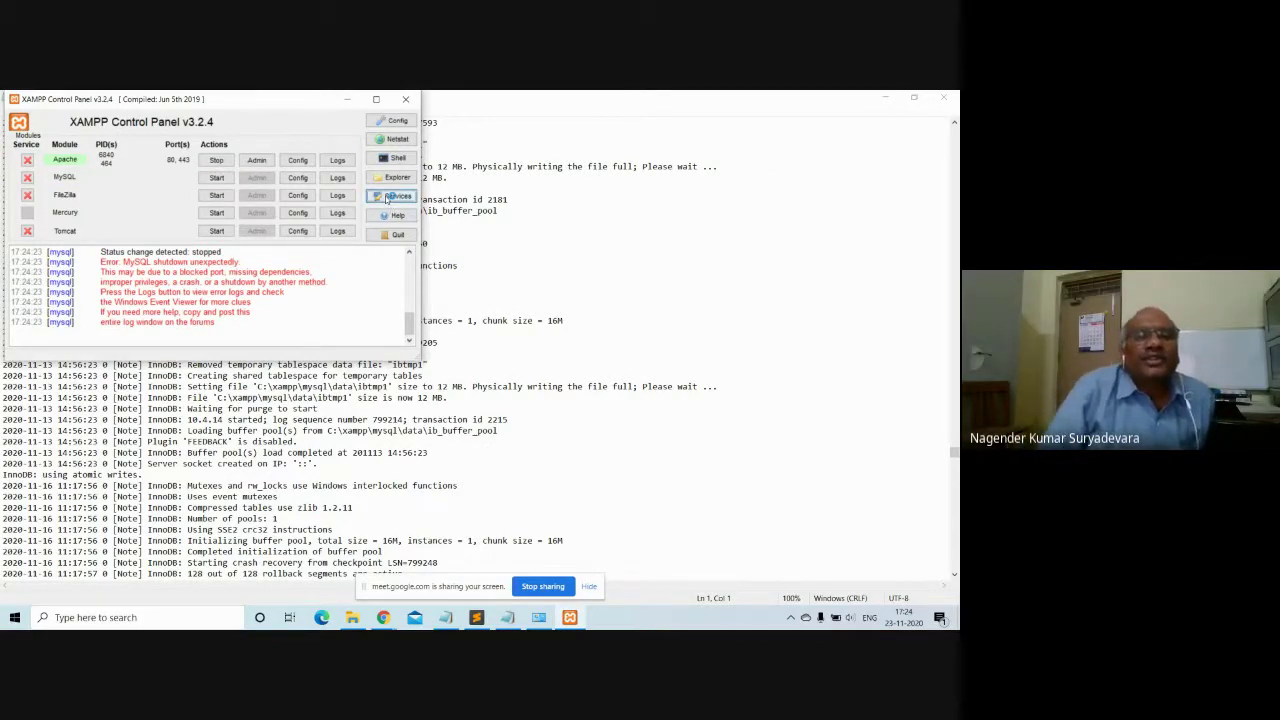
Step: Open the Windows Services list from XAMPP and look through it to the end for MySQL-related services
click(390, 196)
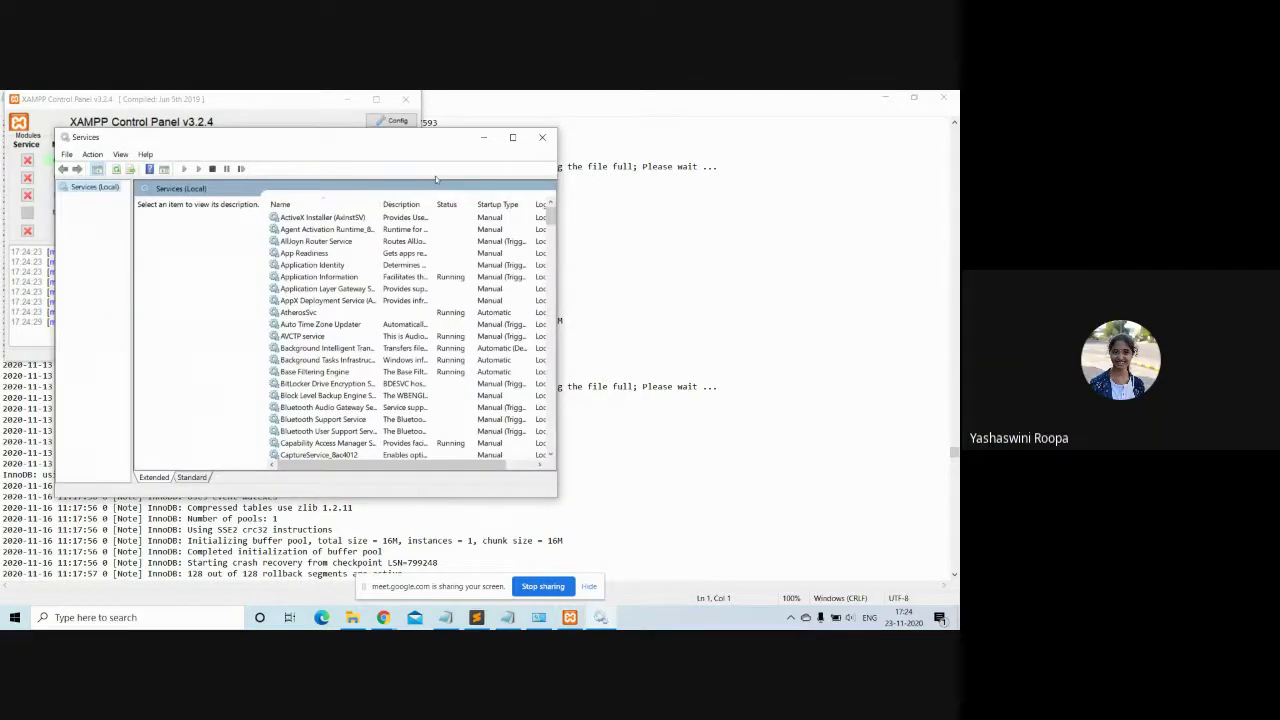
click(513, 138)
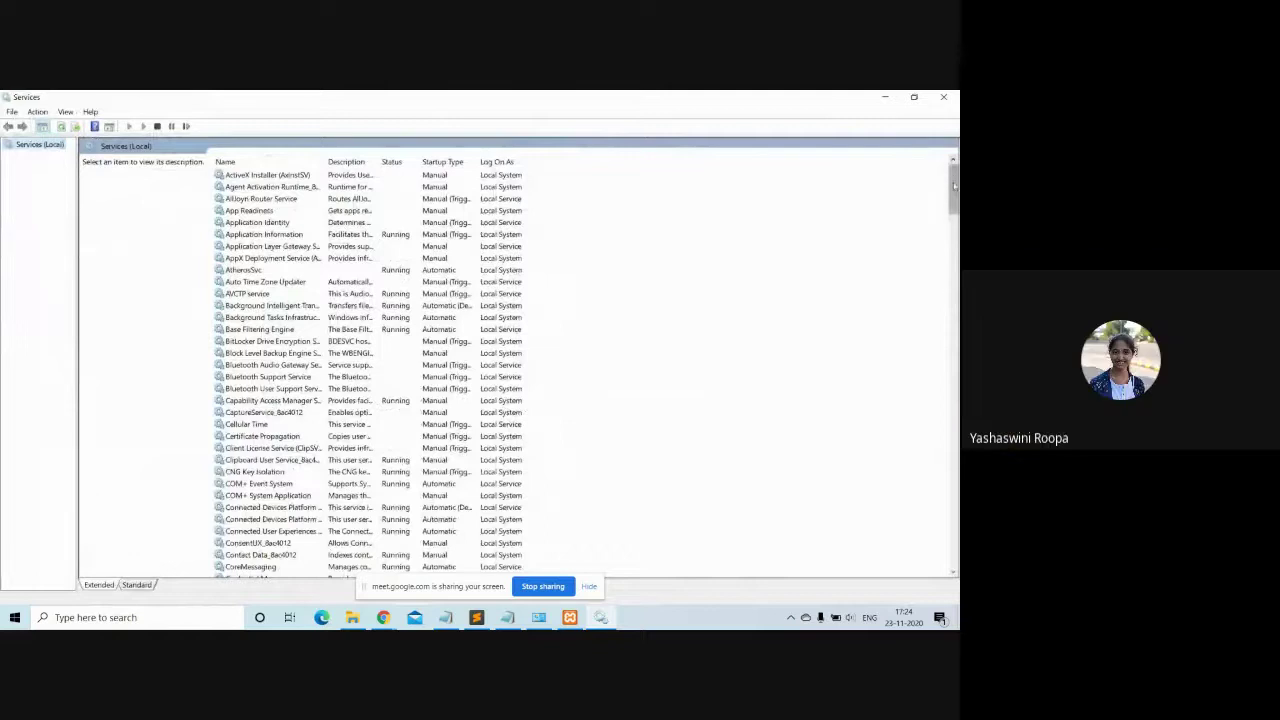
drag(954, 186, 937, 352)
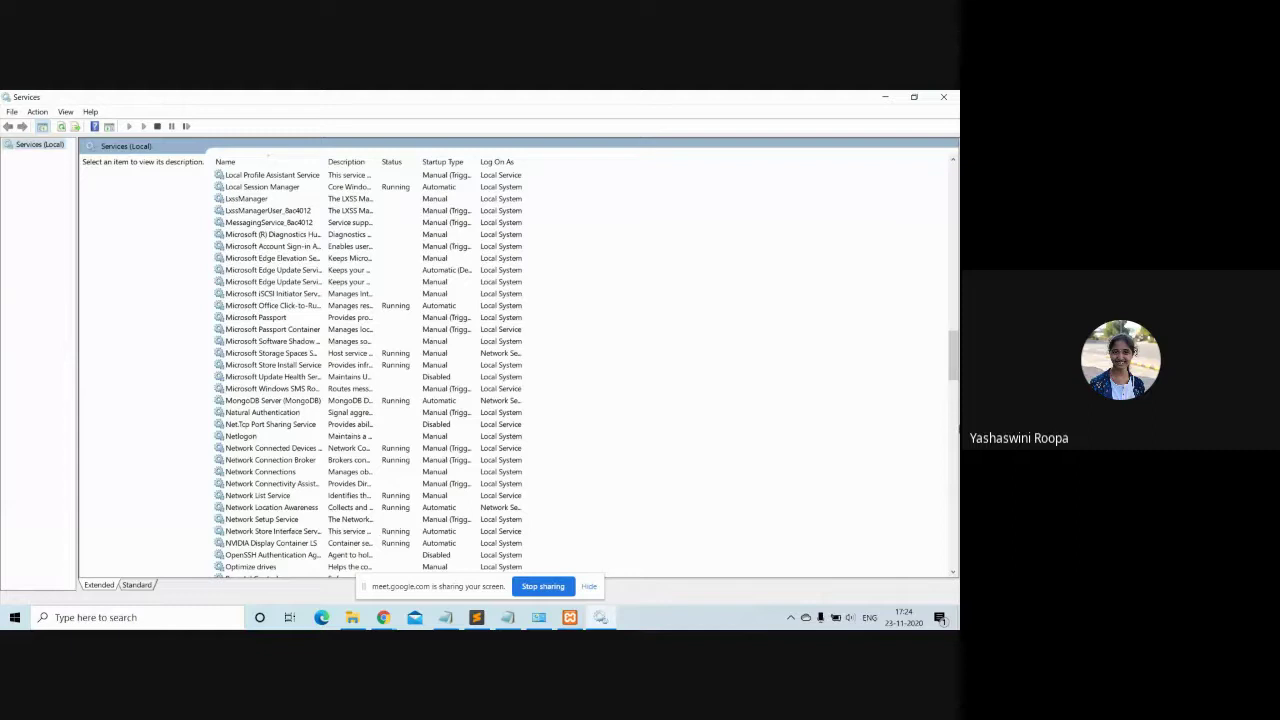
drag(950, 377, 956, 576)
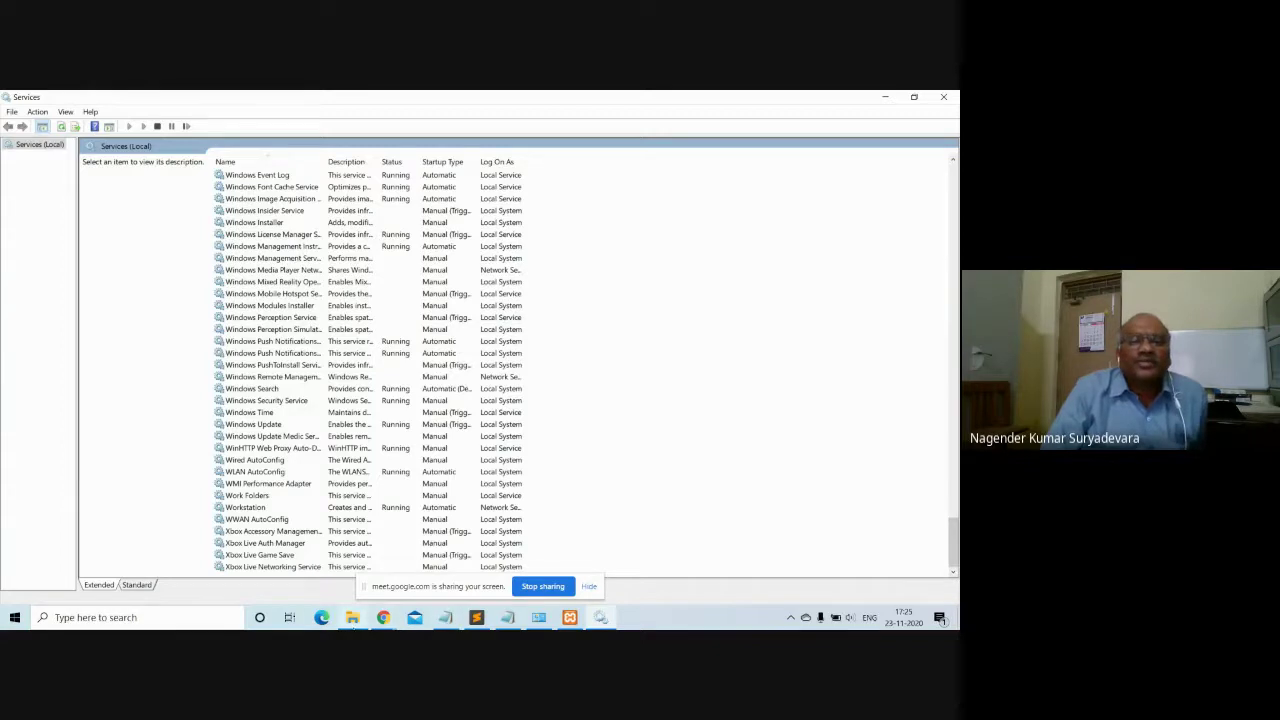
Step: Browse to Local Disk (C:) in File Explorer and select the xampp folder
mouse_move(355, 621)
click(350, 560)
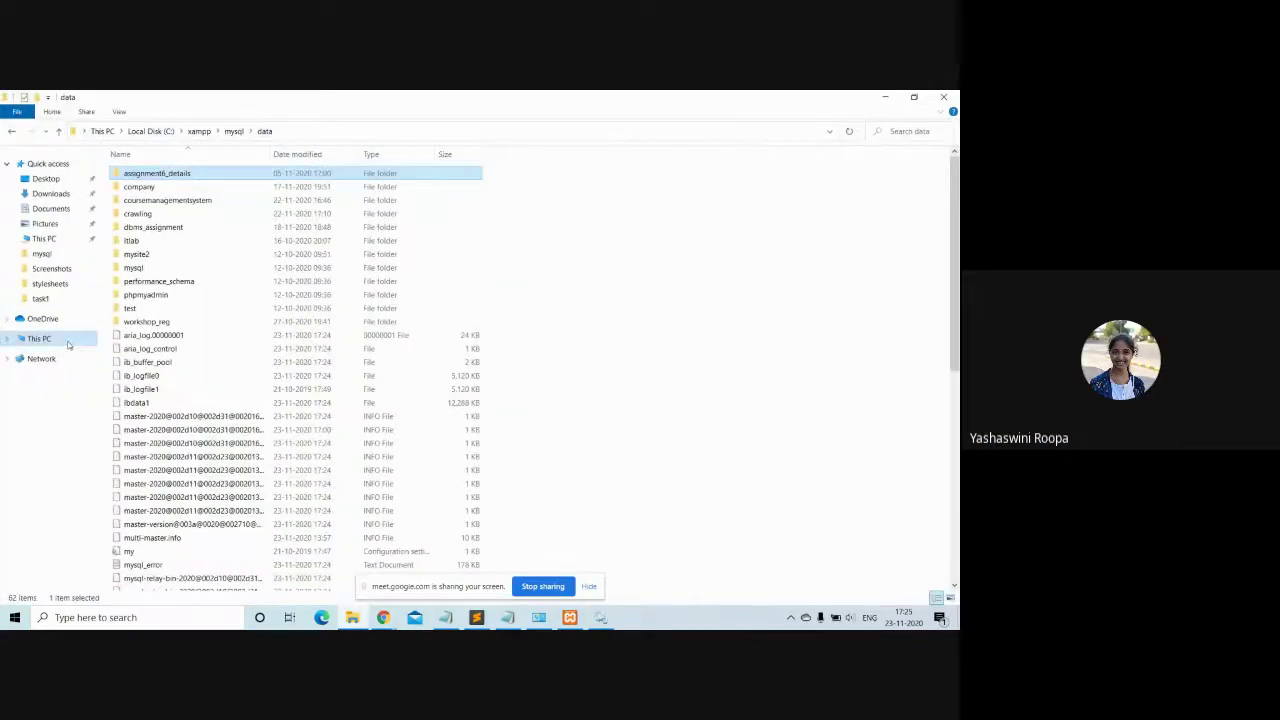
click(68, 344)
double_click(220, 275)
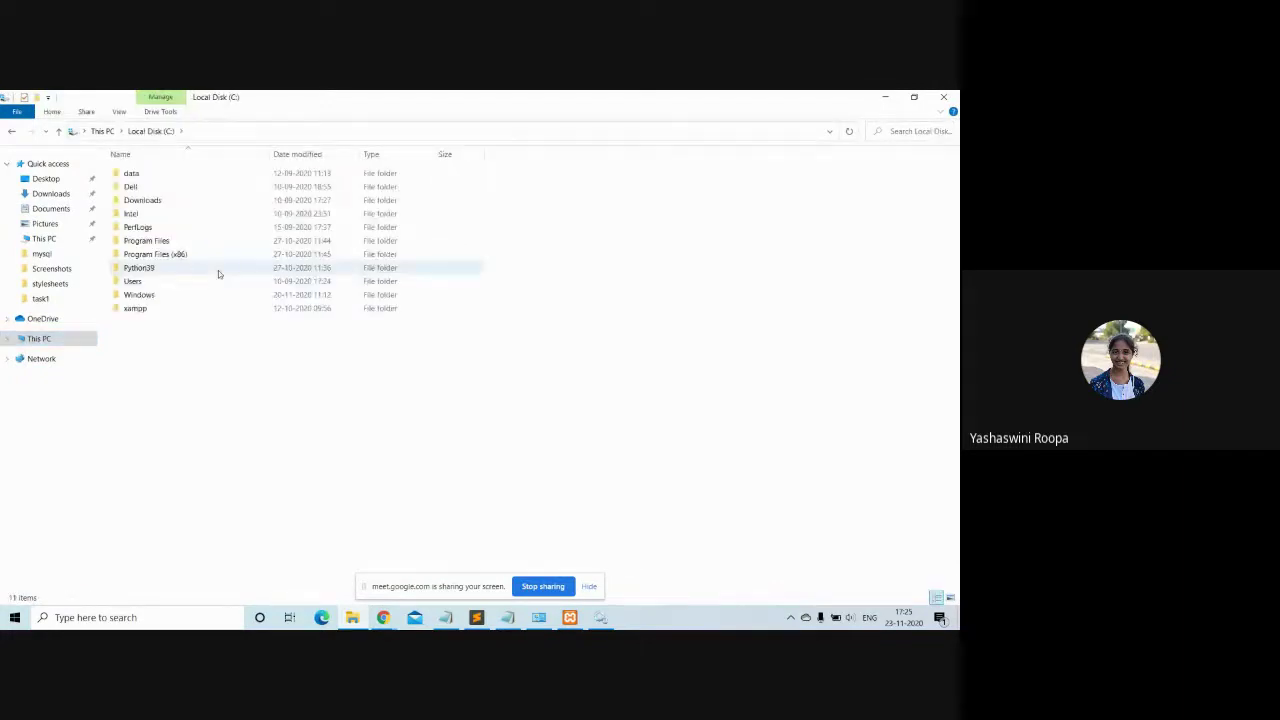
click(148, 310)
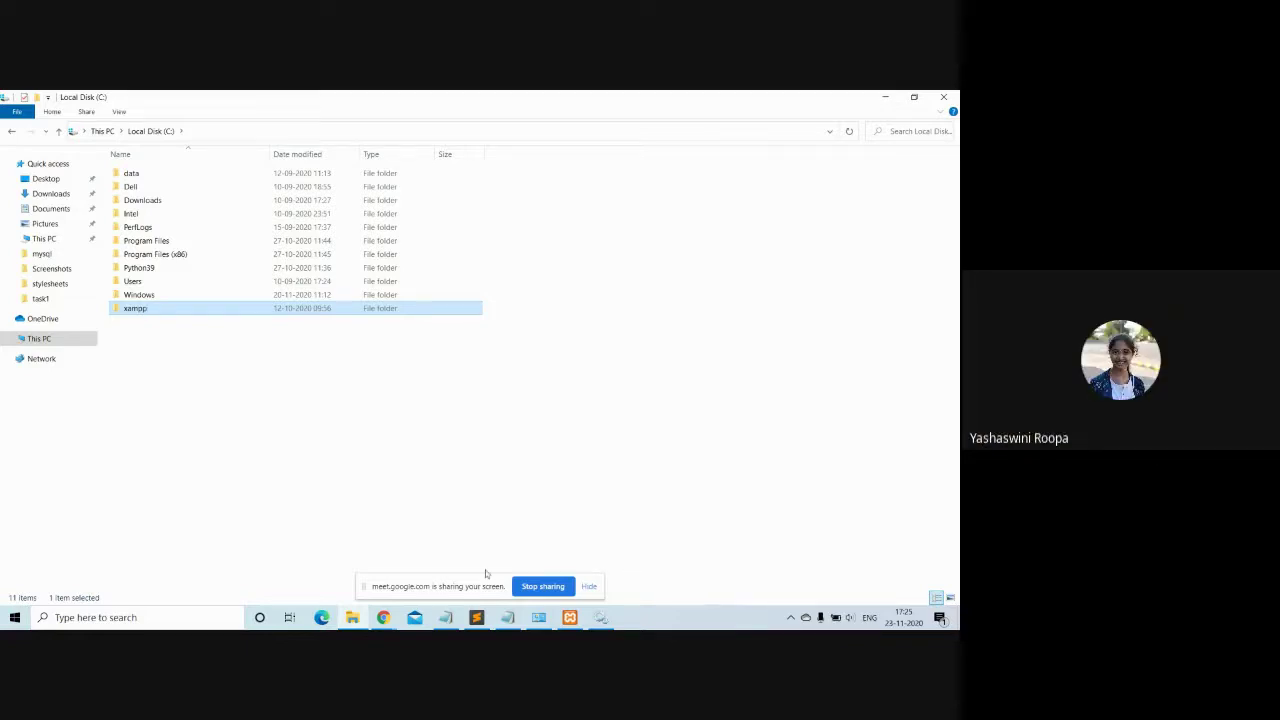
Step: Recheck the Windows Services list from end to start, then close the Services and File Explorer windows
click(586, 620)
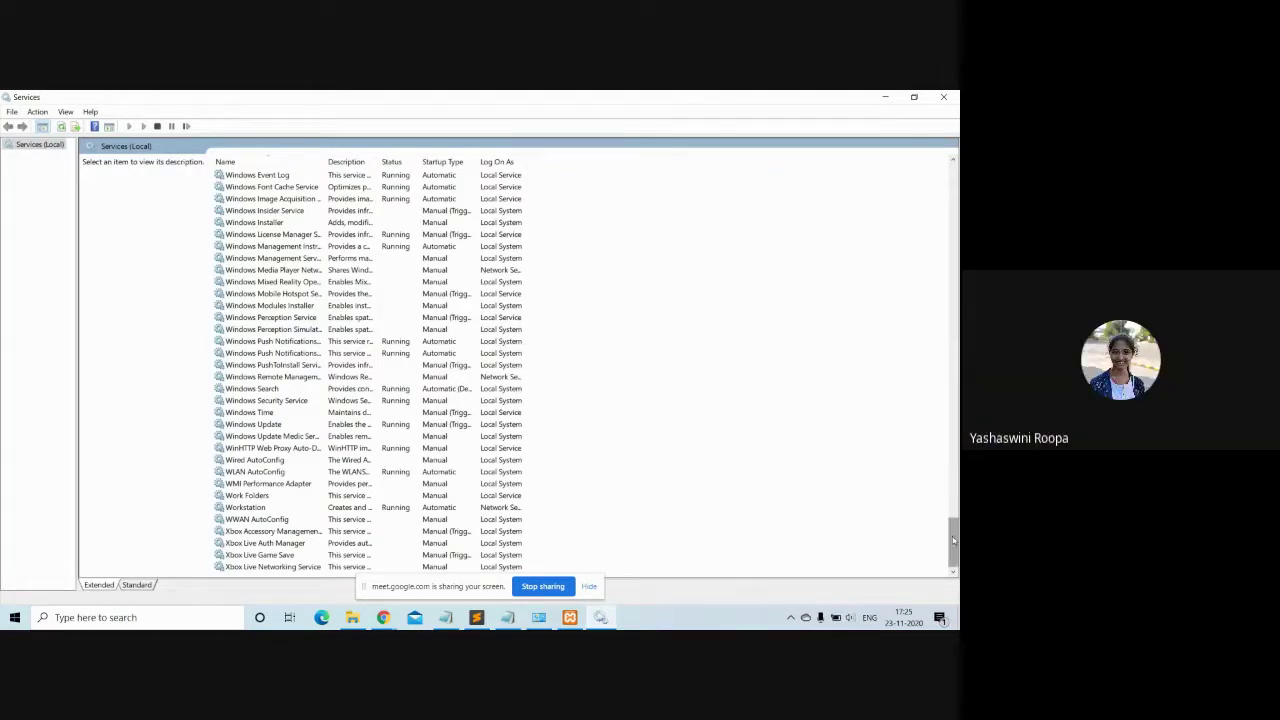
drag(953, 545, 901, 356)
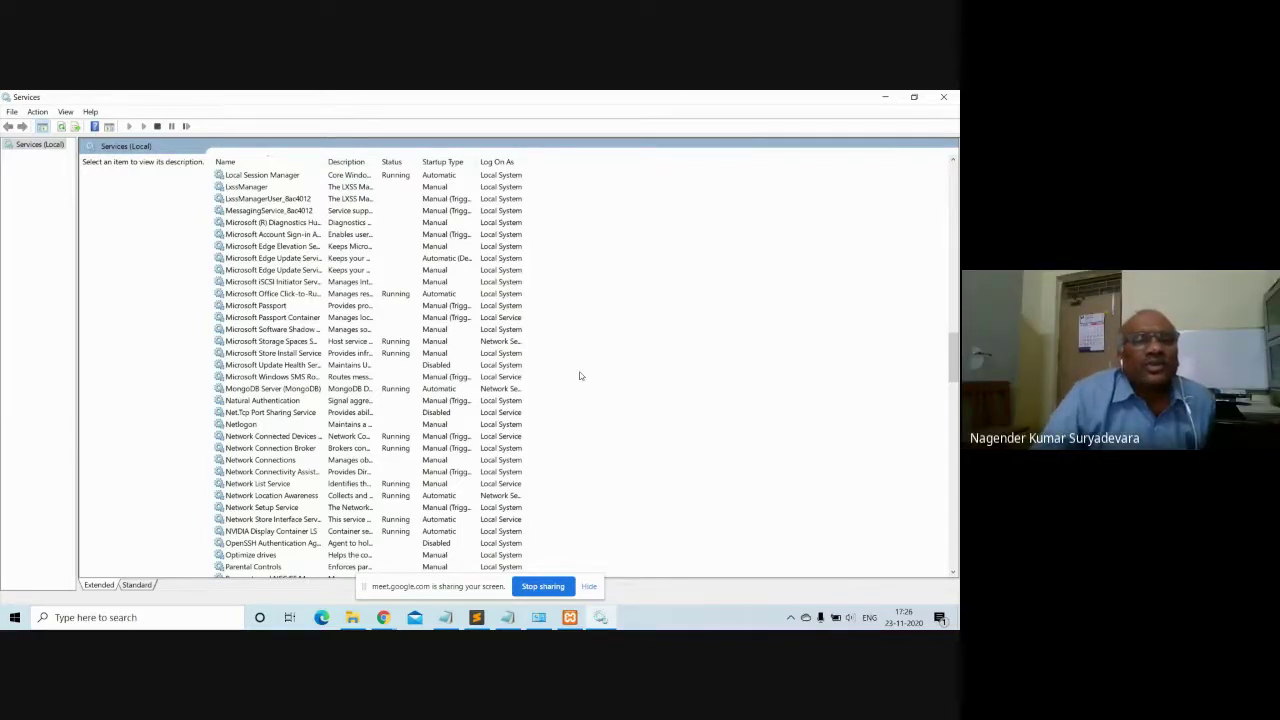
drag(956, 355, 956, 185)
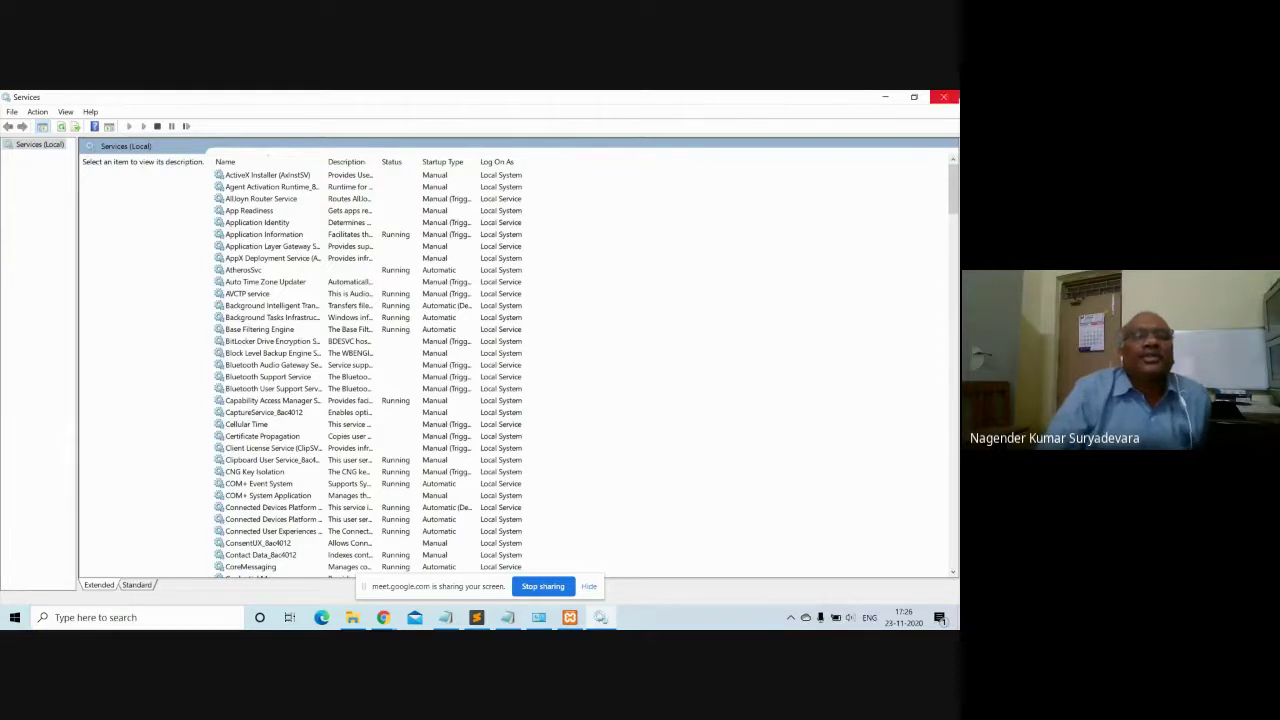
key(alt+Tab)
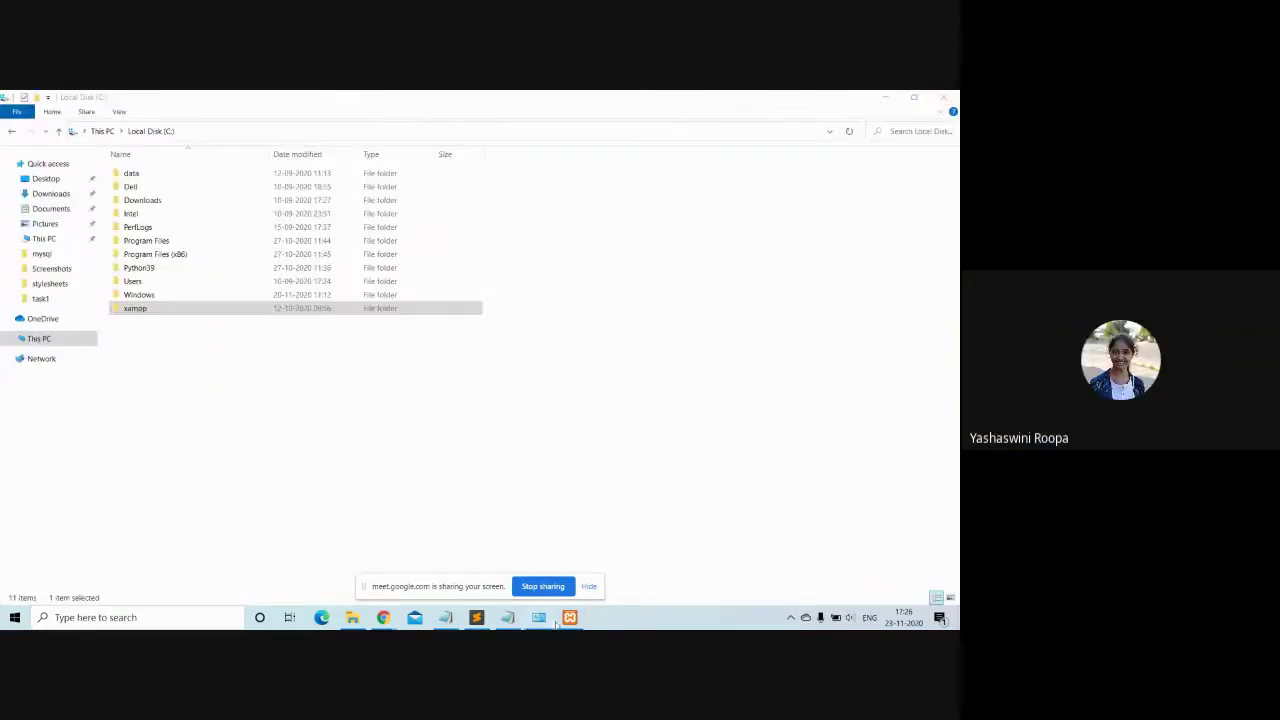
click(569, 618)
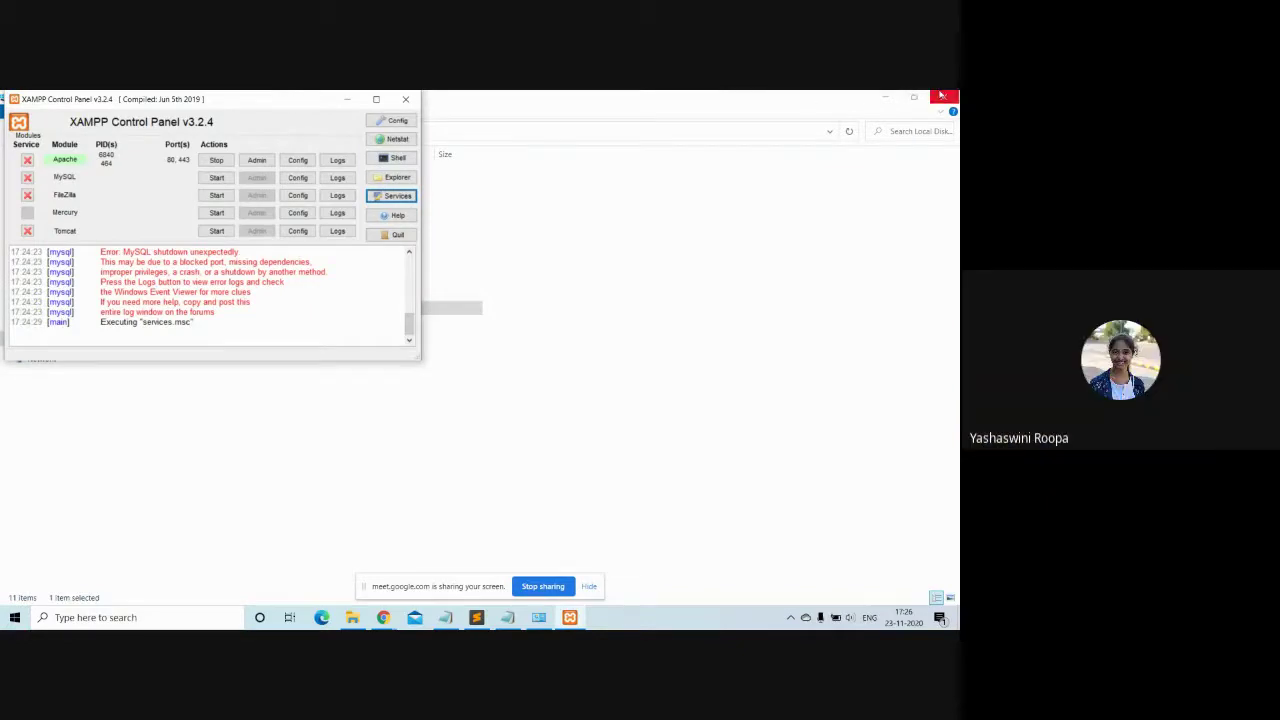
click(940, 97)
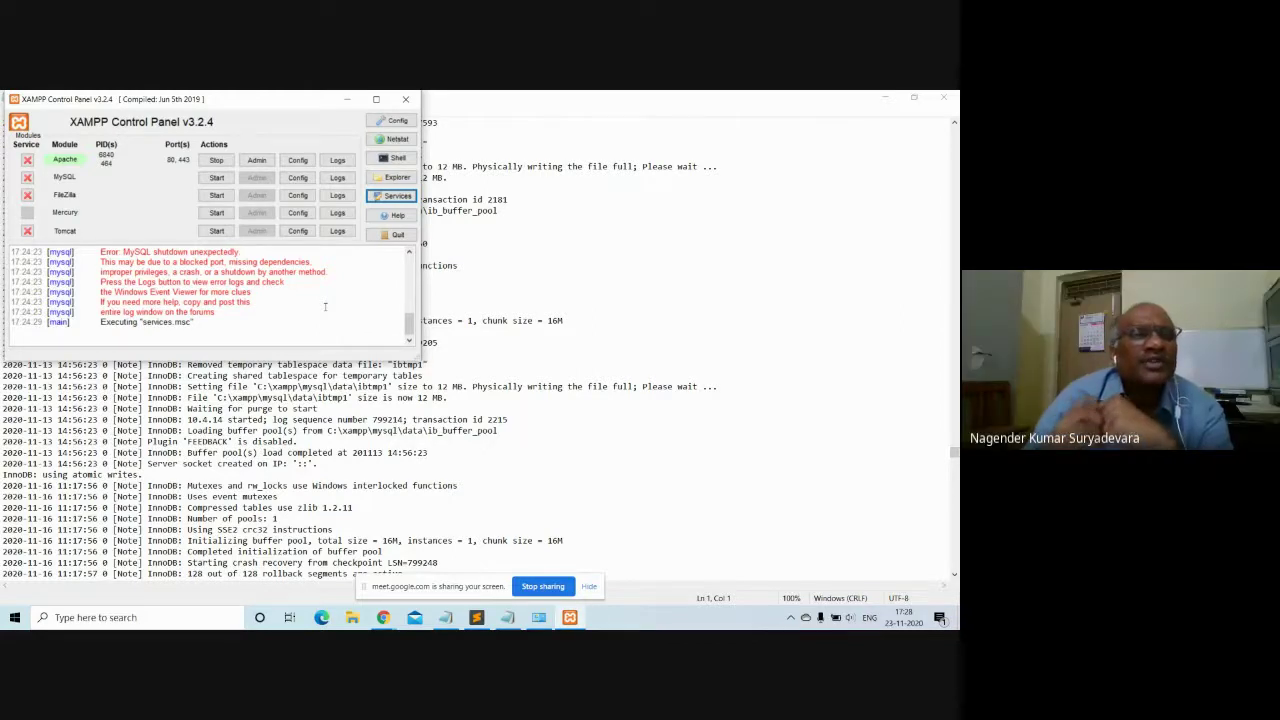
Step: Read the already open mysql_error log down to its last entries and close it
click(620, 330)
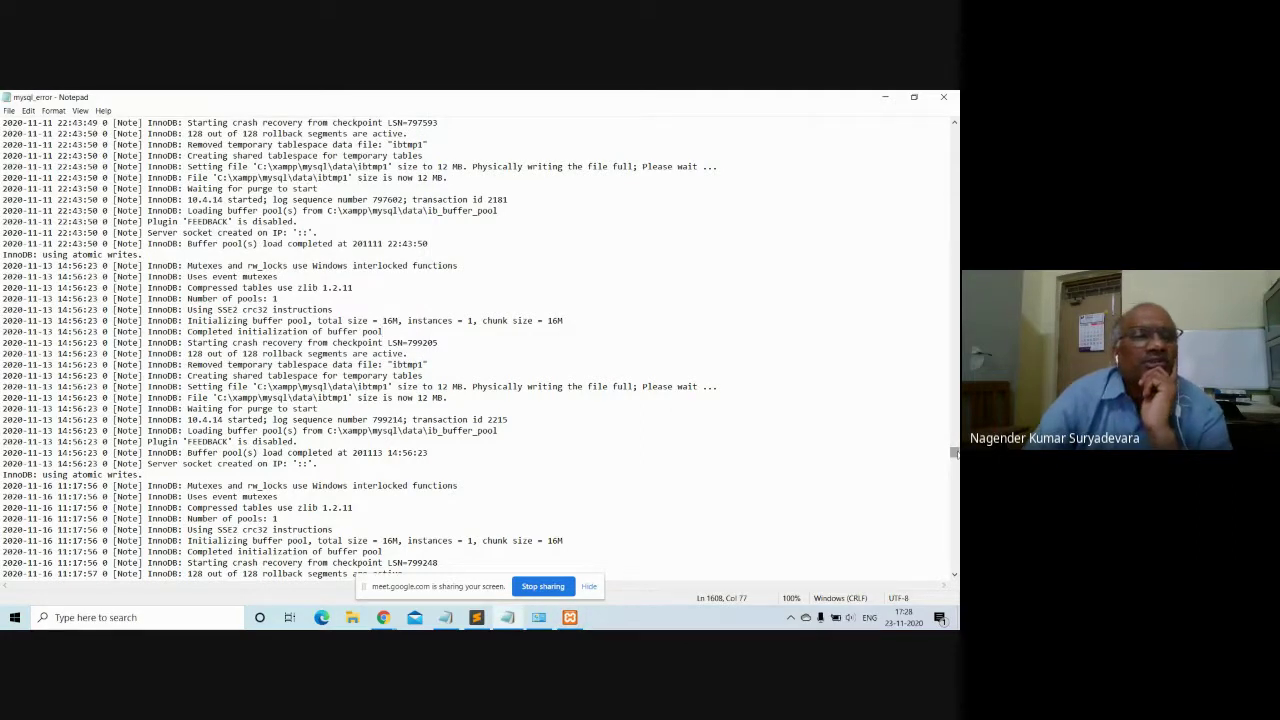
drag(953, 453, 955, 592)
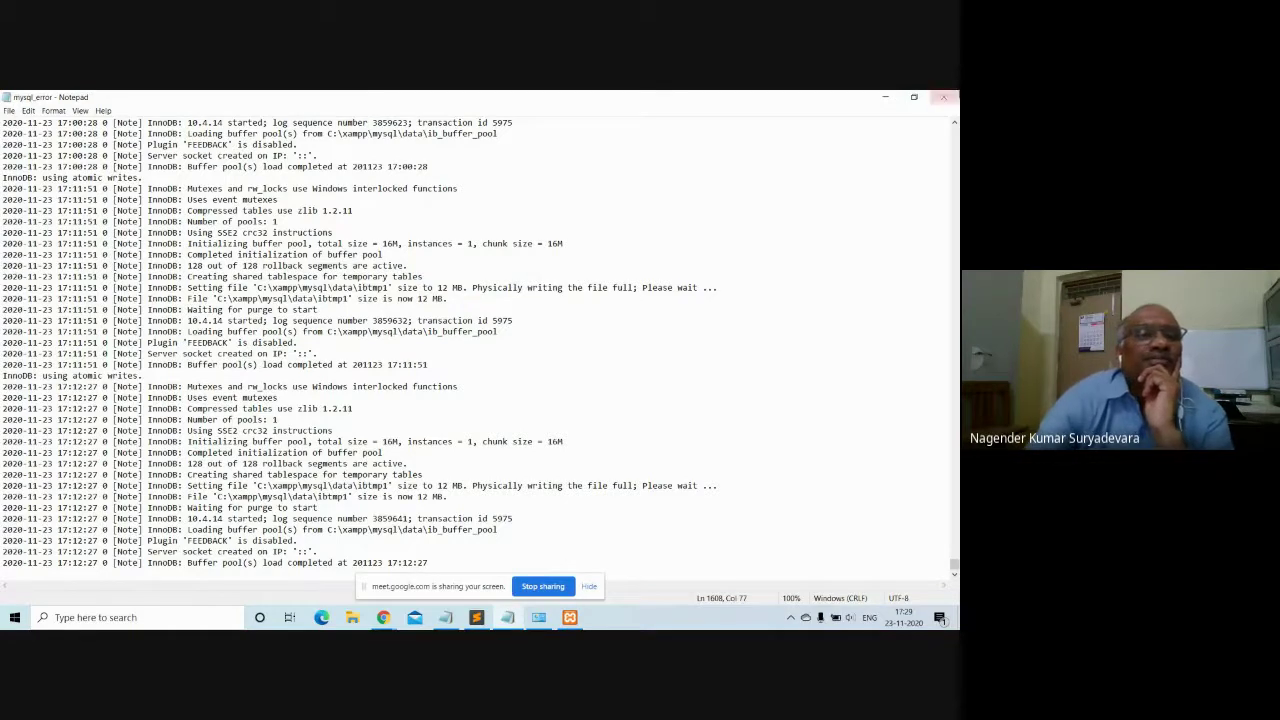
click(943, 97)
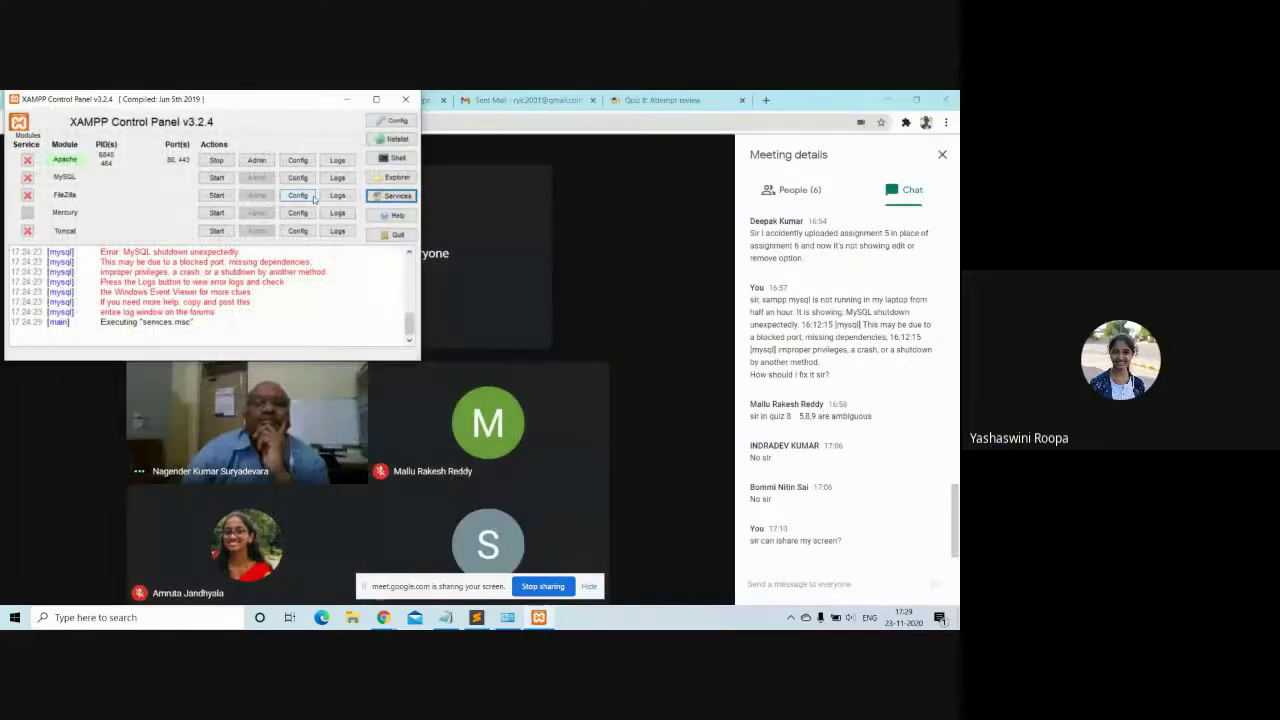
Step: Reopen MySQL's mysql_error.log from XAMPP and examine its most recent entries
click(348, 177)
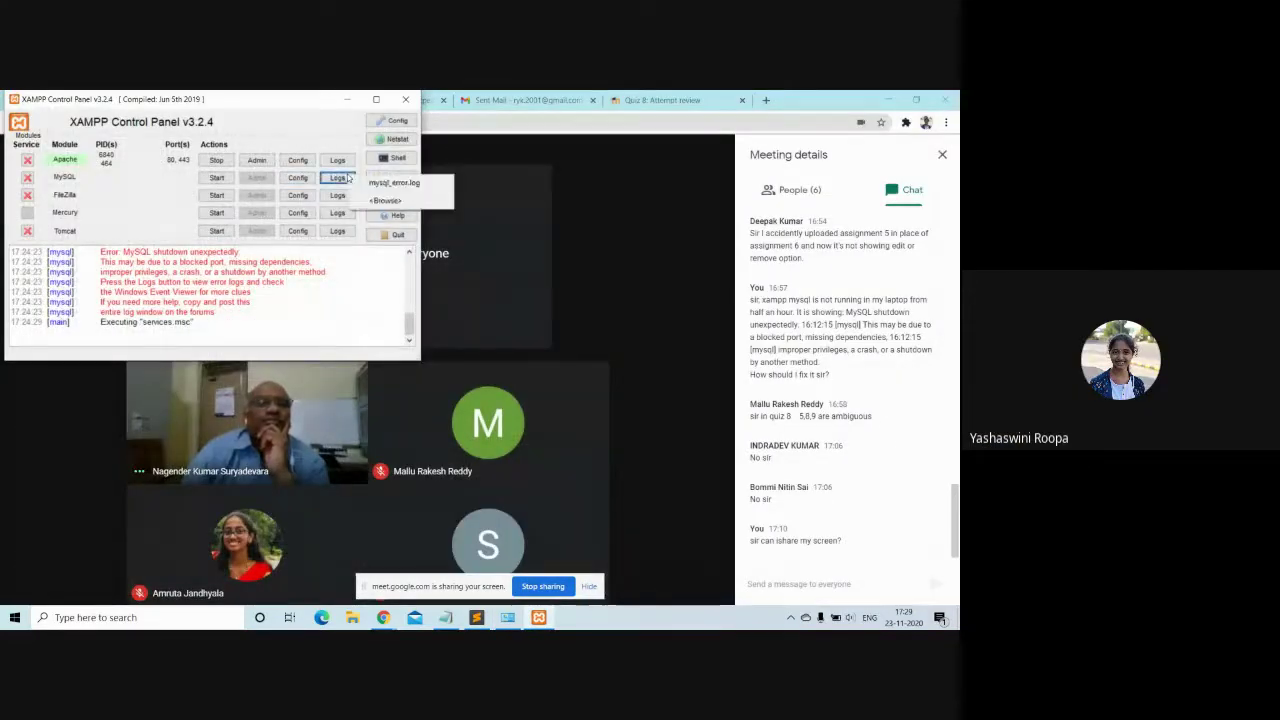
click(367, 183)
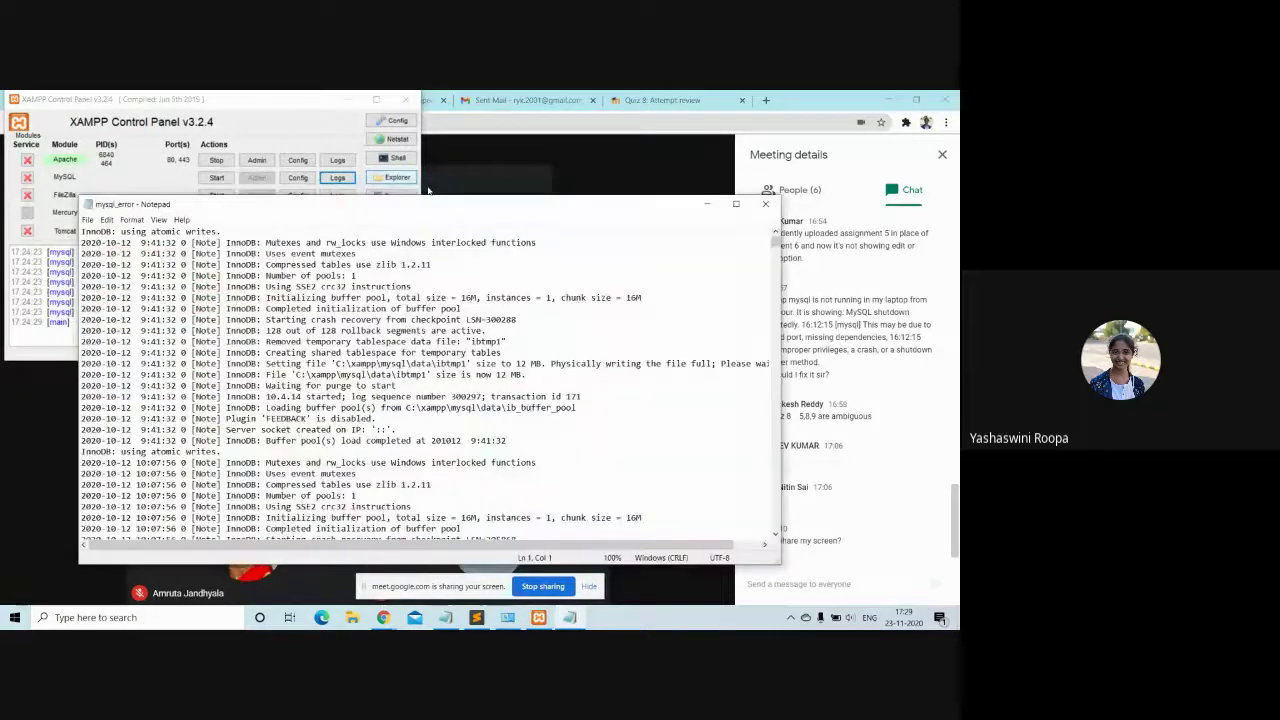
click(736, 206)
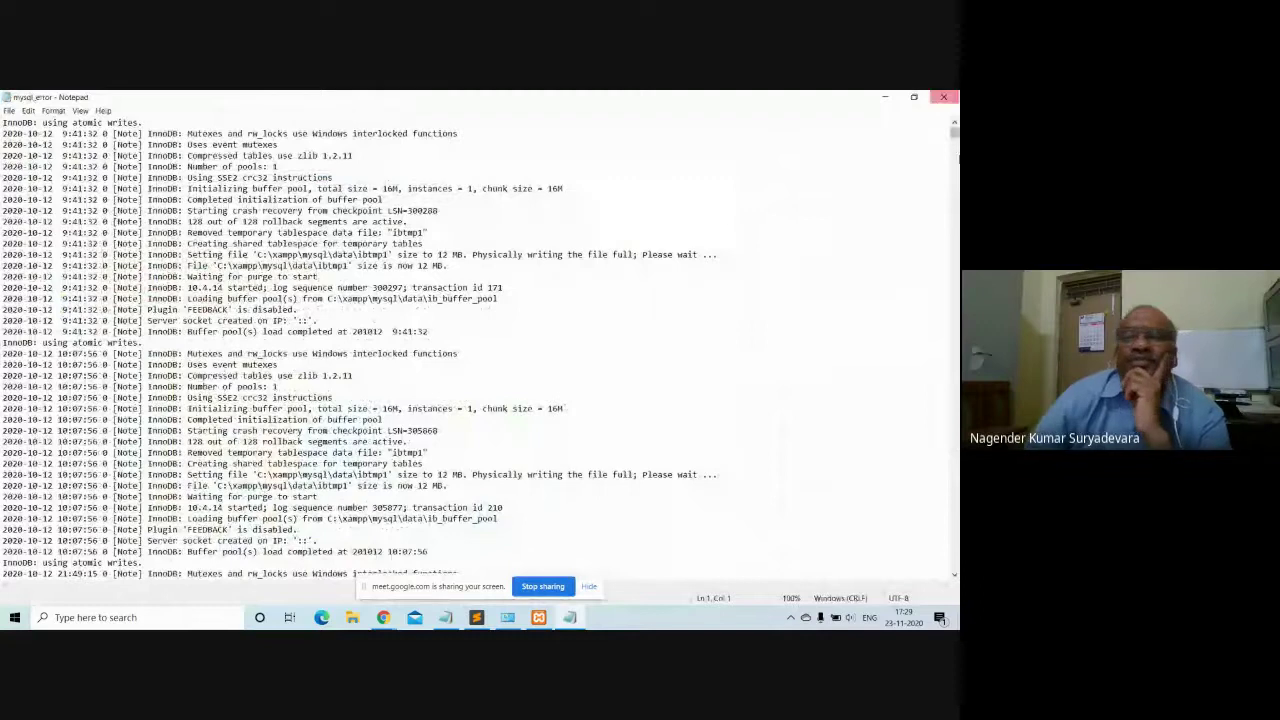
drag(954, 135, 935, 597)
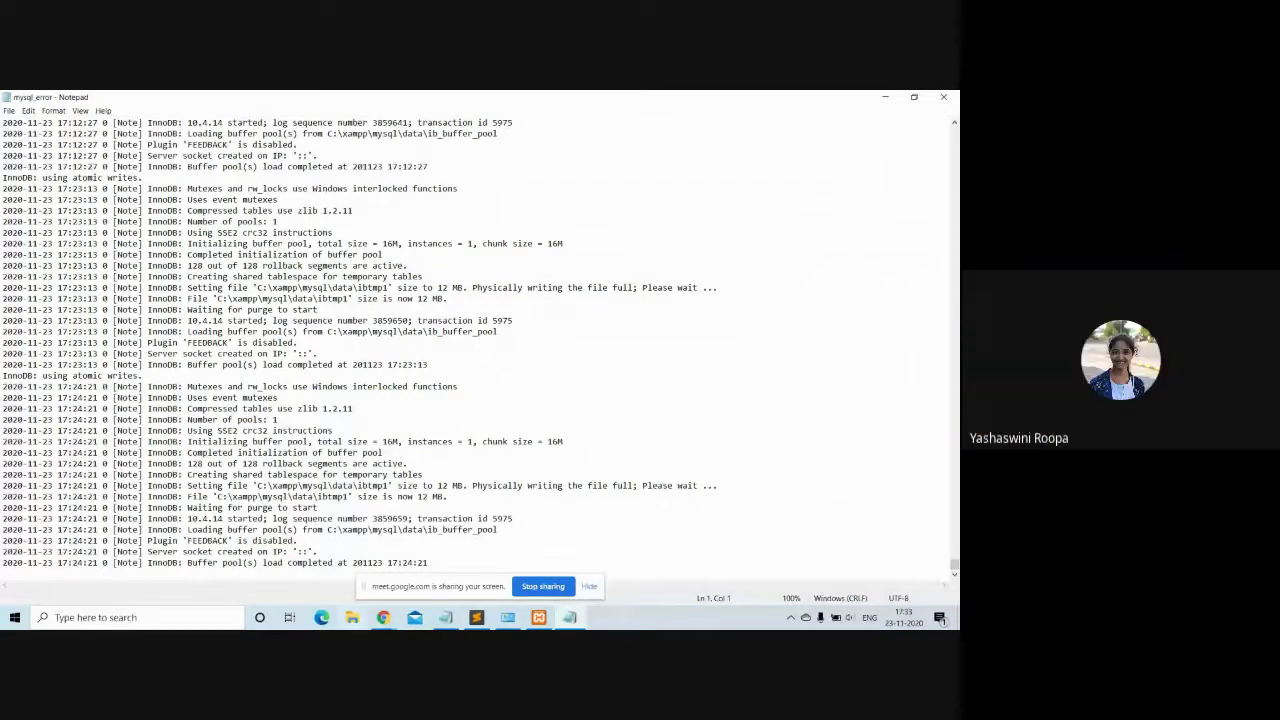
Step: Open the C:\xampp\mysql\data folder in File Explorer
click(352, 617)
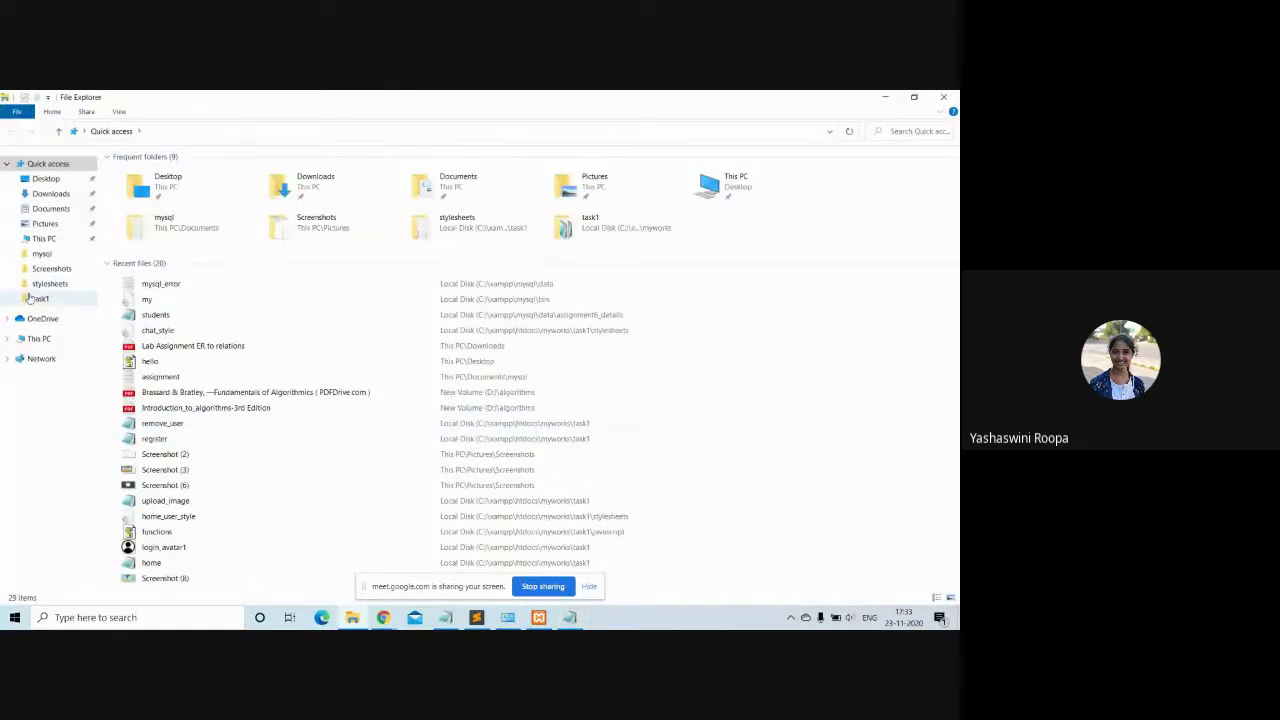
click(38, 298)
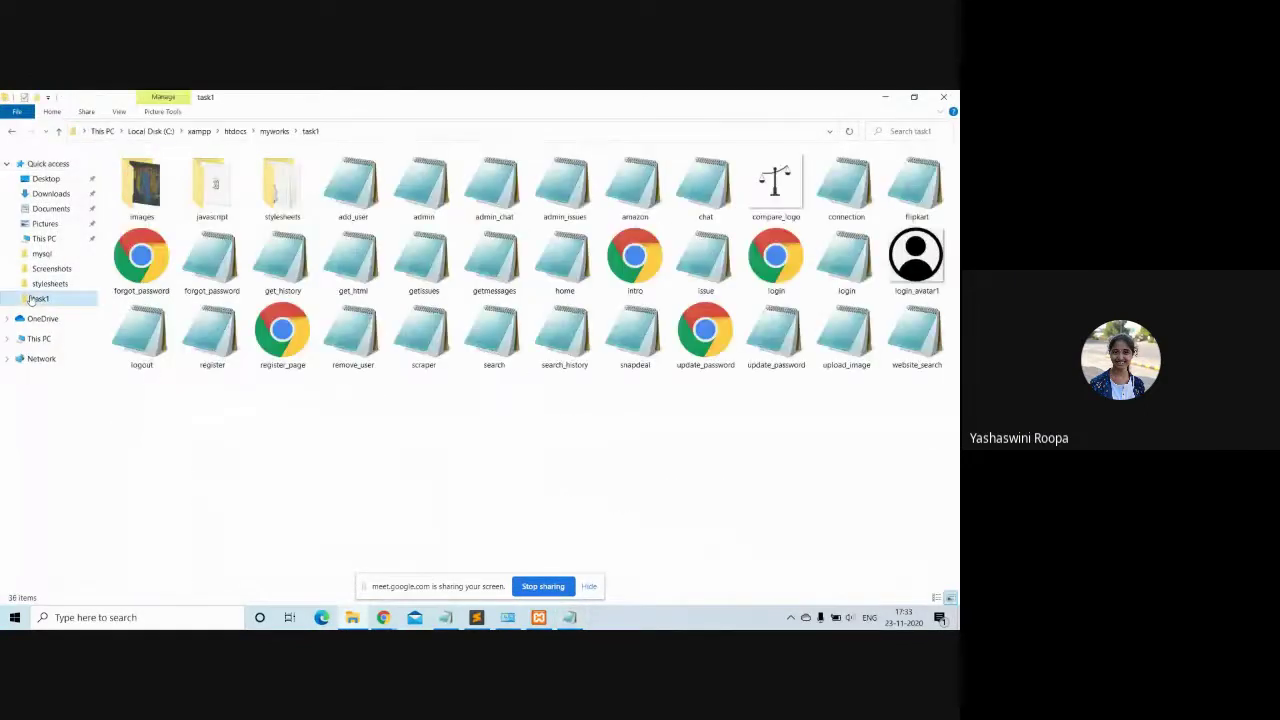
click(200, 131)
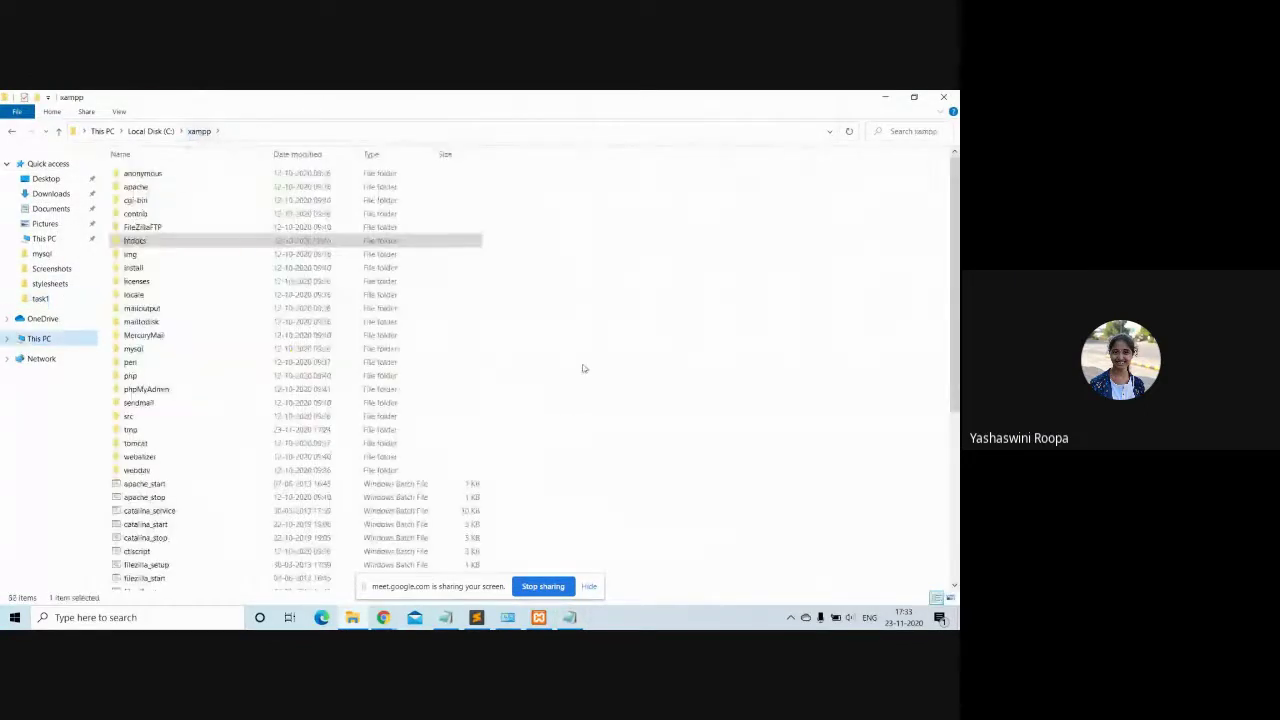
click(164, 132)
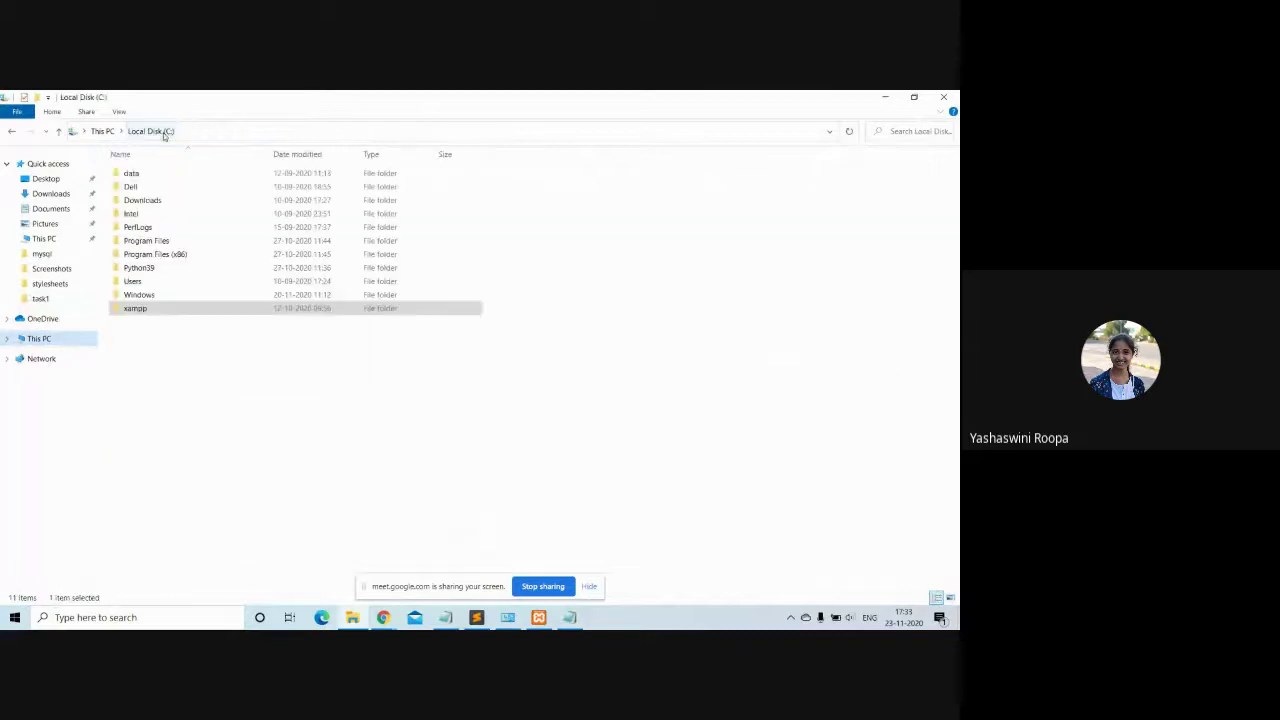
double_click(140, 312)
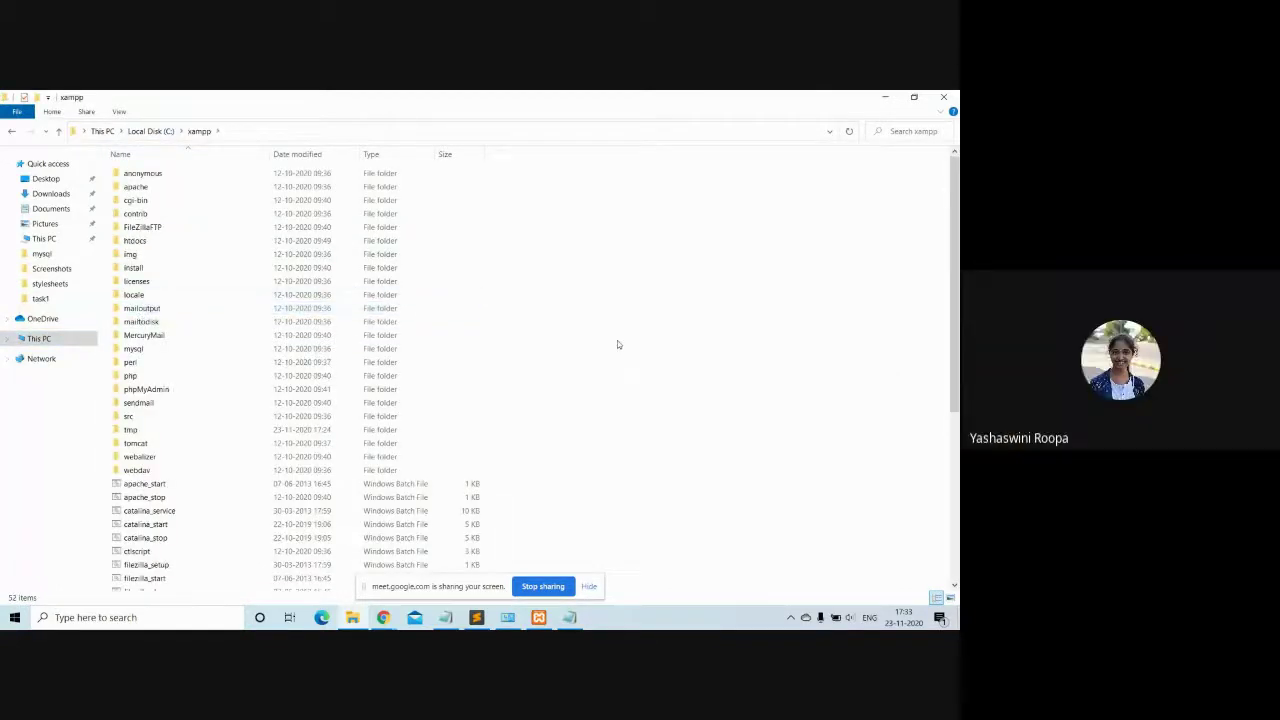
click(135, 349)
double_click(135, 349)
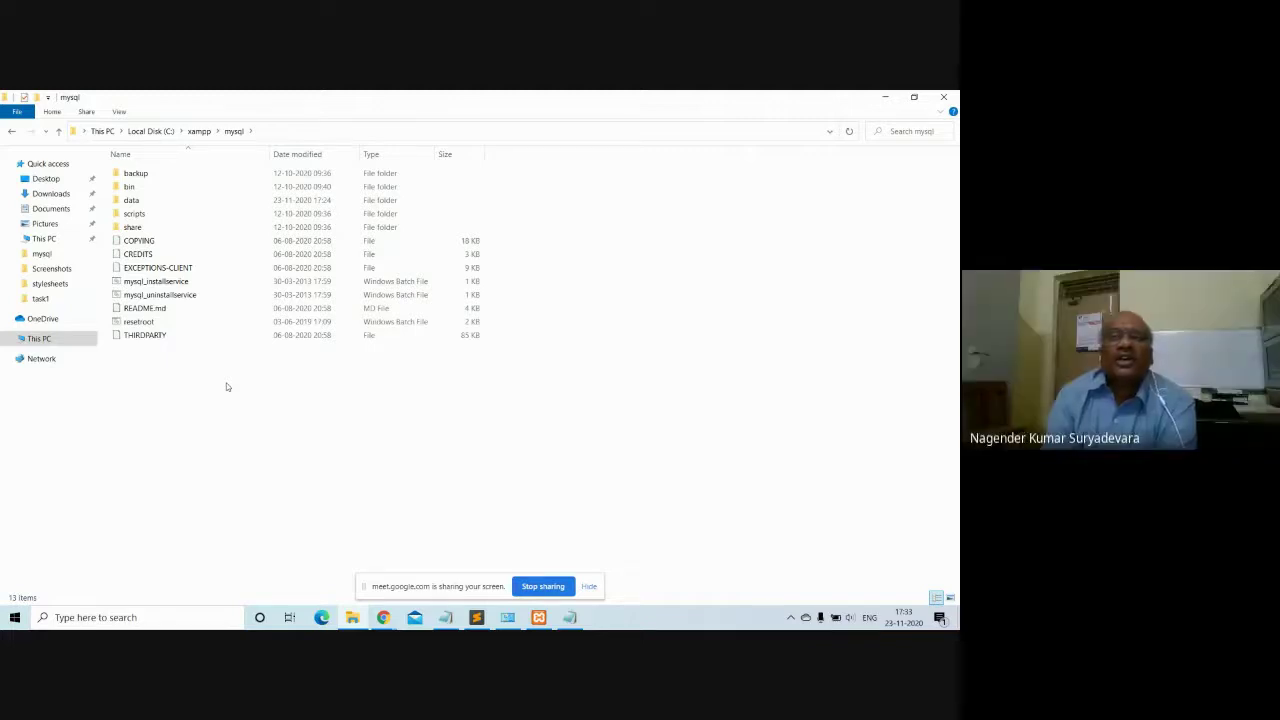
double_click(118, 203)
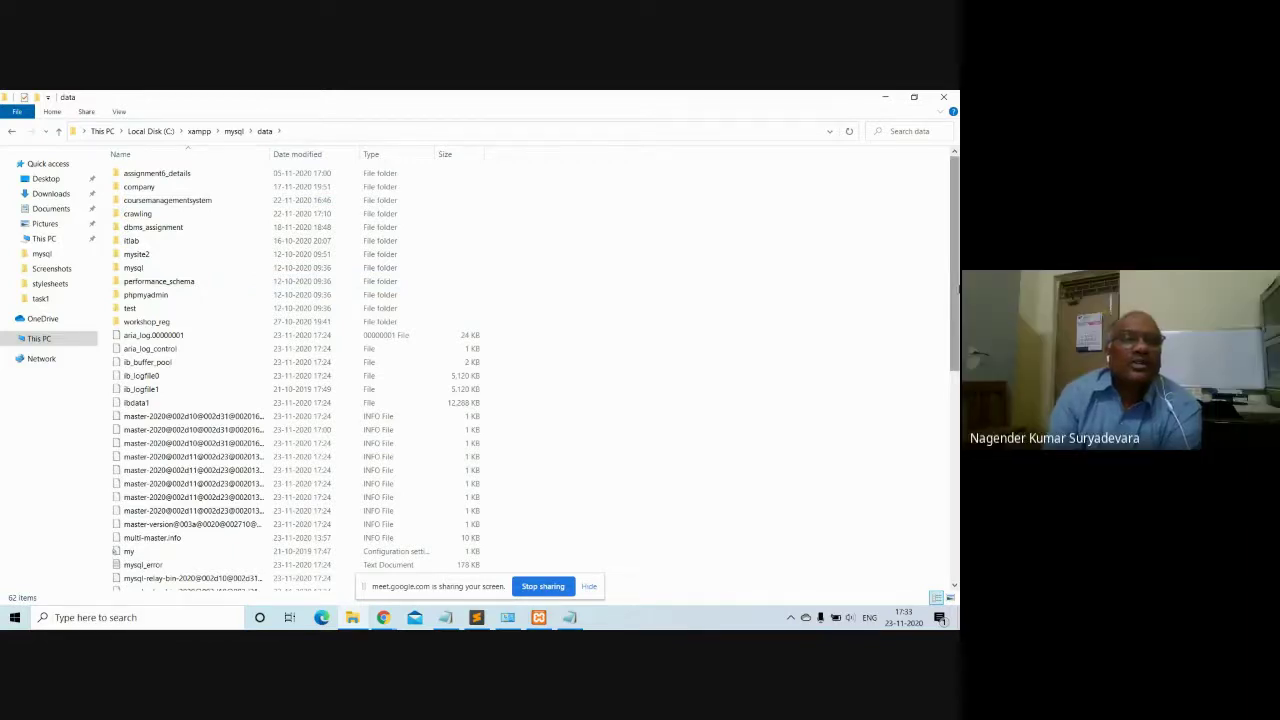
Step: Delete the aria_log.00000001 and aria_log_control files from the MySQL data folder
drag(955, 291, 954, 288)
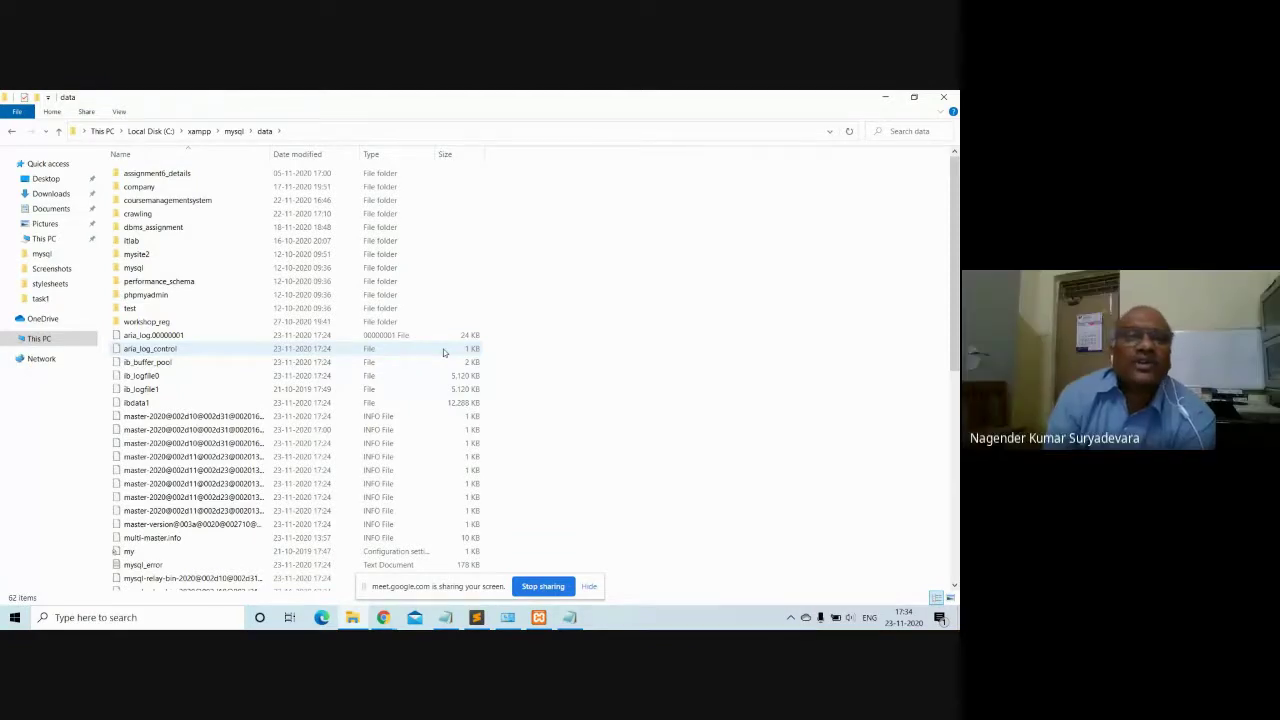
drag(505, 349, 437, 339)
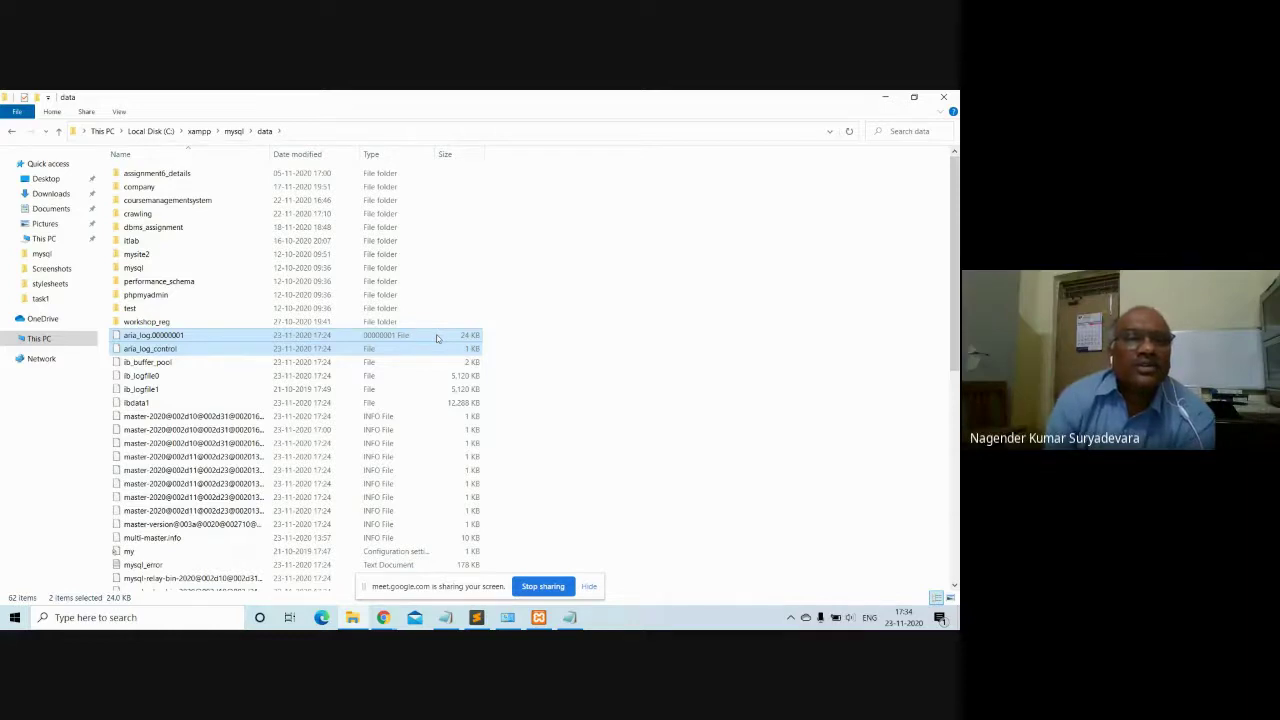
key(Delete)
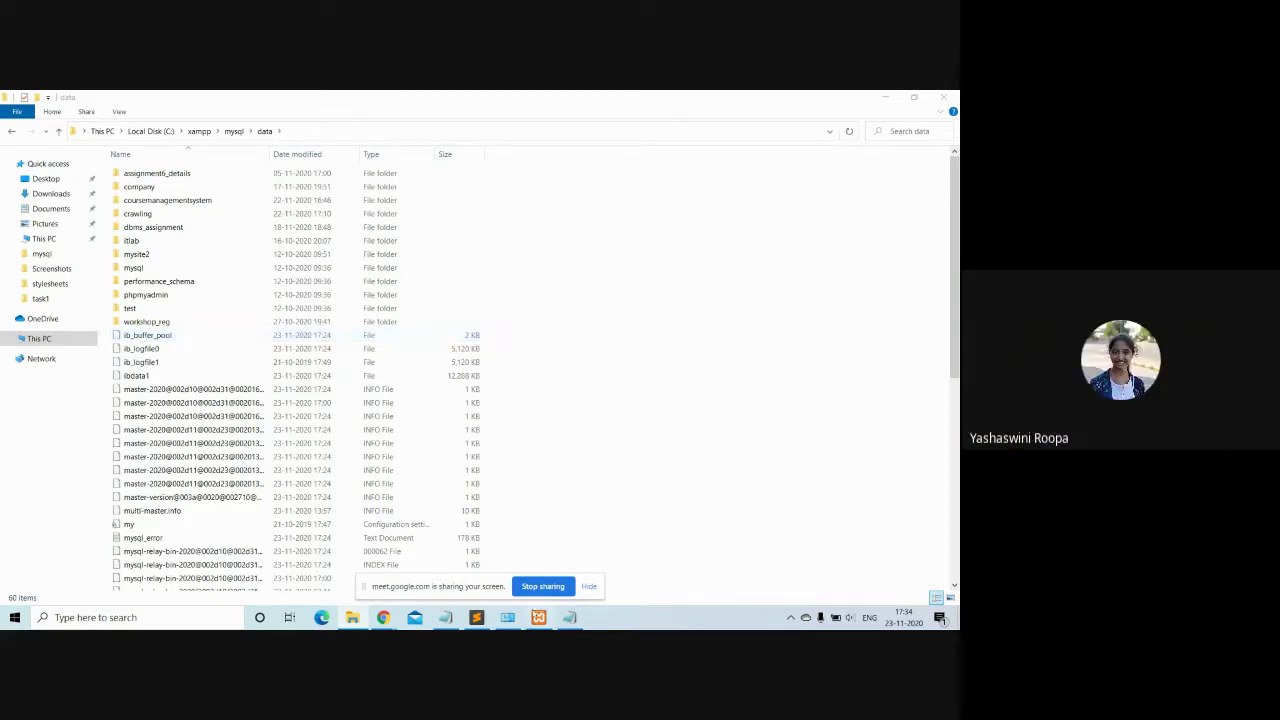
Step: Stop Apache, then close and relaunch the XAMPP Control Panel
click(538, 617)
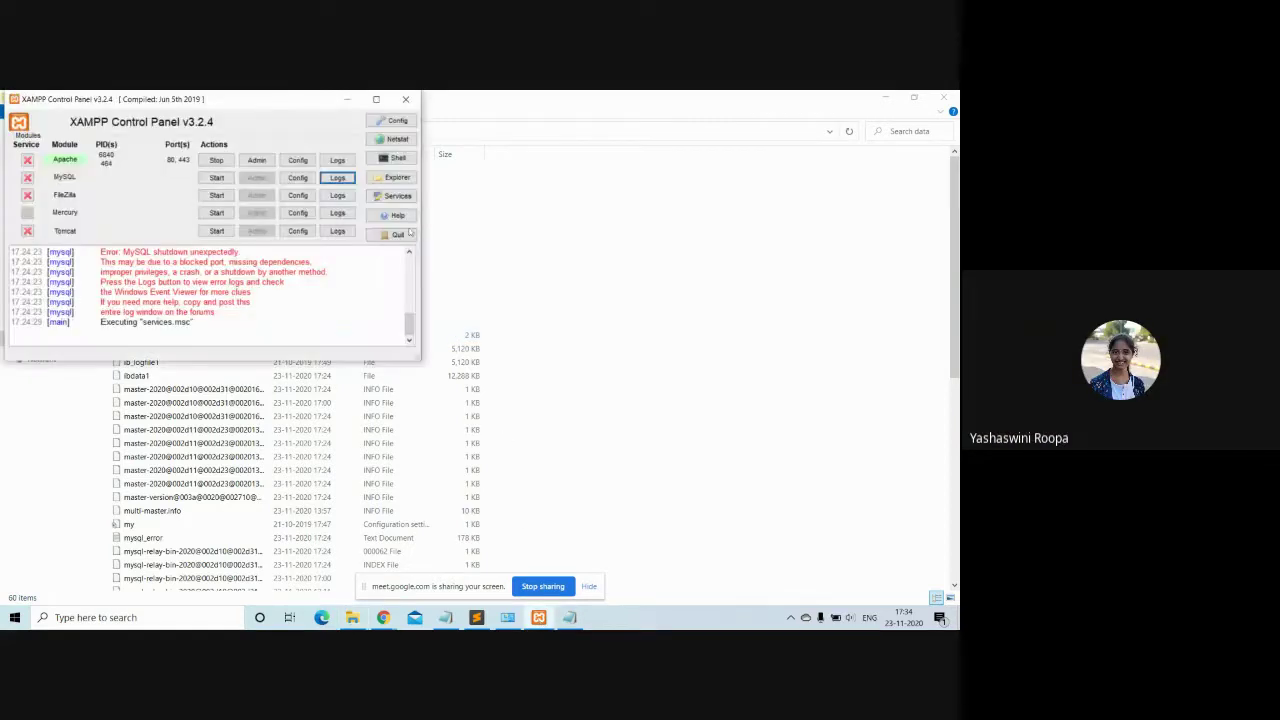
click(224, 165)
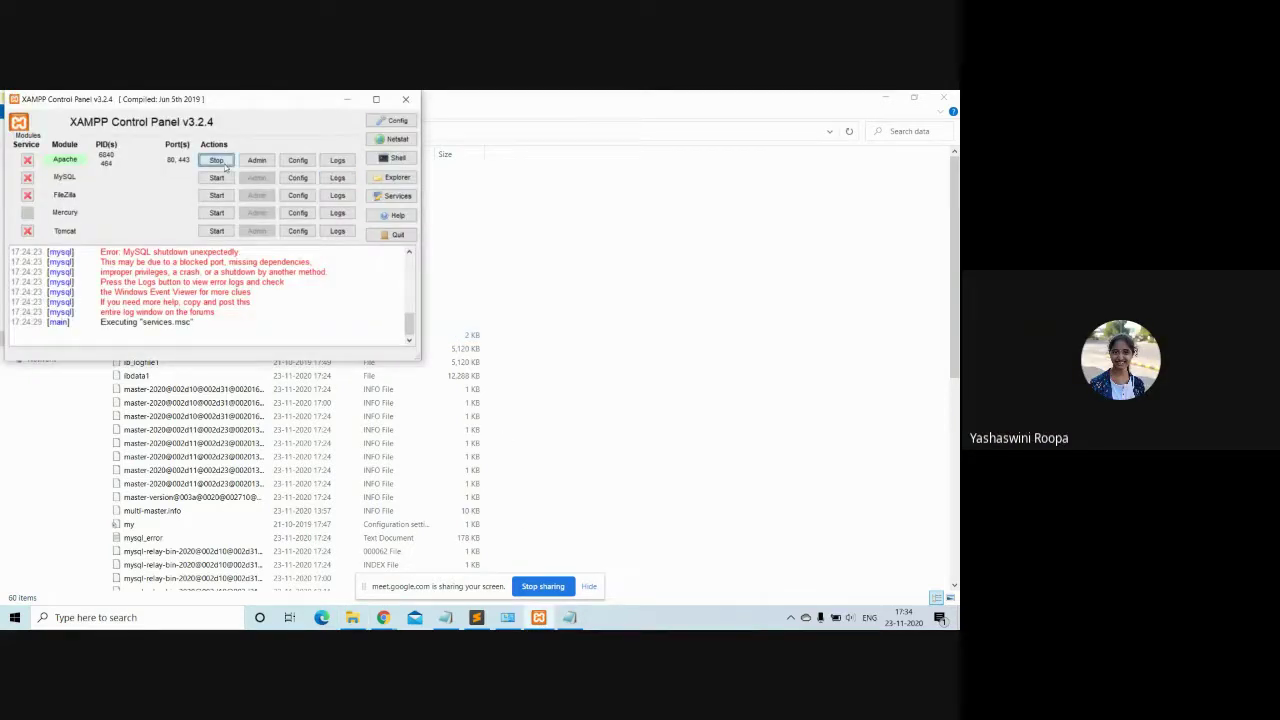
click(406, 101)
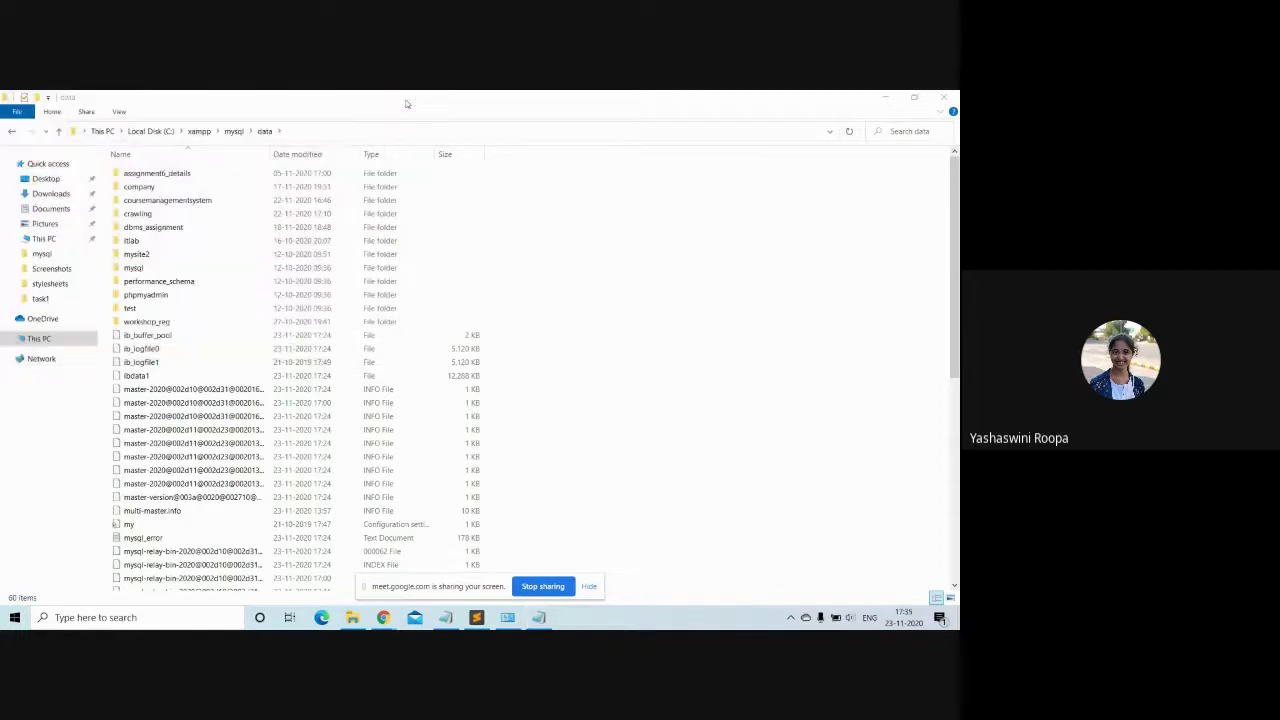
click(111, 625)
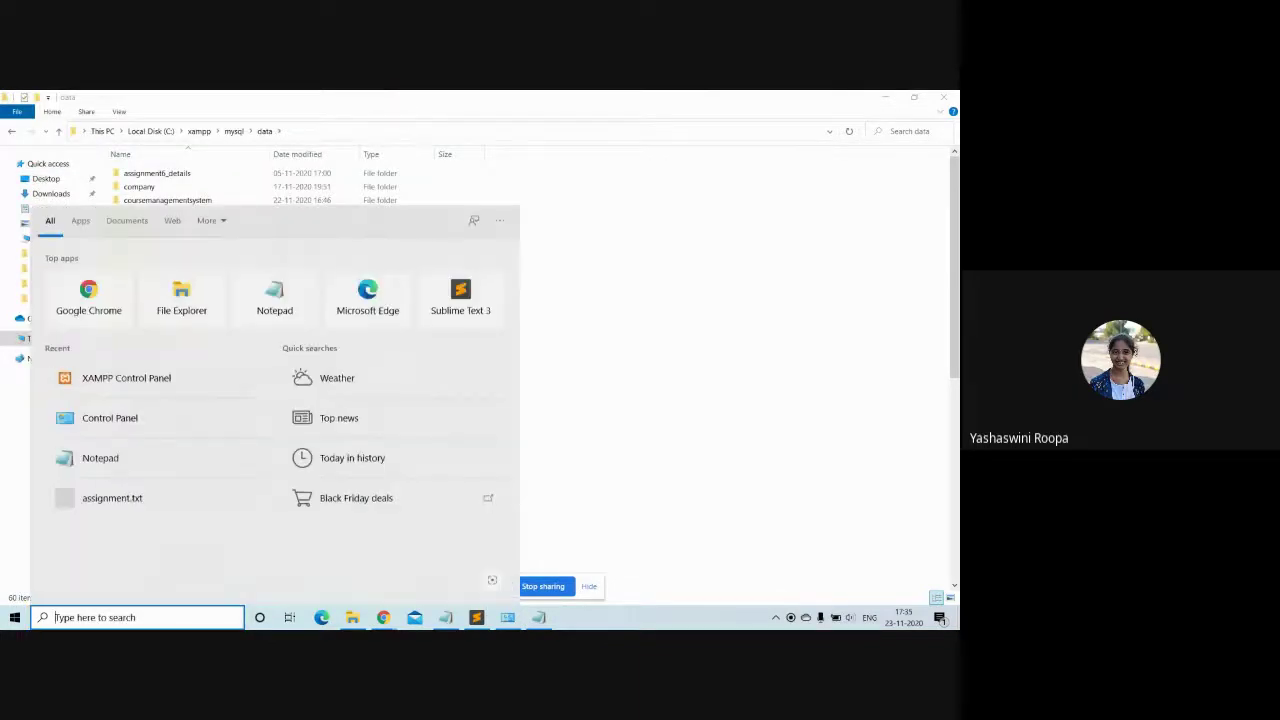
text(xa)
key(Escape)
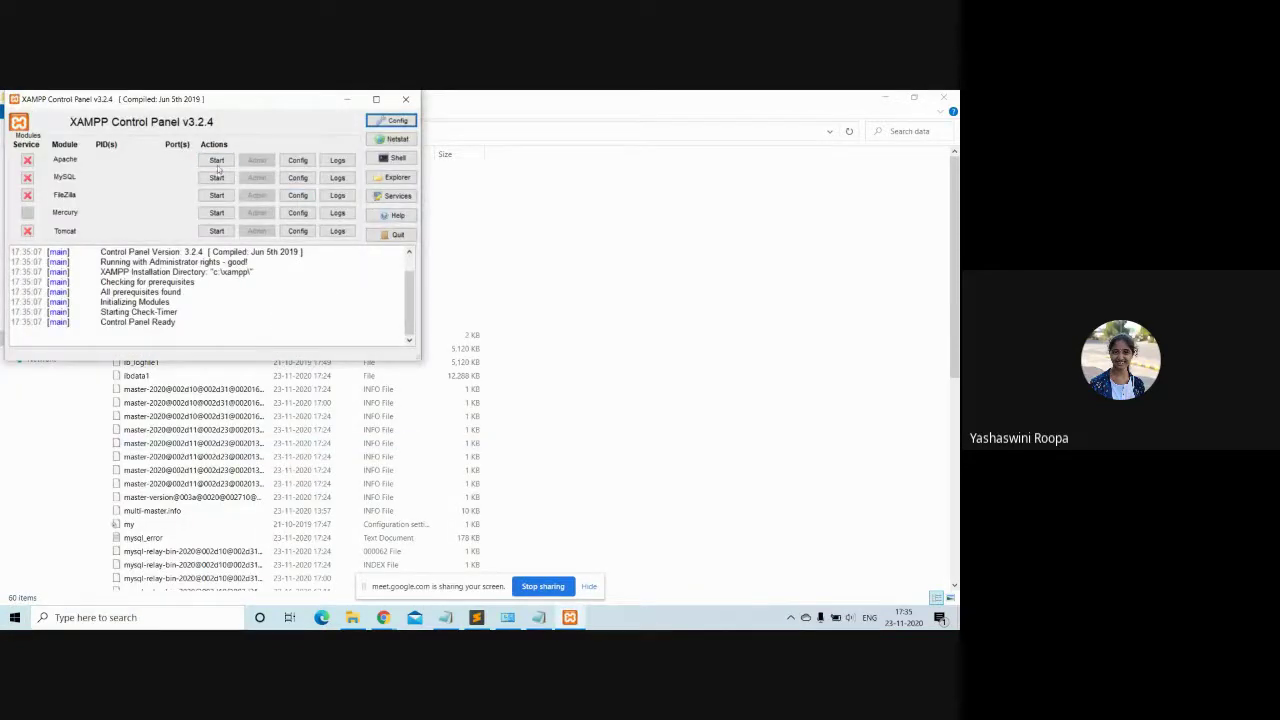
Step: Start the Apache module and try to start the MySQL module in XAMPP
click(217, 162)
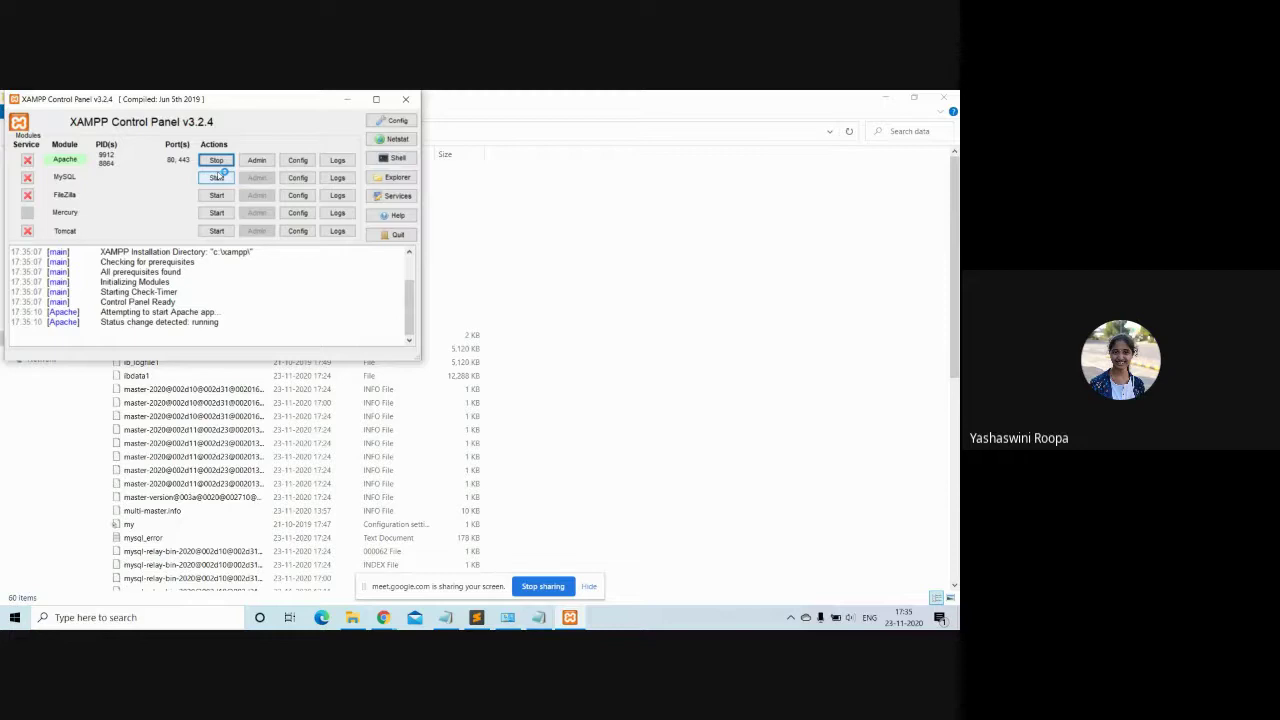
click(218, 176)
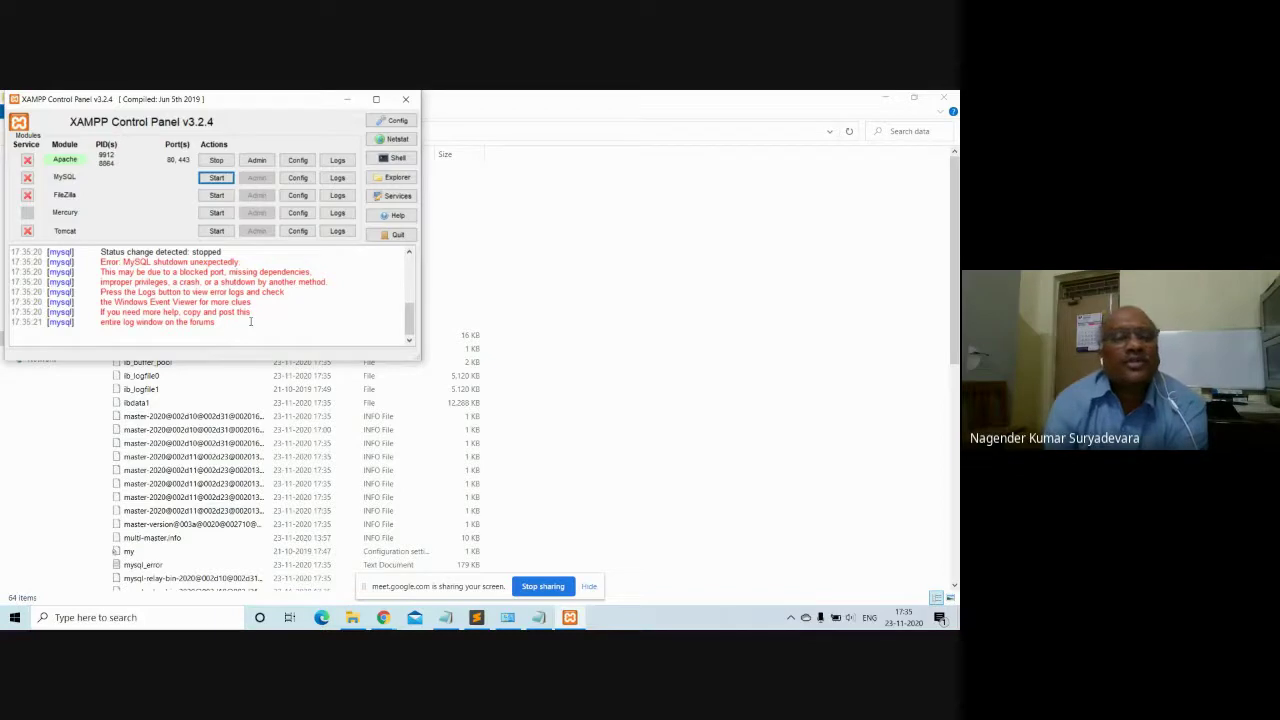
Step: Copy the eight folders from assignment6_details to mysql out of the MySQL data folder onto the D: drive
click(728, 366)
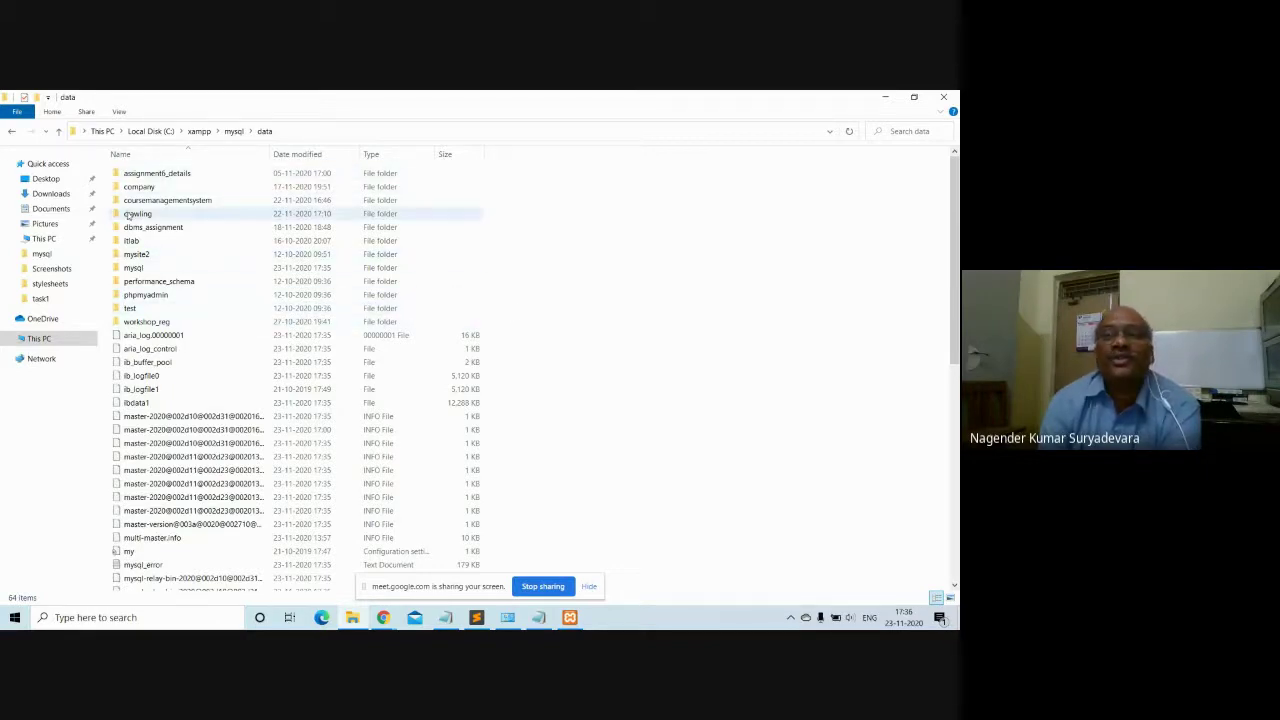
drag(102, 166, 307, 274)
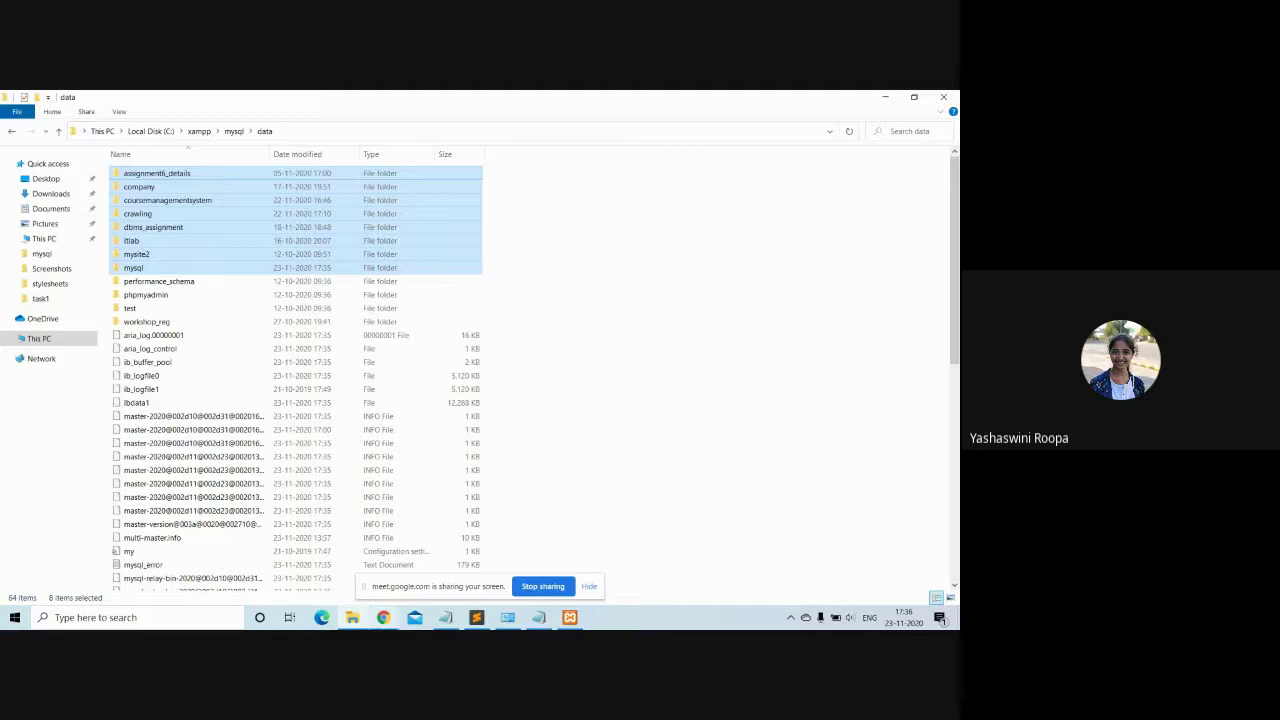
click(44, 338)
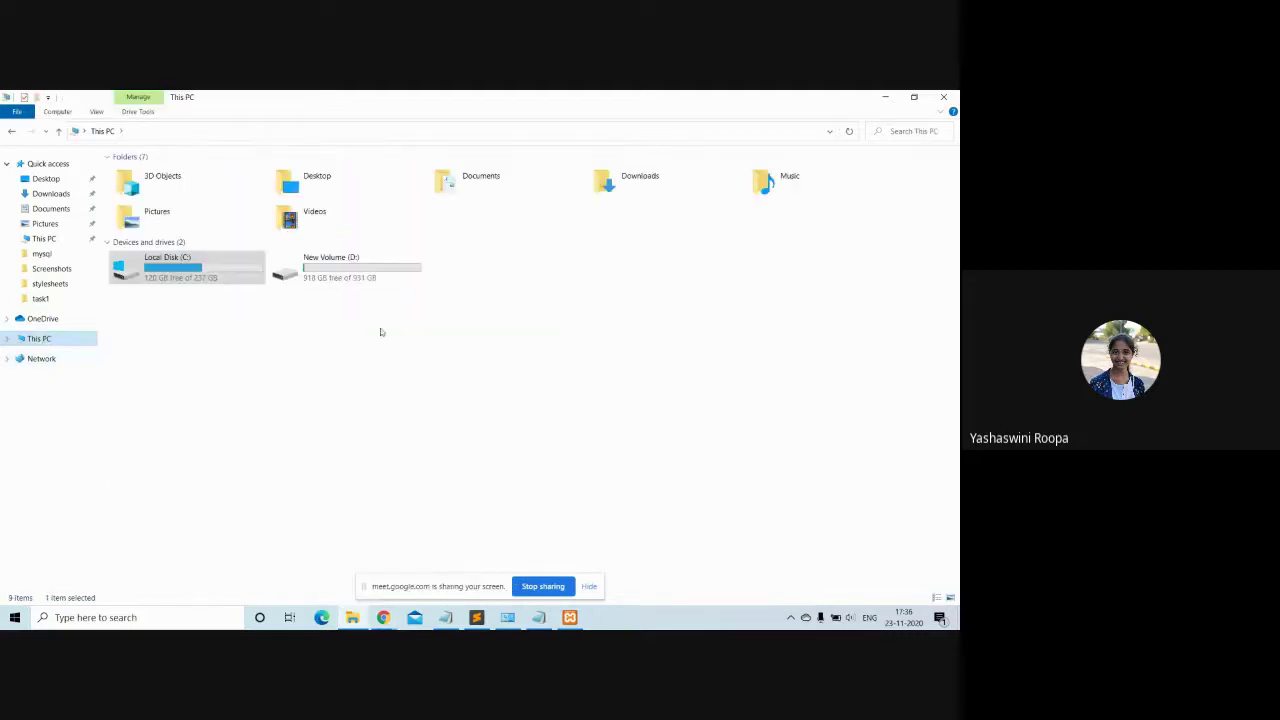
double_click(338, 263)
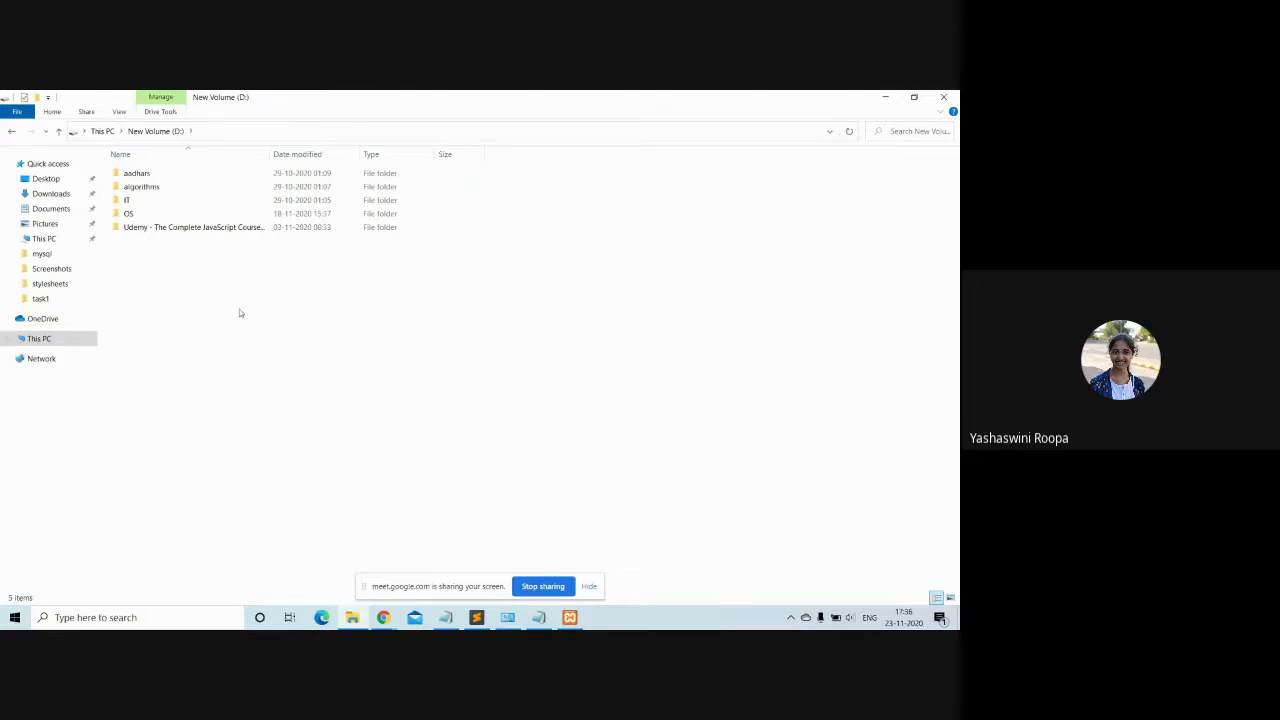
key(ctrl+v)
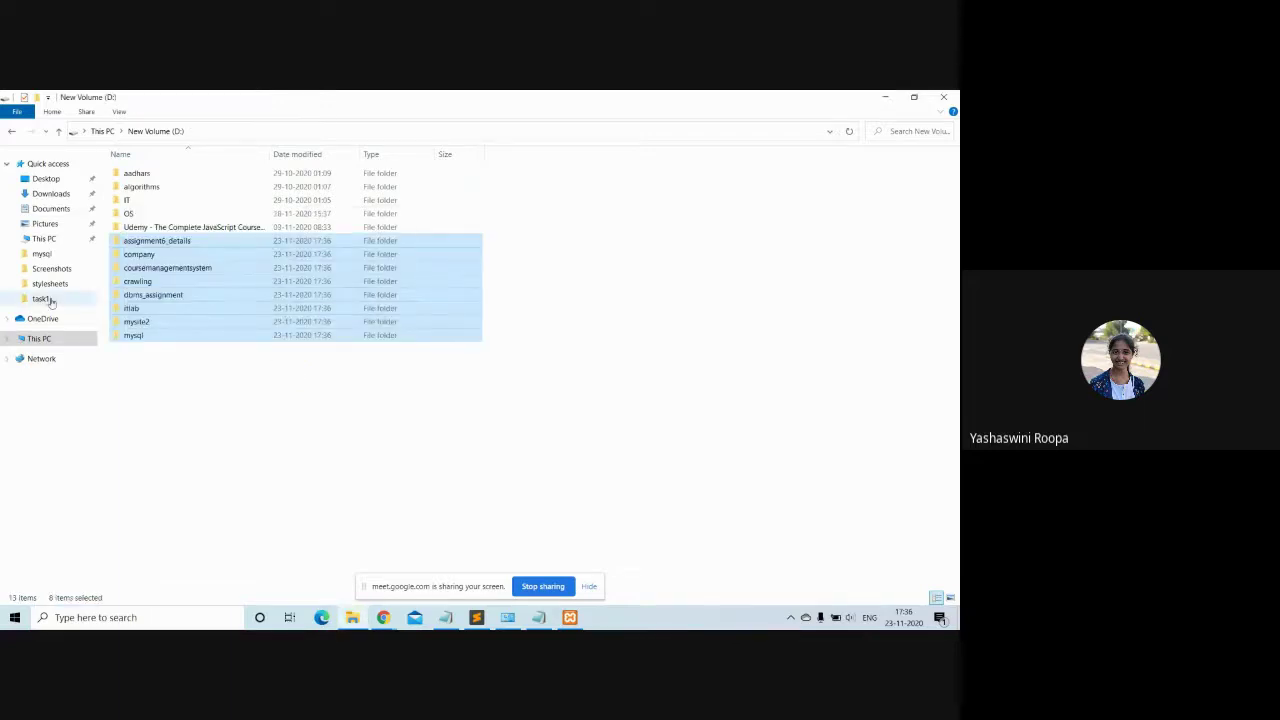
click(44, 299)
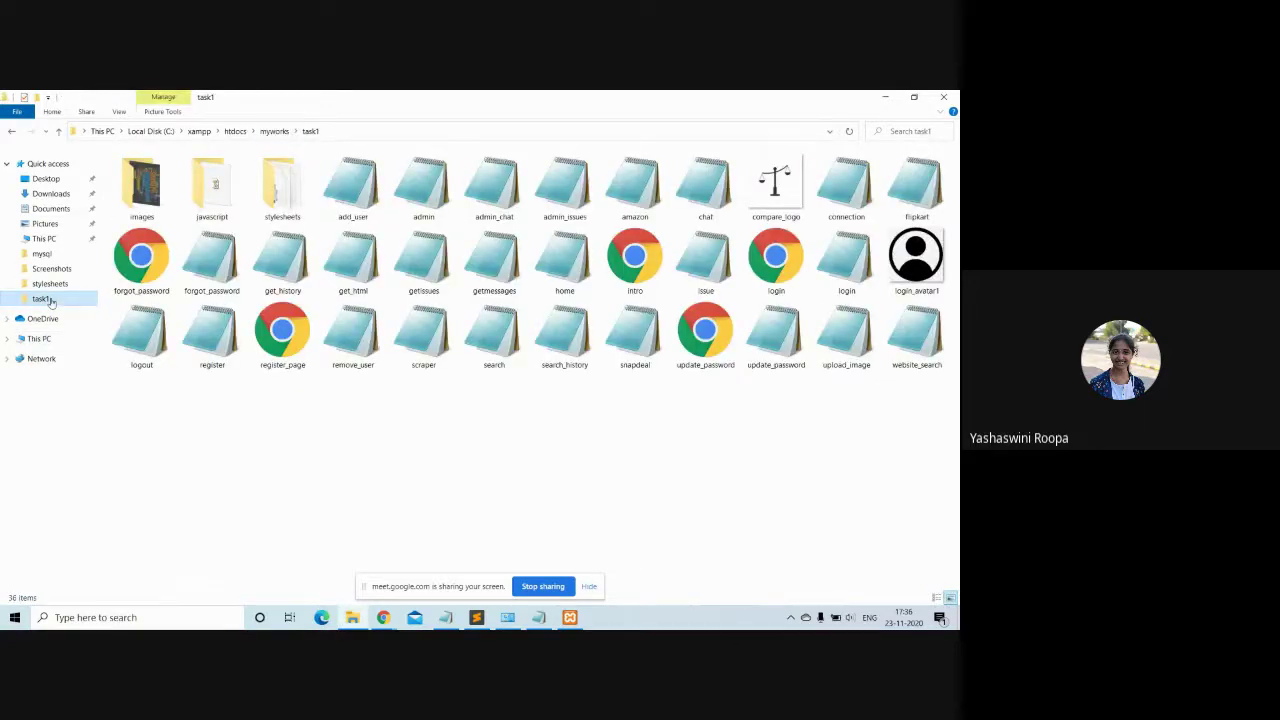
click(200, 131)
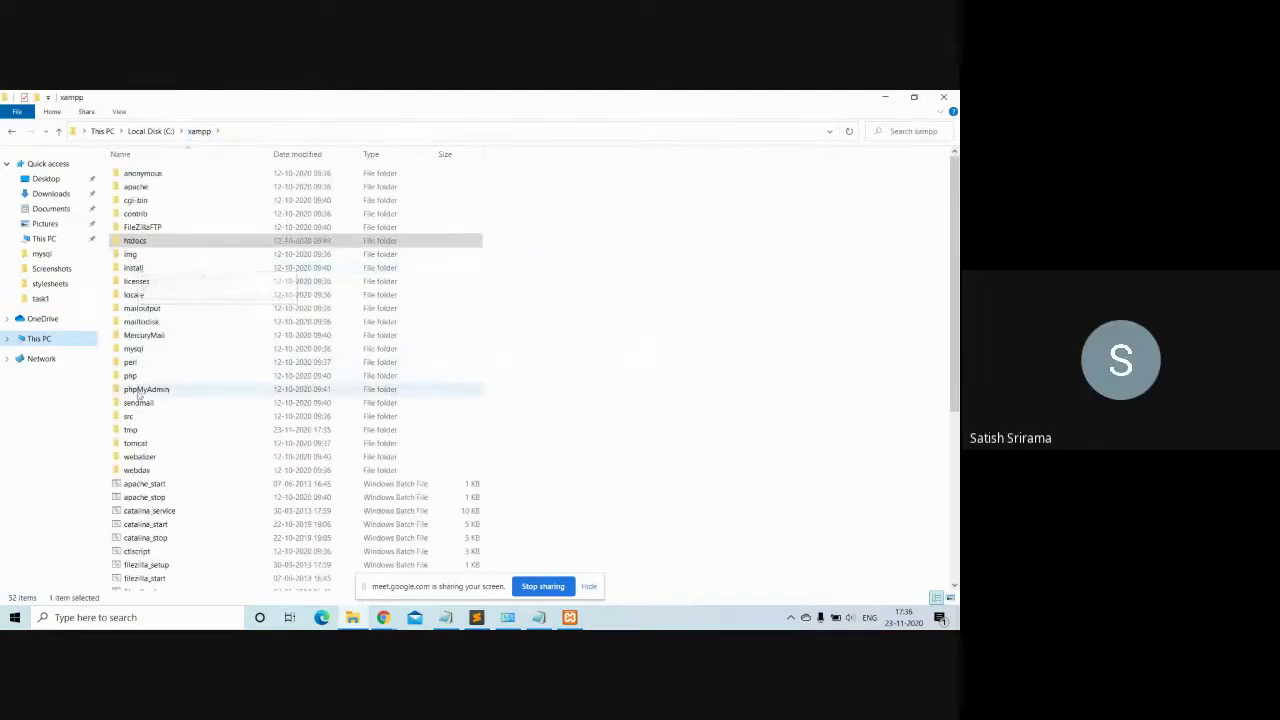
double_click(133, 349)
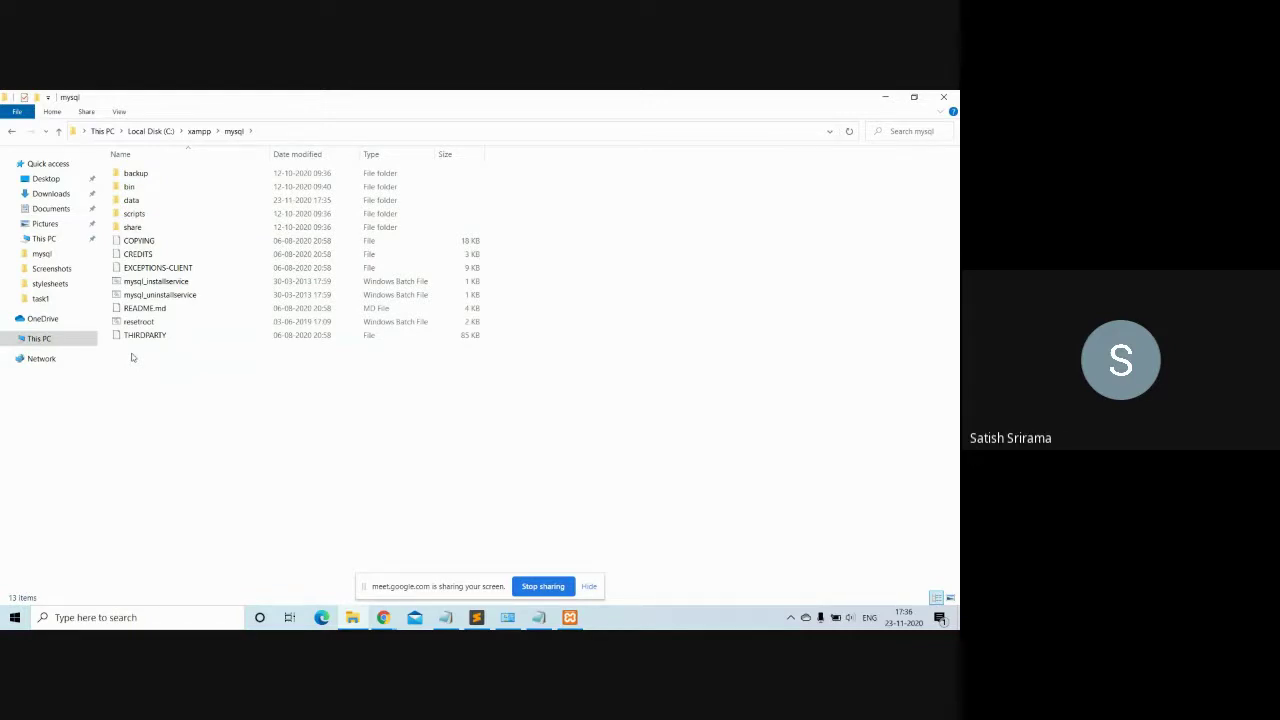
Step: Create a new folder on the D: drive and name it sql
click(55, 339)
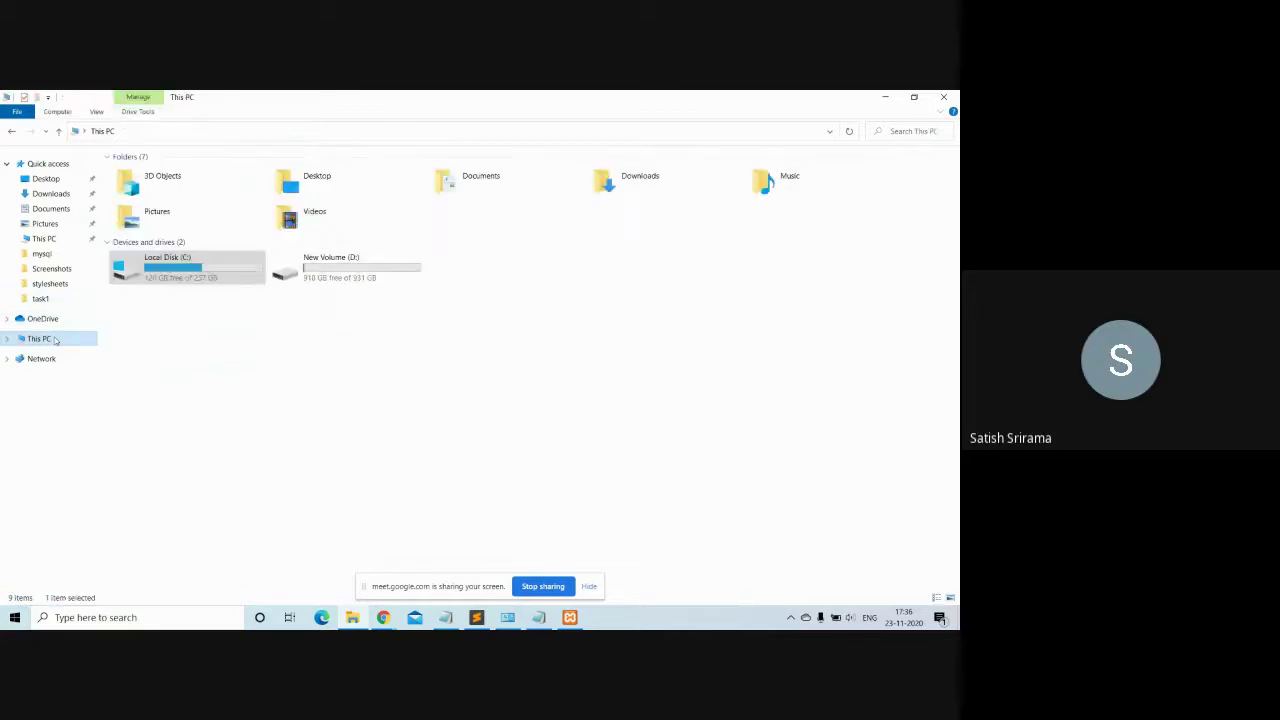
double_click(345, 263)
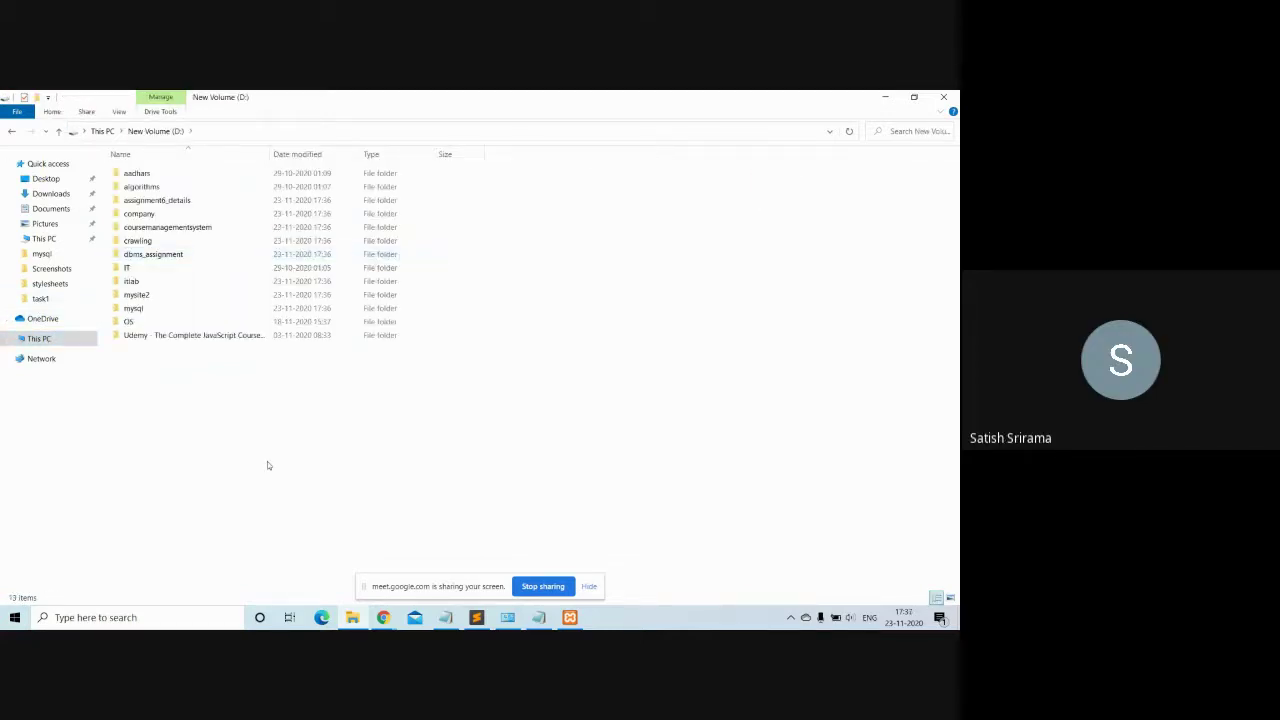
right_click(561, 346)
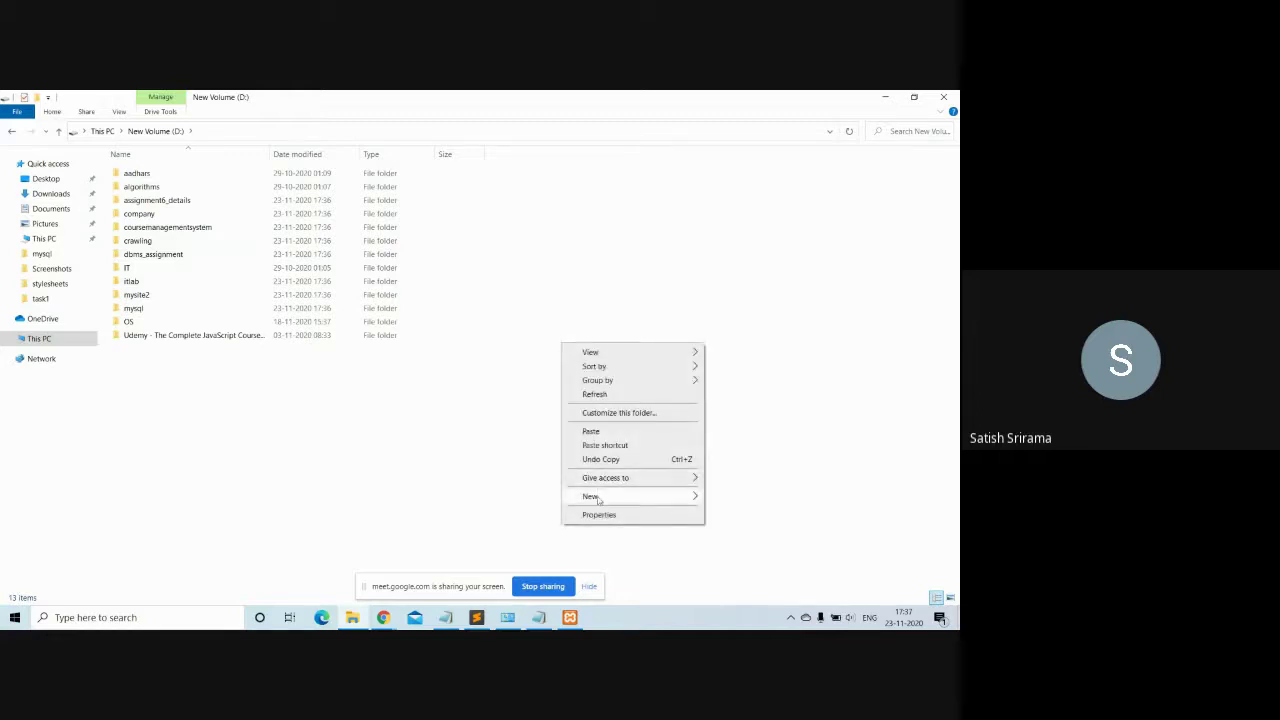
mouse_move(598, 499)
click(722, 495)
click(722, 497)
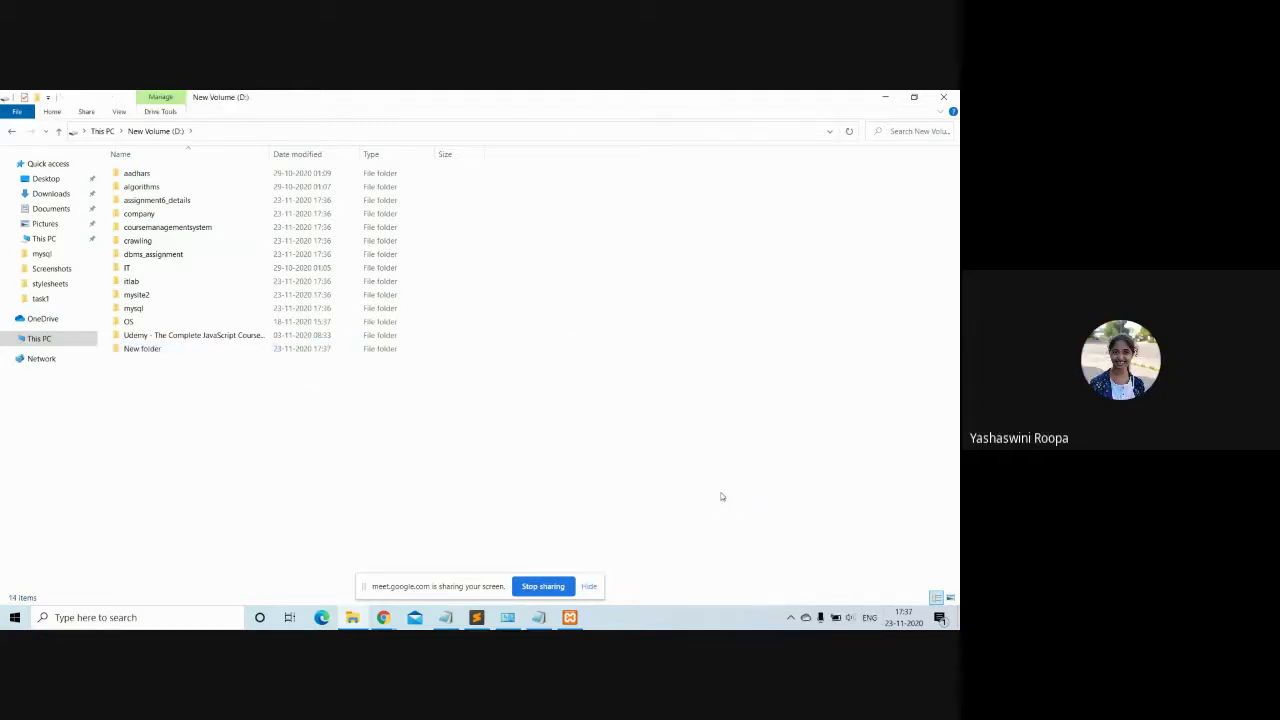
click(131, 350)
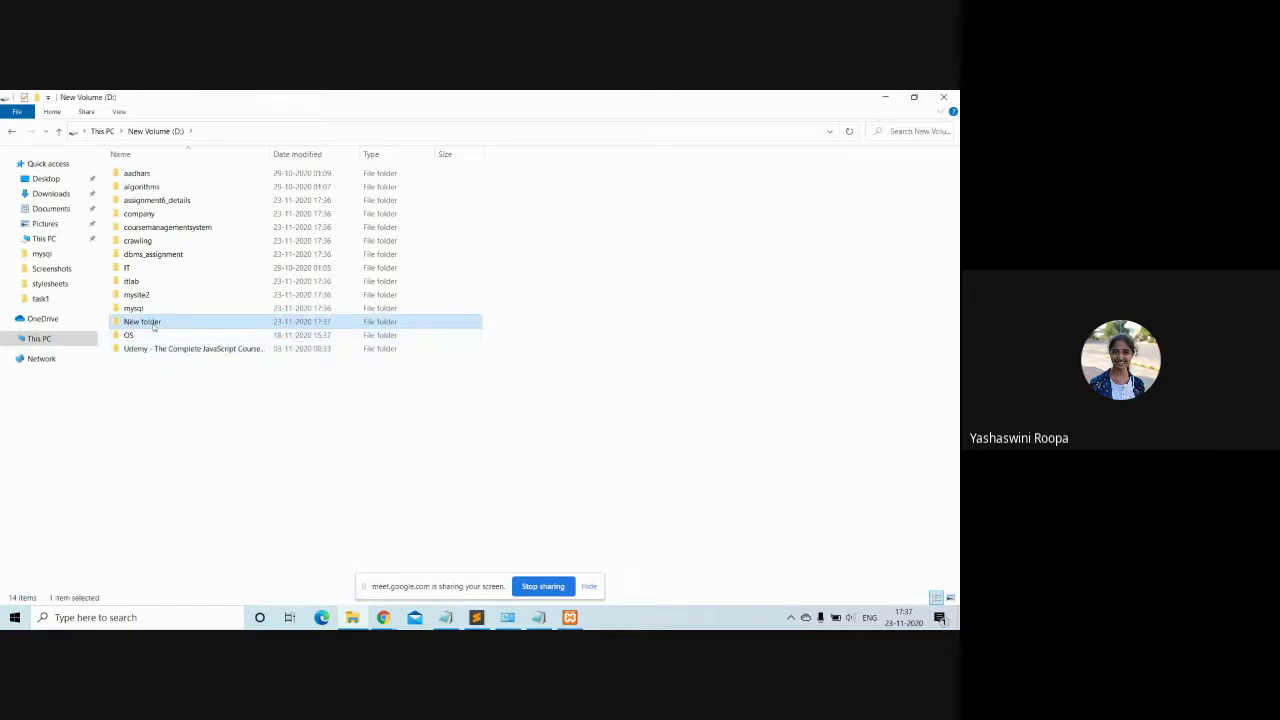
right_click(153, 328)
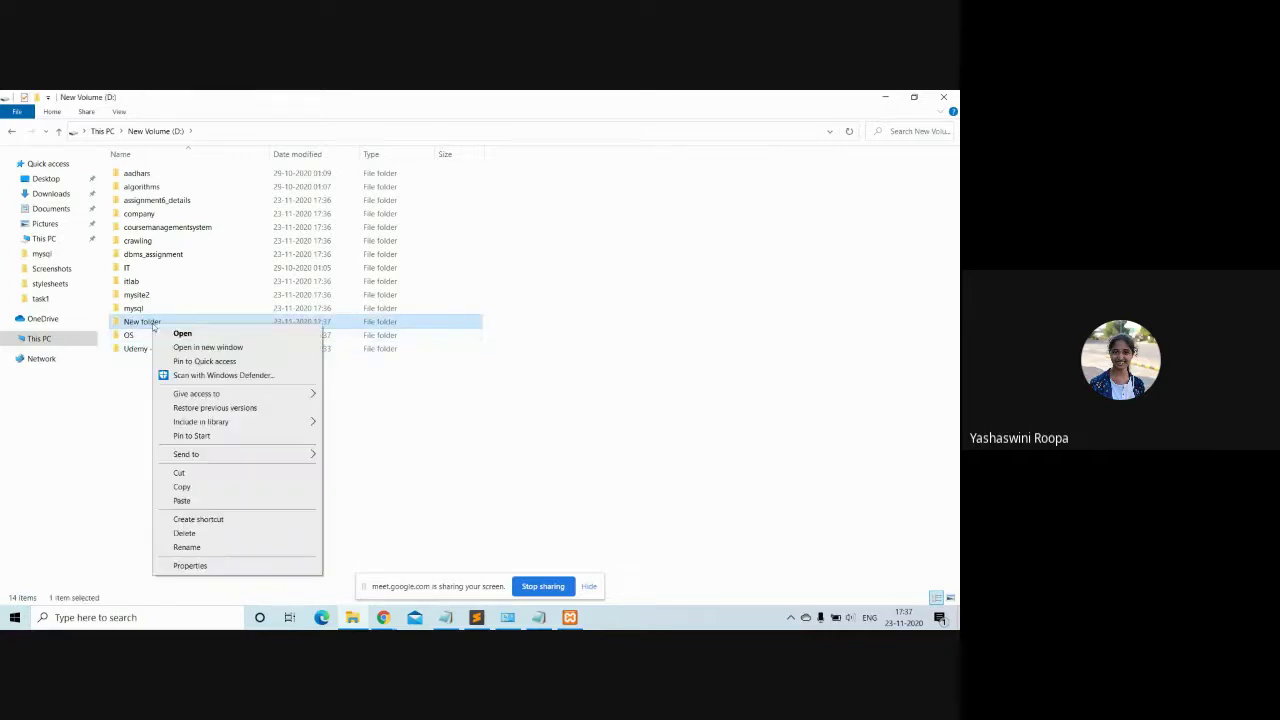
click(210, 553)
text(sql)
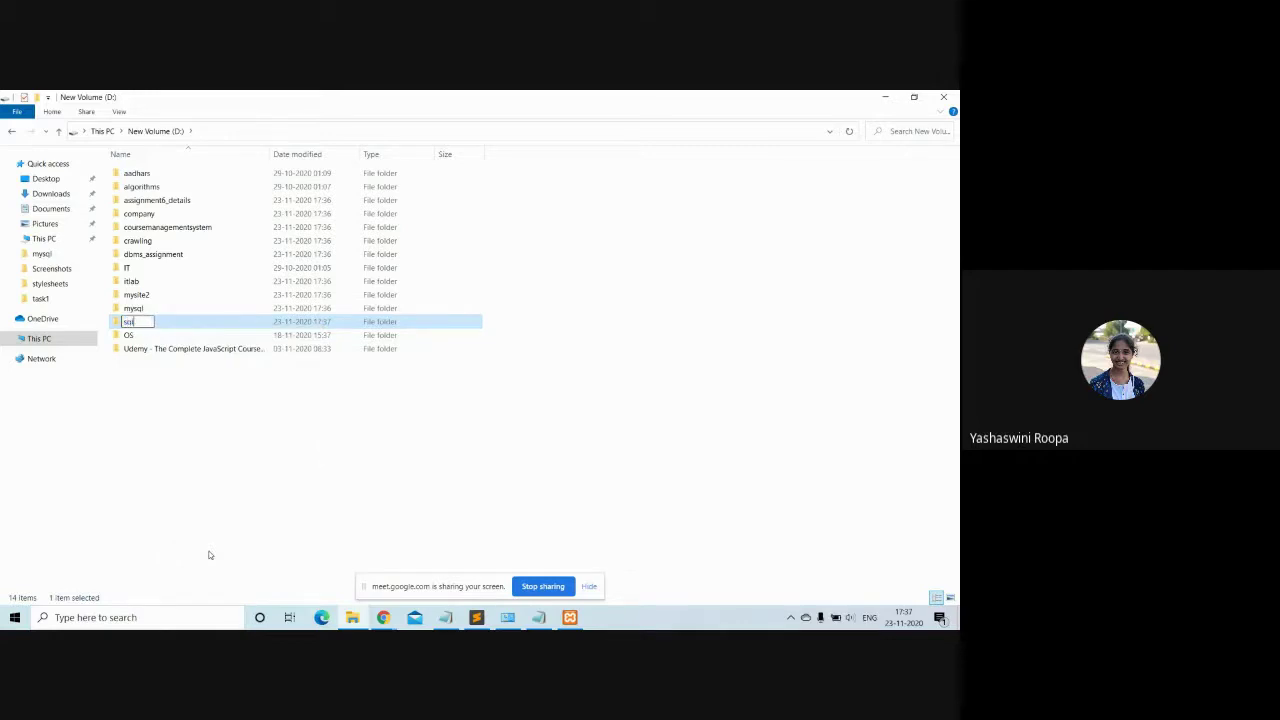
key(Return)
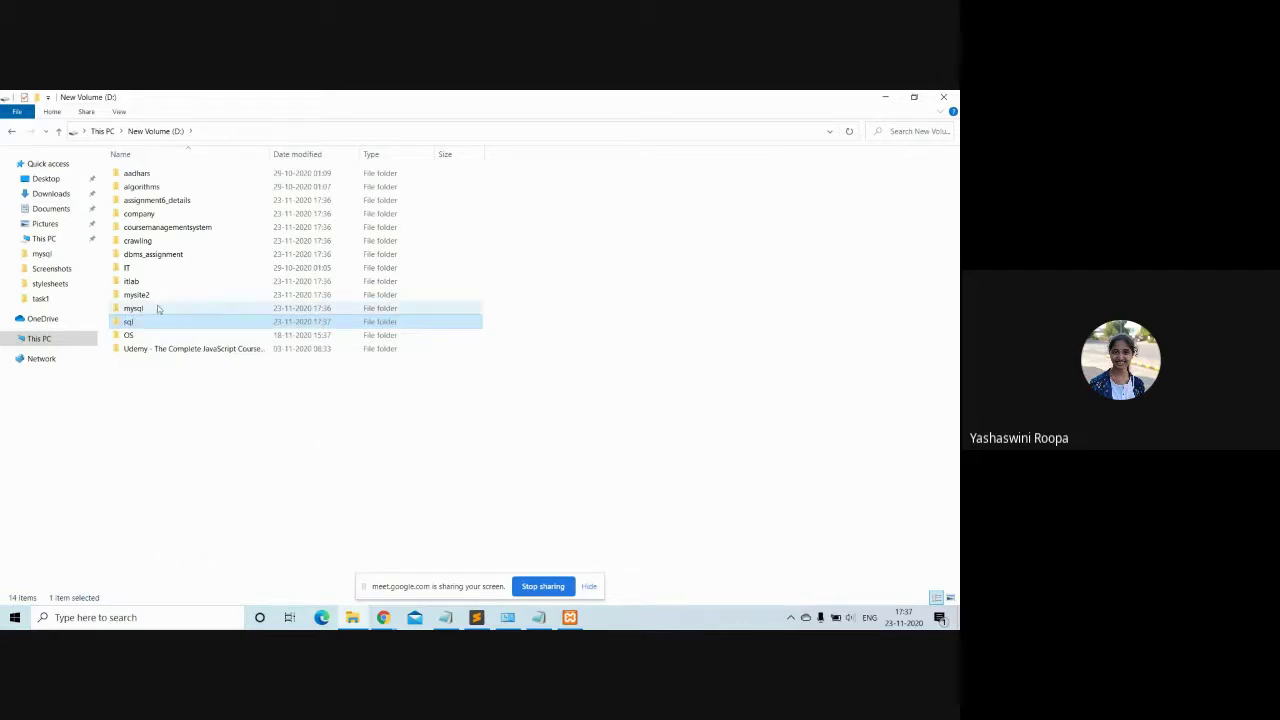
Step: Move the assignment6_details, company, coursemanagementsystem, crawling and dbms_assignment folders into the D:\sql folder
drag(105, 193, 207, 262)
click(103, 207)
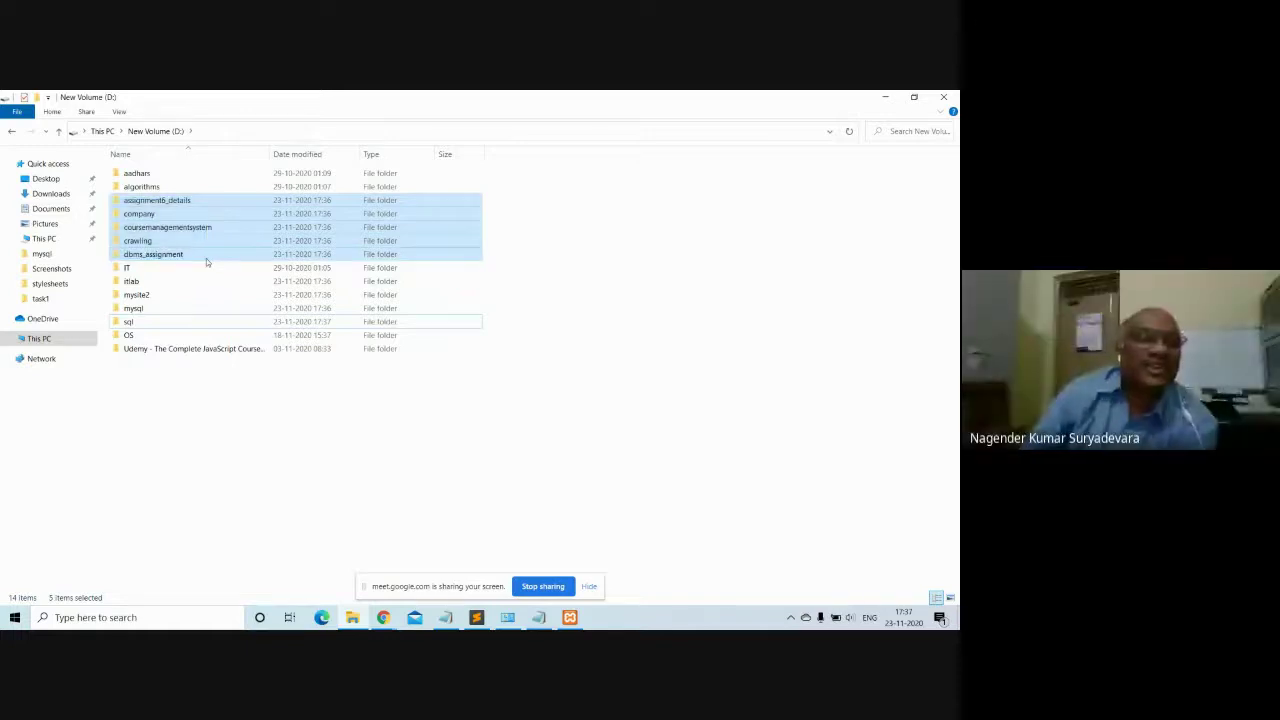
double_click(231, 323)
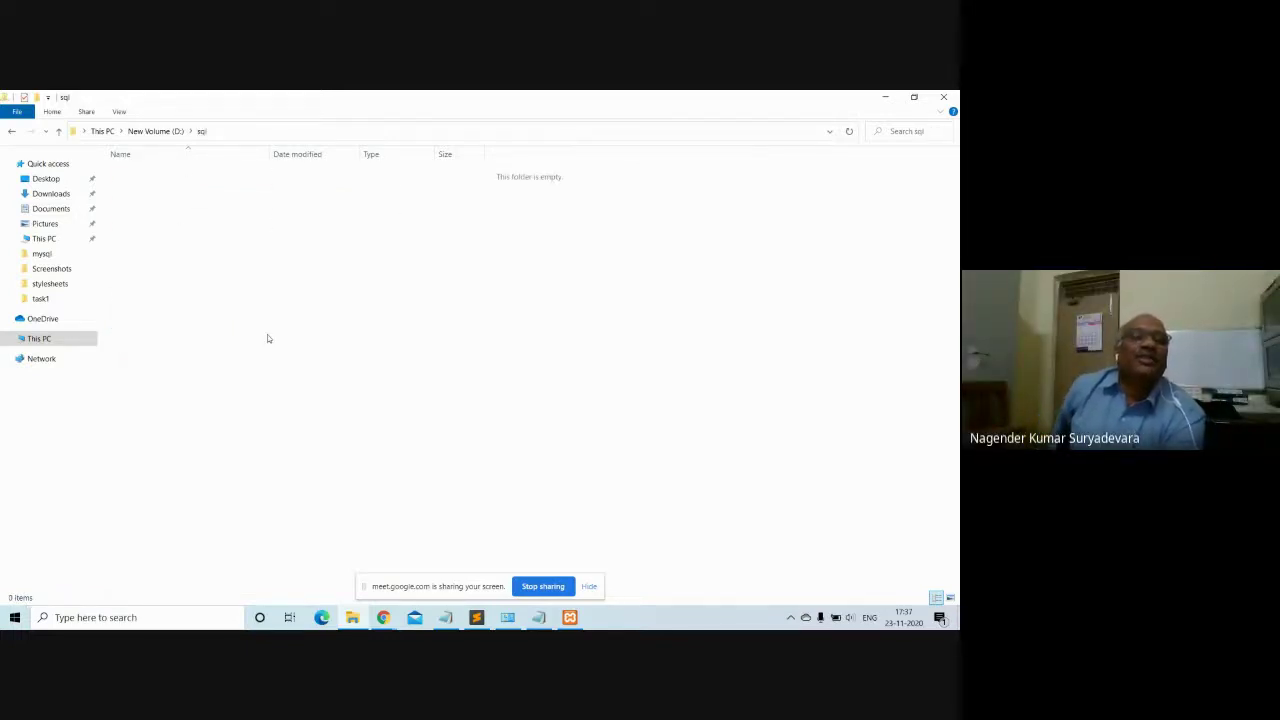
key(ctrl+v)
Step: Move the copied itlab, mysite2 and mysql folders from the D: drive root into the sql folder
click(160, 131)
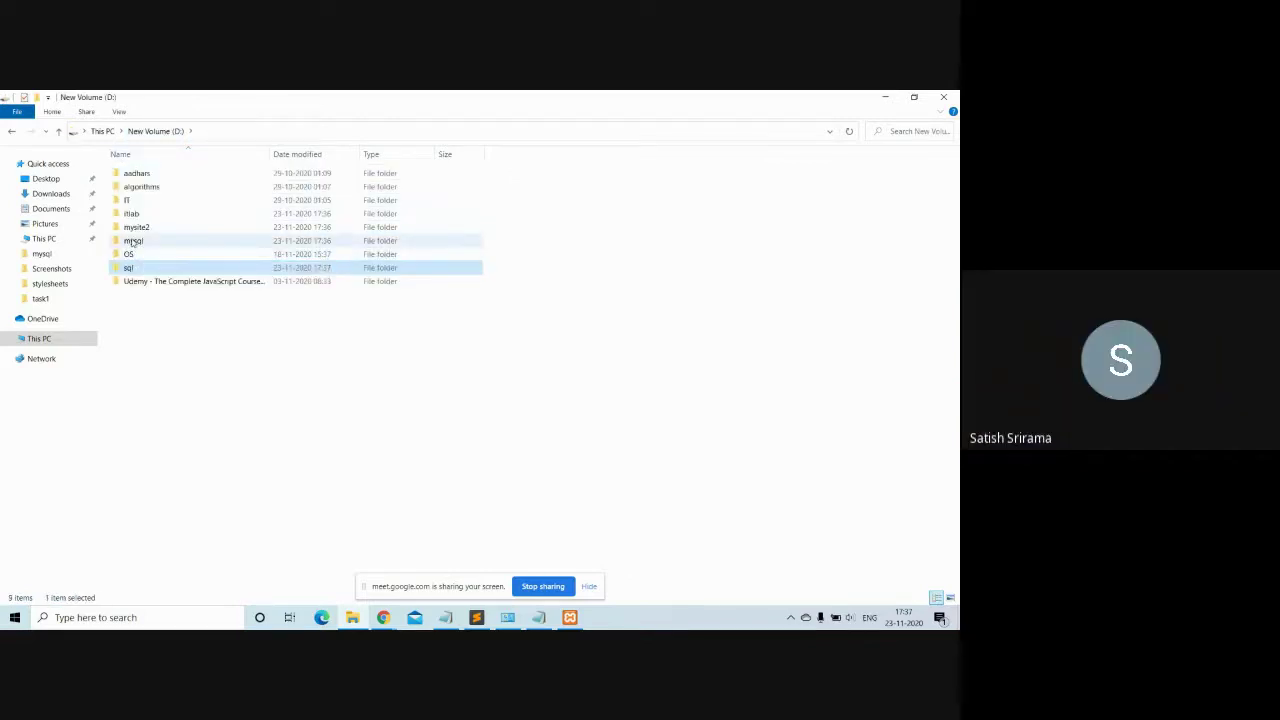
drag(500, 238, 286, 216)
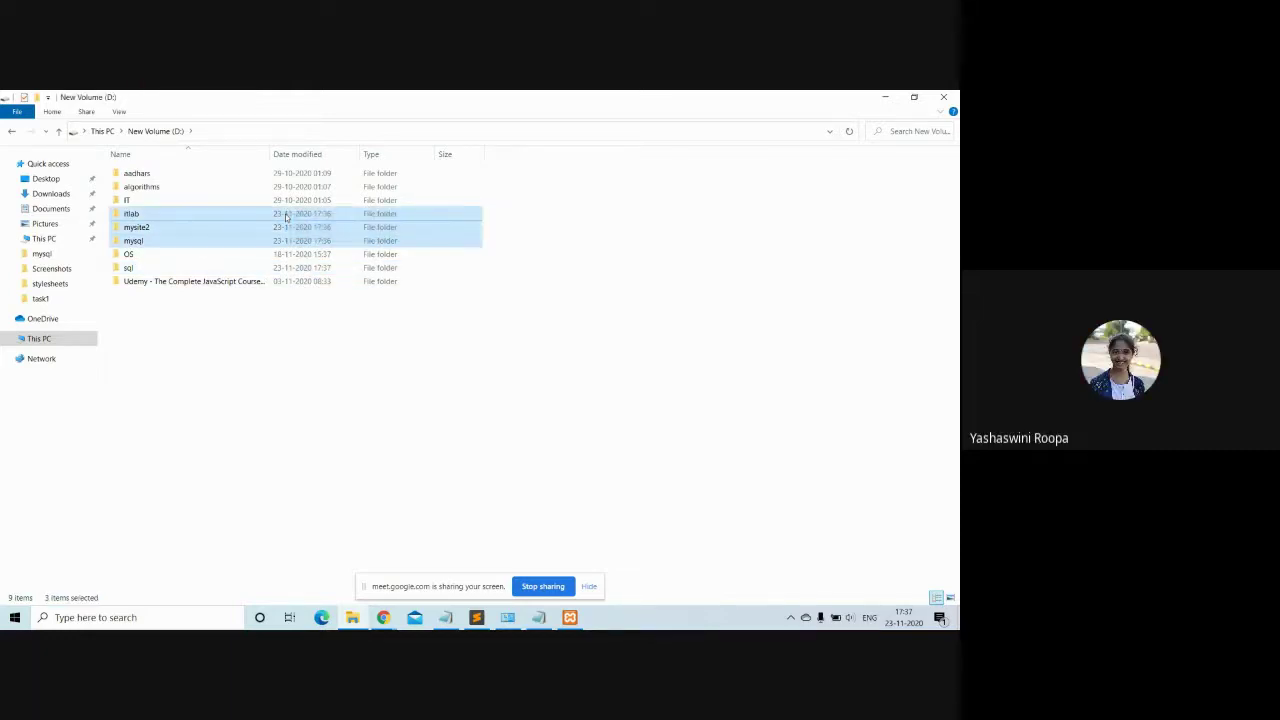
double_click(180, 268)
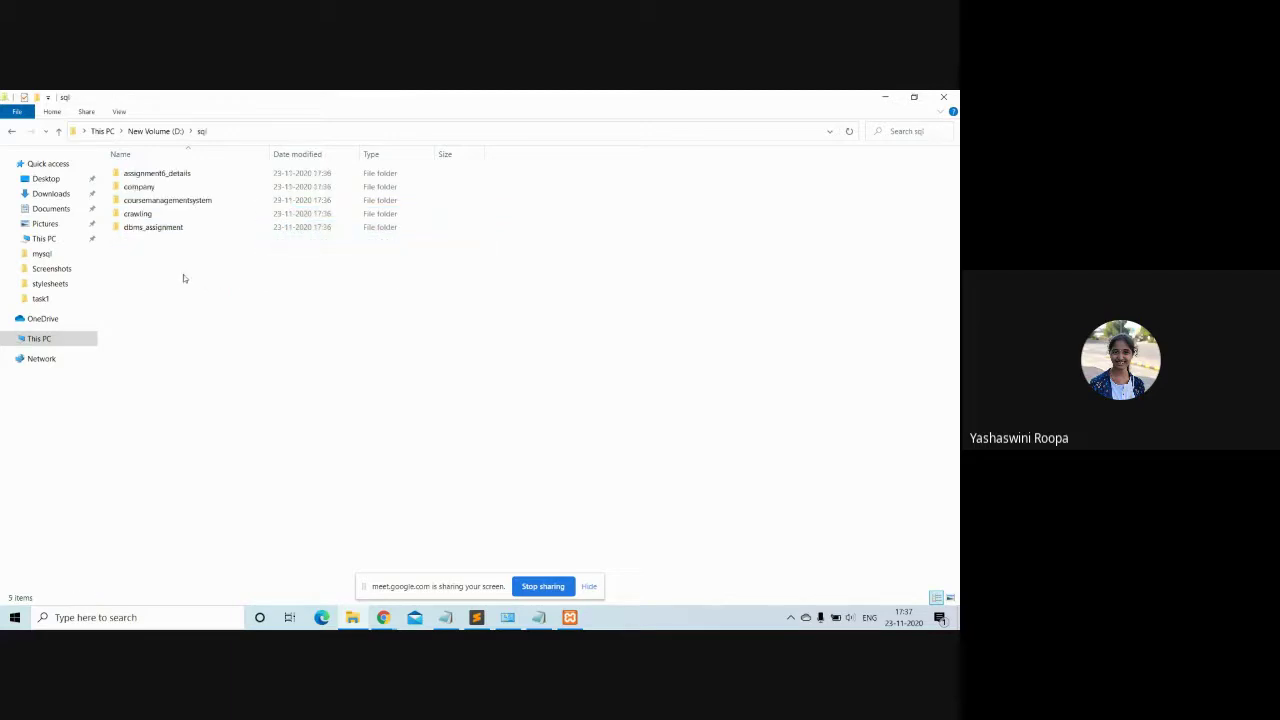
key(ctrl+v)
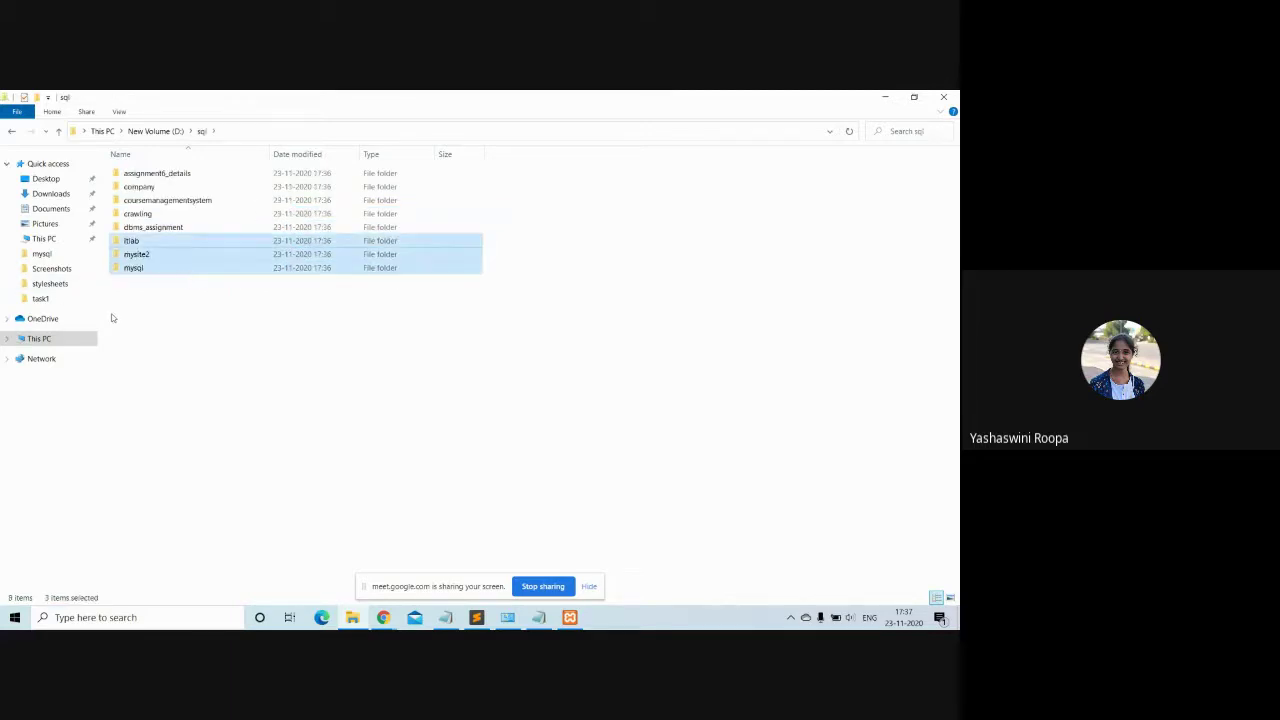
Step: Open the C:\xampp\mysql\data folder and select all of its files and folders for copying
click(40, 339)
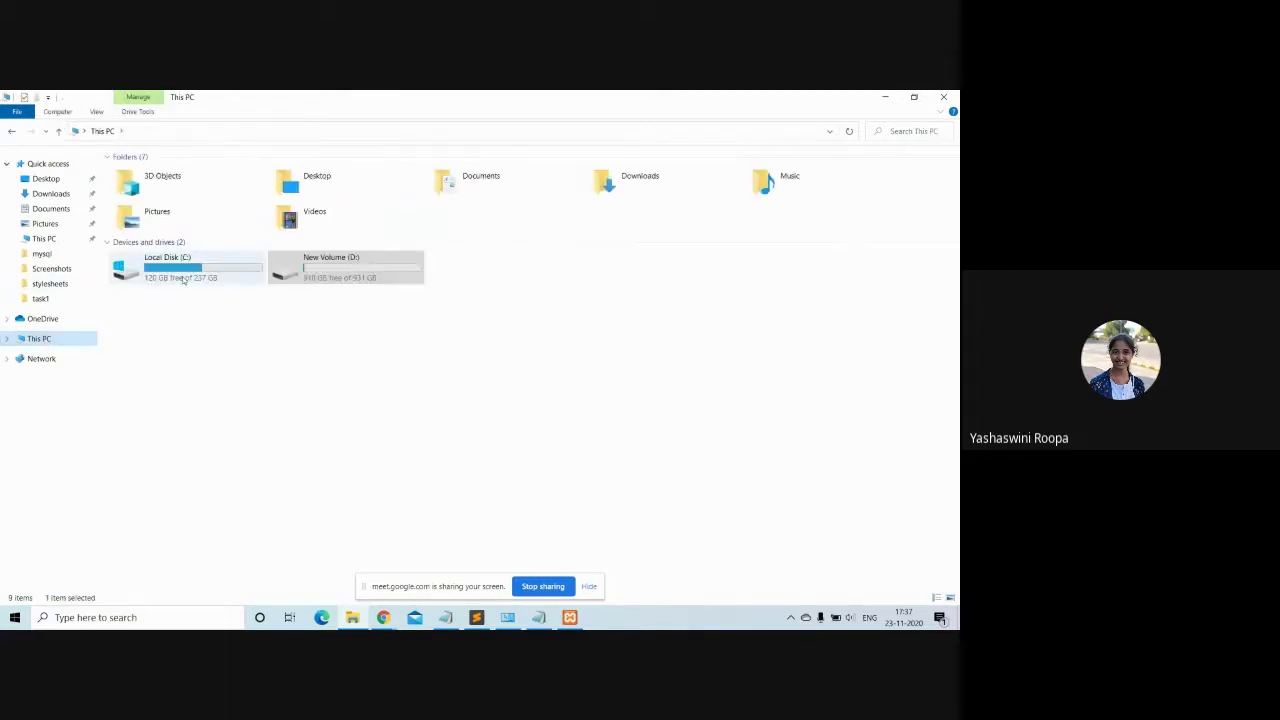
double_click(180, 277)
double_click(136, 309)
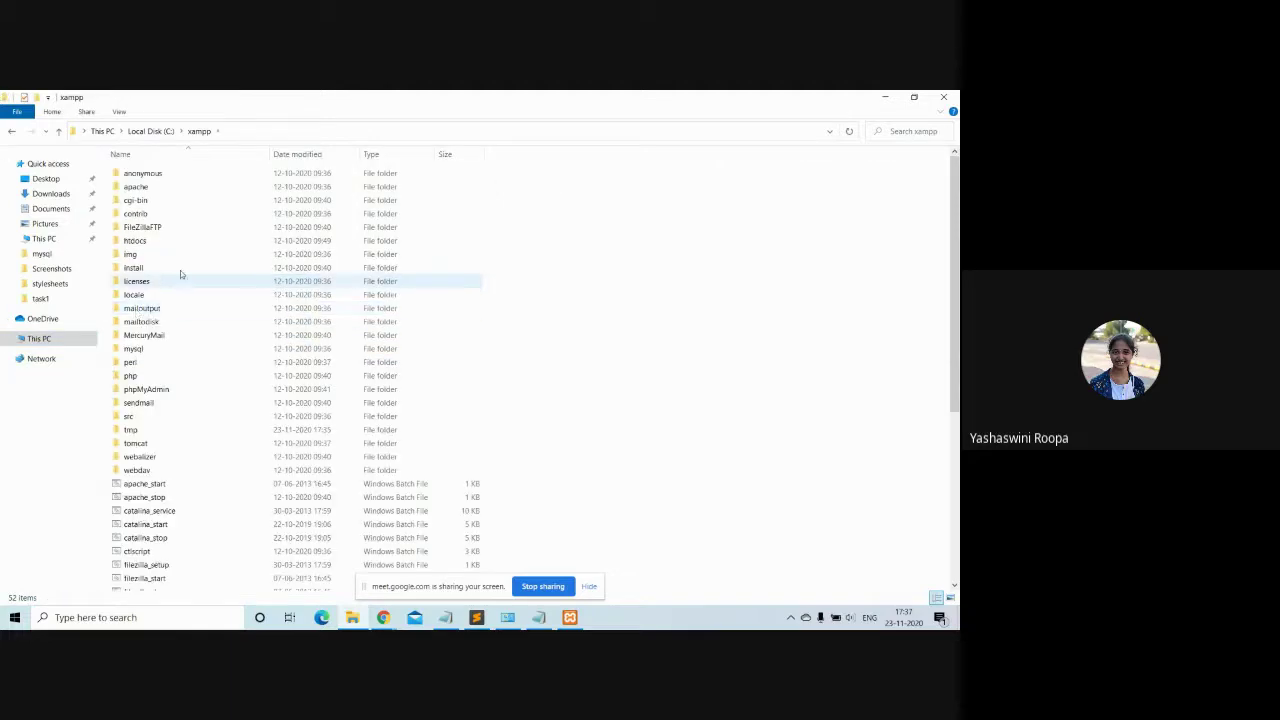
double_click(142, 350)
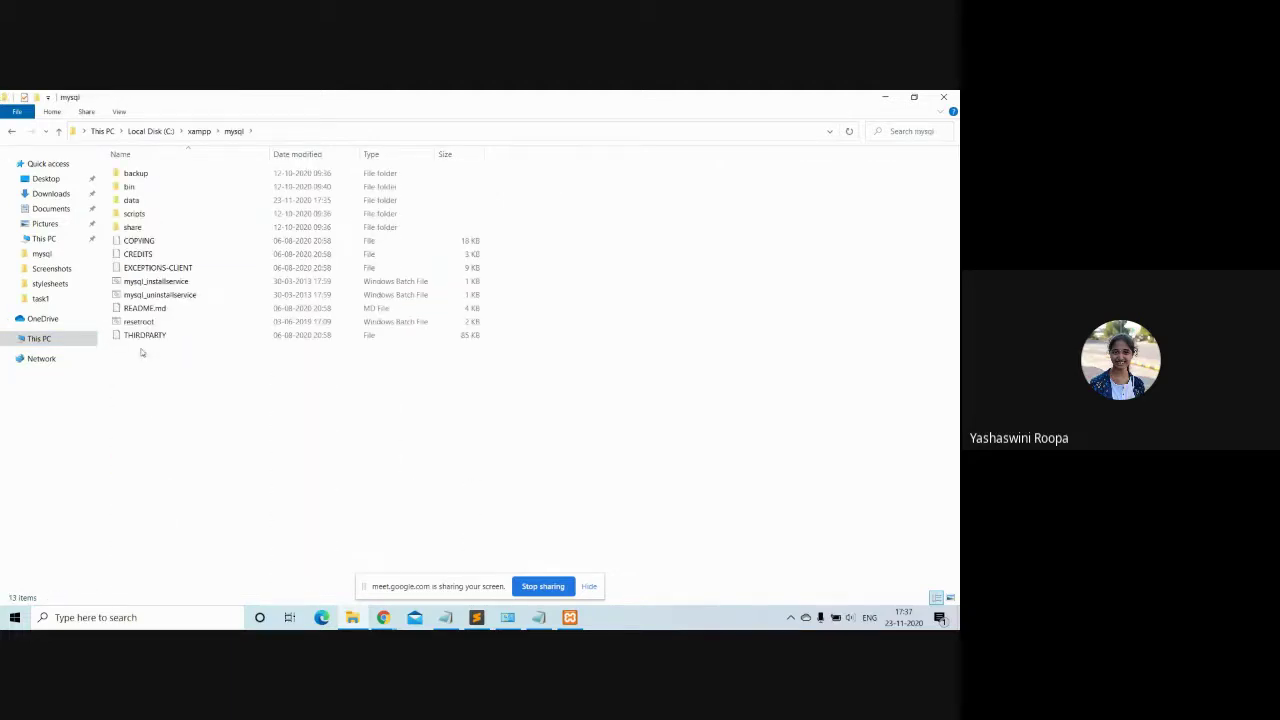
double_click(125, 200)
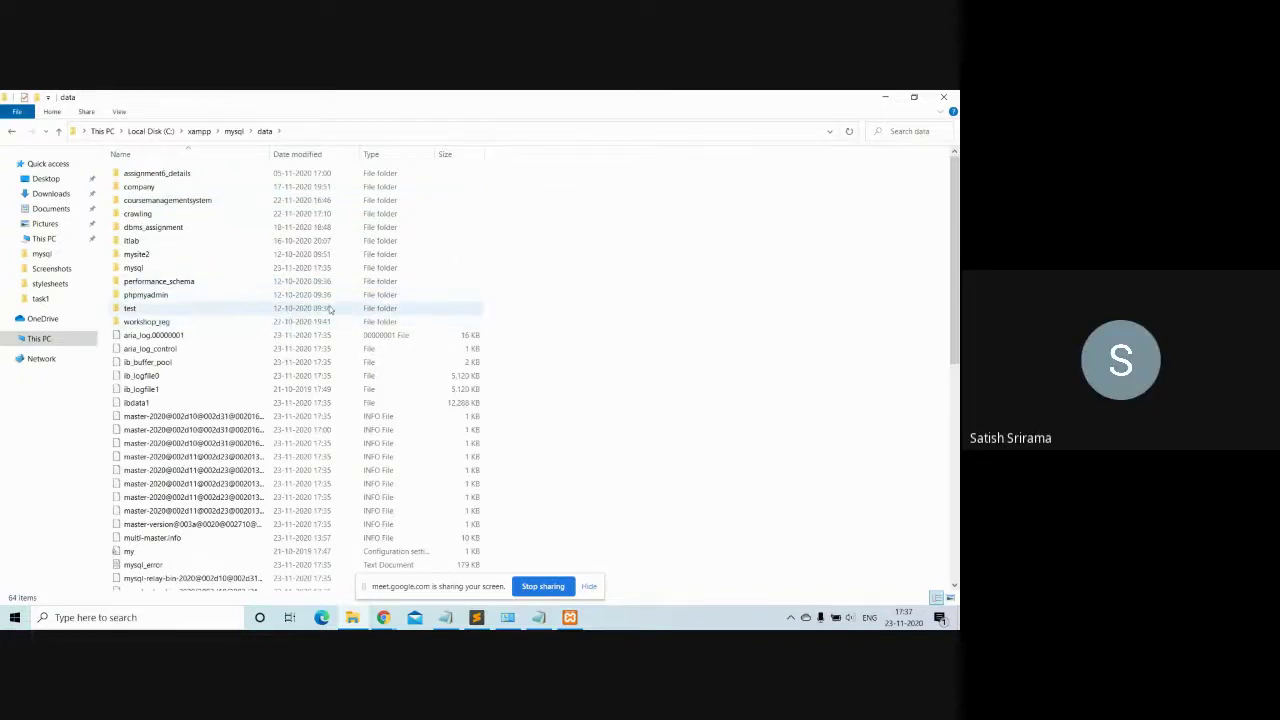
drag(493, 323, 244, 304)
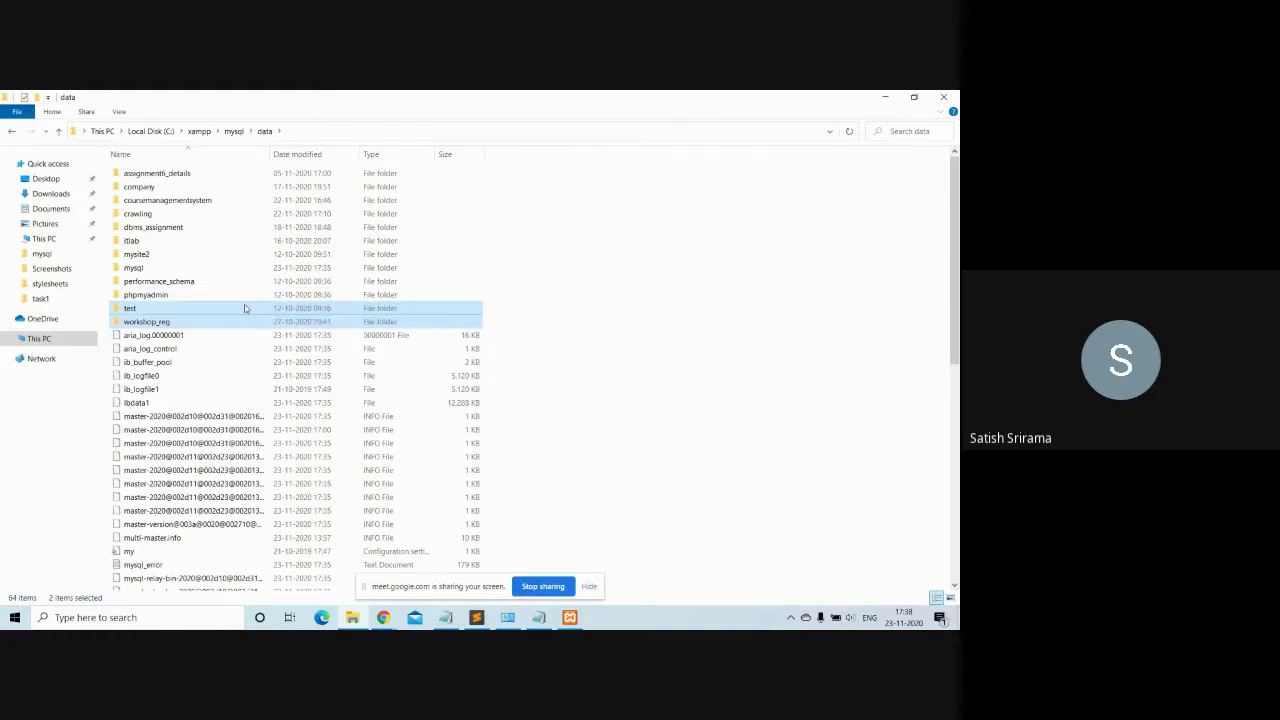
key(ctrl+a)
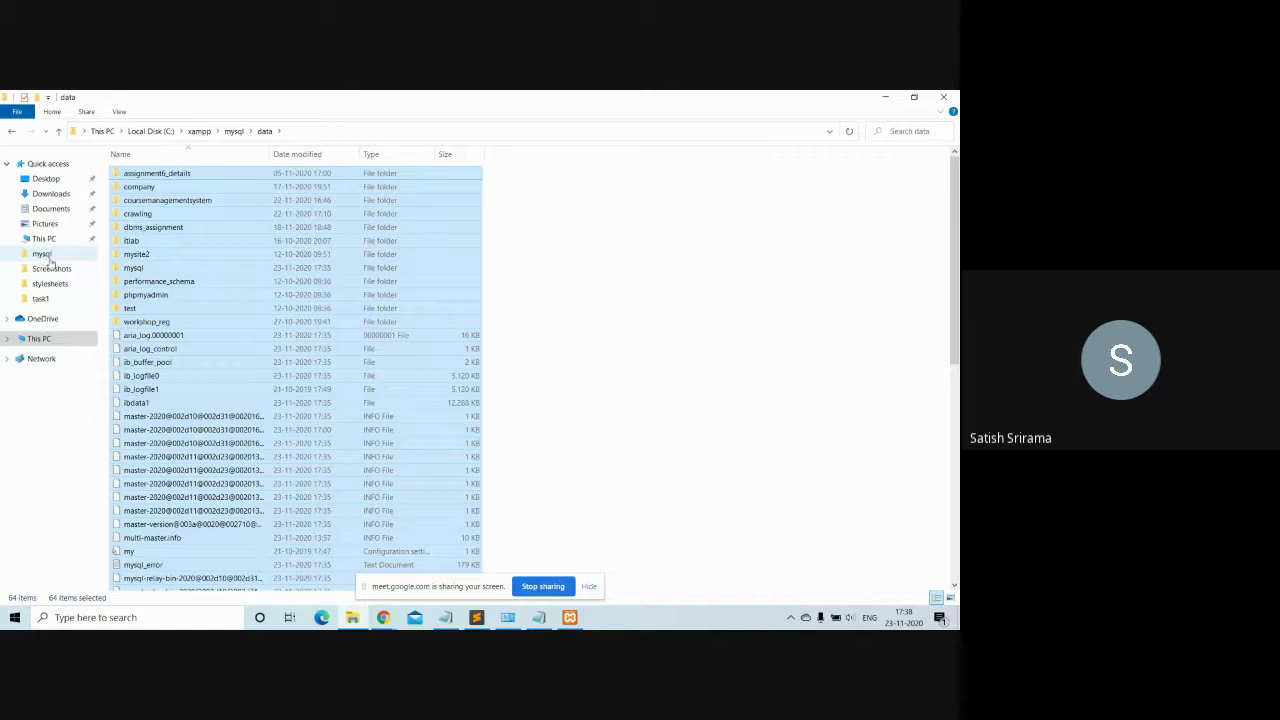
Step: Create a new folder on the D: drive and paste the copied MySQL data files and folders into it
click(47, 257)
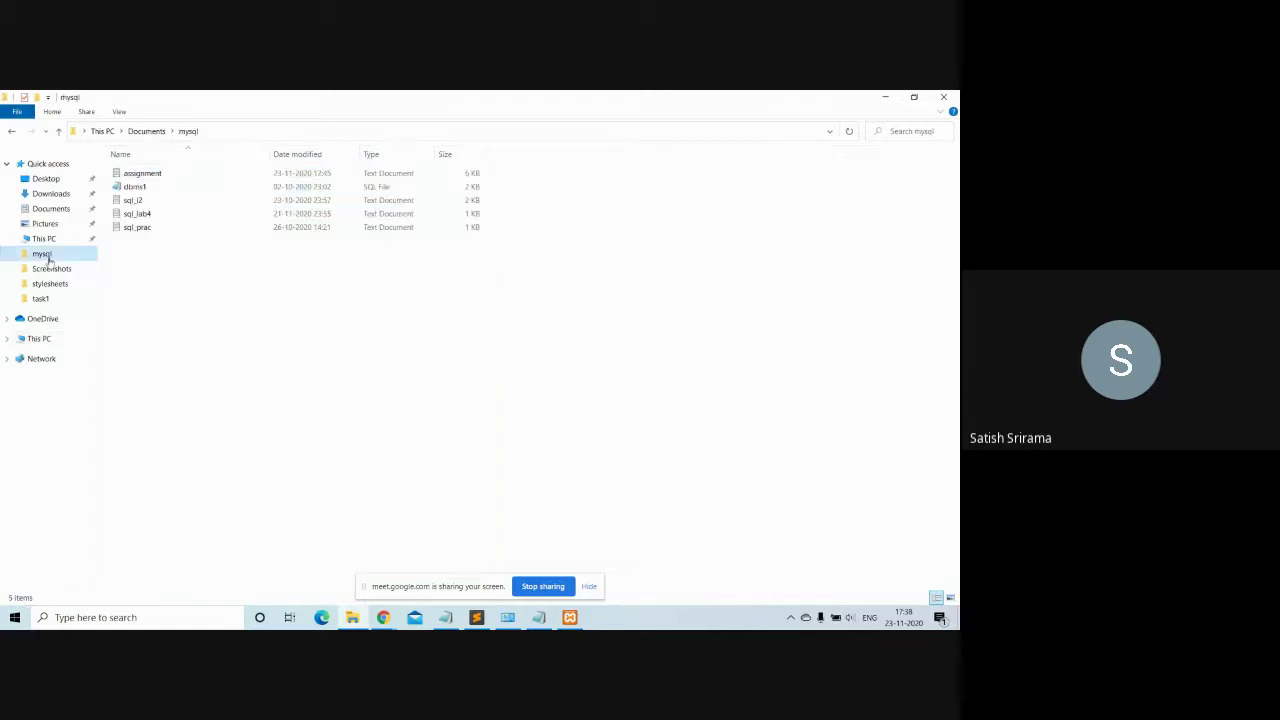
click(150, 136)
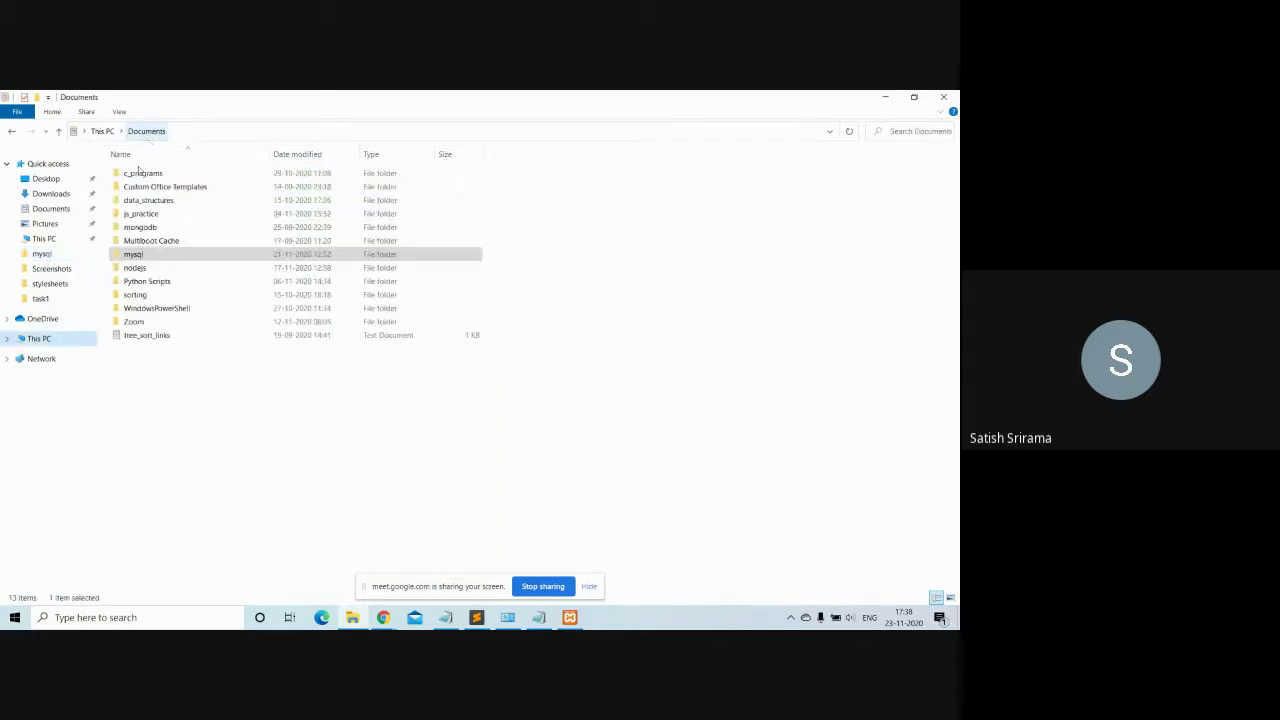
click(58, 340)
double_click(330, 264)
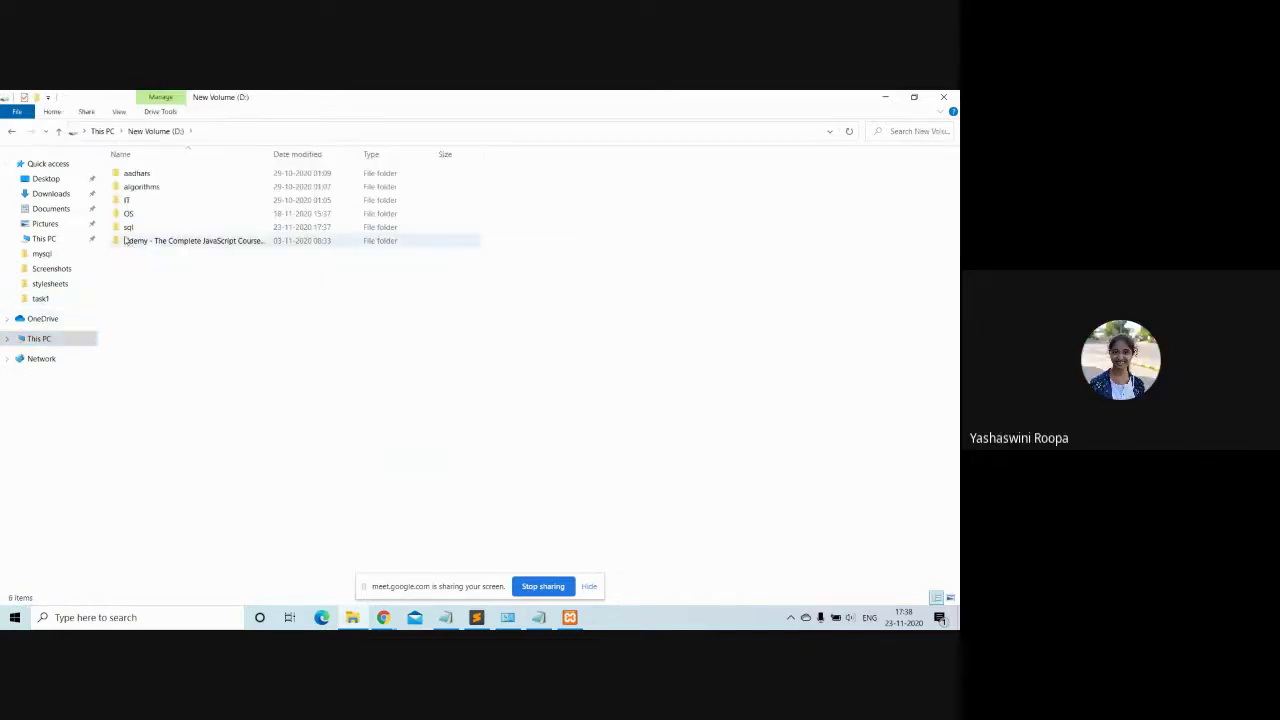
right_click(171, 276)
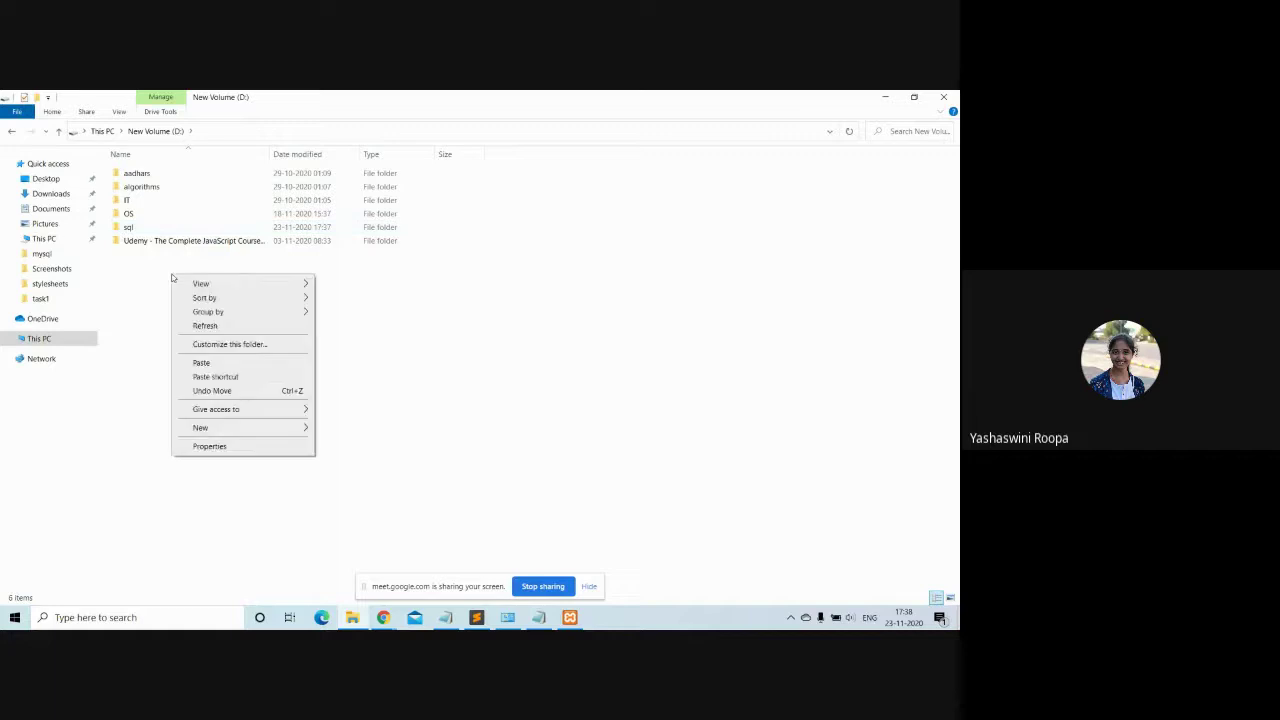
mouse_move(297, 435)
click(343, 428)
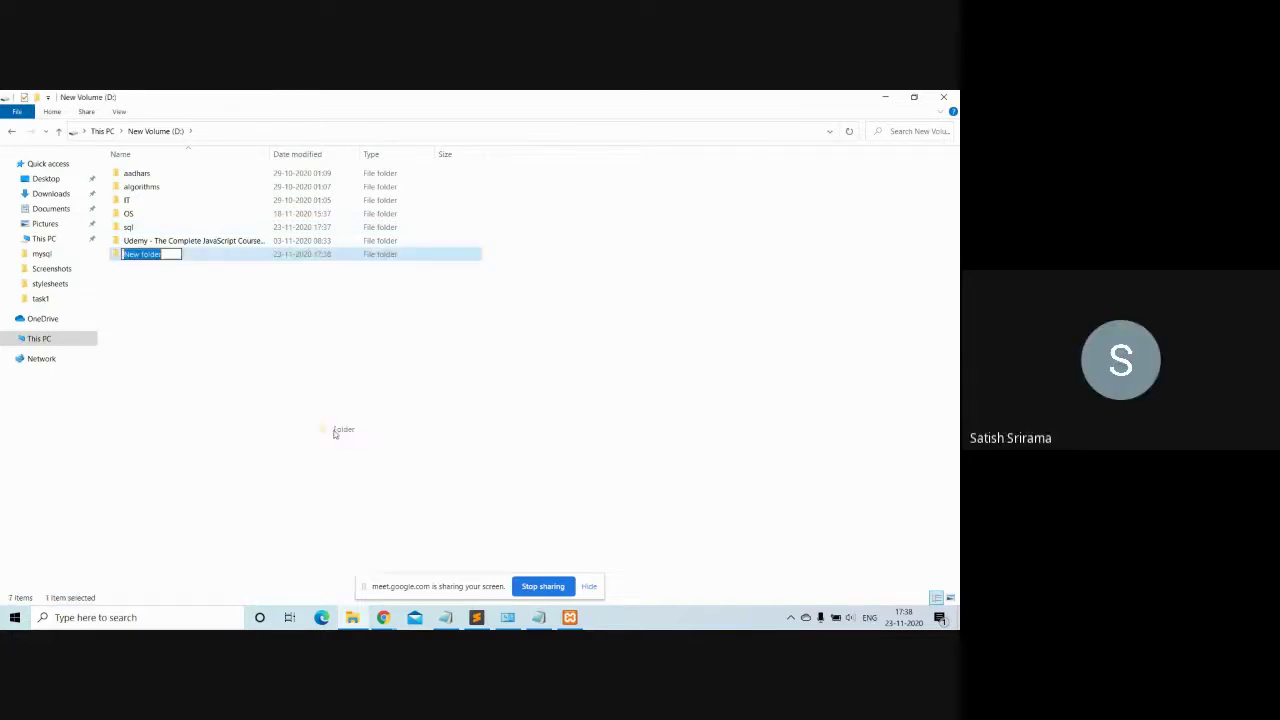
click(232, 285)
double_click(209, 257)
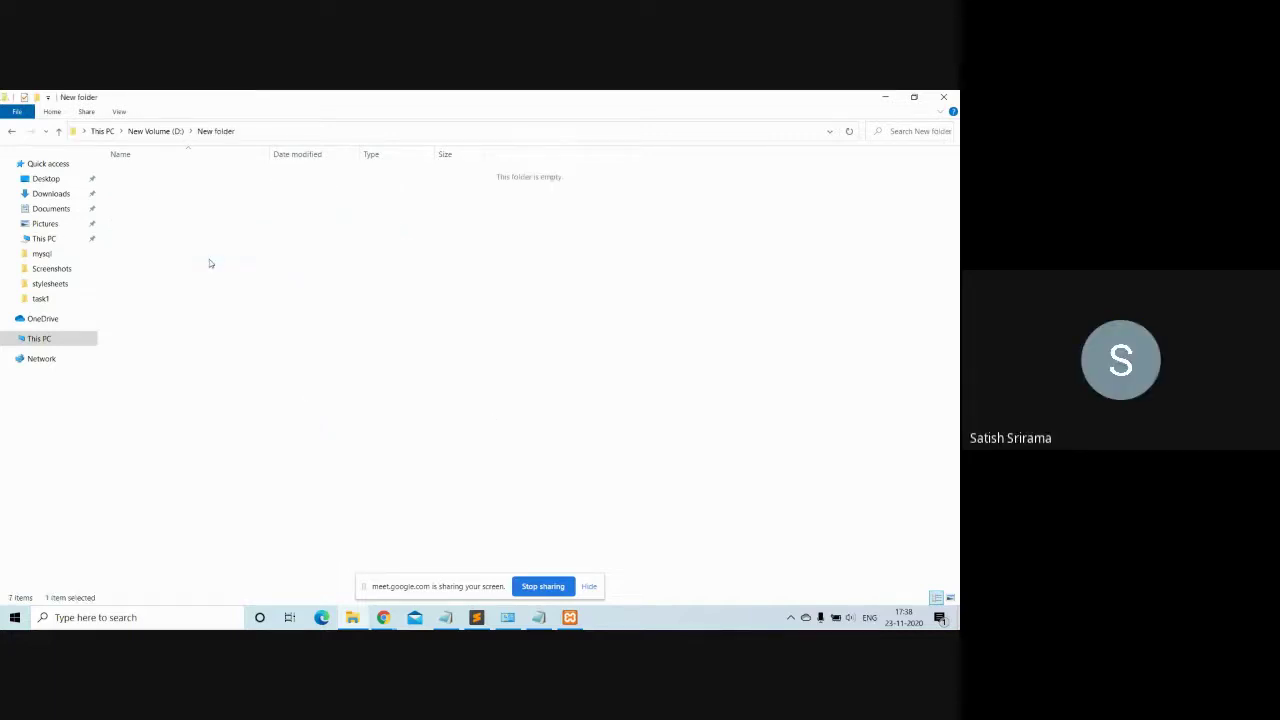
key(ctrl+v)
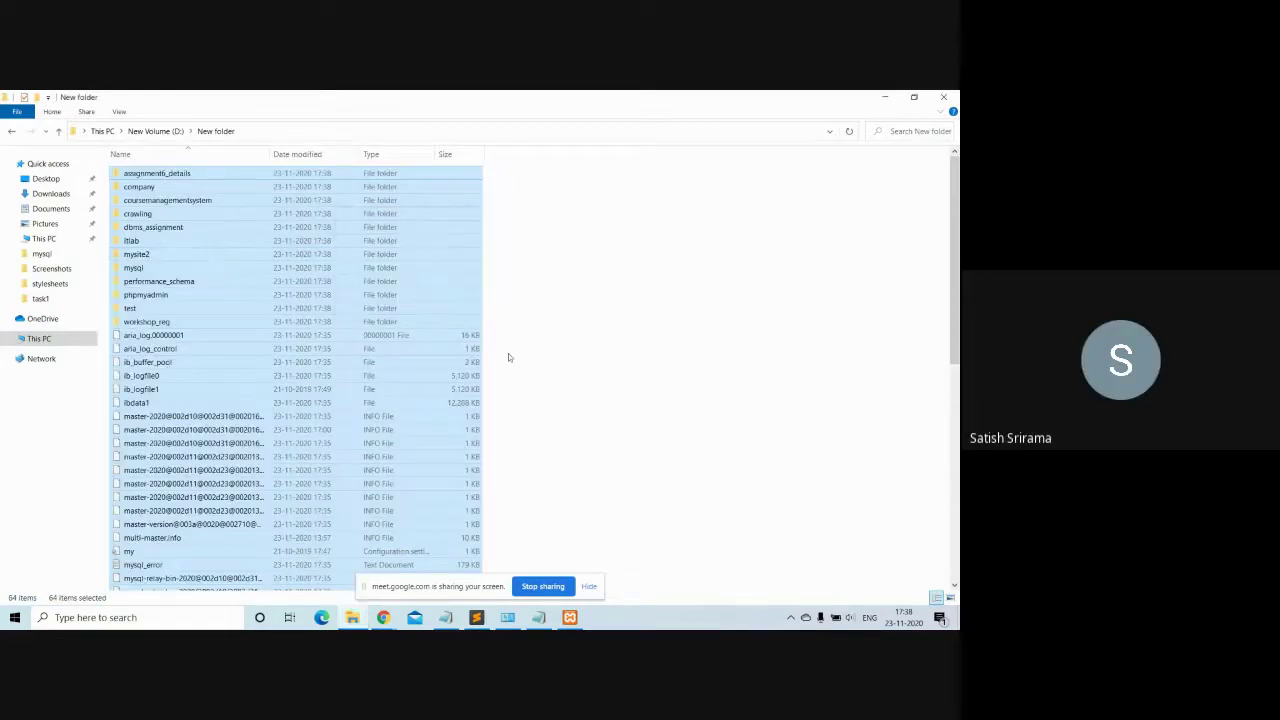
Step: Go back to the C:\xampp\mysql\data folder
click(40, 244)
double_click(155, 280)
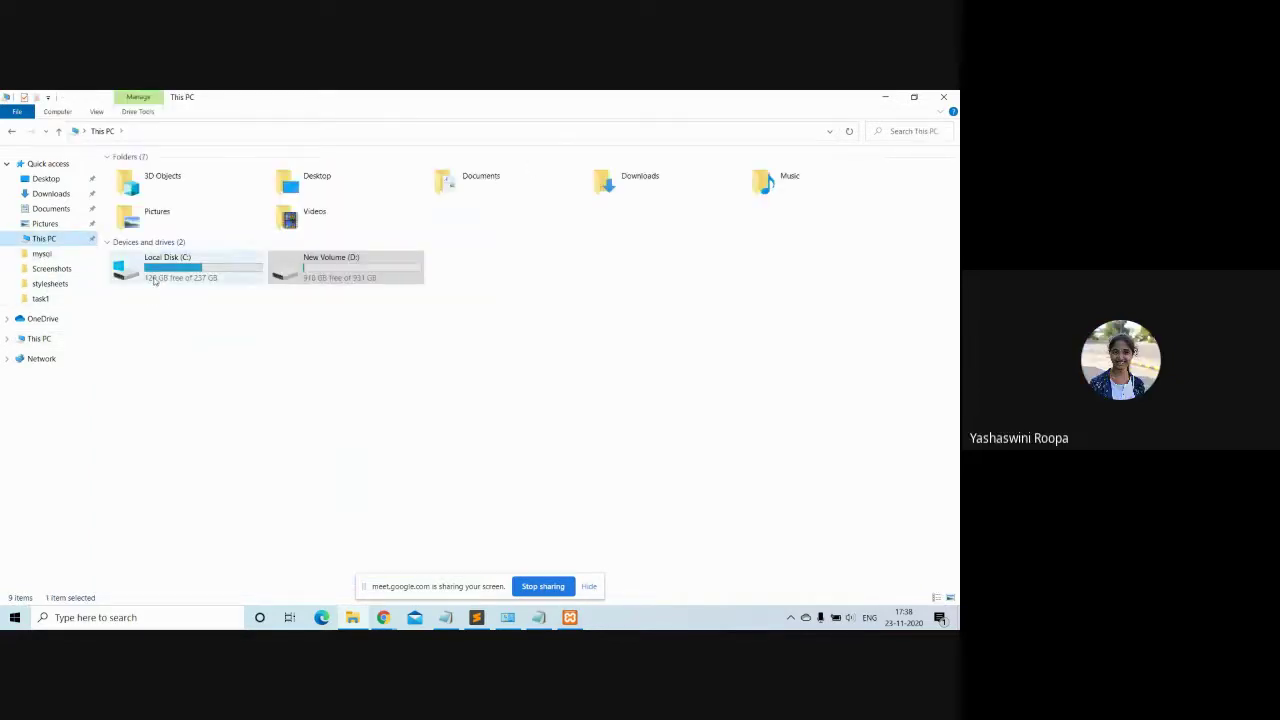
double_click(140, 309)
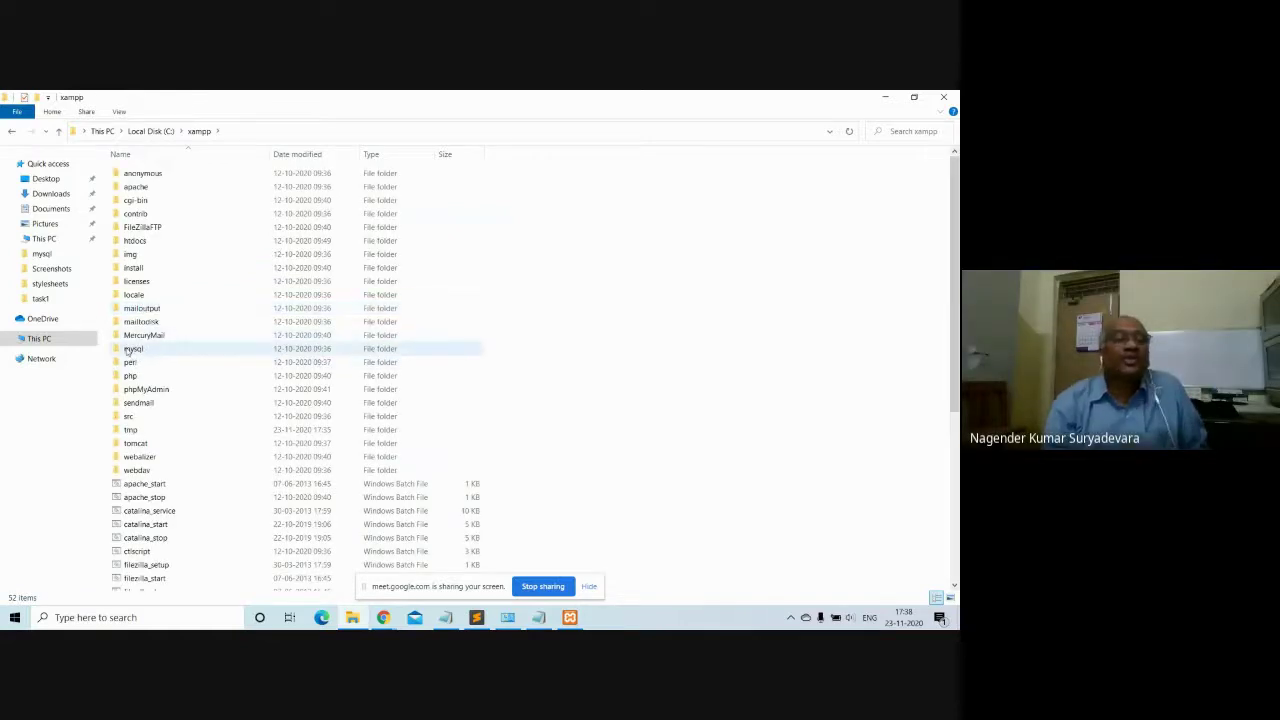
double_click(133, 348)
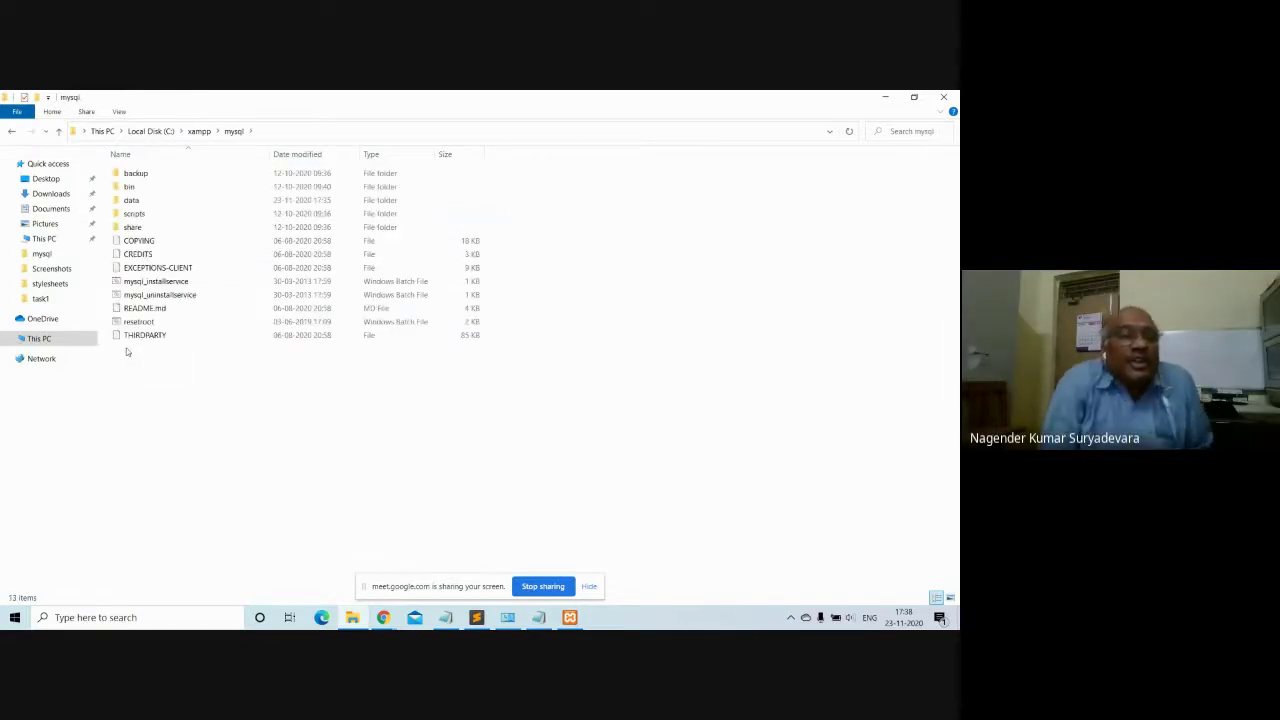
double_click(131, 202)
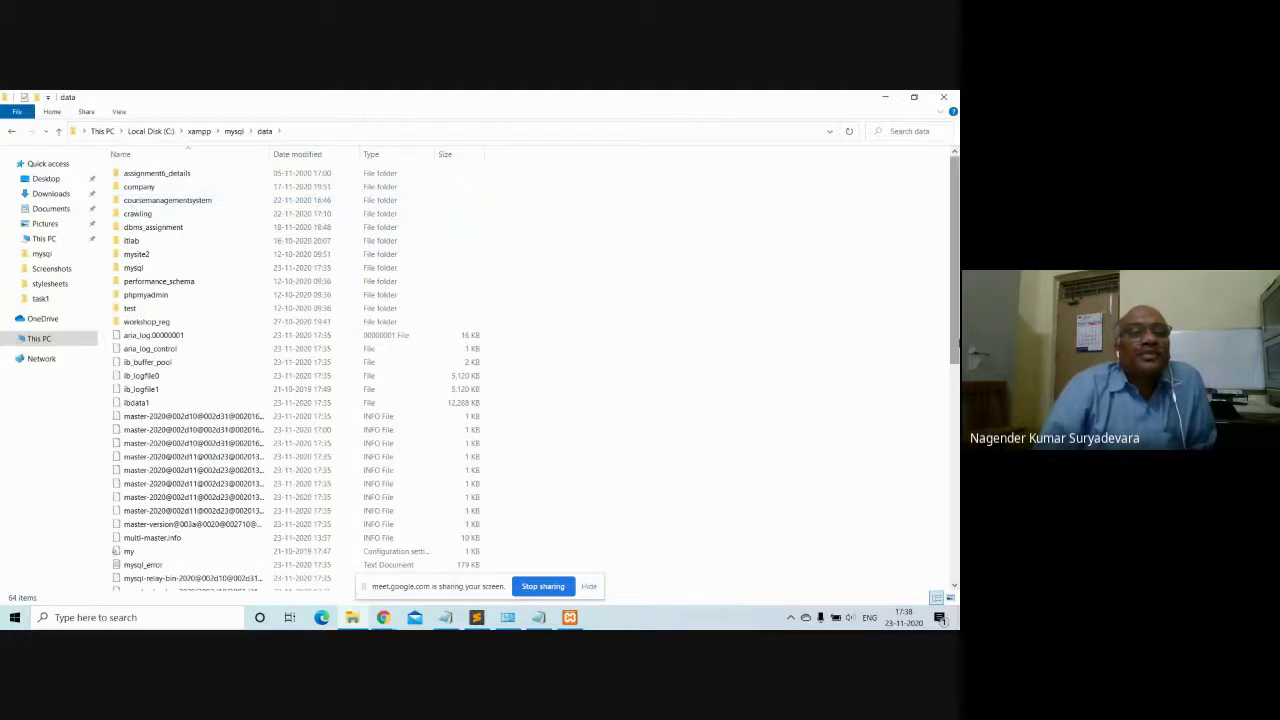
Step: Open MySQL's my.ini configuration file from the XAMPP Control Panel and maximize its window
click(570, 617)
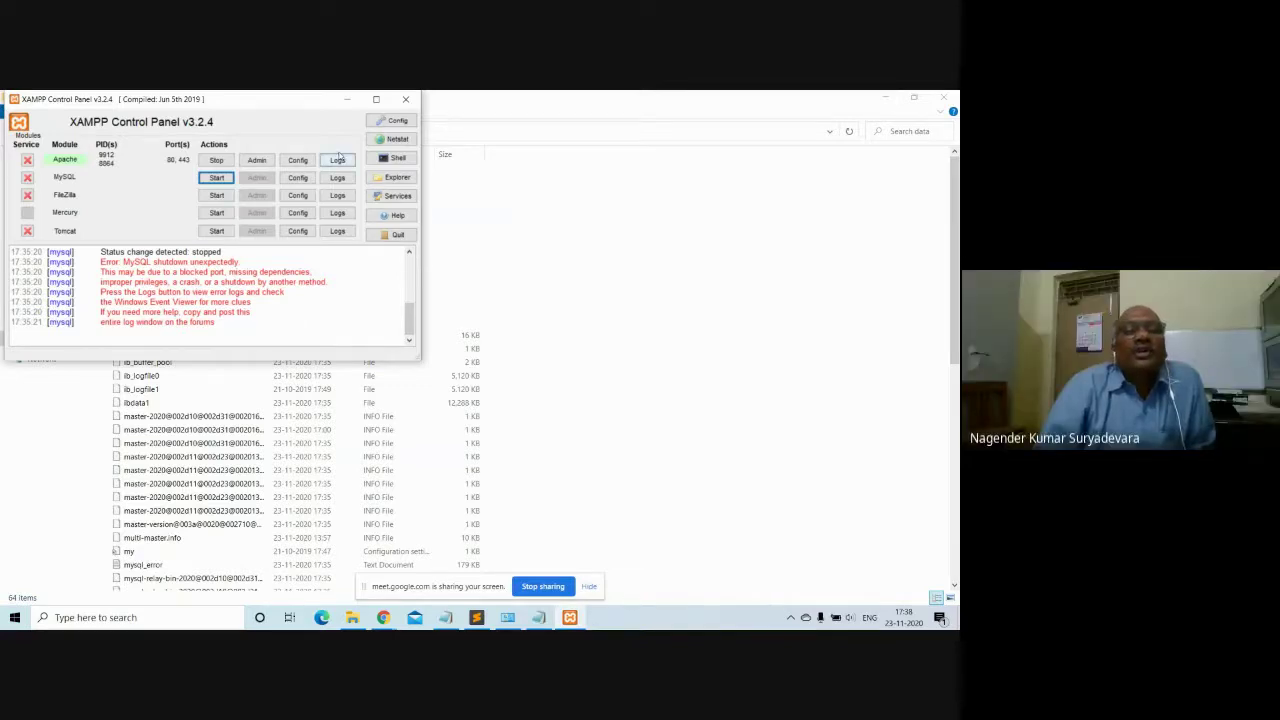
click(293, 180)
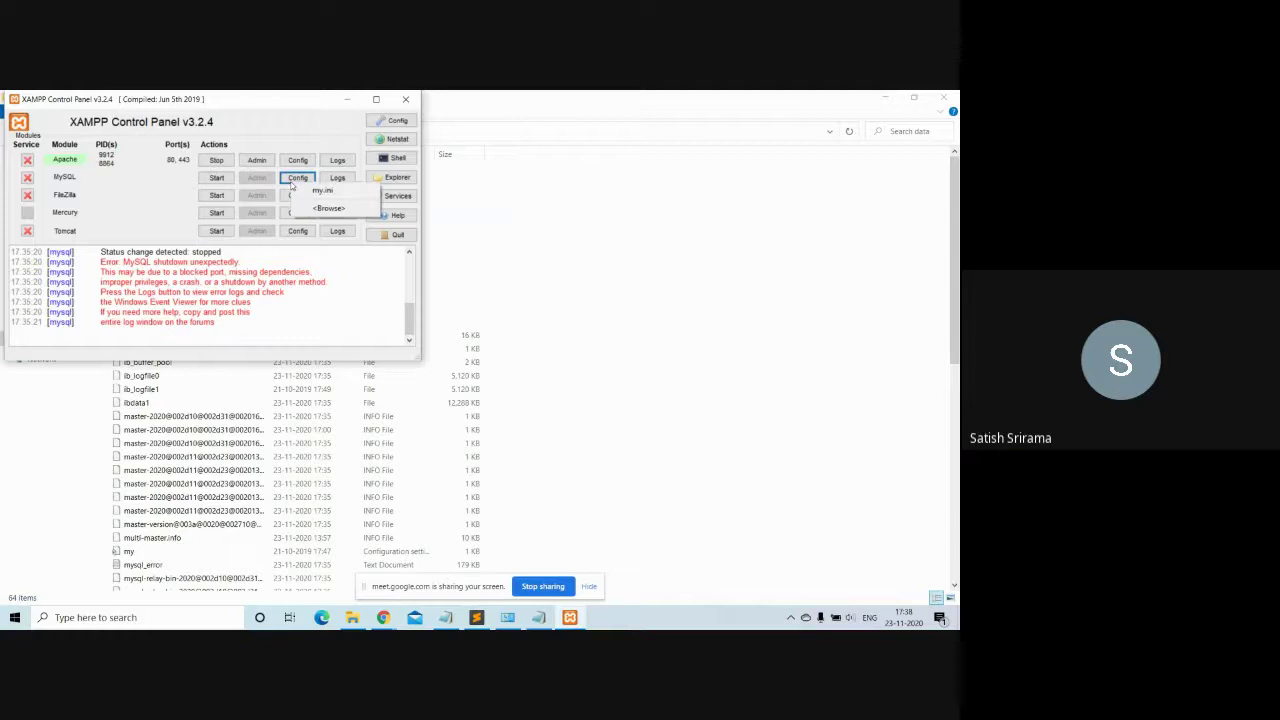
click(318, 192)
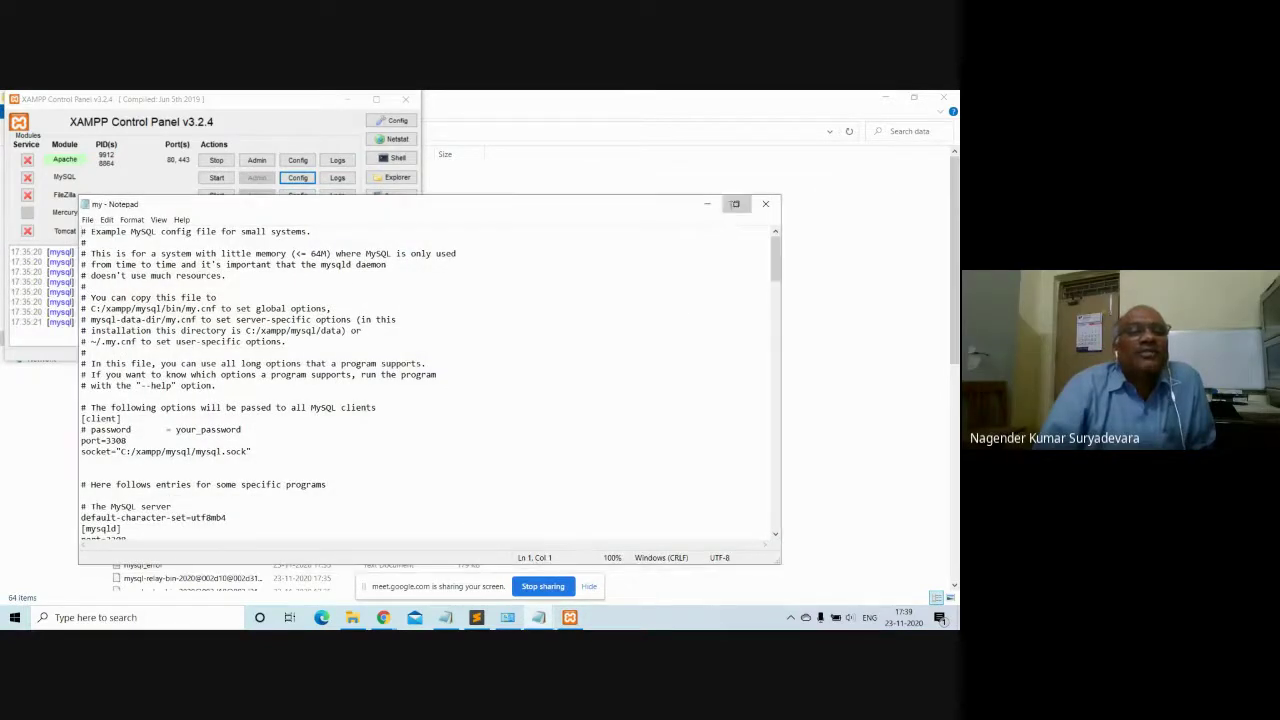
click(736, 203)
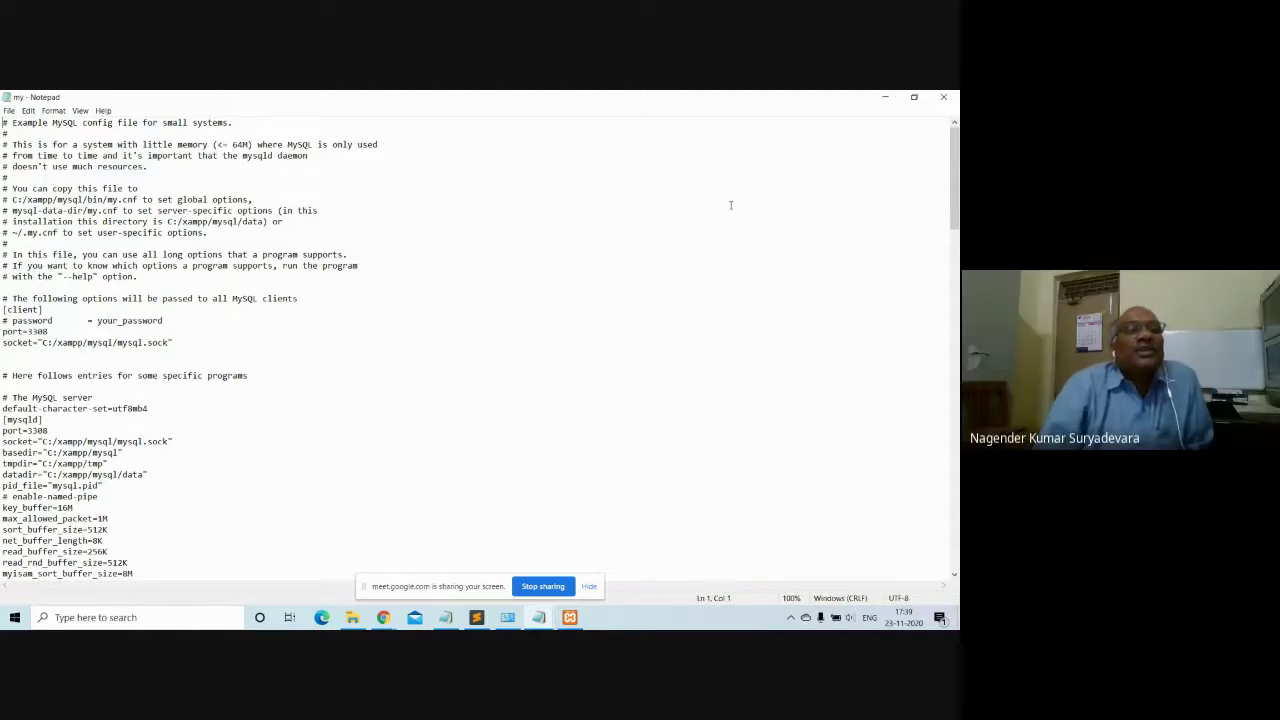
Step: Search my.ini for each occurrence of port 3306 and close the file
key(ctrl+f)
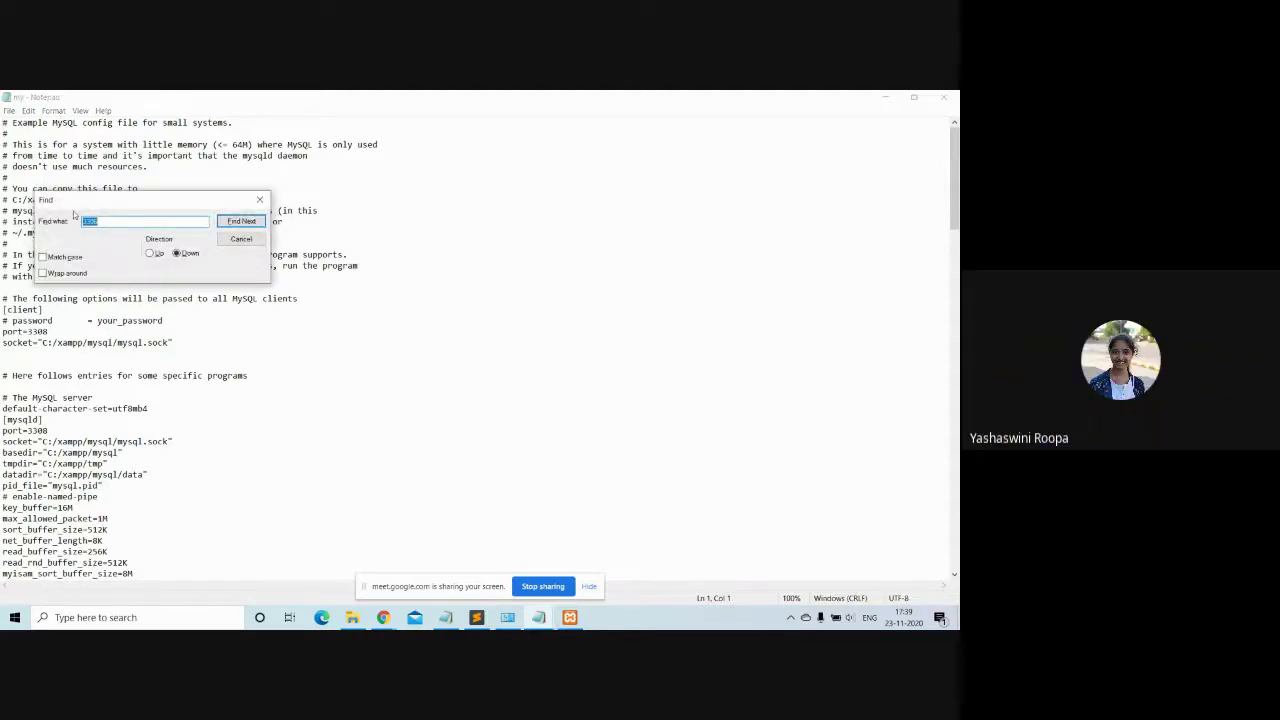
click(230, 222)
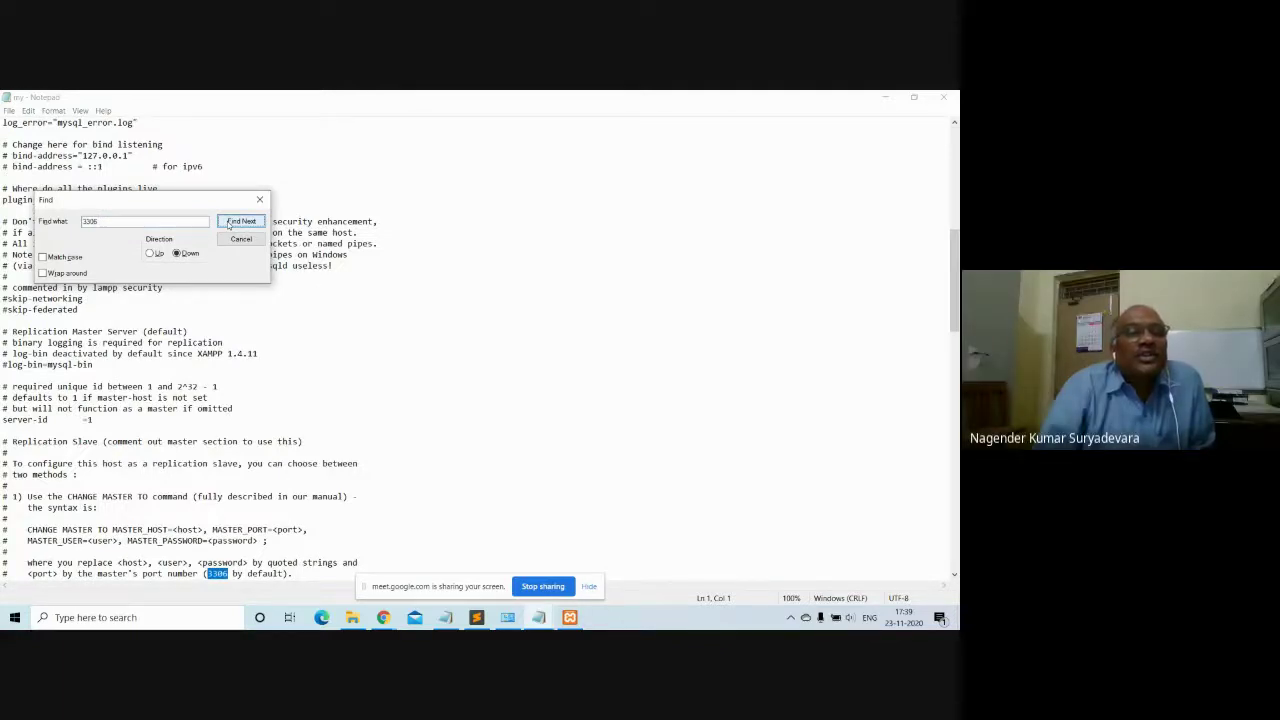
click(229, 222)
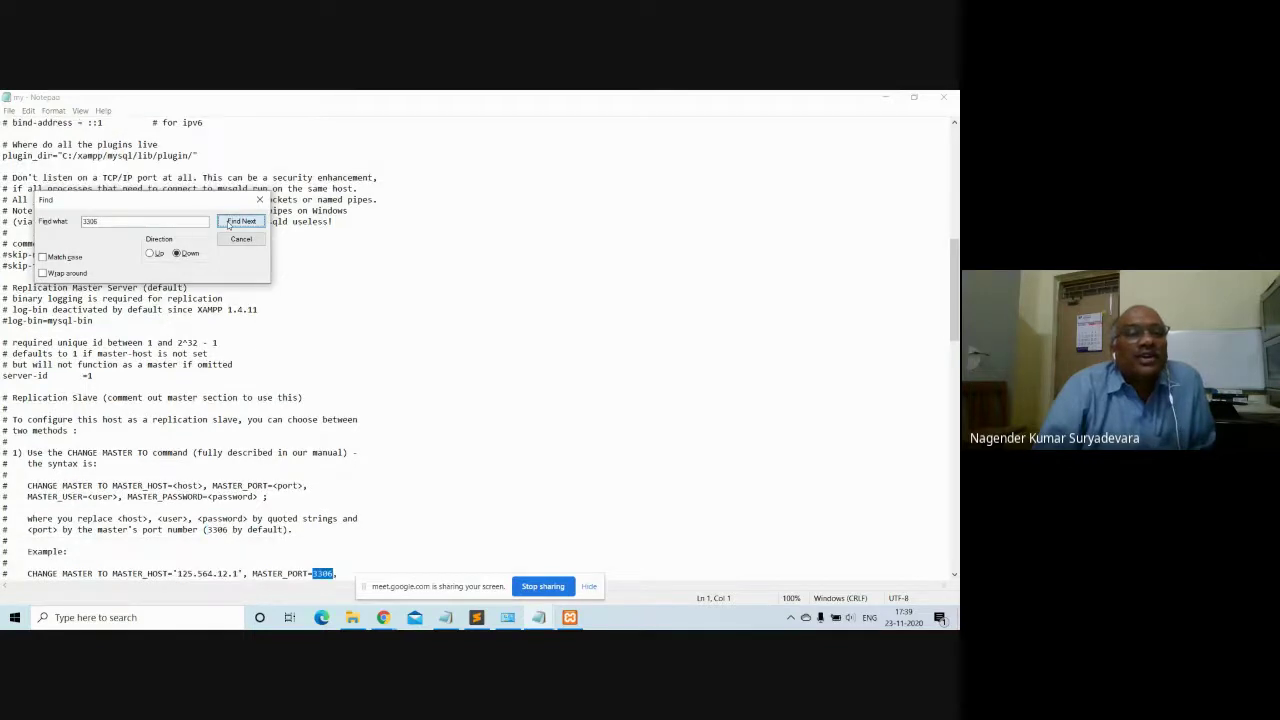
click(229, 222)
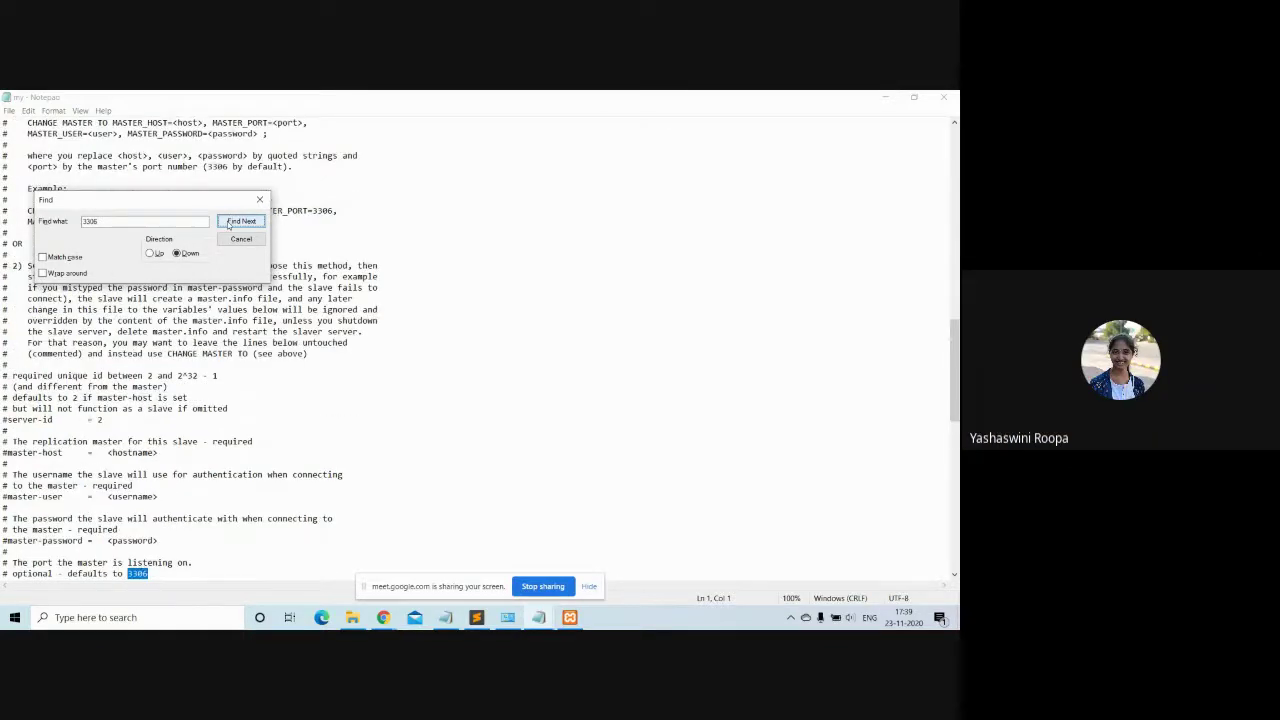
click(229, 222)
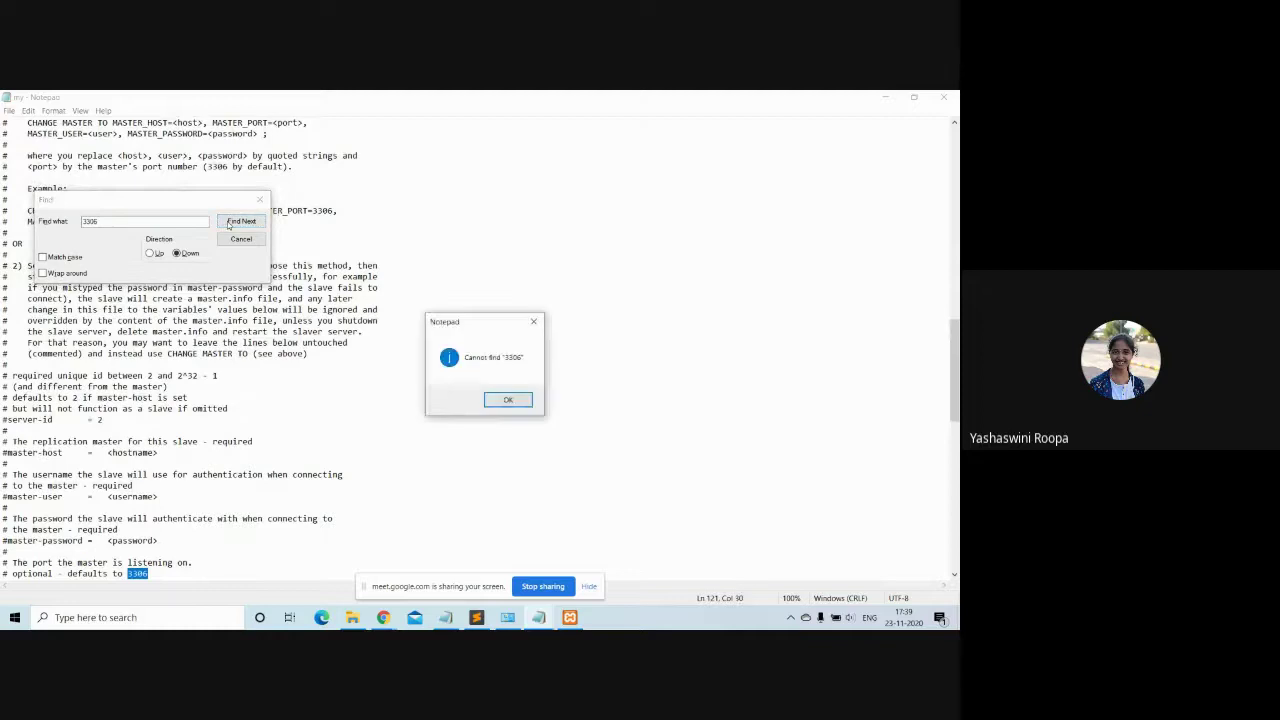
click(510, 401)
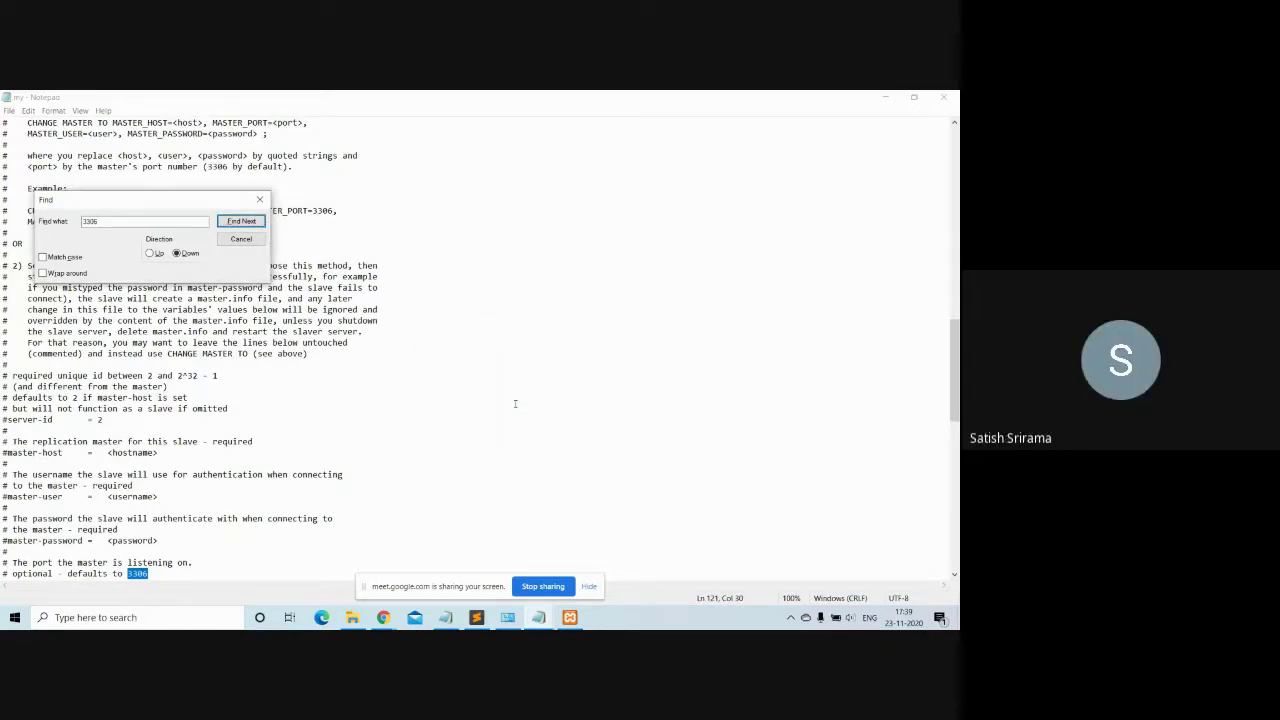
click(260, 202)
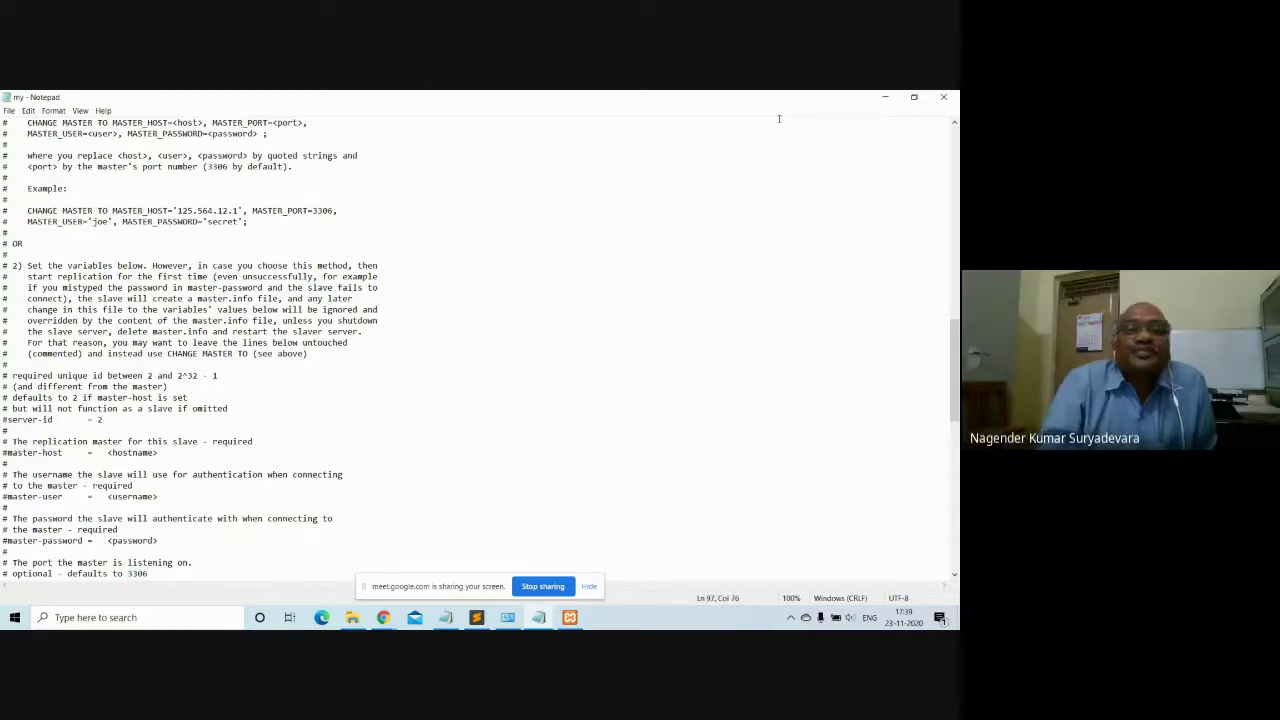
click(943, 97)
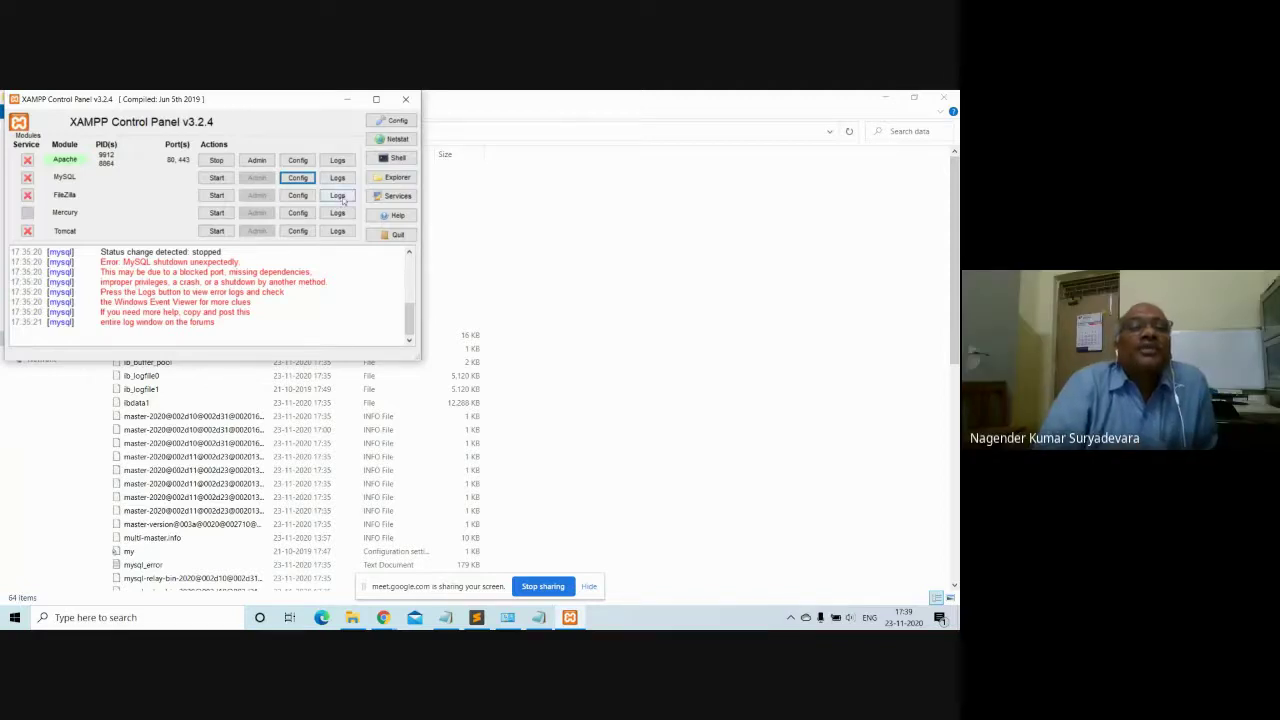
click(300, 179)
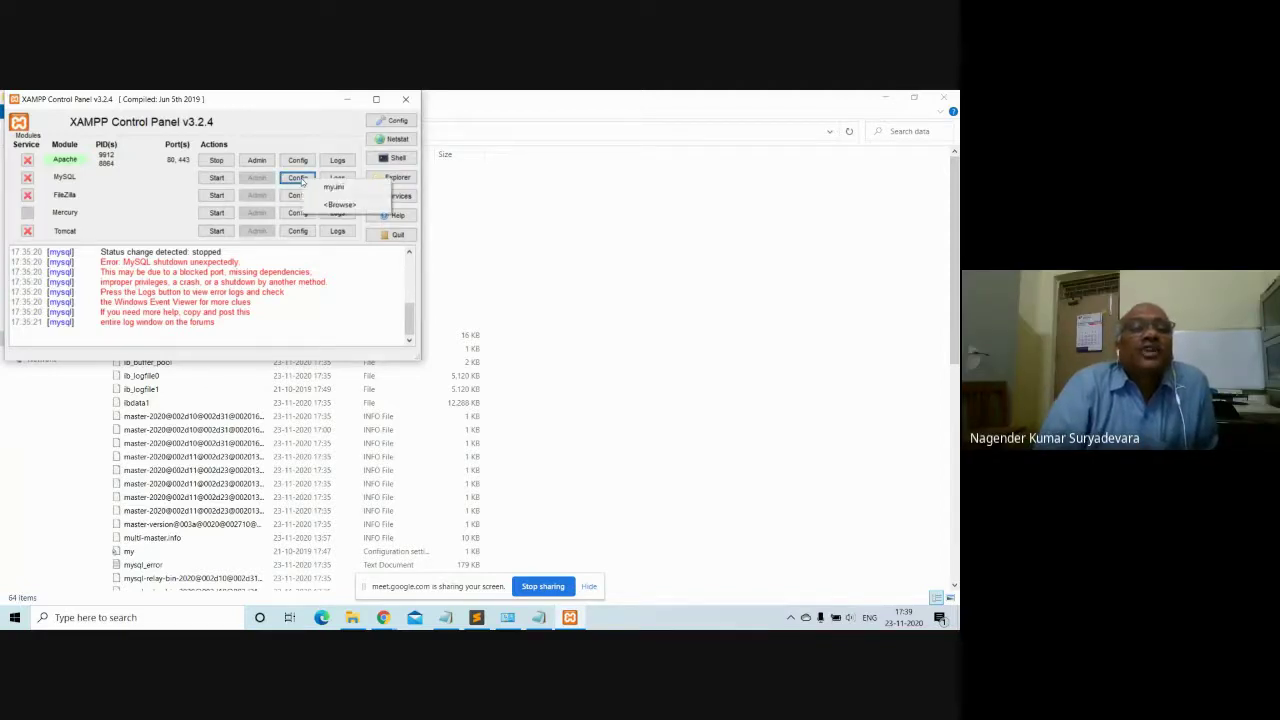
click(598, 190)
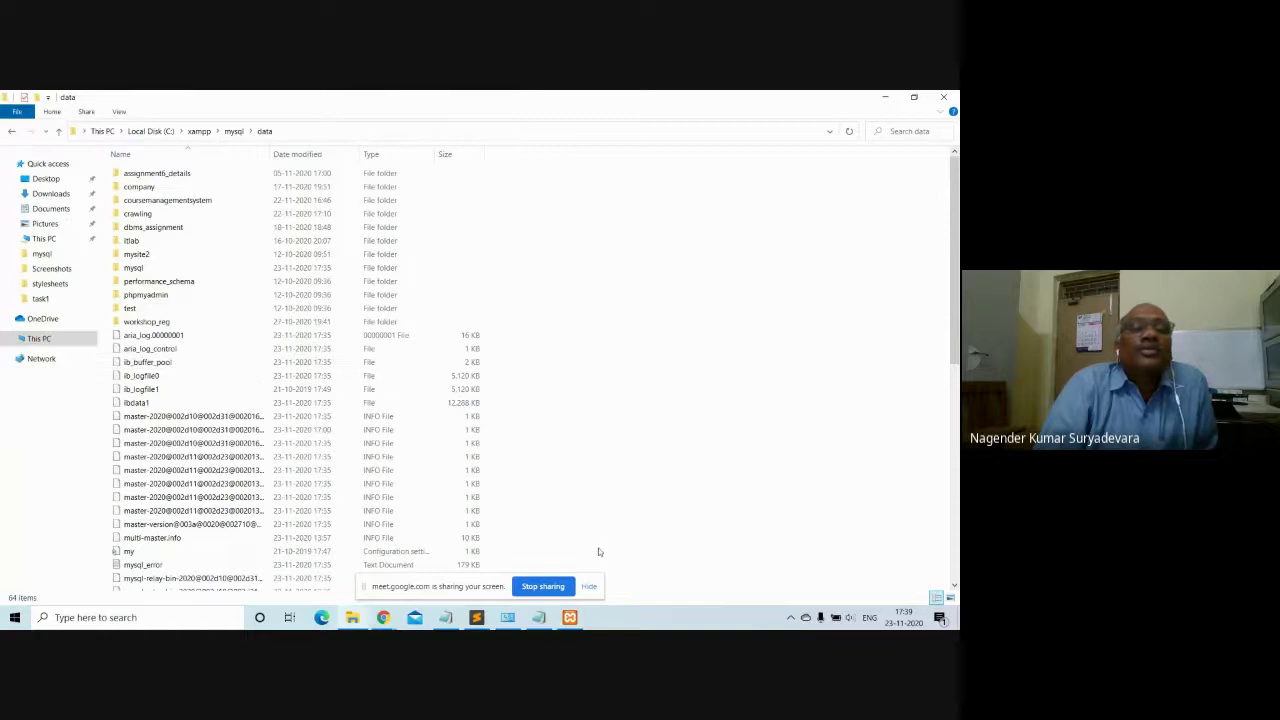
click(569, 617)
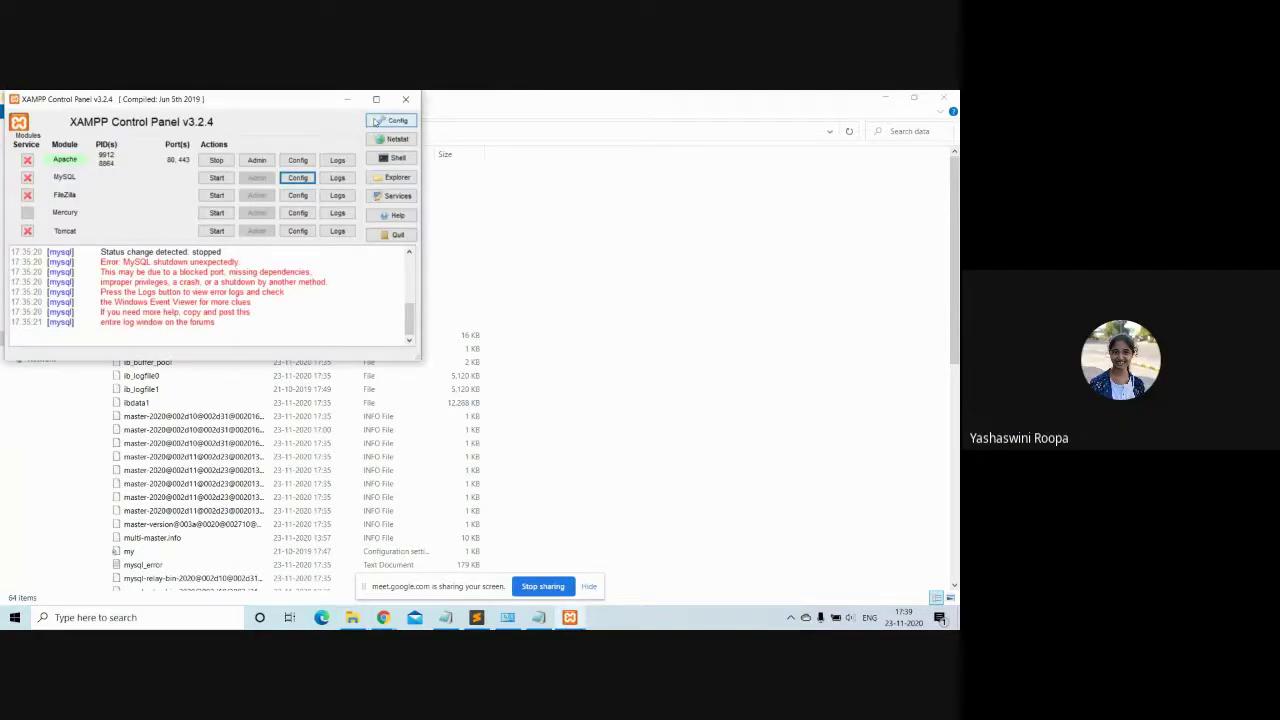
Step: Set the MySQL main port to 3308 in the XAMPP Control Panel's service and port settings, and save the configuration
click(376, 121)
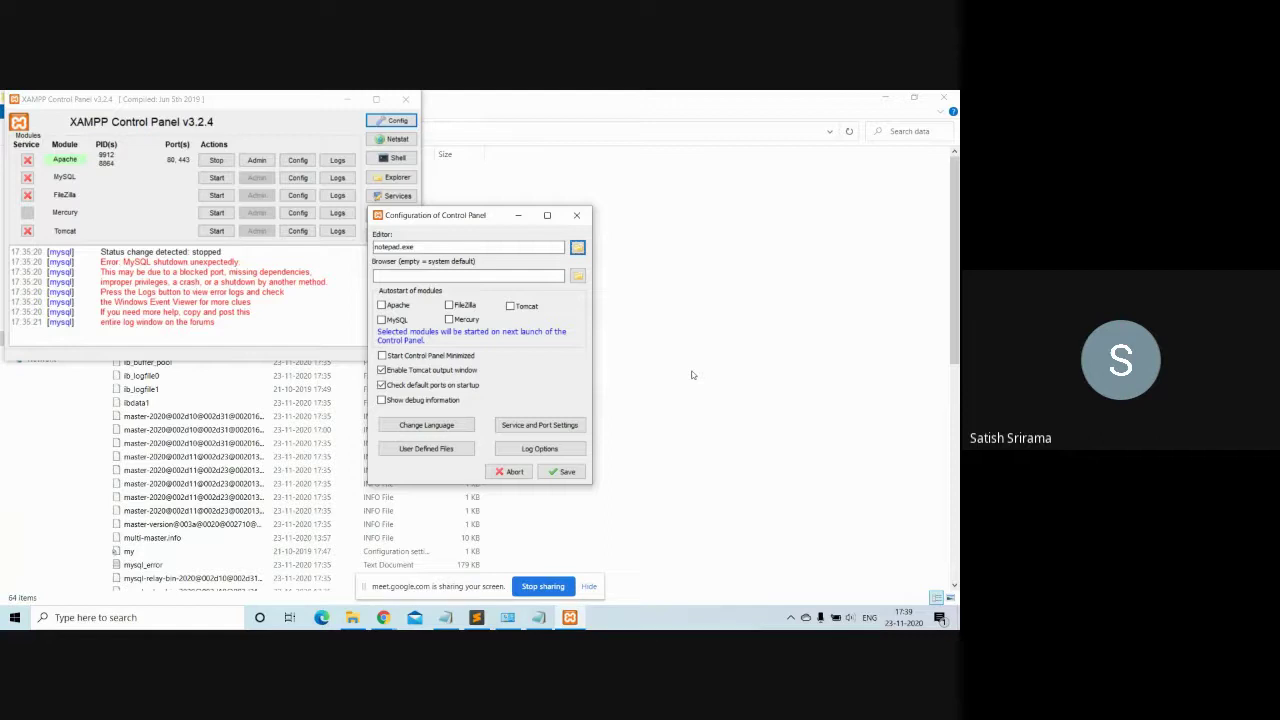
click(382, 320)
click(382, 320)
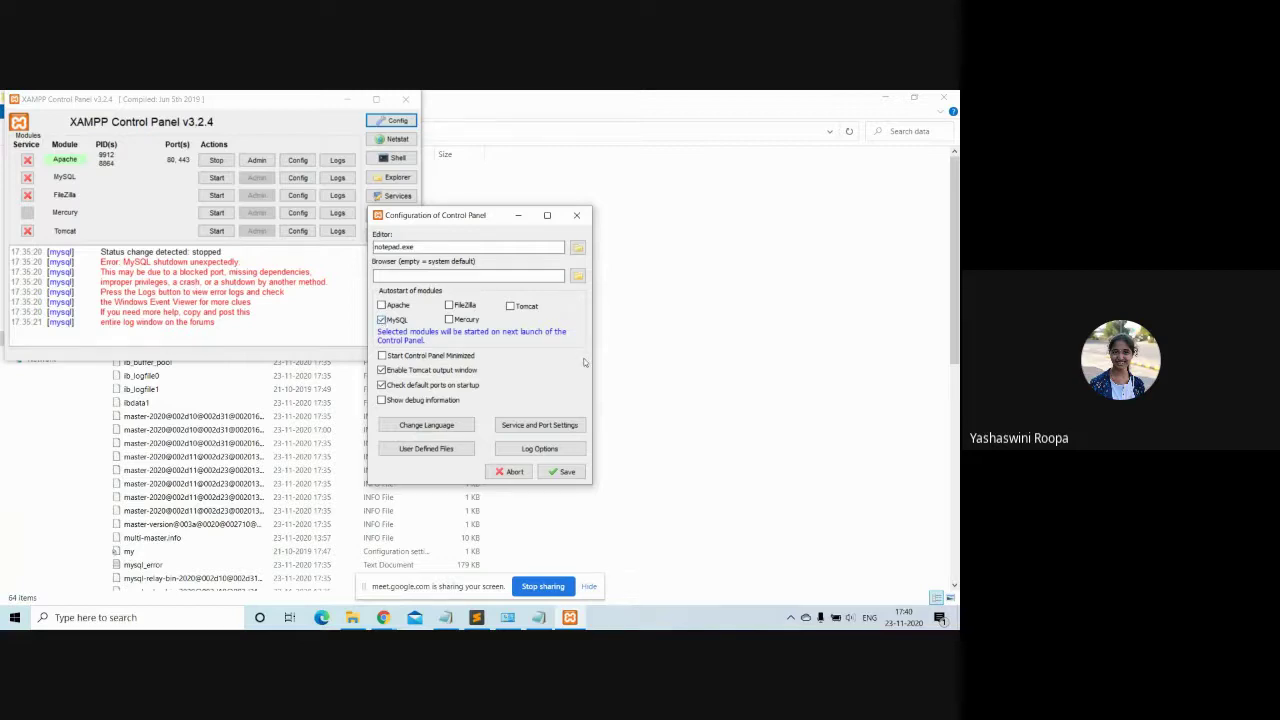
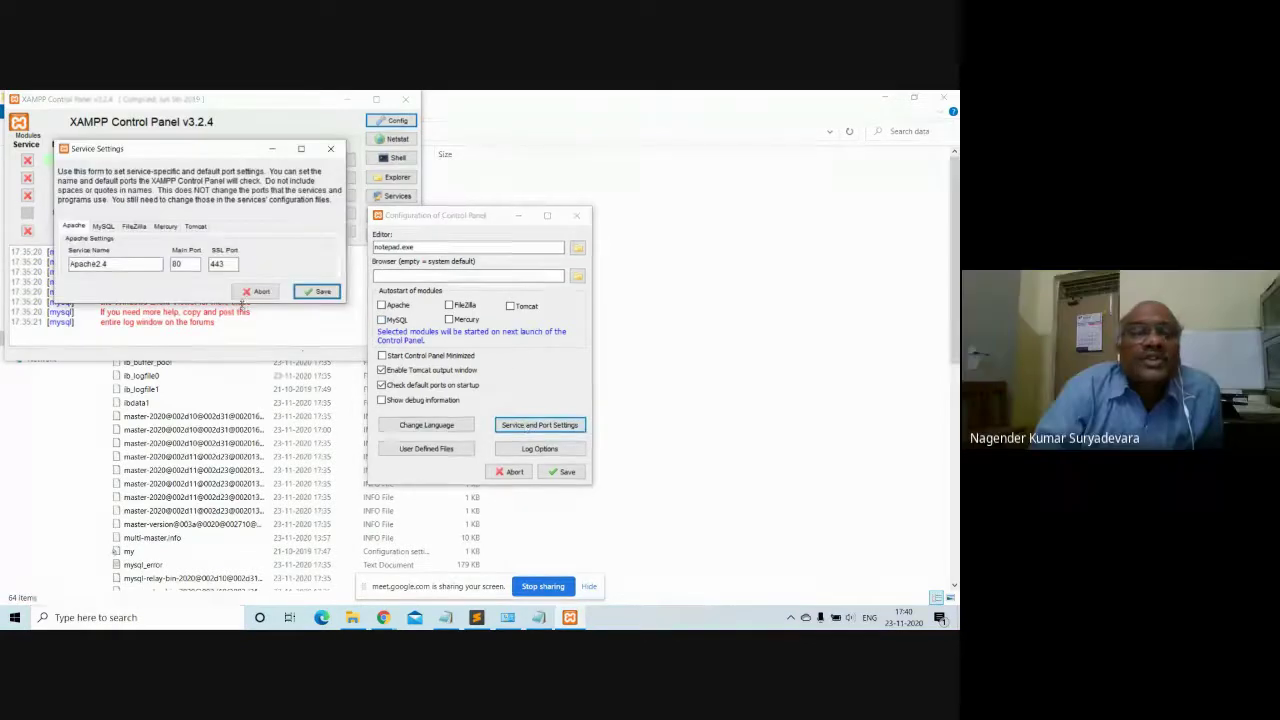
click(105, 227)
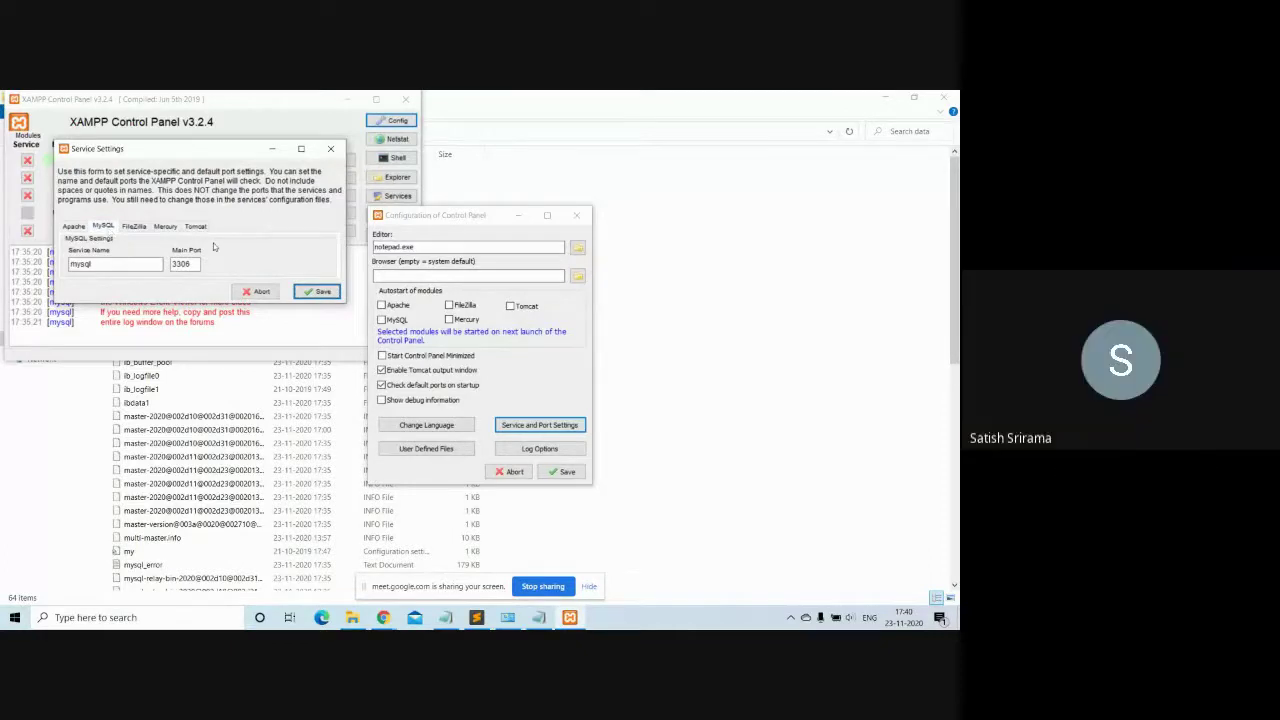
click(193, 265)
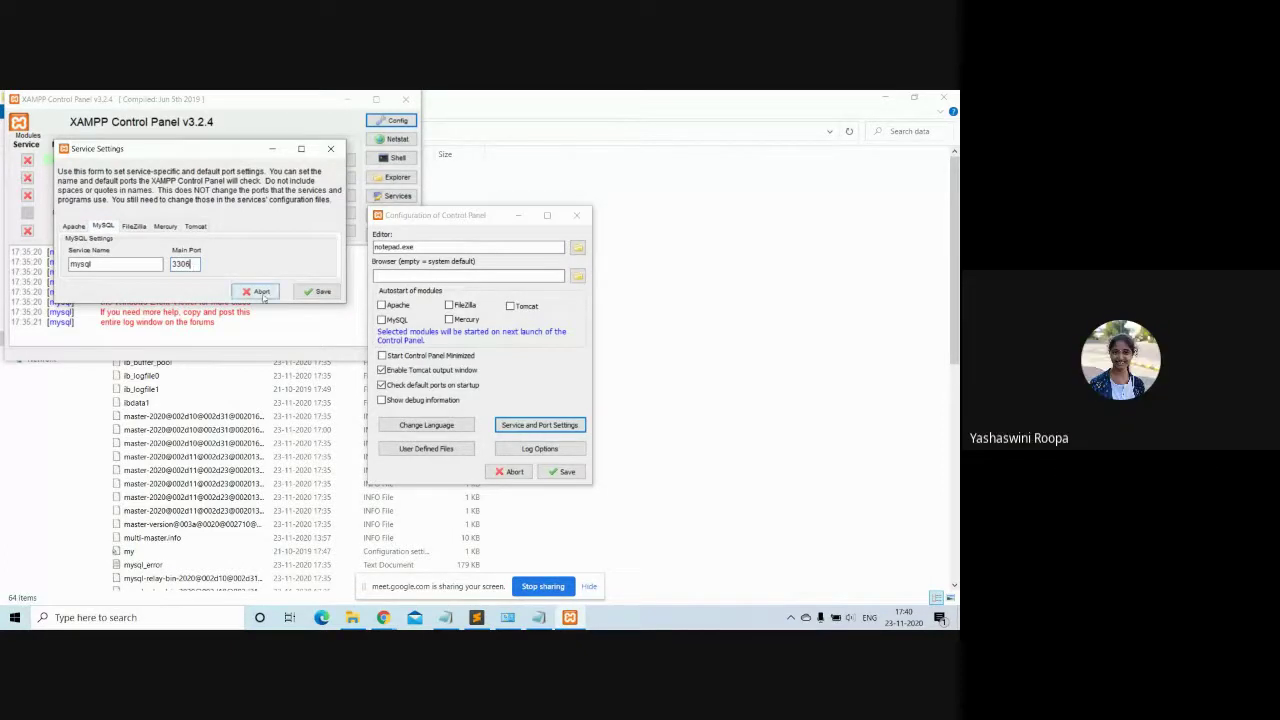
key(BackSpace)
text(8)
click(316, 292)
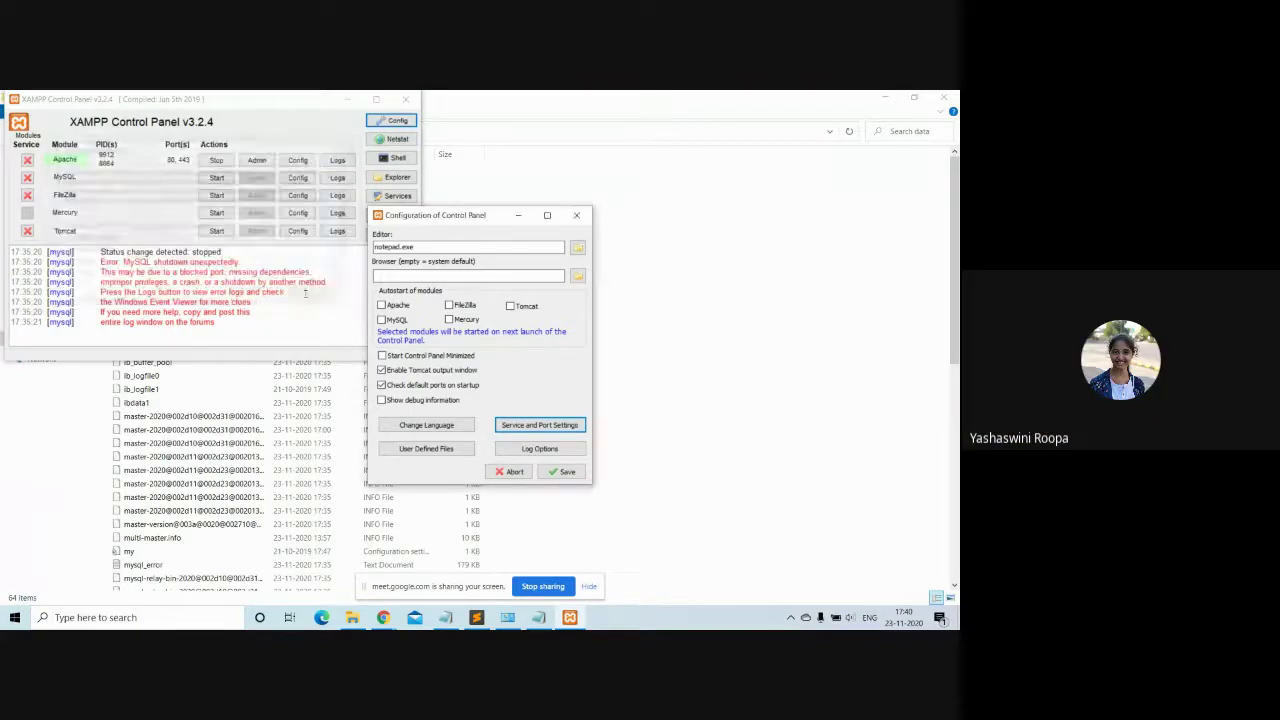
click(551, 474)
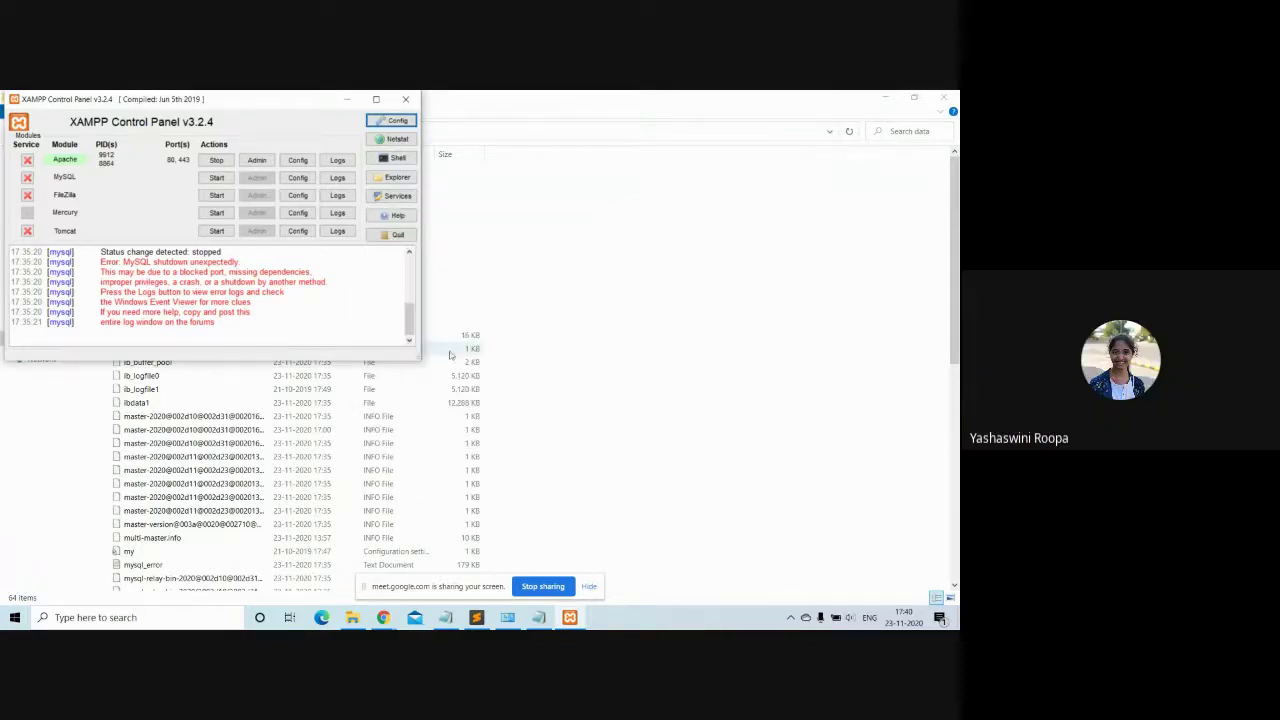
Step: Try to start MySQL, then stop Apache and close the XAMPP Control Panel
click(217, 177)
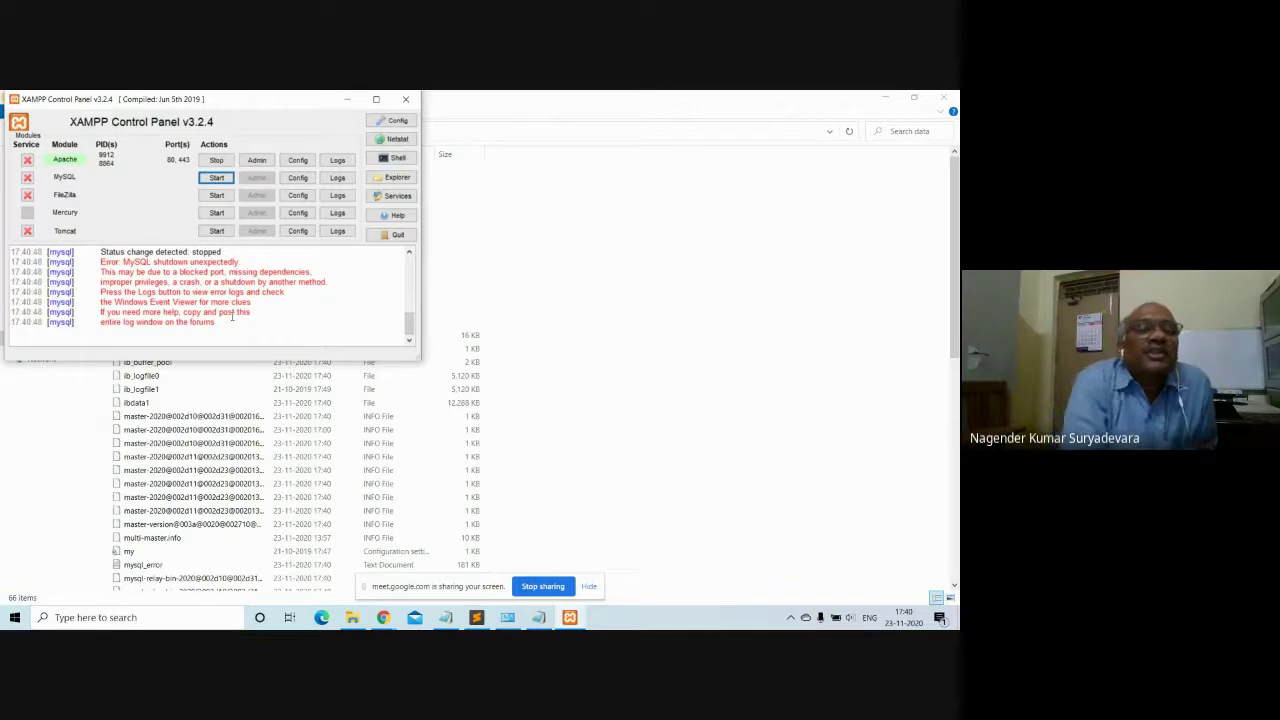
click(216, 160)
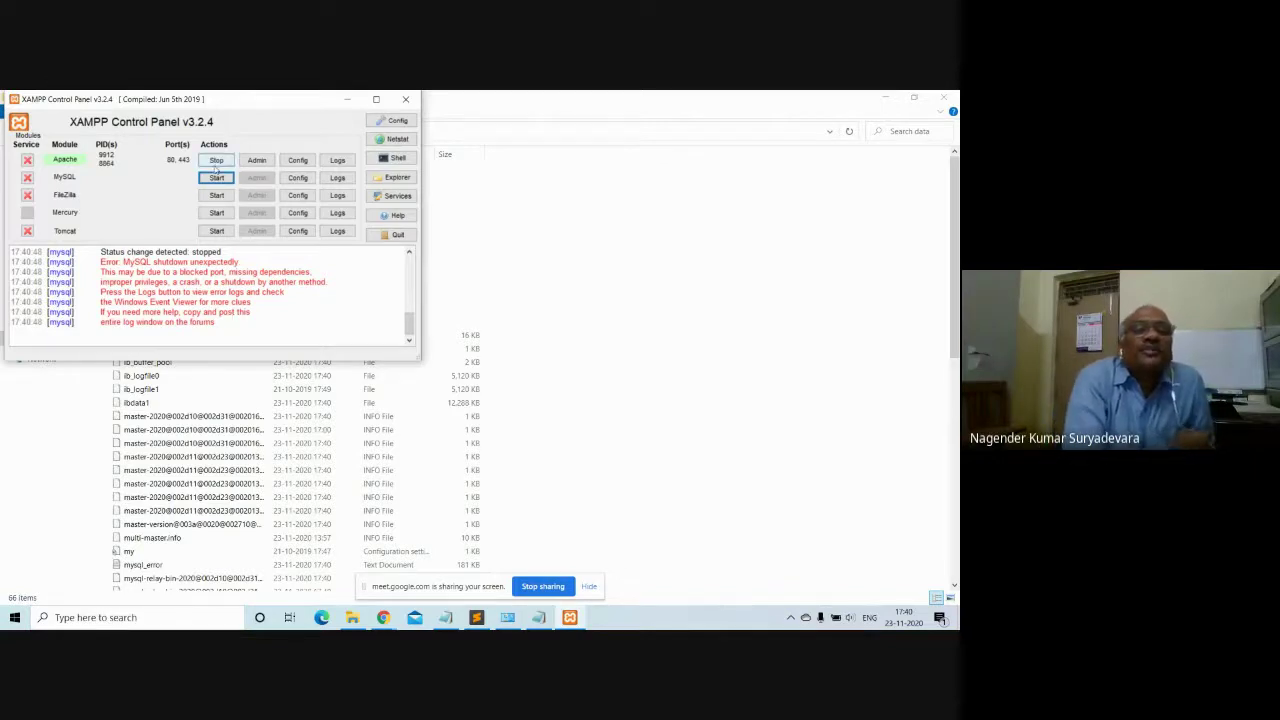
click(408, 98)
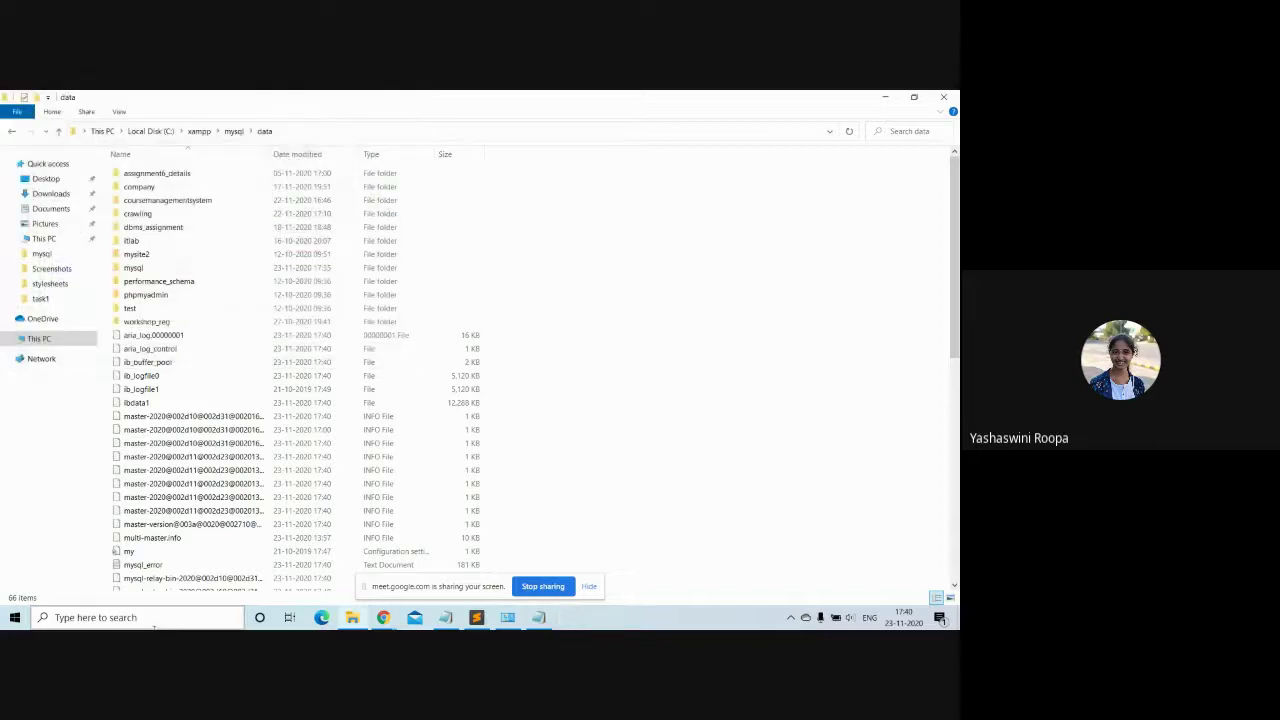
Step: Relaunch the XAMPP Control Panel, start Apache and try to start MySQL again
click(95, 617)
text(xa)
key(Return)
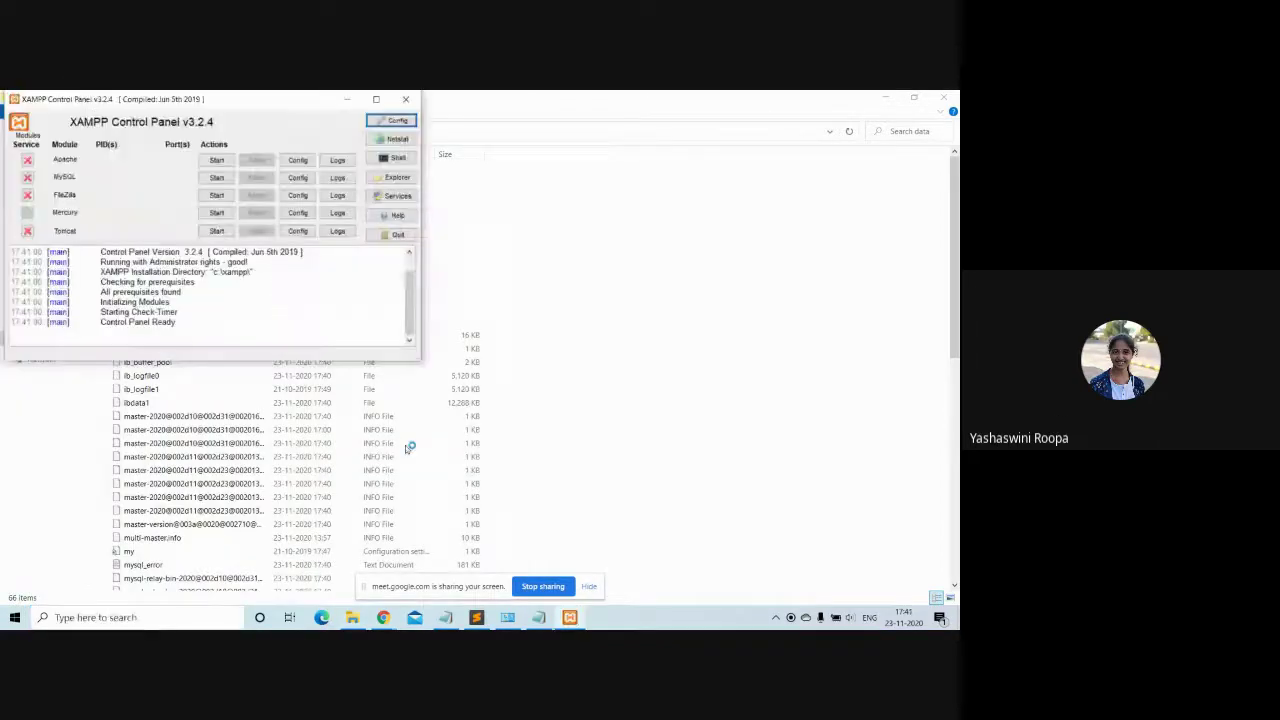
click(216, 160)
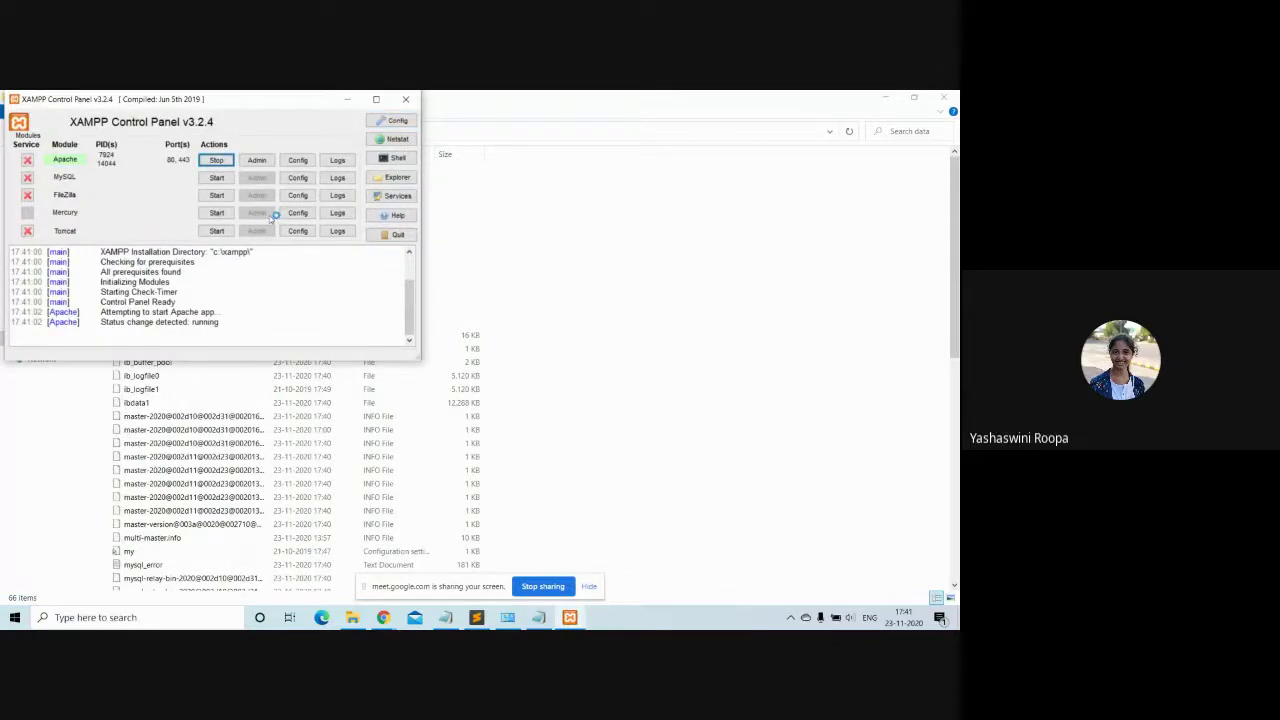
click(228, 180)
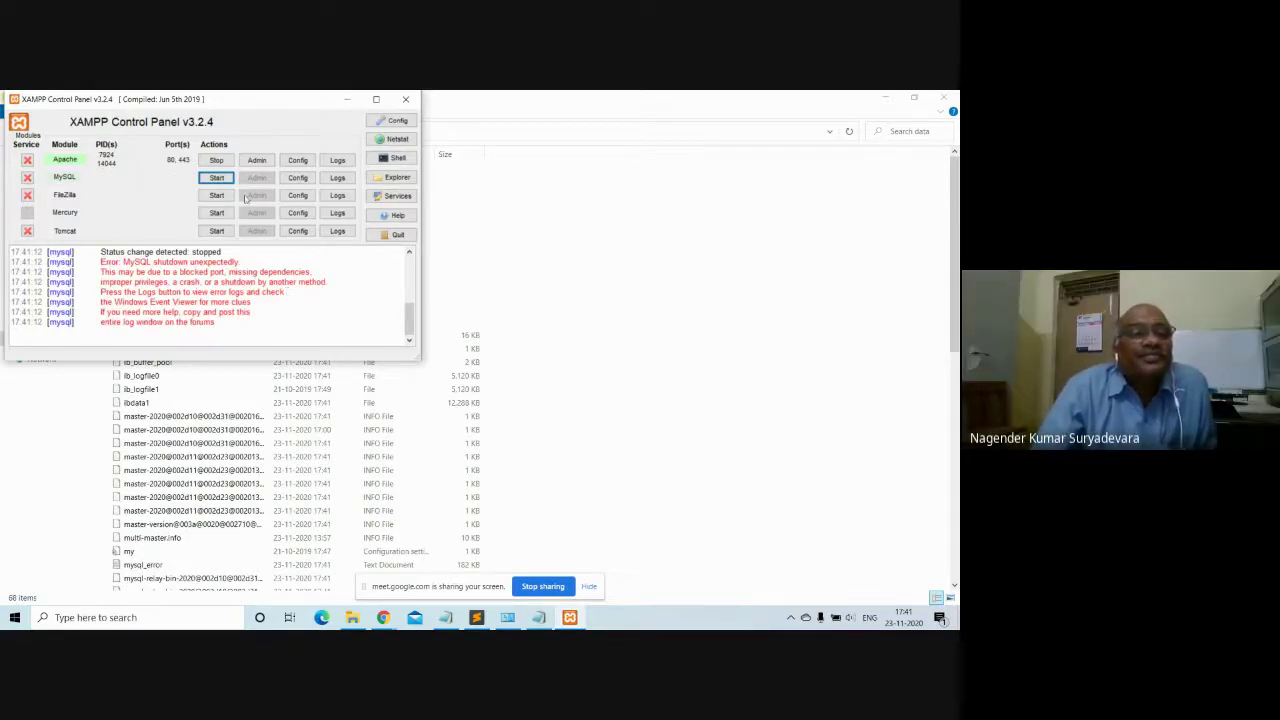
Step: Stop the running Apache module and close the XAMPP Control Panel
click(217, 160)
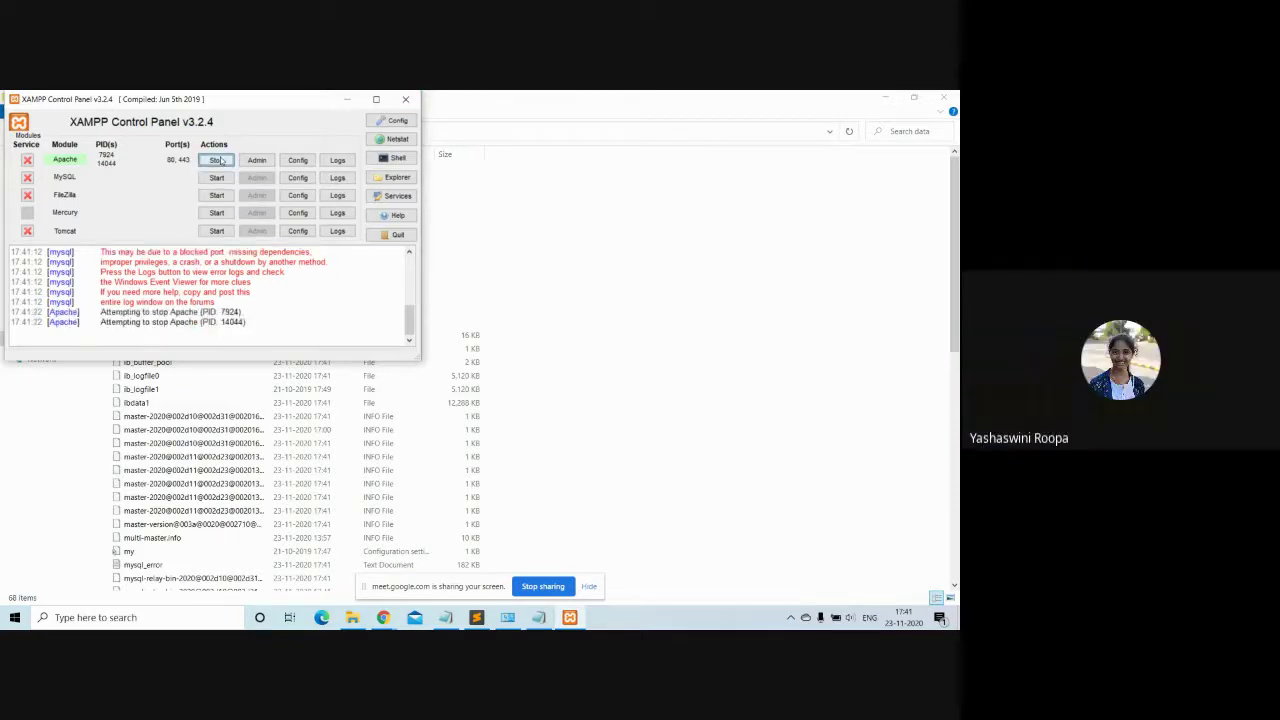
click(406, 100)
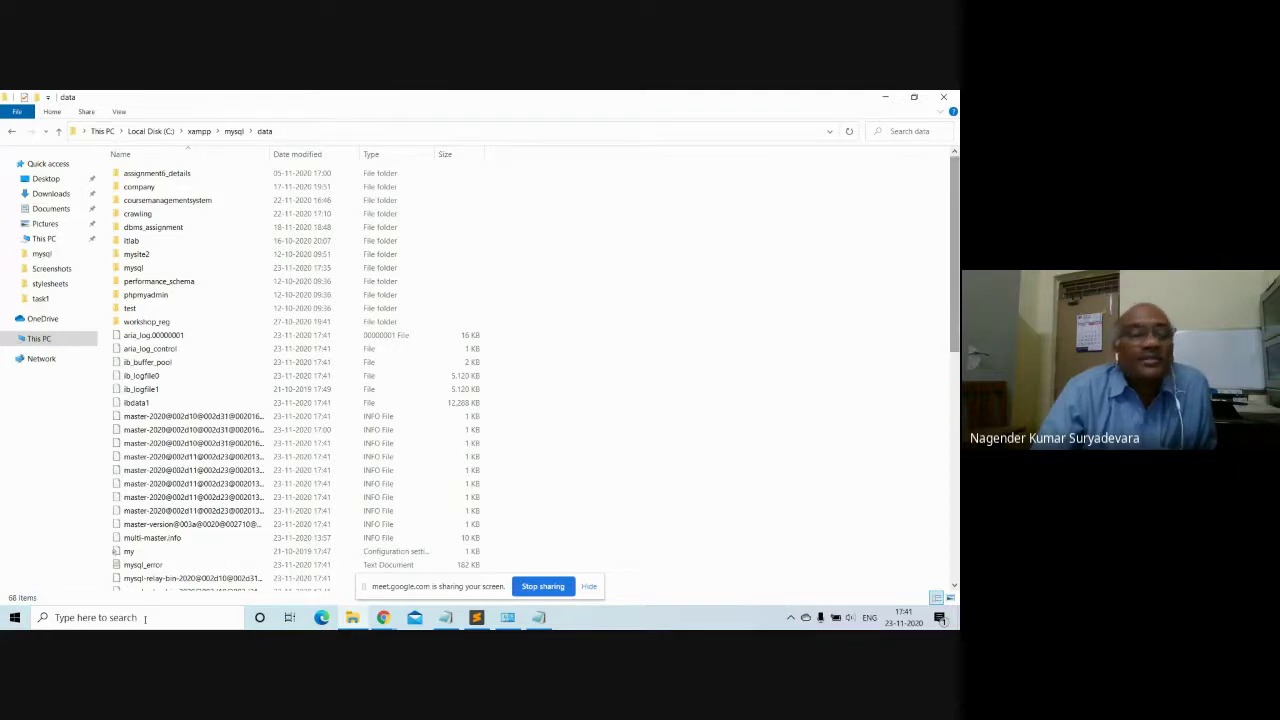
Step: Search Windows for services.msc, open Services and look through the entries around the letter M for MySQL
click(8, 618)
click(8, 618)
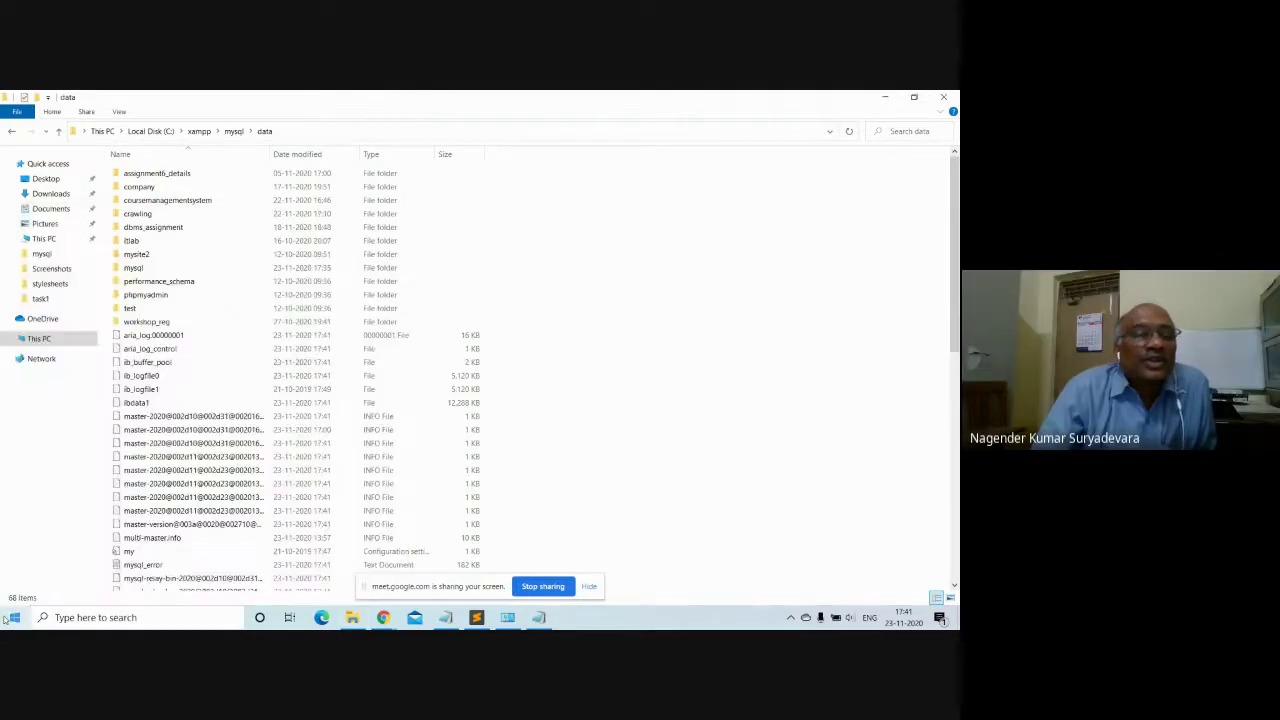
click(8, 618)
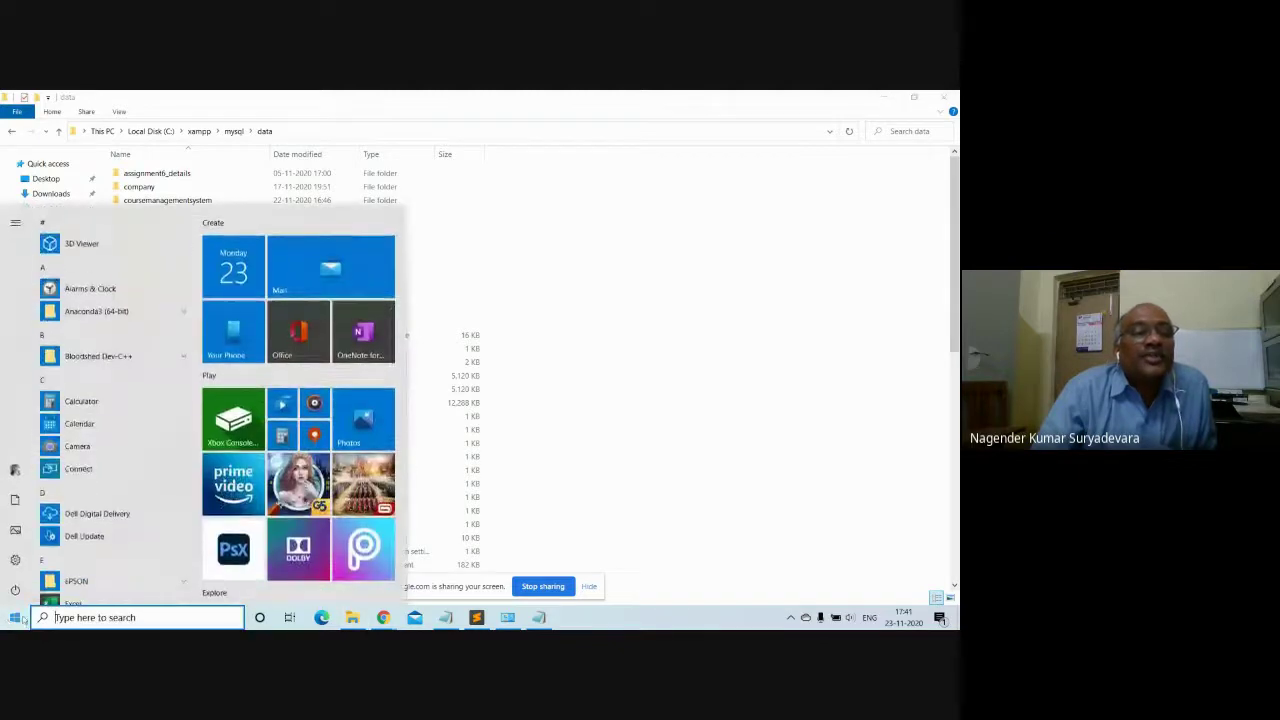
click(77, 620)
text(services)
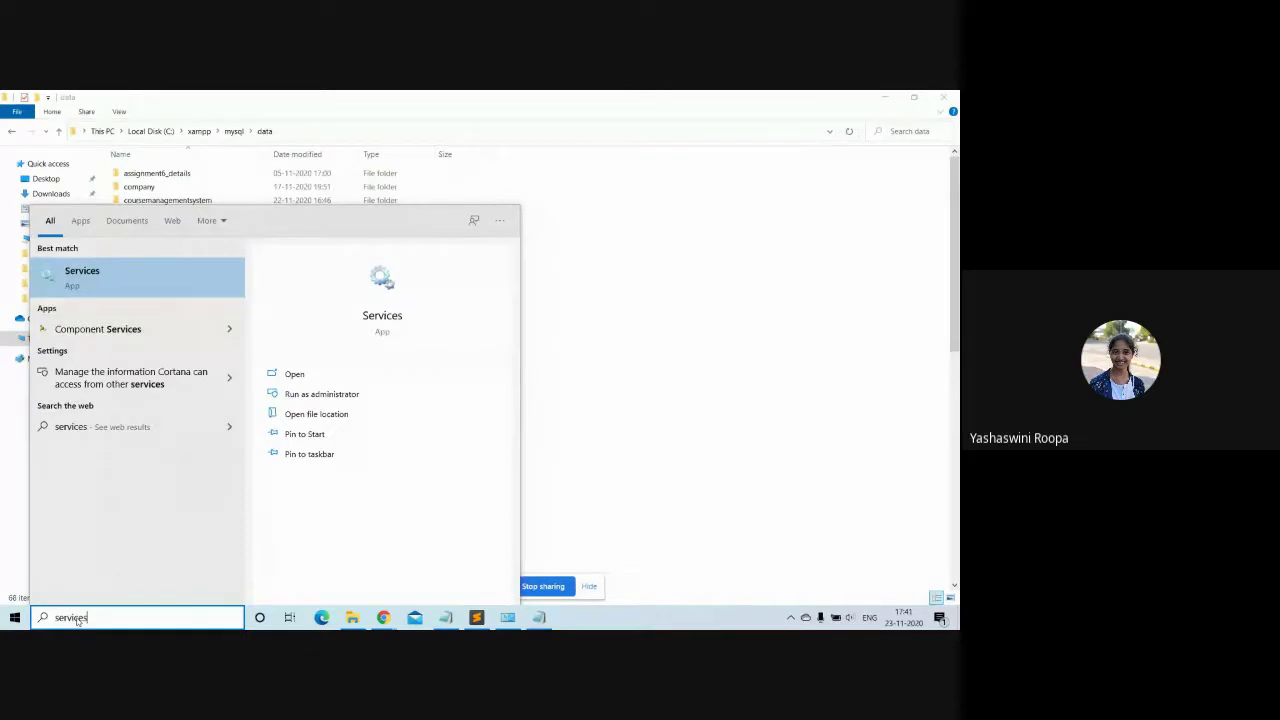
text(.ms)
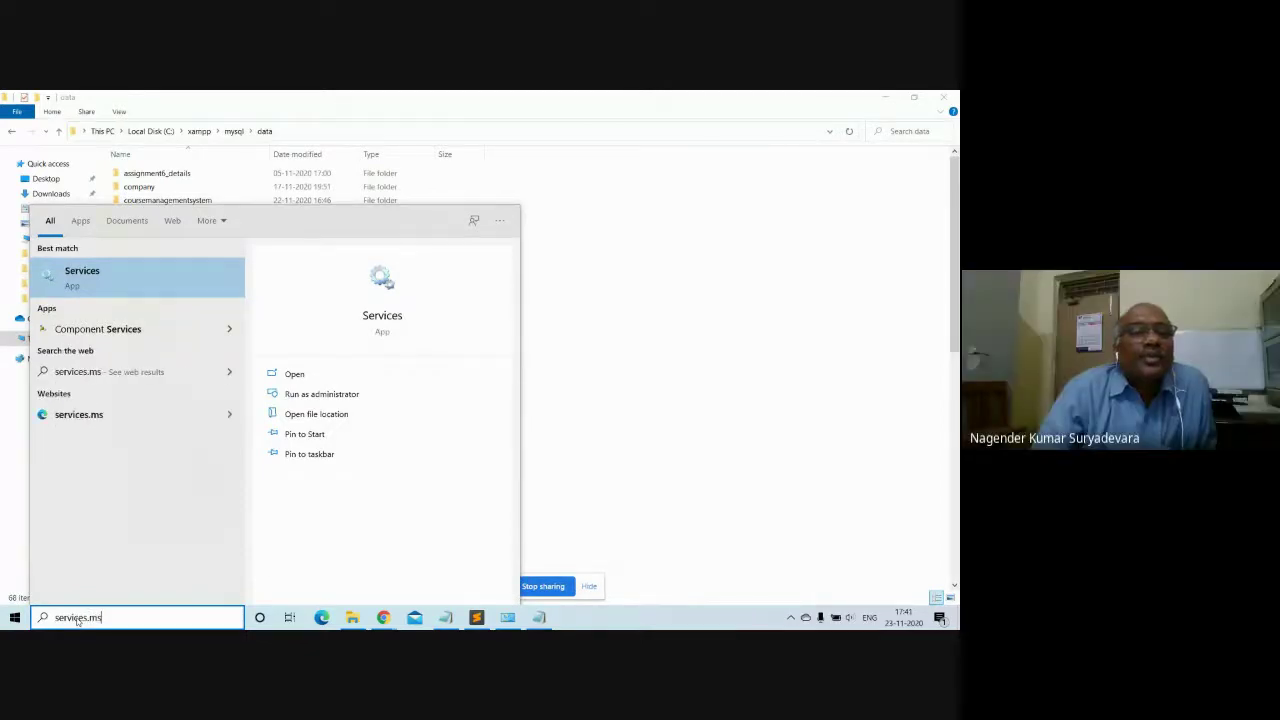
text(c)
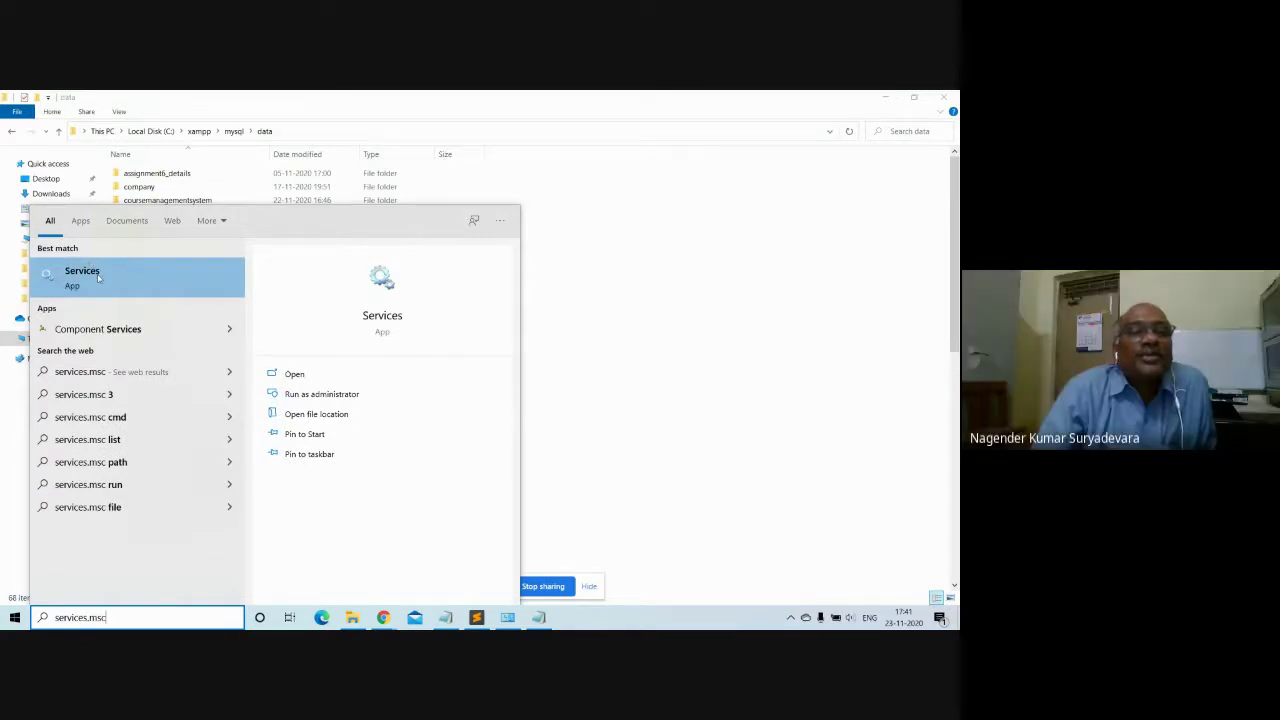
click(98, 278)
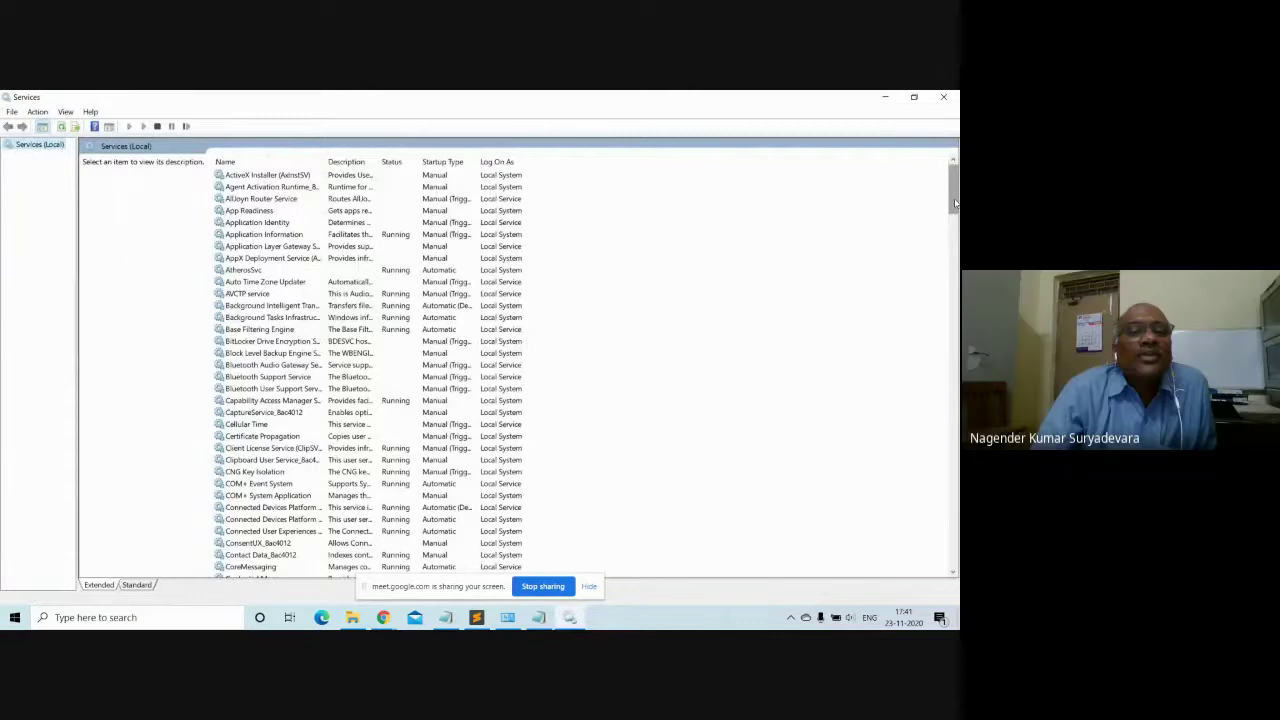
drag(955, 203, 955, 359)
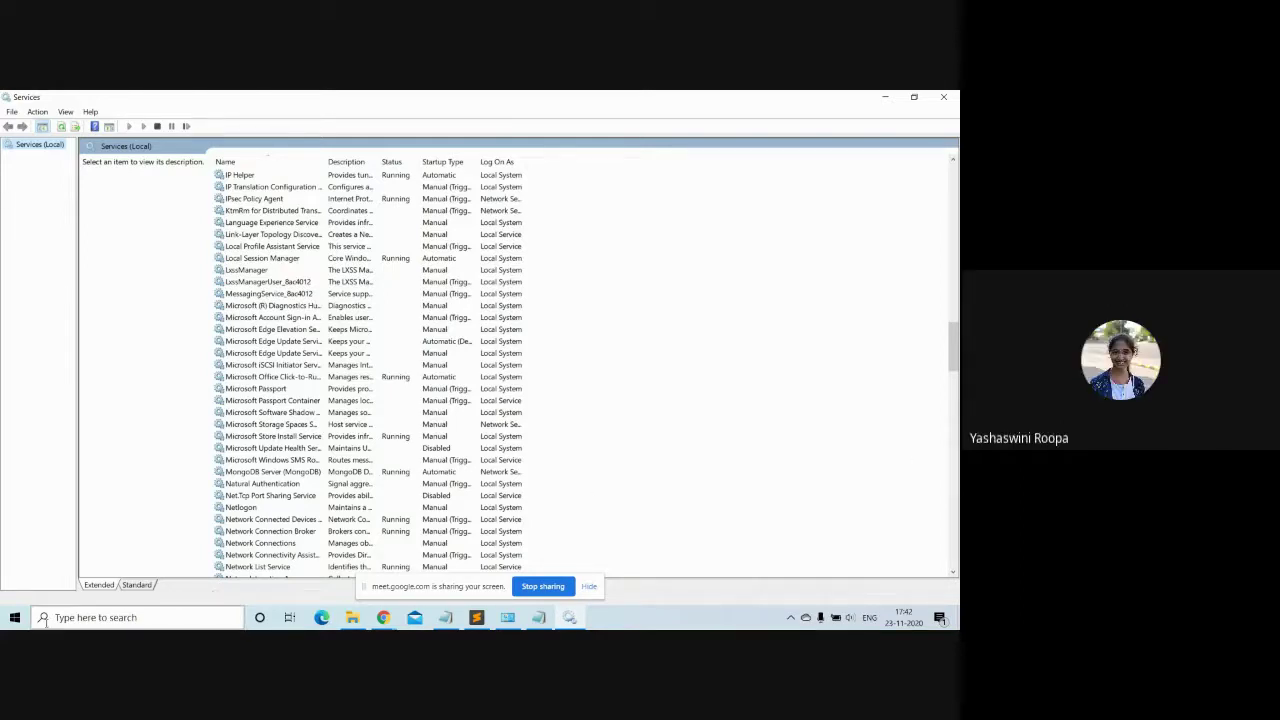
Step: Open the Windows Event Viewer and display the Application log under Windows Logs
right_click(22, 625)
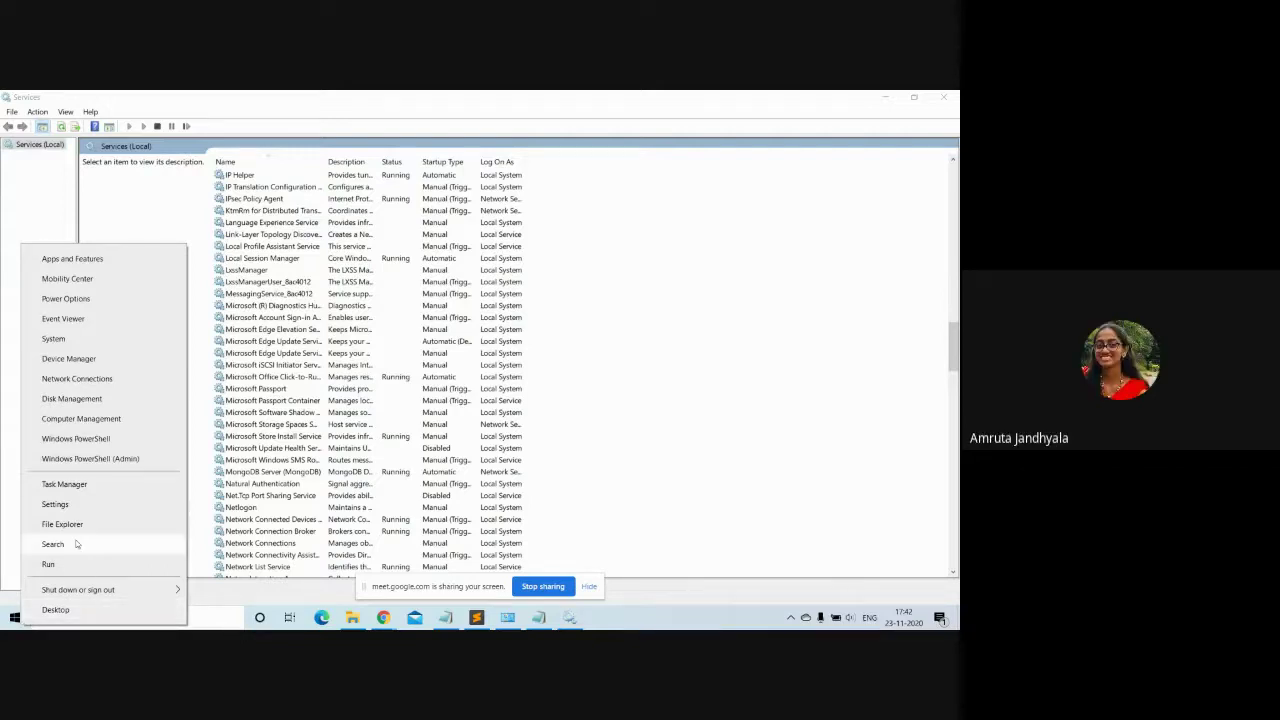
click(63, 320)
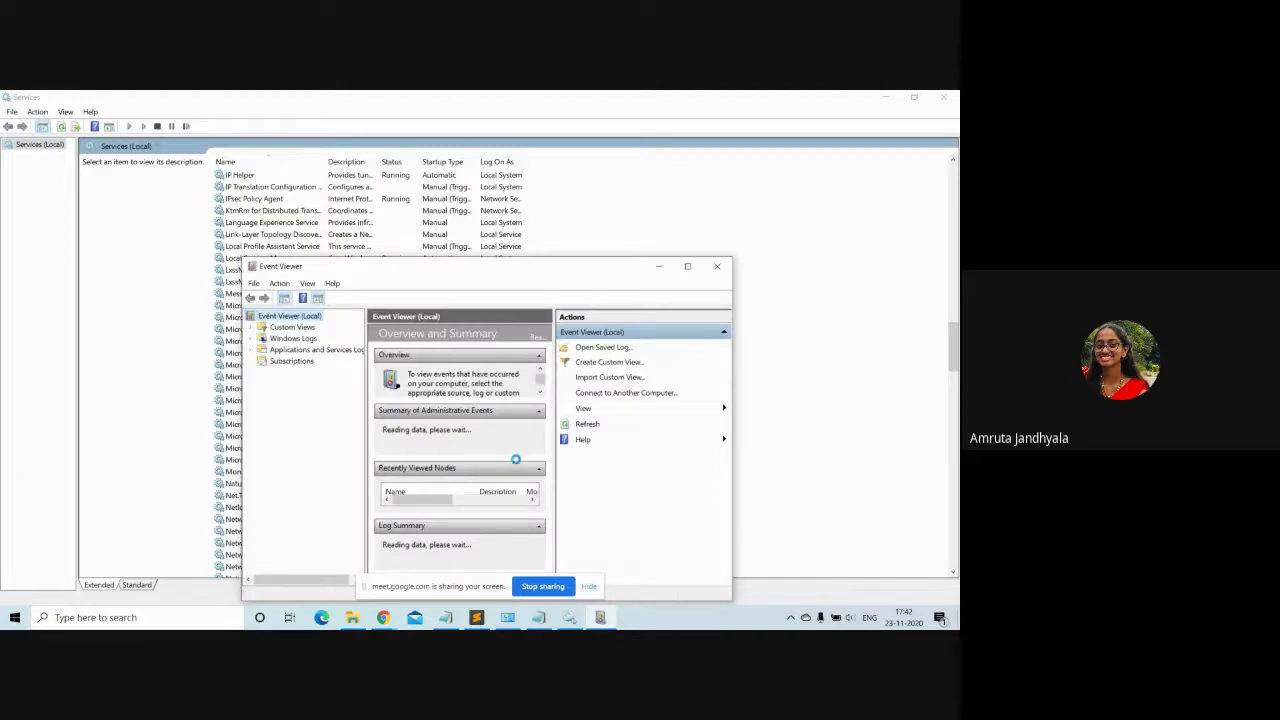
drag(622, 274, 606, 235)
click(274, 302)
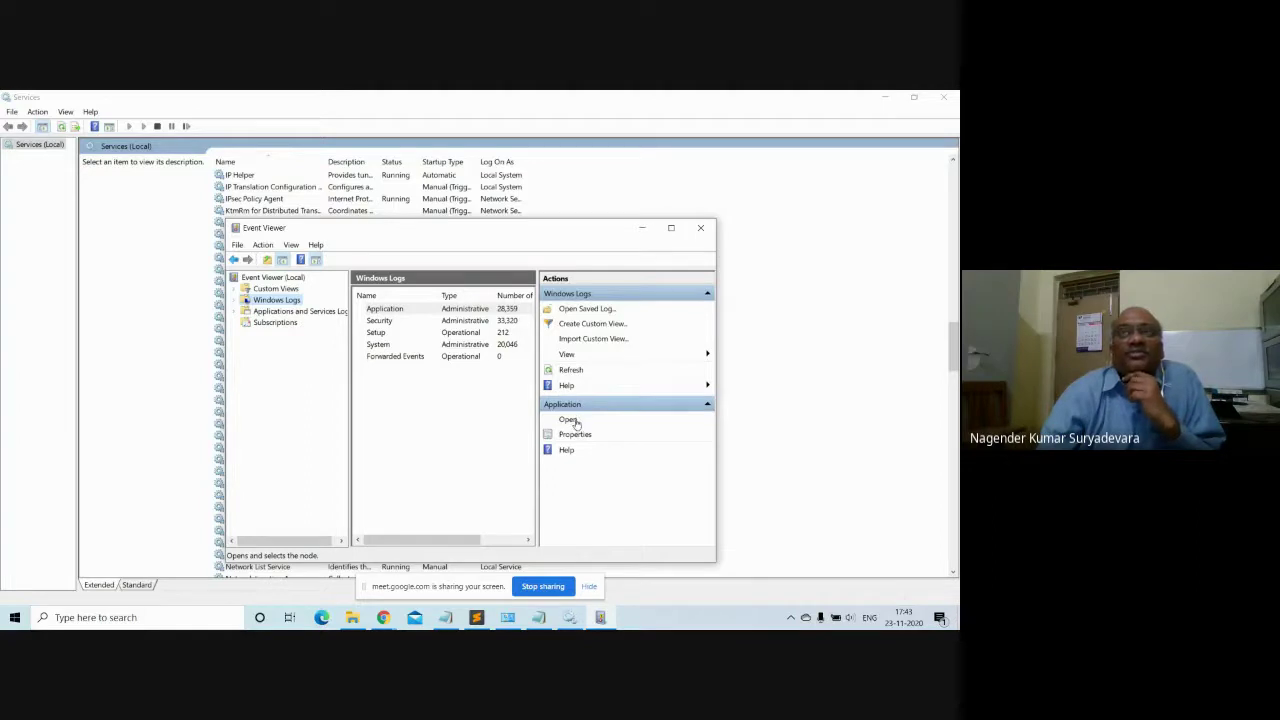
click(569, 420)
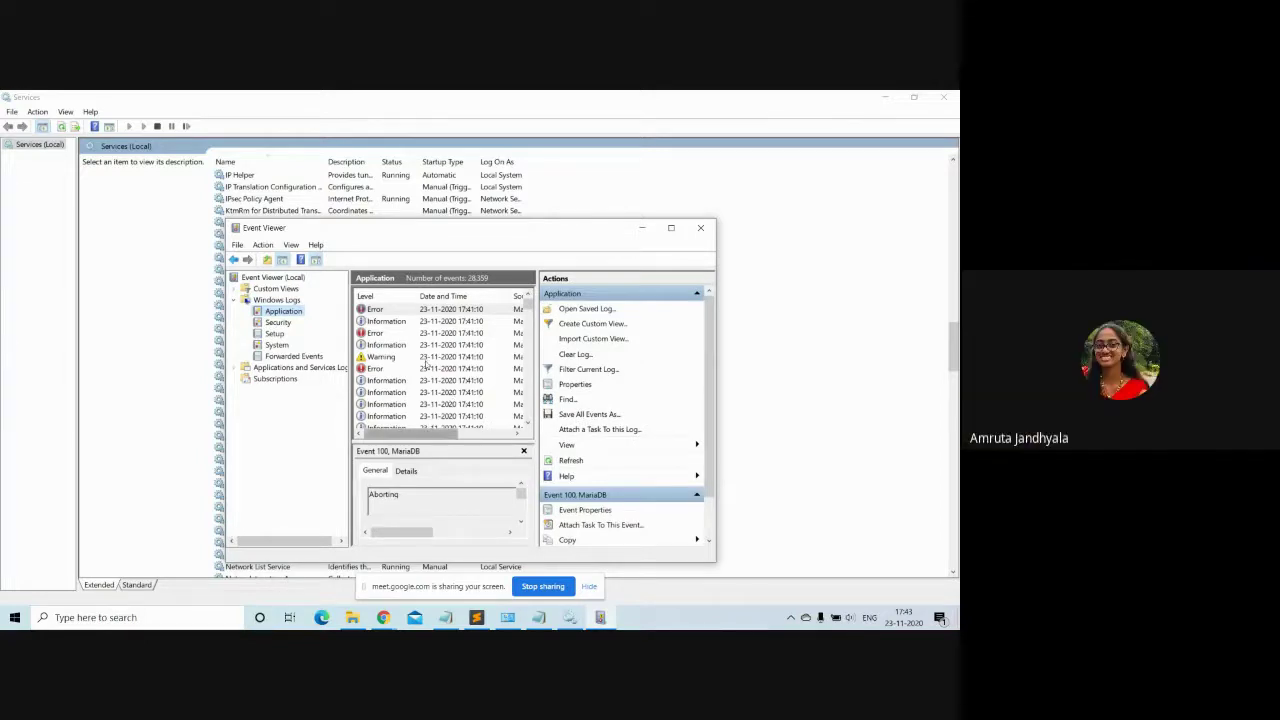
Step: Read the properties of the three newest MariaDB events in the Application log, closing each one after viewing
double_click(410, 313)
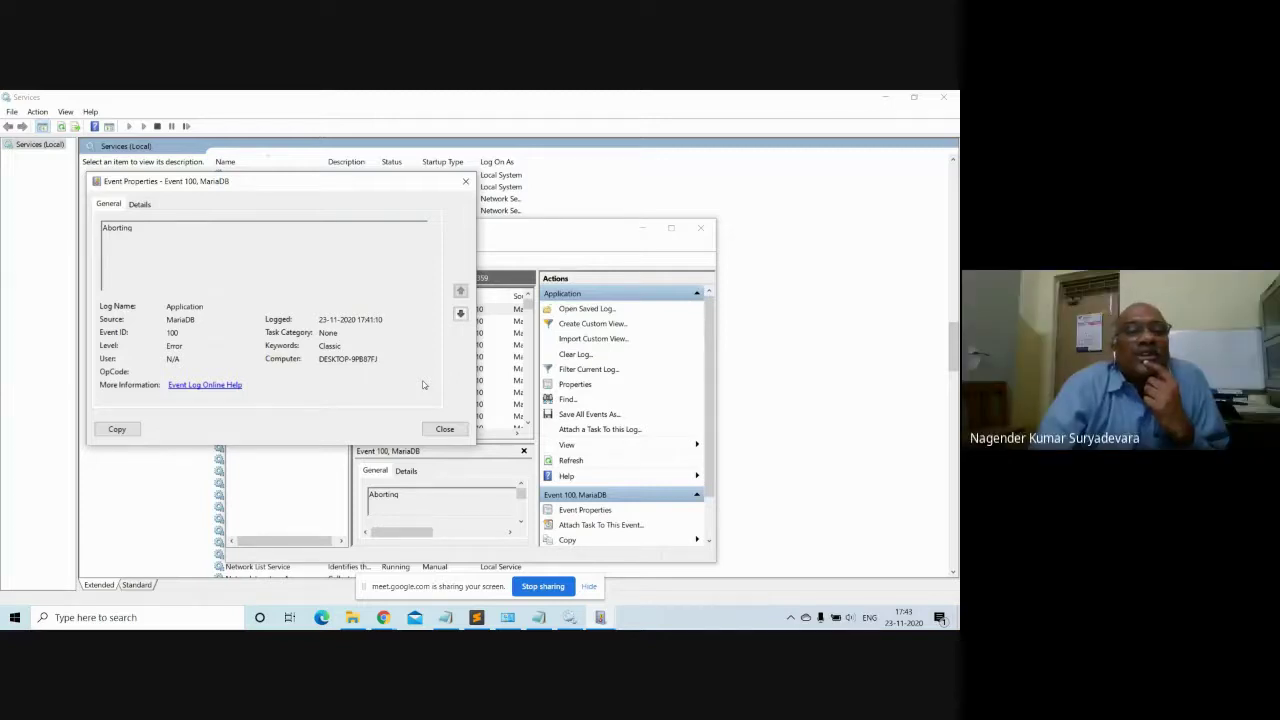
click(465, 181)
double_click(406, 324)
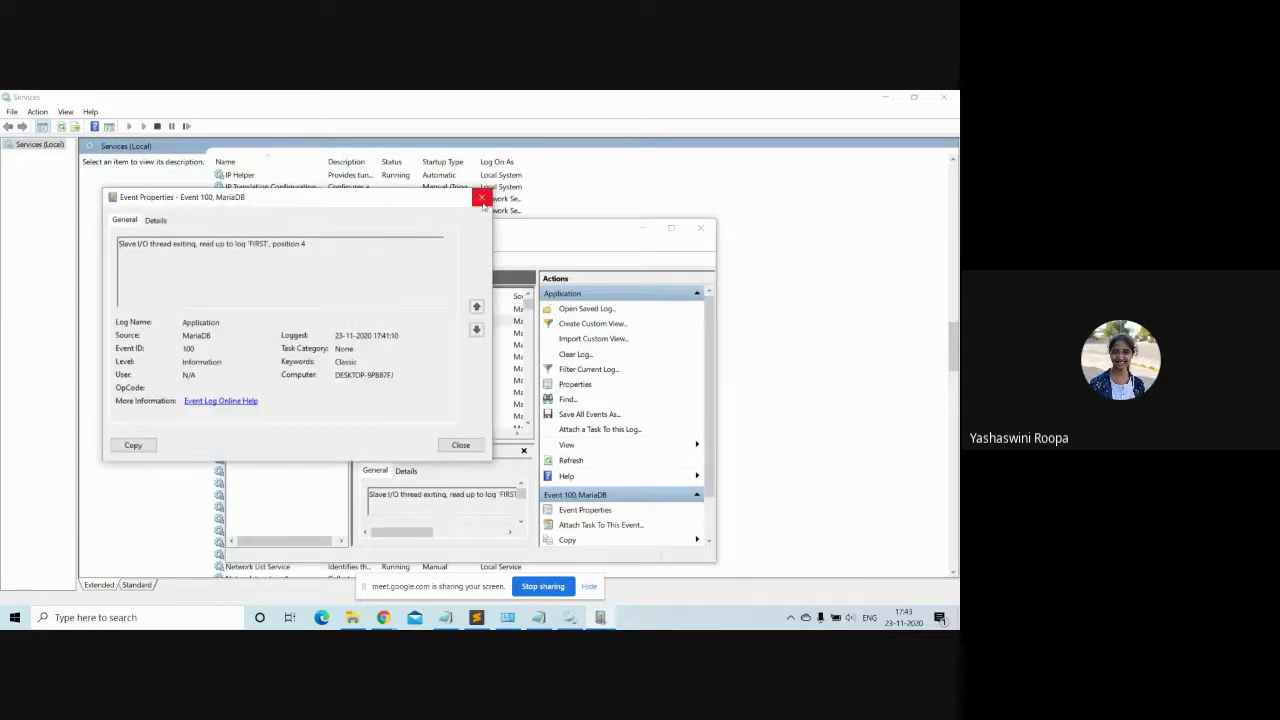
click(481, 199)
click(377, 334)
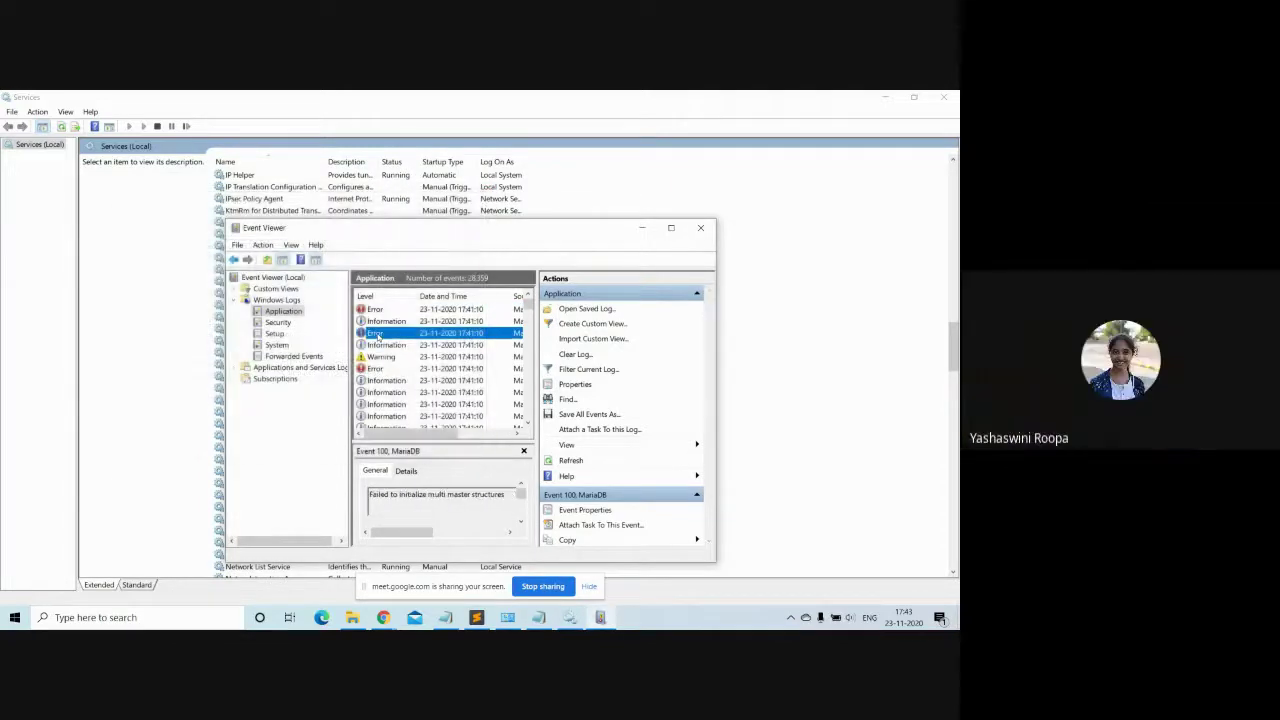
double_click(377, 334)
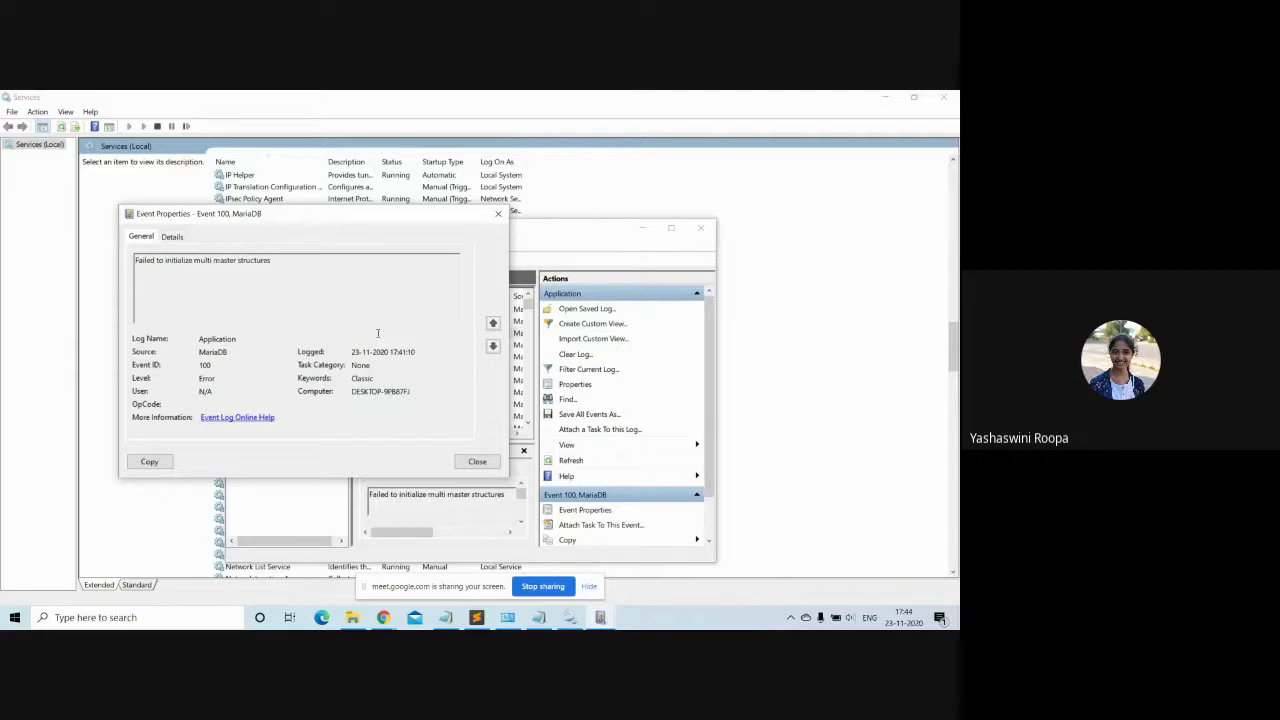
click(497, 214)
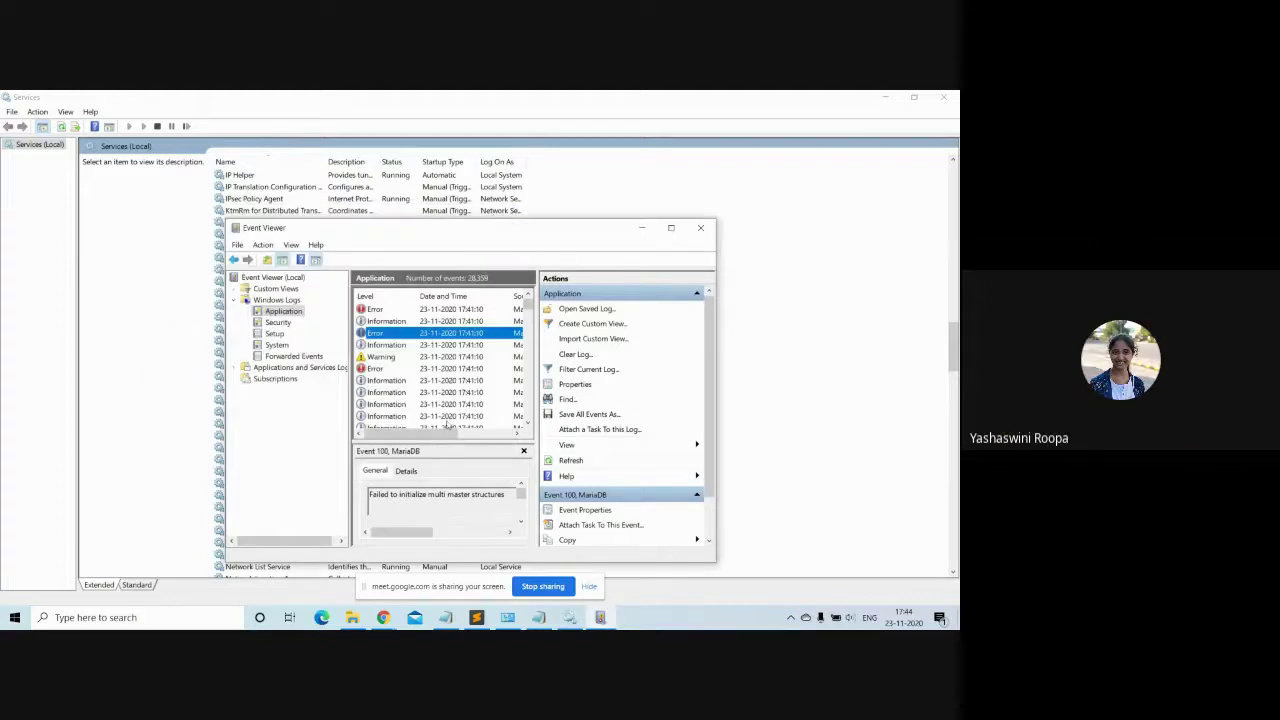
Step: Maximize Event Viewer and examine the messages of the MariaDB events logged at 17:40:47 one after another
click(671, 228)
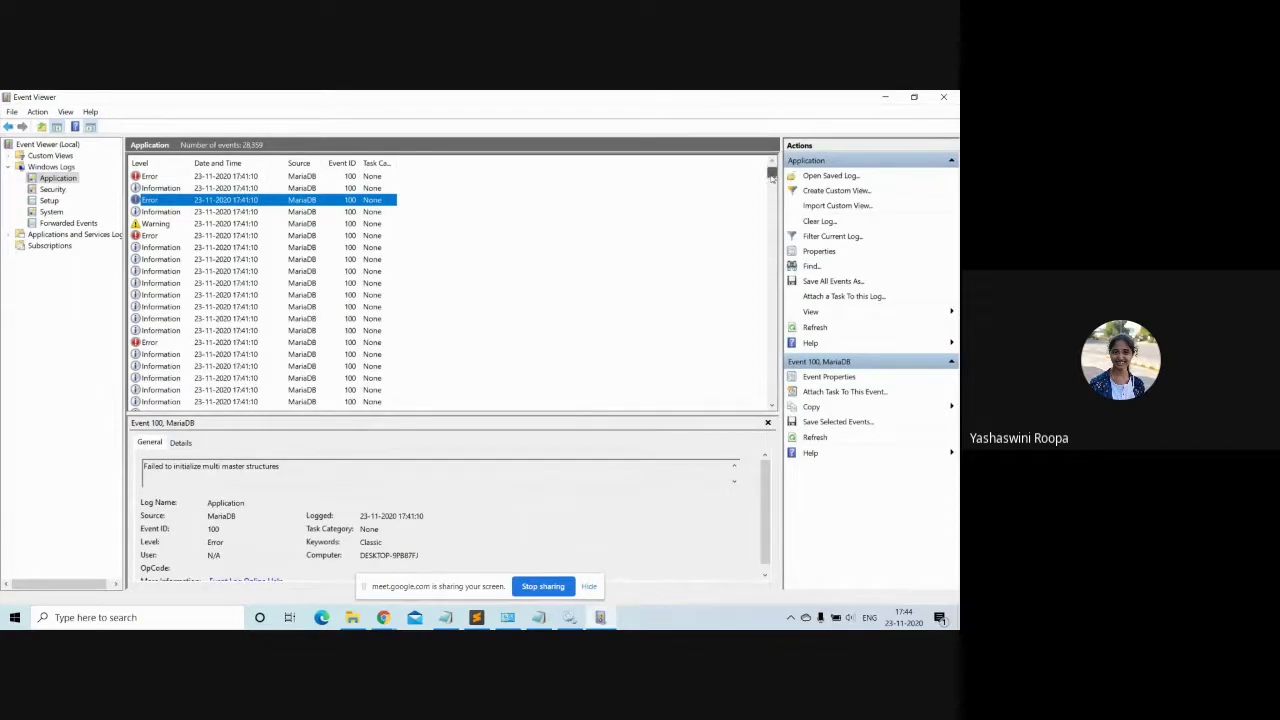
drag(771, 176, 771, 195)
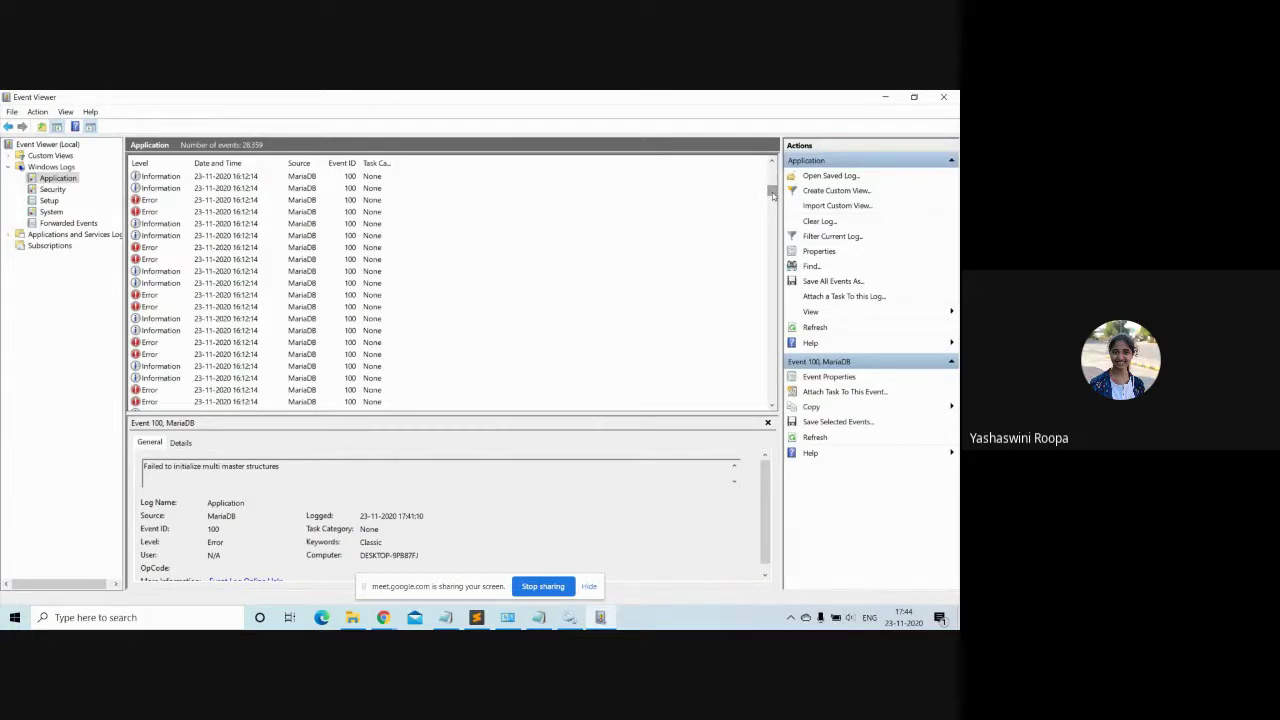
drag(772, 195, 770, 172)
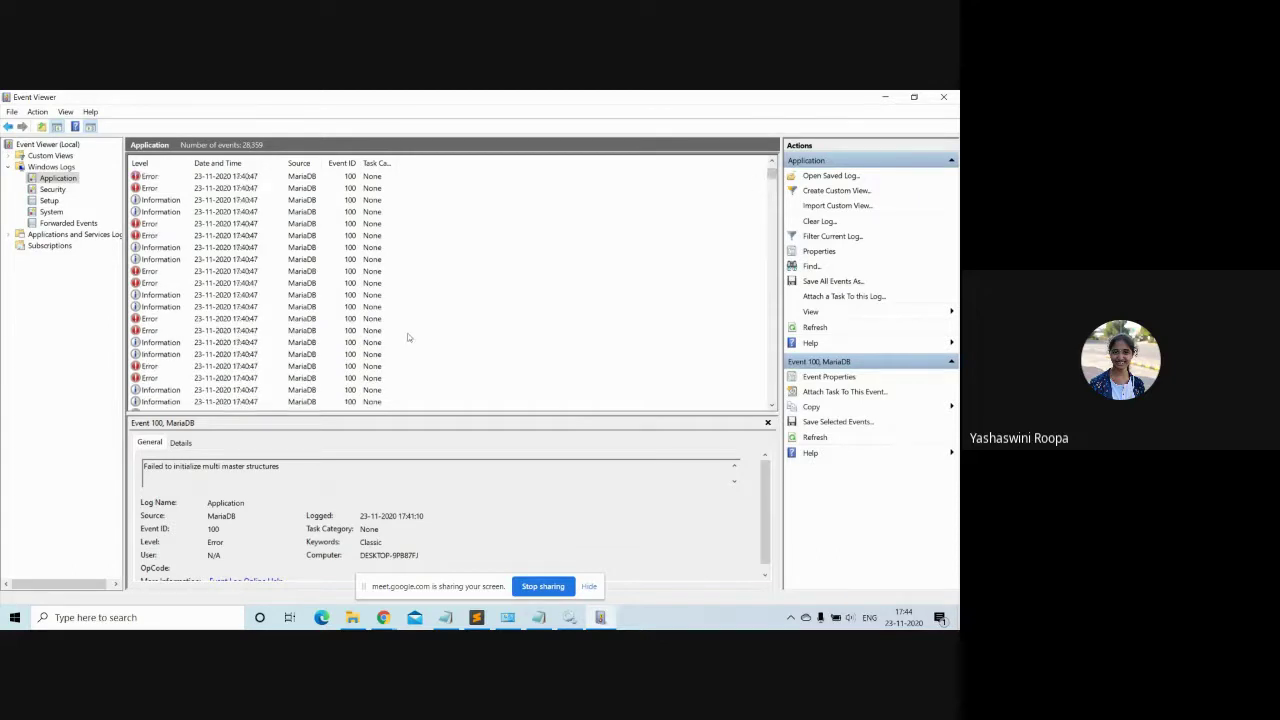
click(198, 392)
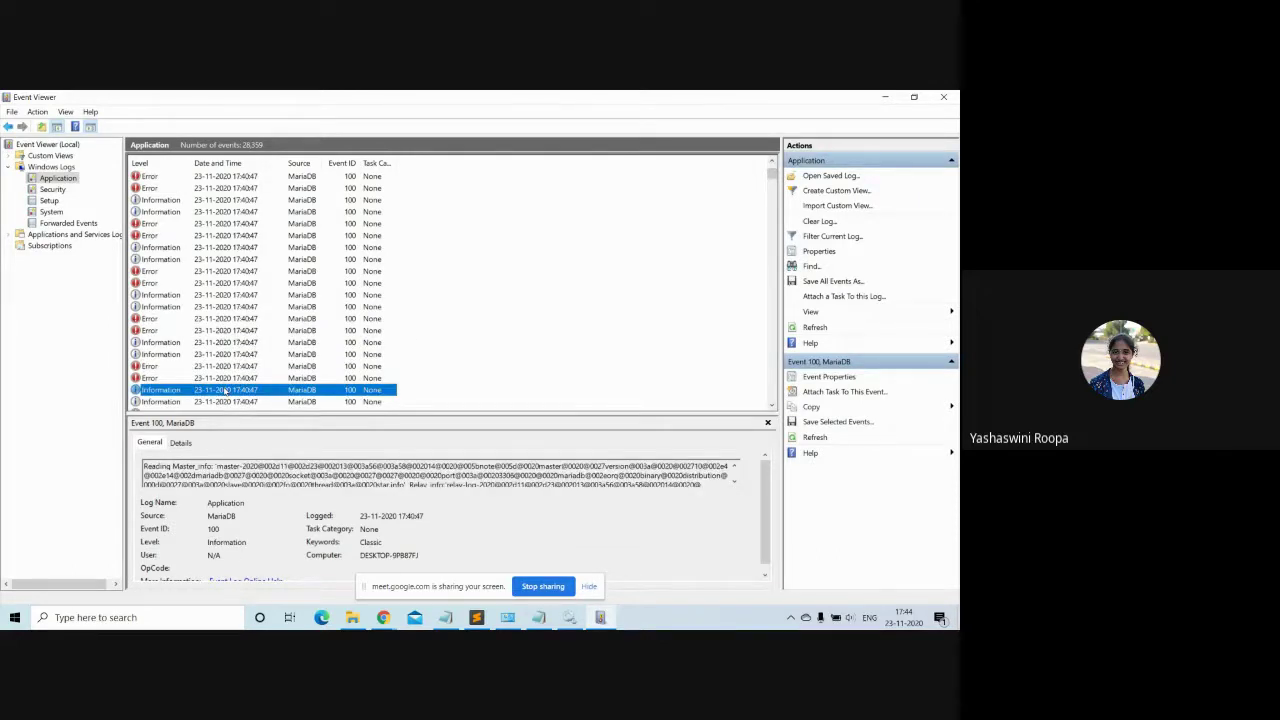
key(Down)
key(Down)
key(Down)
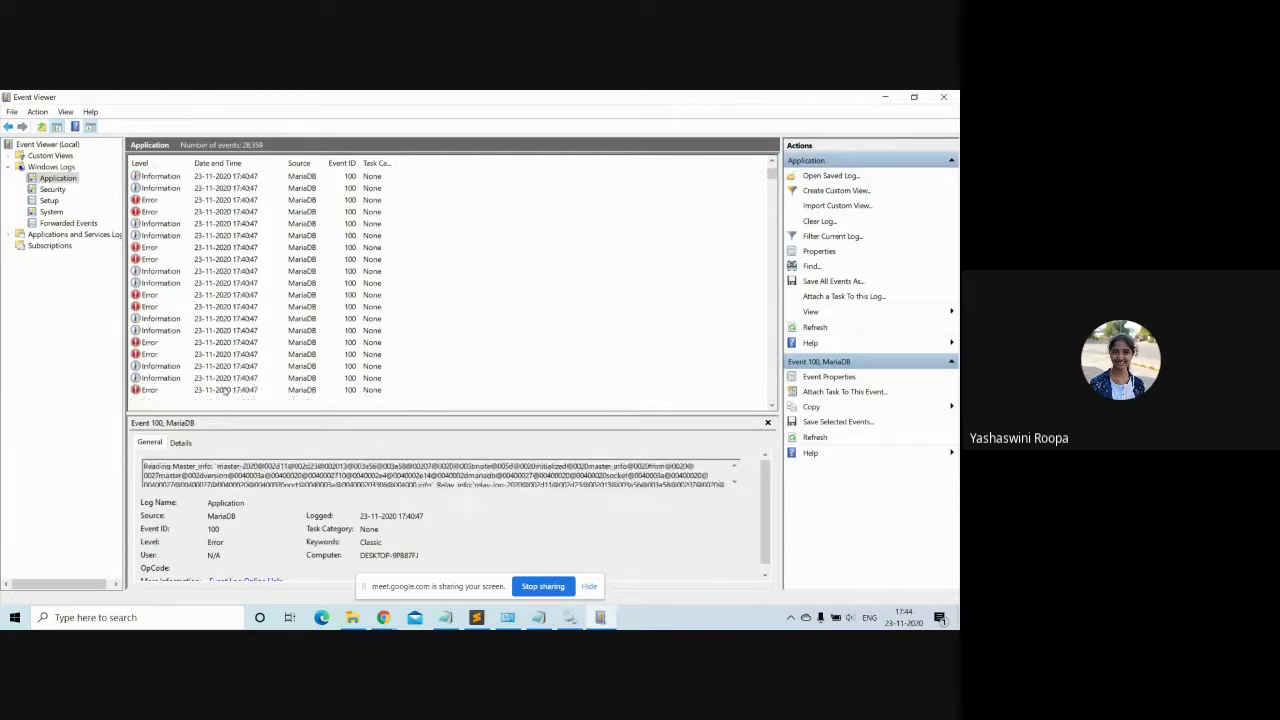
key(Down)
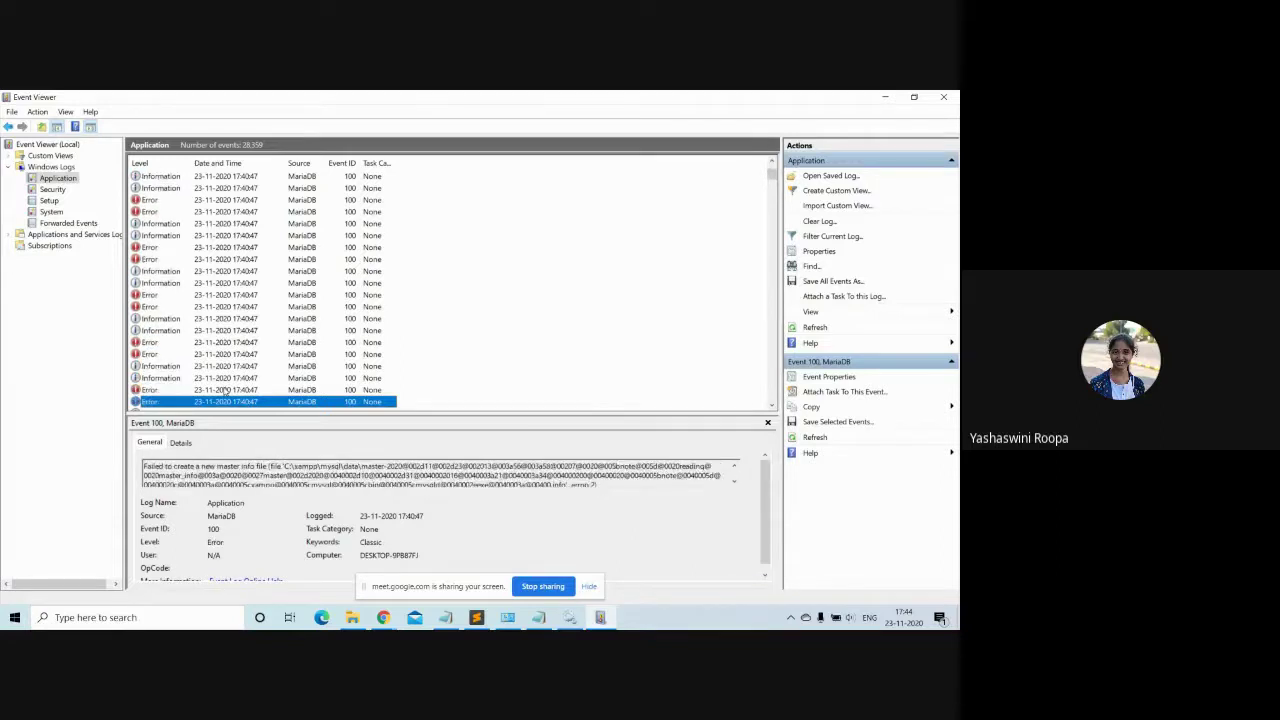
key(Down)
key(Down)
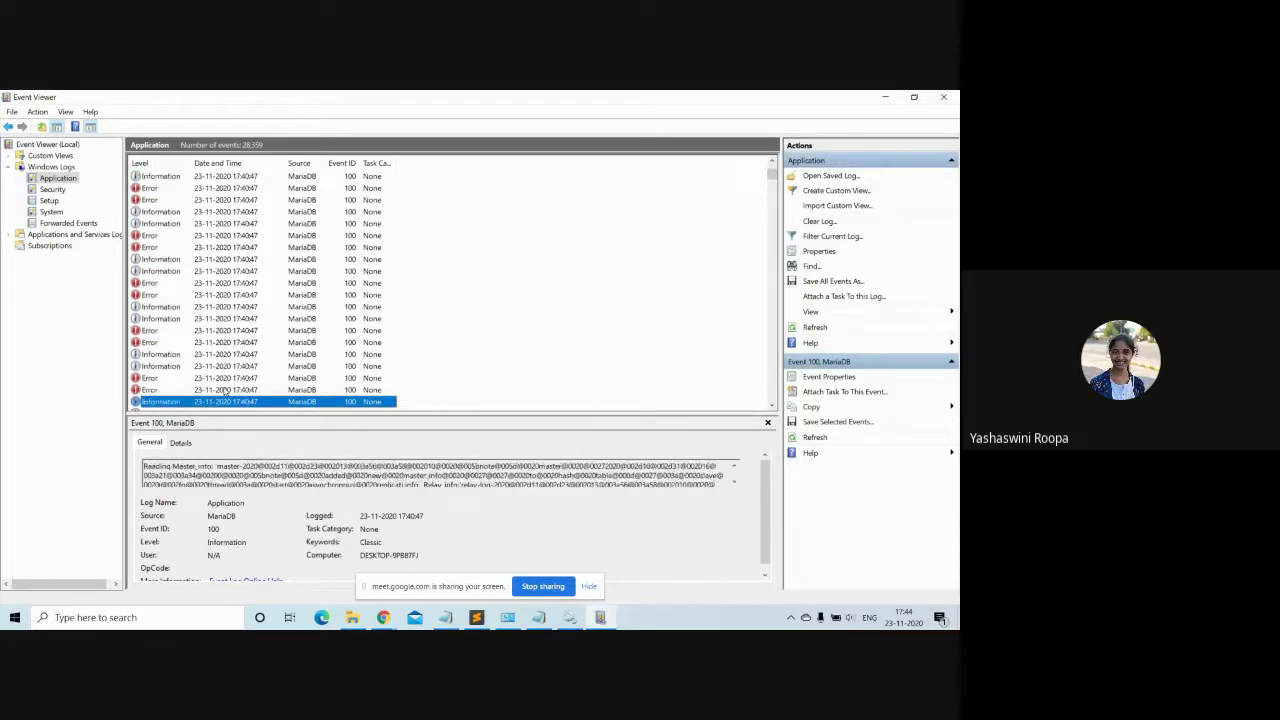
key(Down)
key(Down)
key(Down)
key(Down)
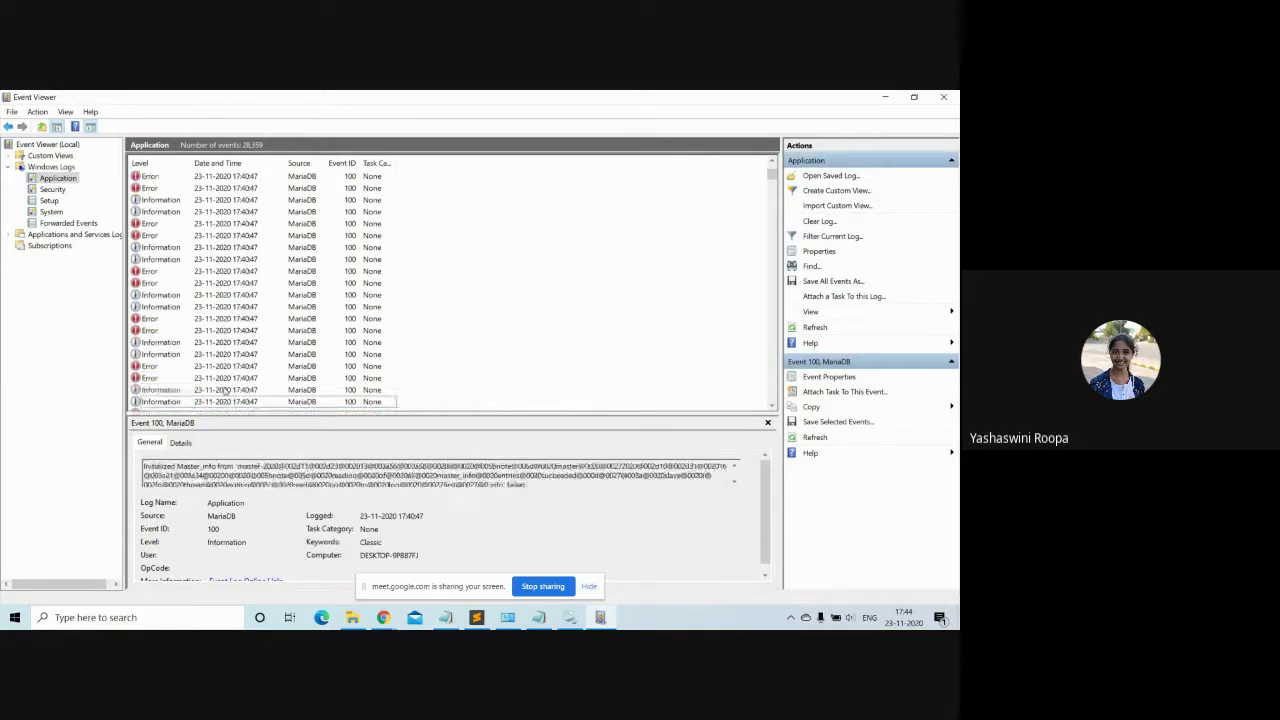
key(Down)
key(Down)
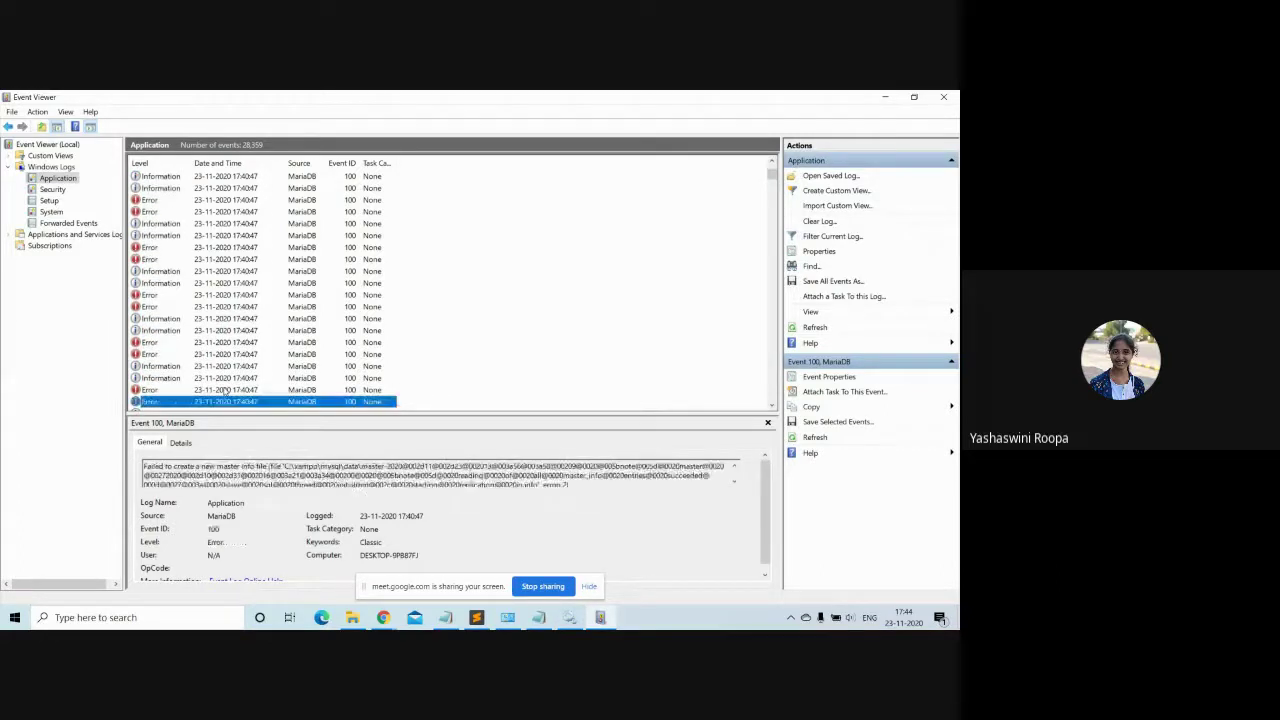
key(Down)
key(Down)
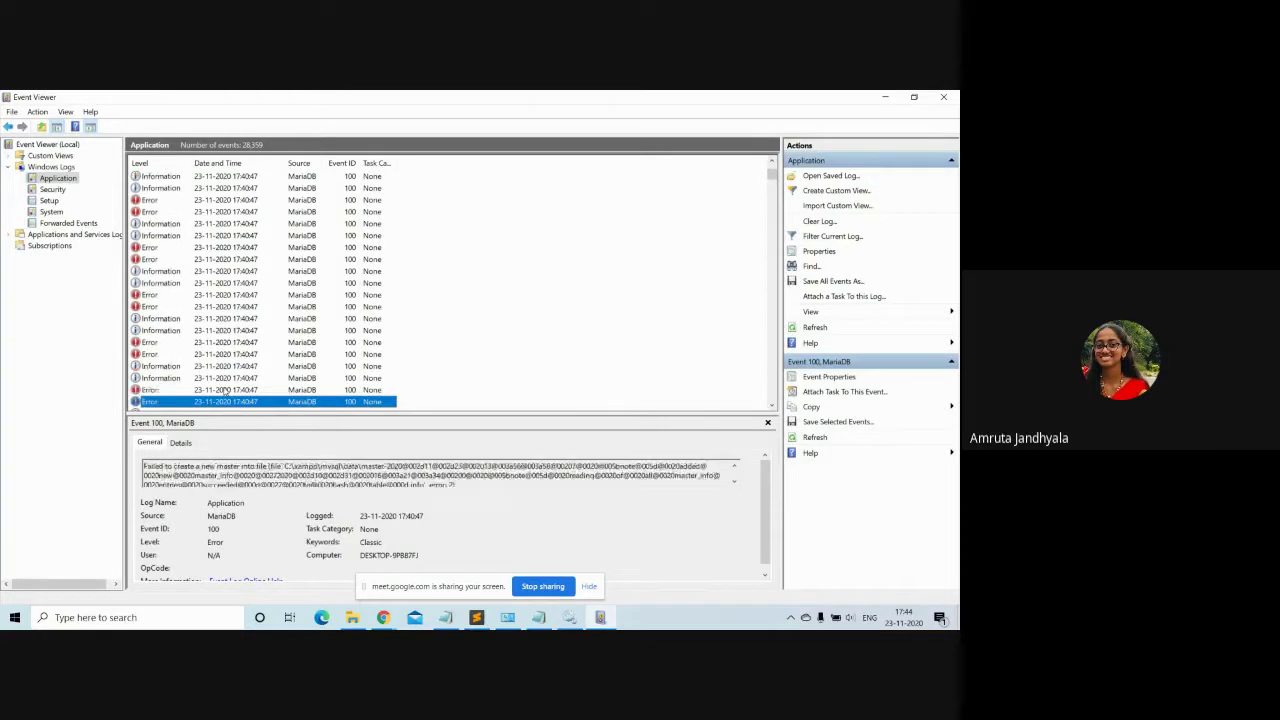
key(Down)
key(Down)
key(Down)
key(Down)
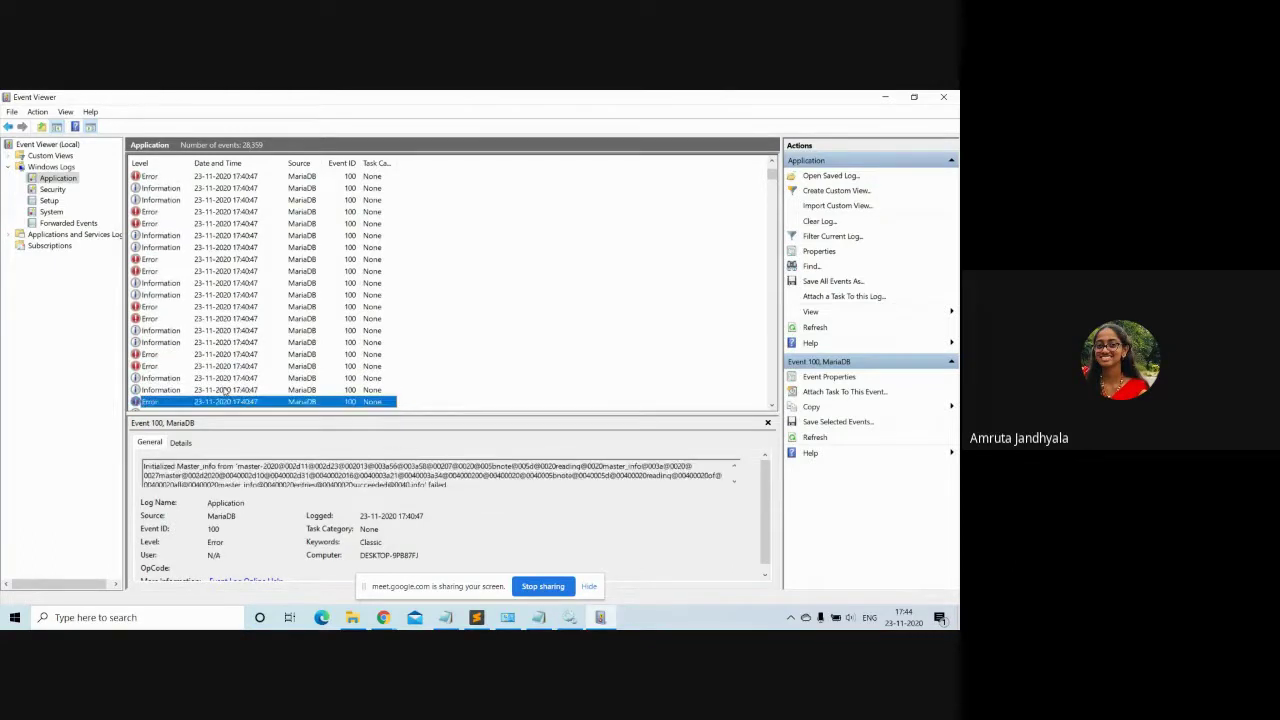
Step: Examine the messages of the older MariaDB events in the Application log one after another, from 17:40:47 back to 17:35:17
key(Down)
key(Down)
key(Down)
key(Down)
key(Down)
key(Down)
key(Down)
key(Down)
key(Down)
key(Down)
key(Down)
key(Down)
key(Down)
key(Down)
key(Down)
key(Down)
key(Down)
key(Down)
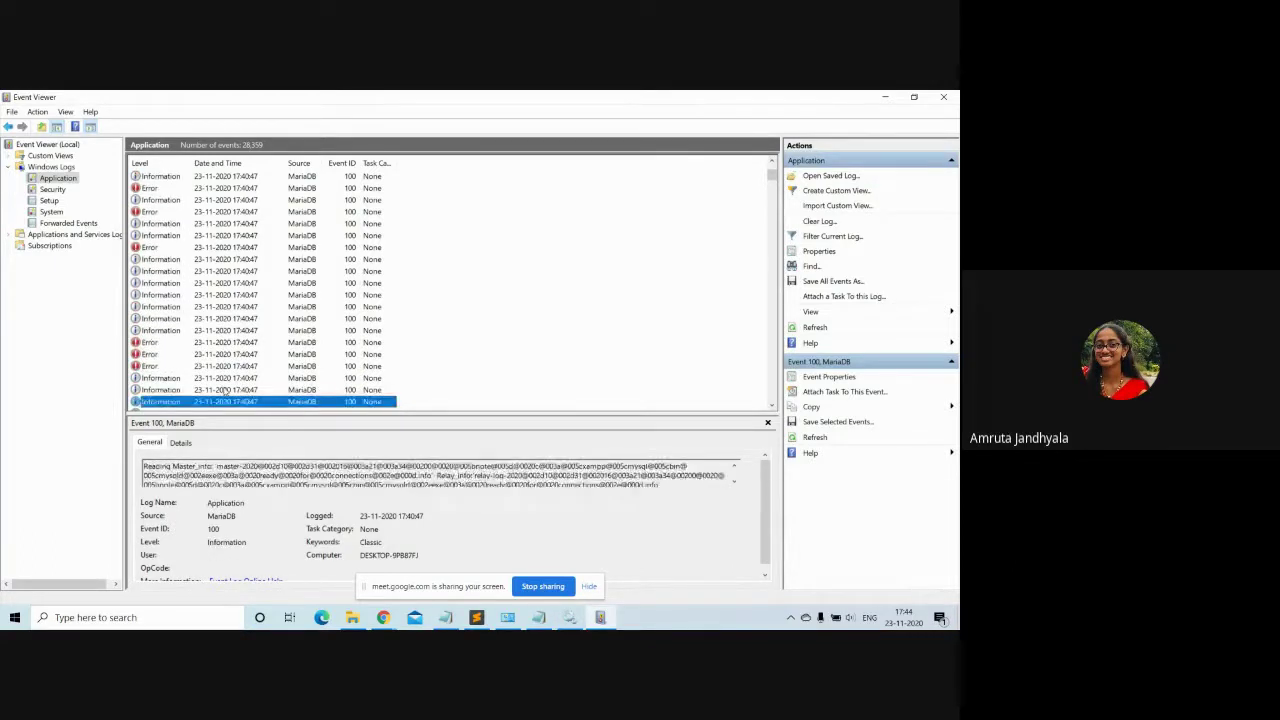
key(Down)
key(Down)
key(Down)
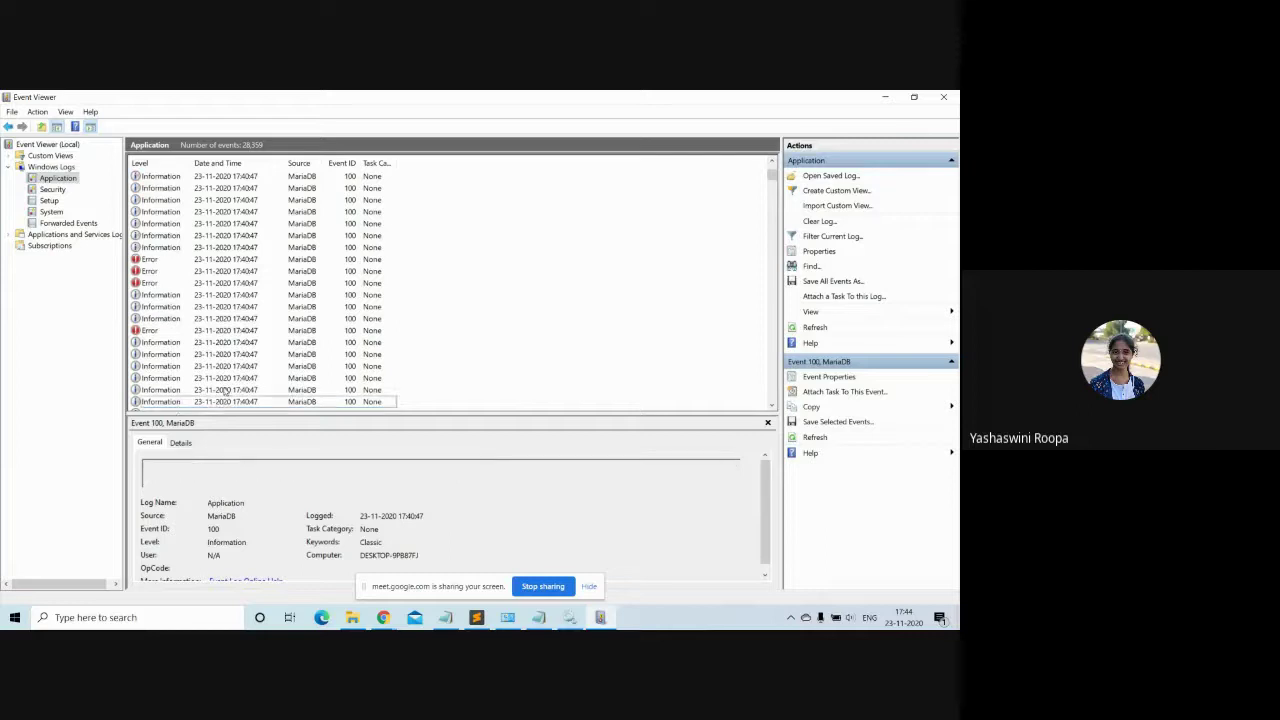
key(Down)
key(Down)
key(Down)
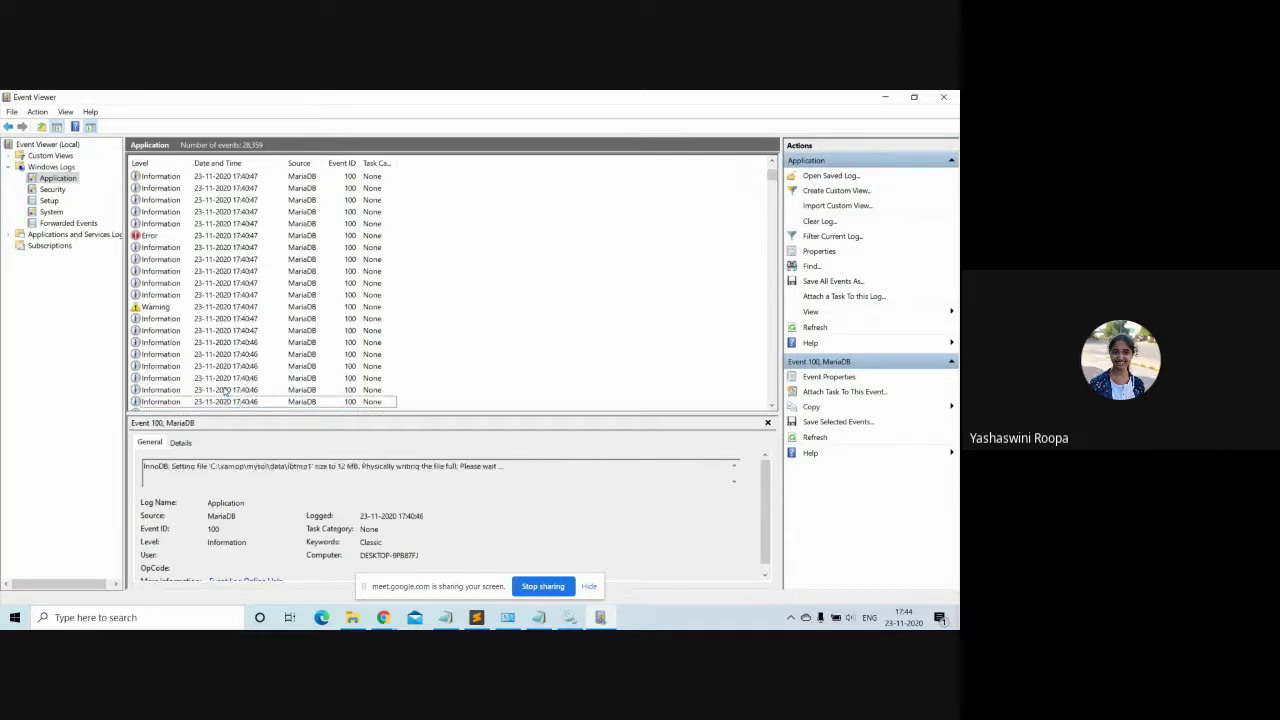
key(Down)
key(Down)
key(Down)
key(Down)
key(Down)
key(Down)
key(Down)
key(Down)
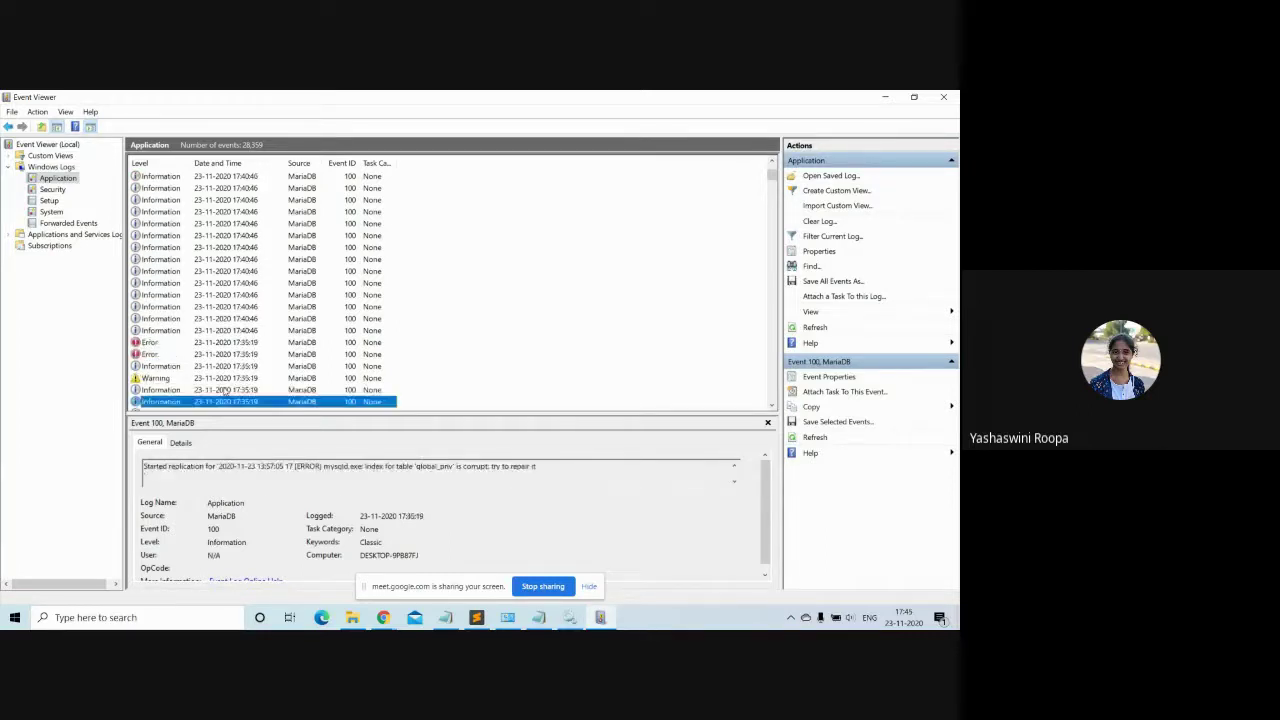
key(Down)
key(Down)
key(Down)
key(Down)
key(Down)
key(Down)
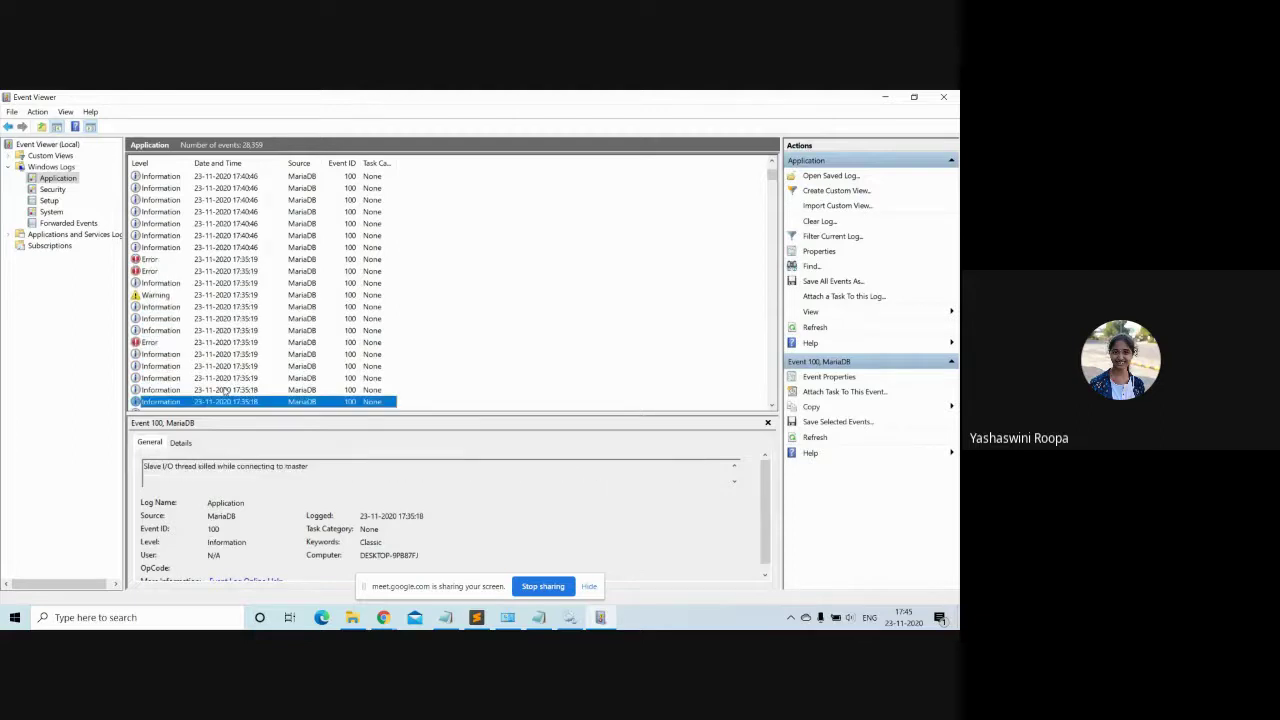
key(Down)
key(Down)
key(Down)
key(Down)
key(Down)
key(Down)
key(Down)
key(Down)
key(Down)
key(Down)
key(Down)
key(Down)
key(Down)
key(Down)
key(Down)
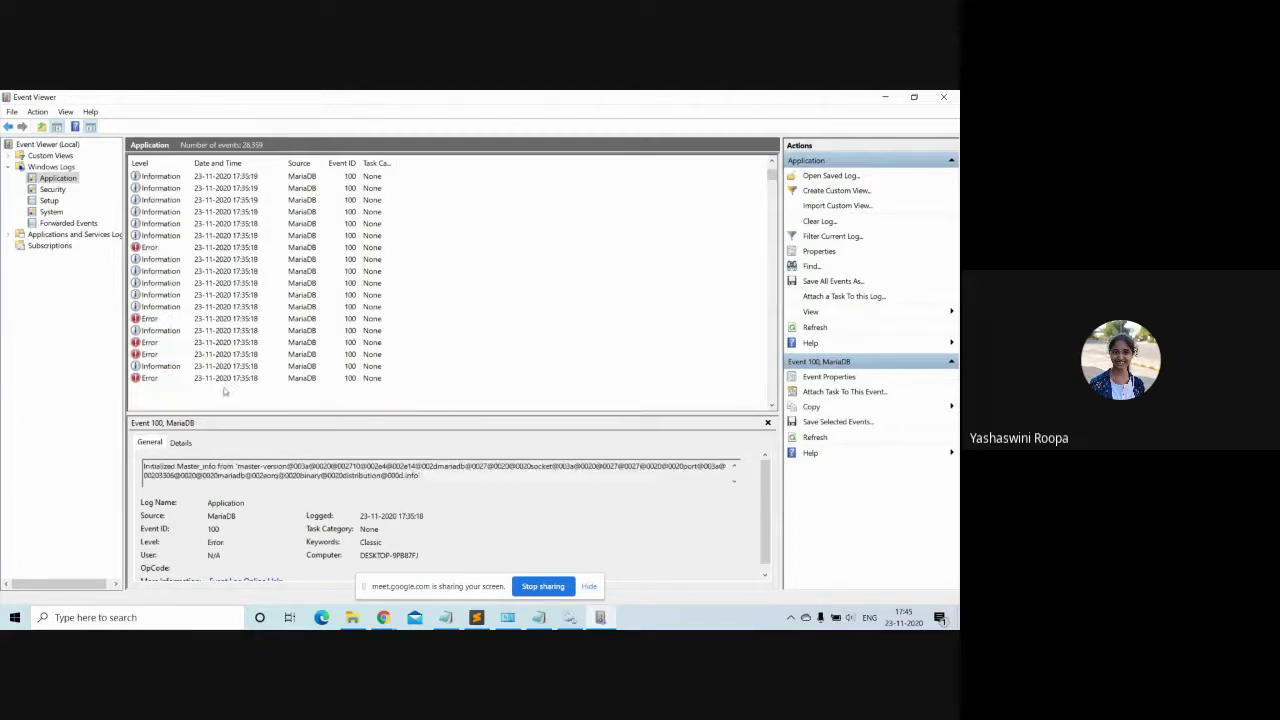
key(Down)
key(Down)
key(Down)
key(Down)
key(Down)
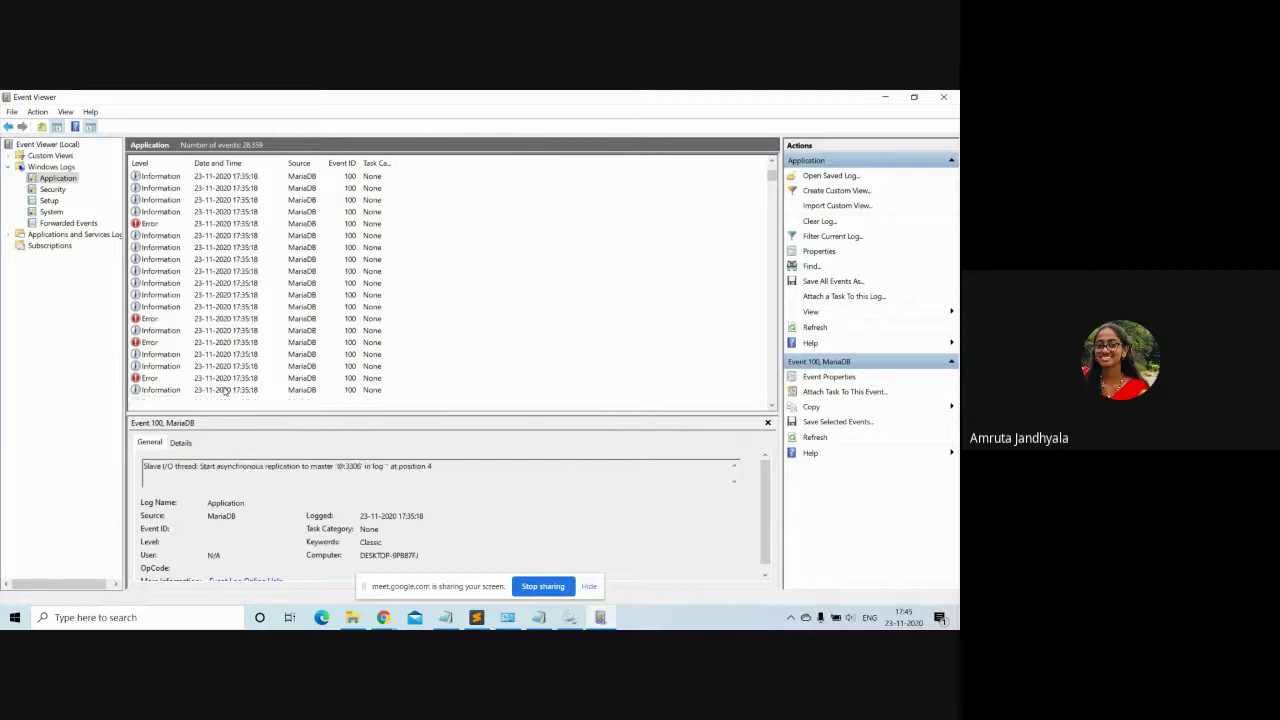
key(Down)
key(Down)
key(Down)
key(Down)
key(Down)
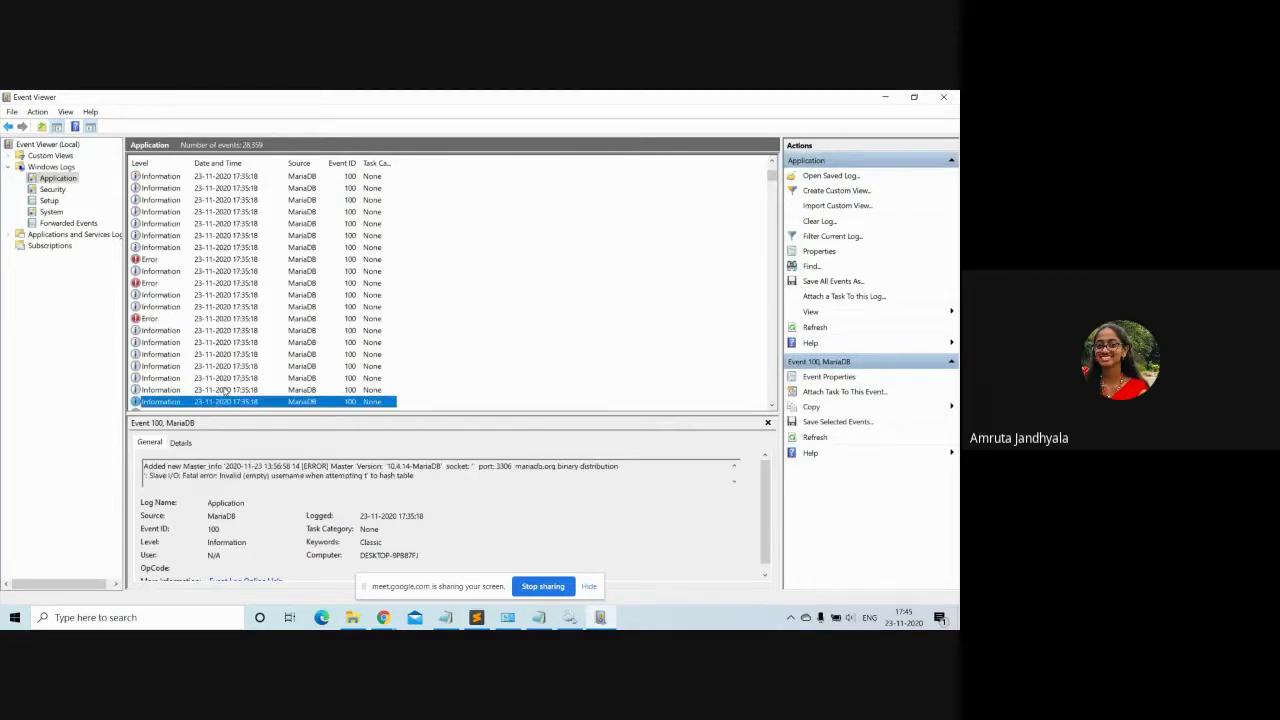
key(Down)
key(Down)
key(Down)
key(Down)
key(Down)
key(Down)
key(Down)
key(Down)
key(Down)
key(Down)
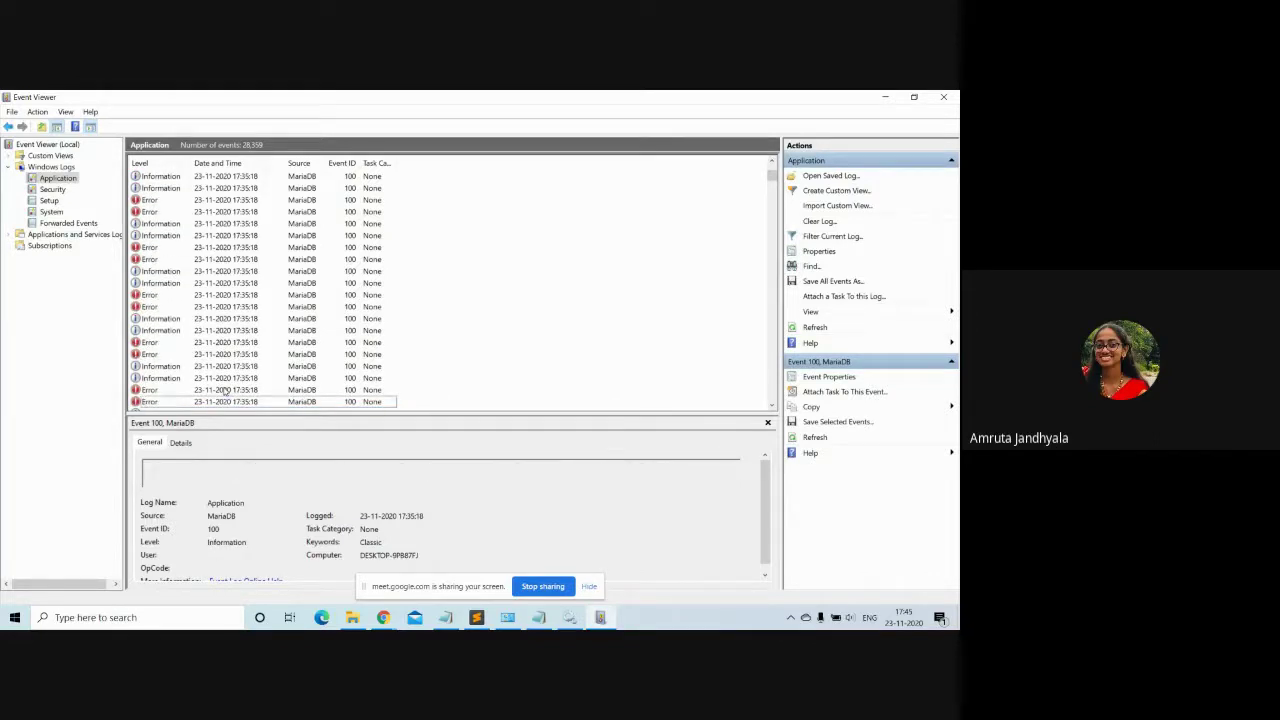
key(Down)
key(Down)
key(Down)
key(Down)
key(Down)
key(Down)
key(Down)
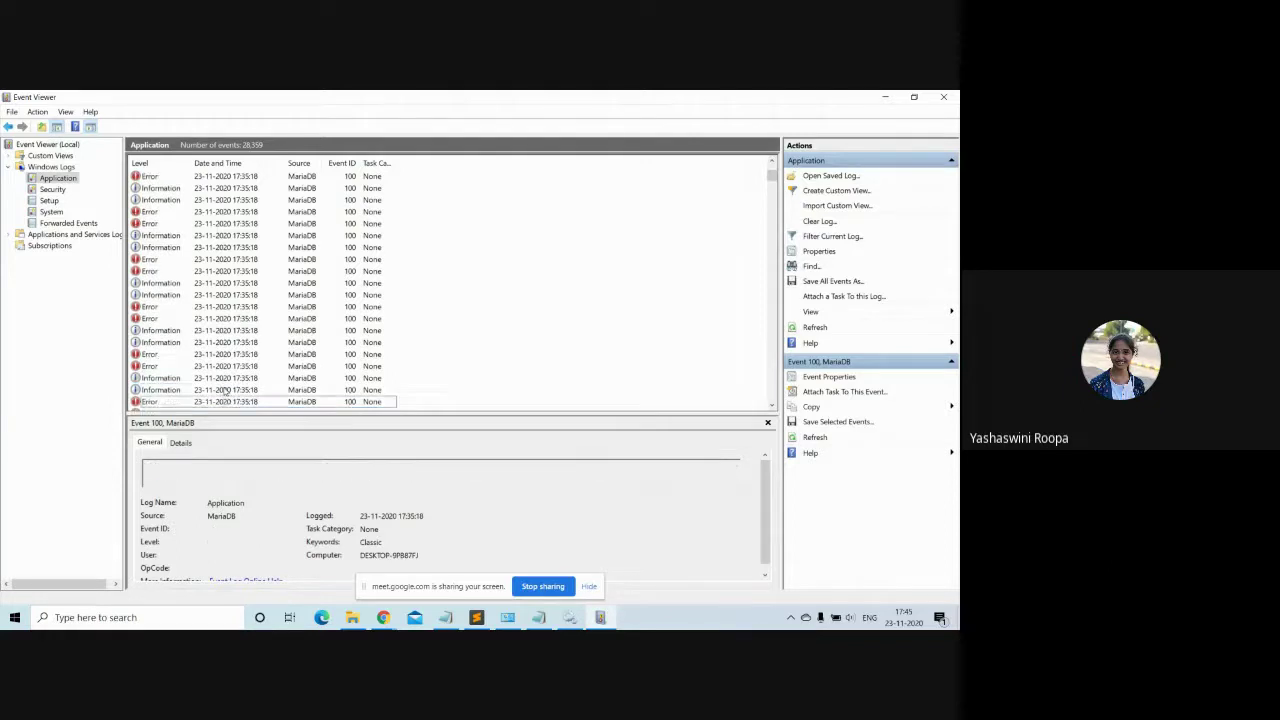
key(Down)
key(Down)
key(Down)
key(Down)
key(Down)
key(Down)
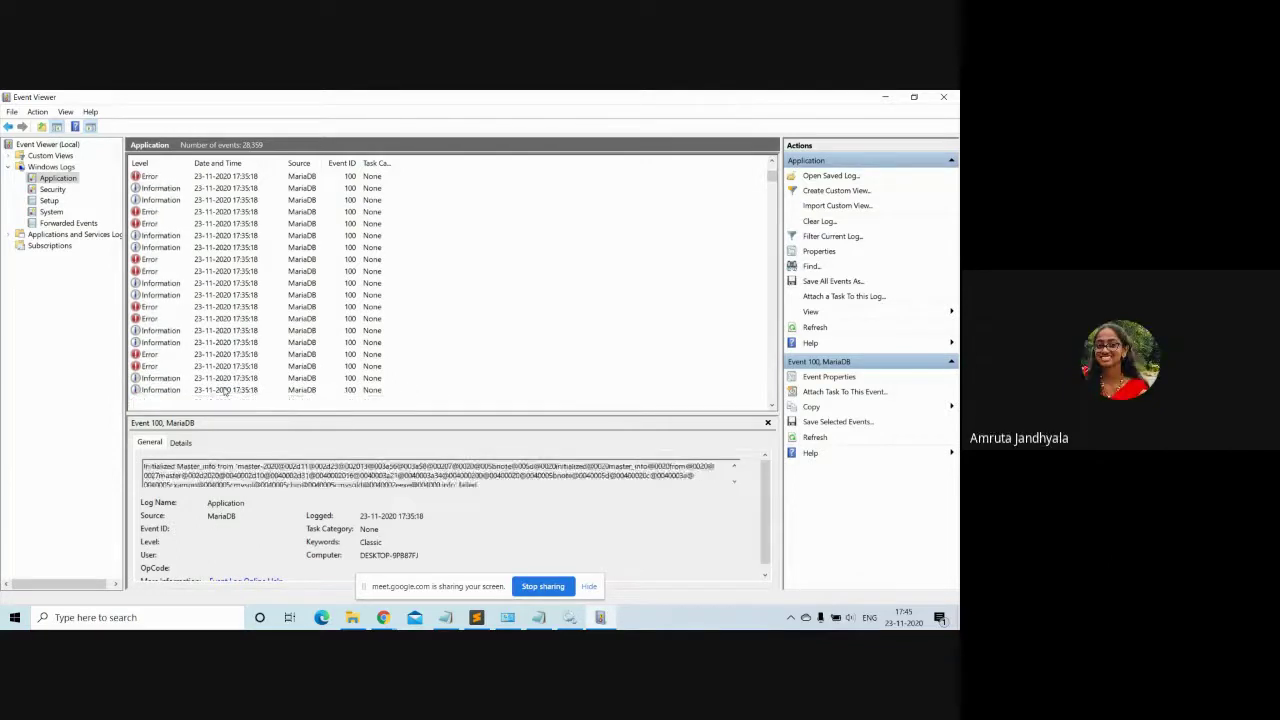
key(Down)
key(Down)
key(Down)
key(Down)
key(Down)
key(Down)
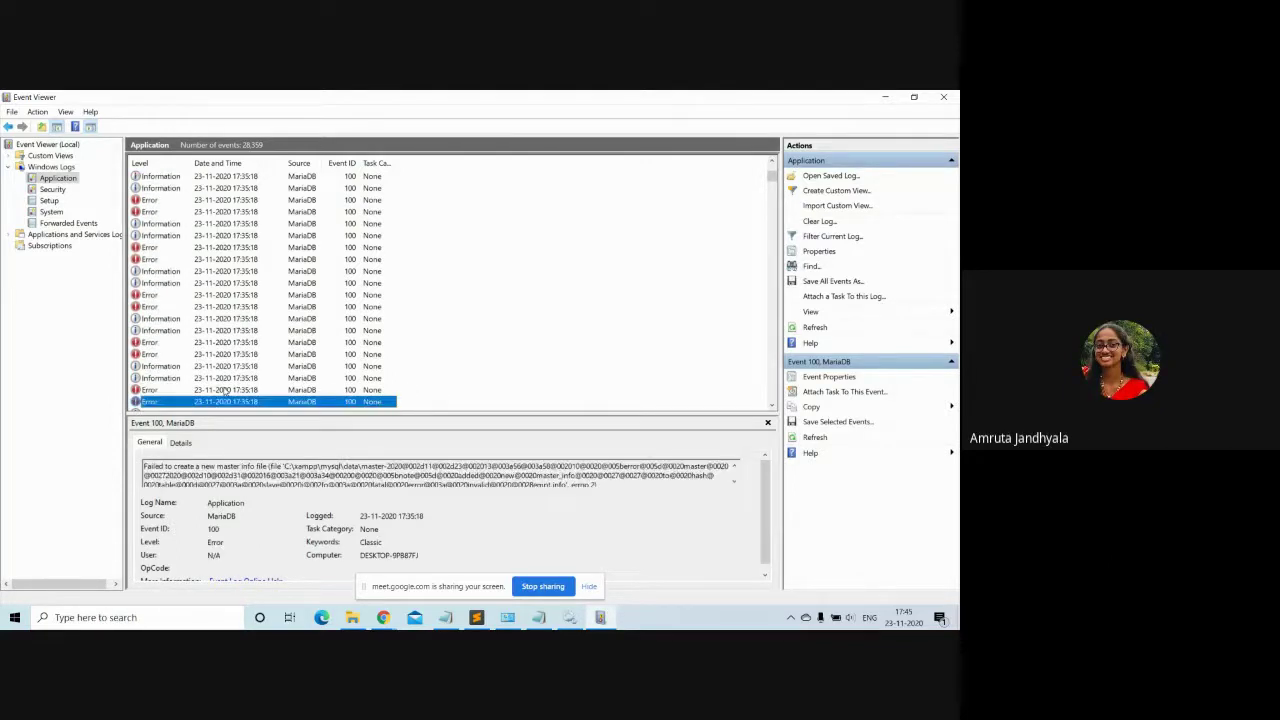
key(Down)
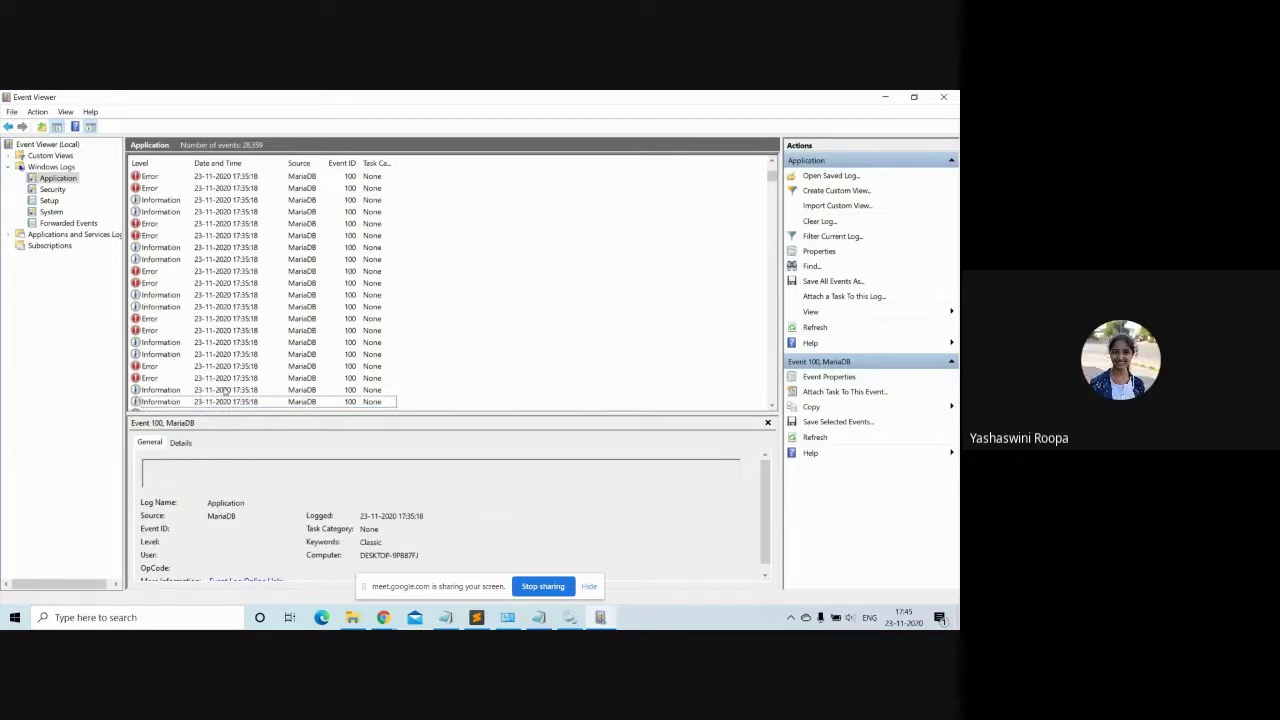
key(Down)
key(Down)
key(Down)
key(Down)
key(Down)
key(Down)
key(Down)
key(Down)
key(Down)
key(Down)
key(Down)
key(Down)
key(Down)
key(Down)
key(Down)
key(Down)
key(Down)
key(Down)
key(Down)
key(Down)
key(Down)
key(Down)
key(Down)
key(Down)
key(Down)
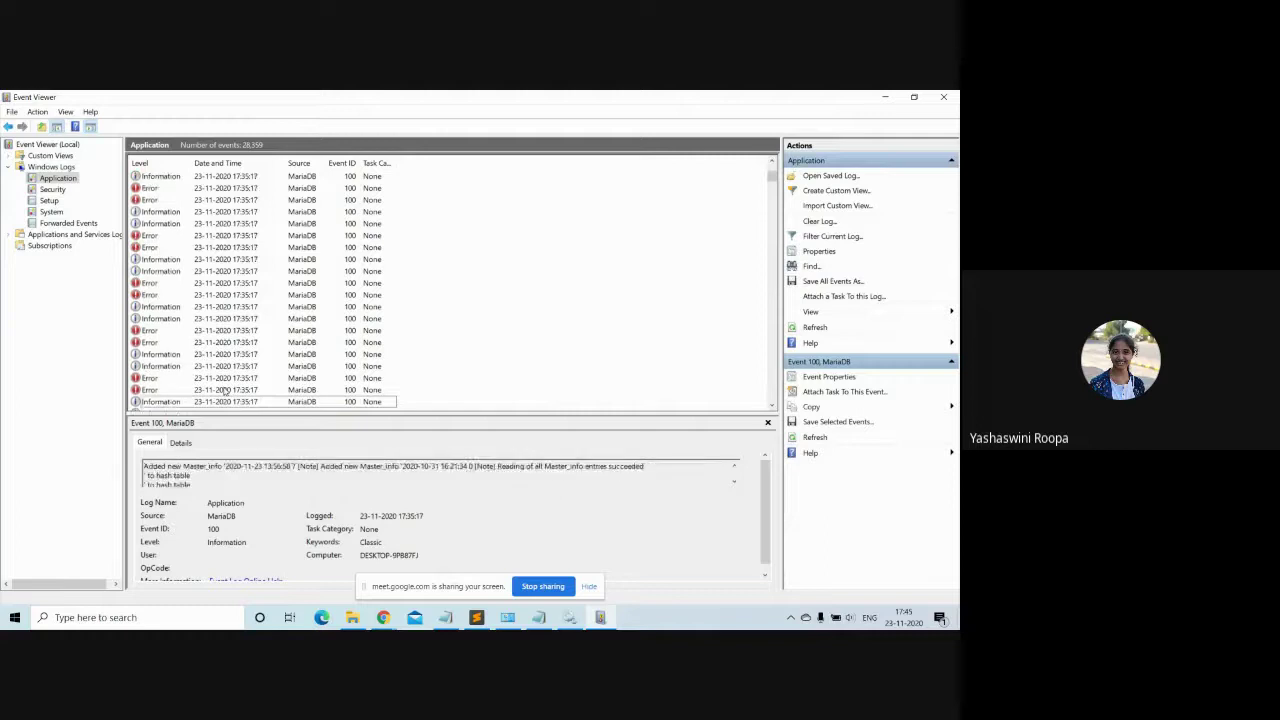
key(Down)
key(Down)
key(Down)
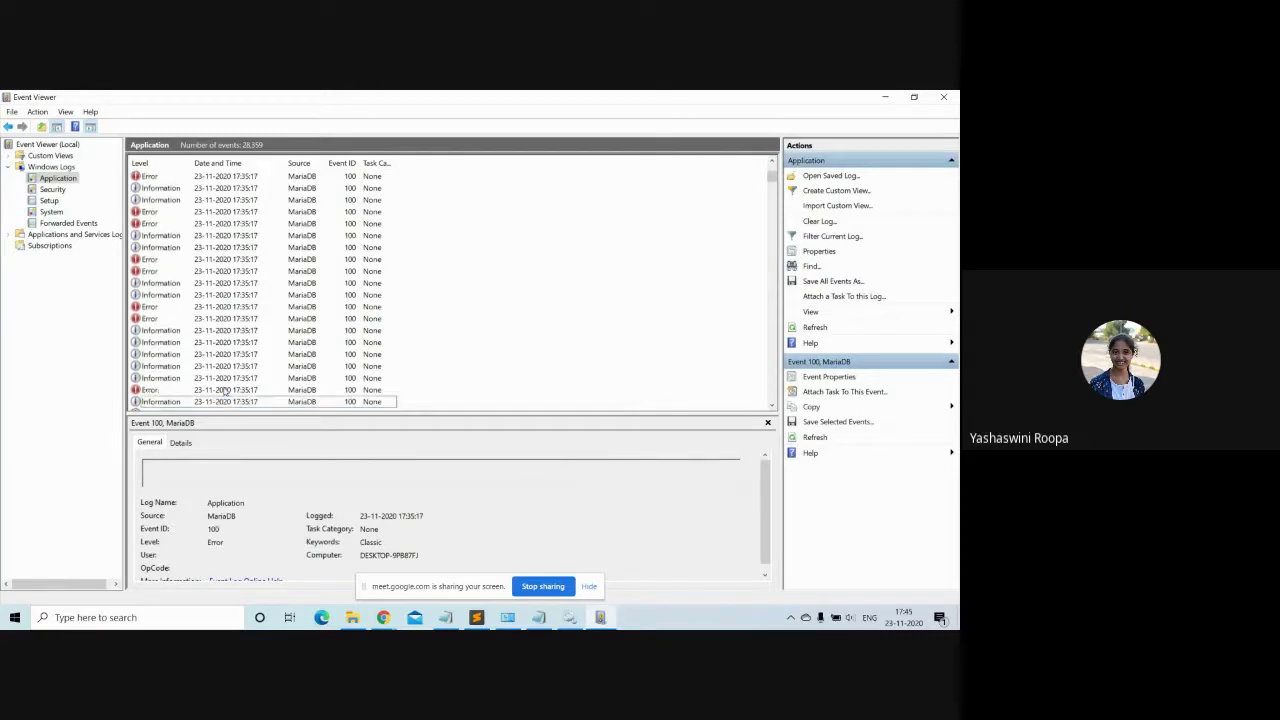
key(Down)
key(Down)
key(Down)
key(Down)
key(Down)
key(Down)
key(Down)
key(Down)
key(Down)
key(Down)
key(Down)
key(Down)
key(Down)
key(Down)
key(Down)
key(Down)
key(Down)
key(Down)
key(Down)
key(Down)
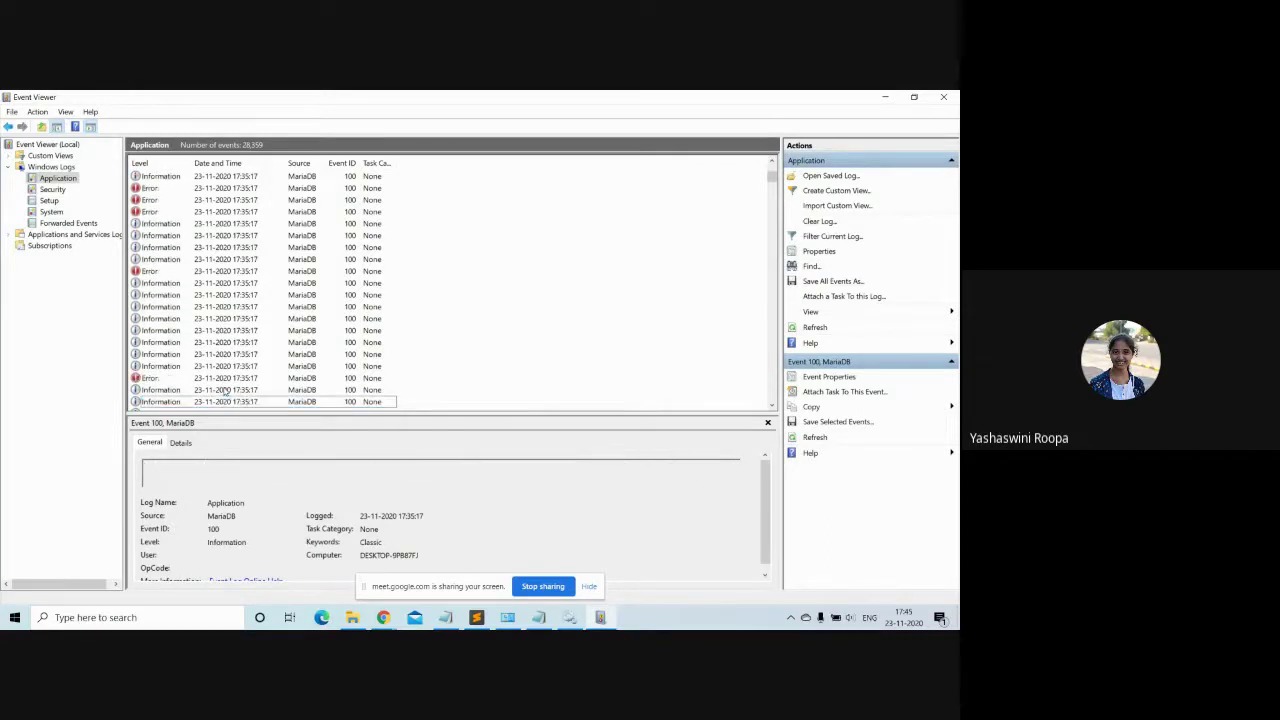
key(Down)
key(Down)
key(Down)
key(Down)
key(Down)
key(Down)
key(Down)
key(Down)
key(Down)
key(Down)
key(Down)
key(Down)
key(Down)
key(Down)
key(Down)
key(Down)
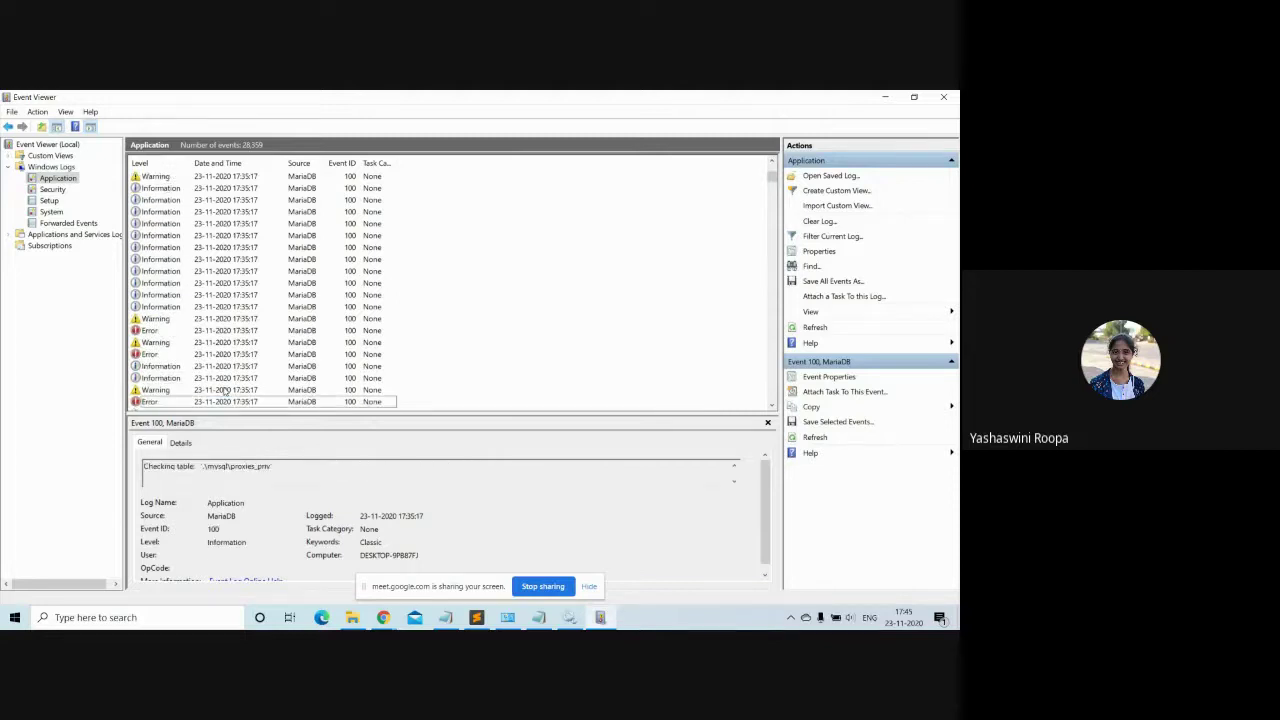
Step: Examine the messages of the remaining MariaDB events logged at 17:35:17, continuing down to the events logged at 17:24:21
key(Down)
key(Down)
key(Down)
key(Down)
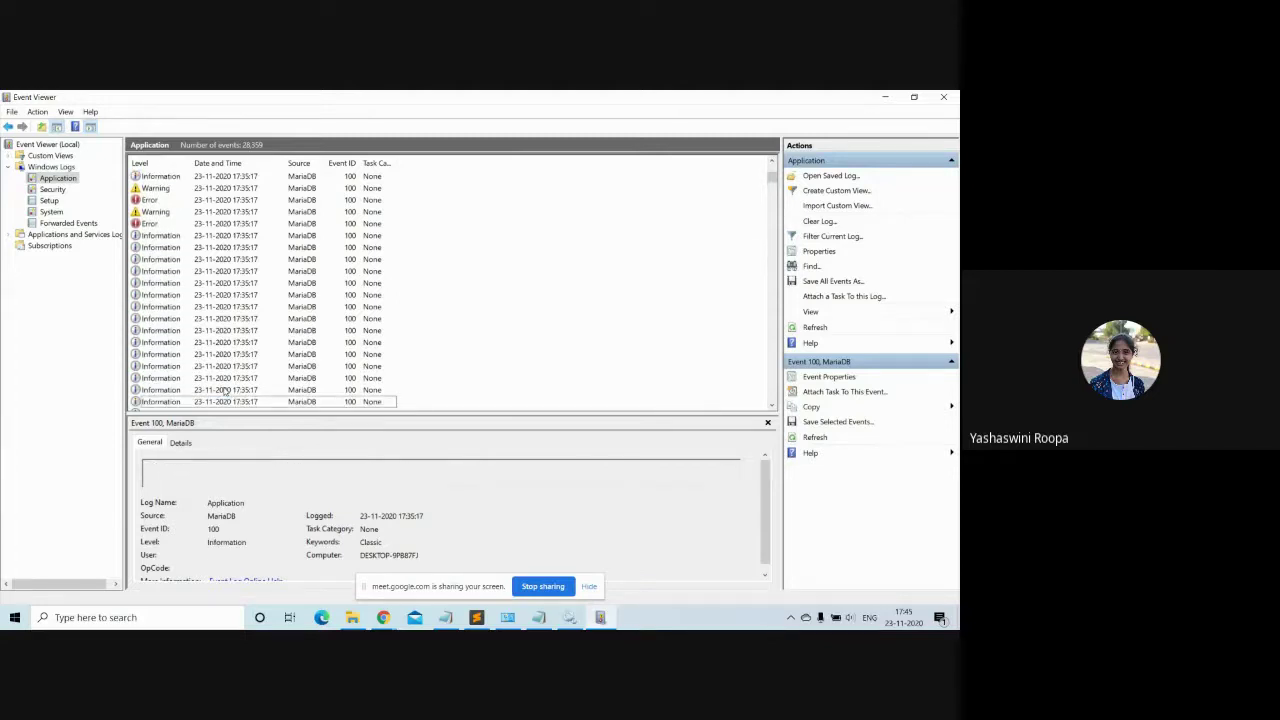
key(Down)
key(Down)
key(Down)
key(Down)
key(Down)
key(Down)
key(Down)
key(Down)
key(Down)
key(Down)
key(Down)
key(Down)
key(Down)
key(Down)
key(Down)
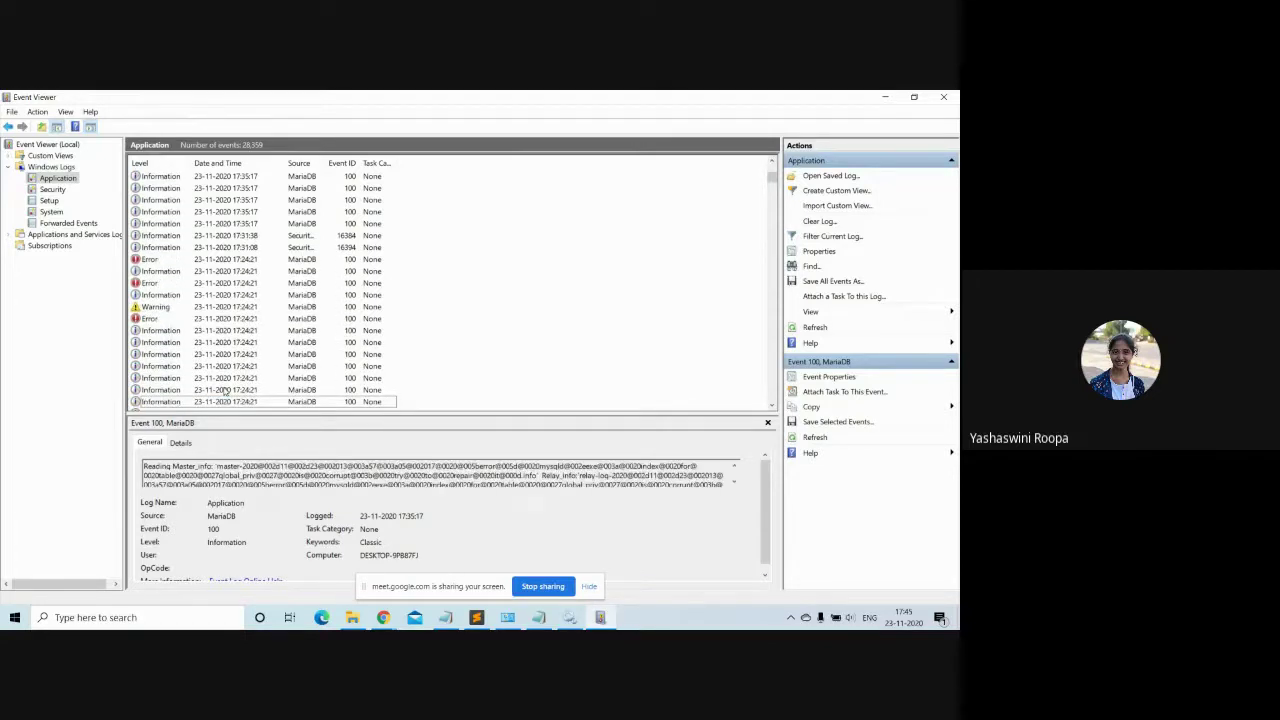
Step: Examine the messages of the MariaDB events logged at 17:24:21 in the Application log one after another
key(Down)
key(Down)
key(Down)
key(Down)
key(Down)
key(Down)
key(Down)
key(Down)
key(Down)
key(Down)
key(Down)
key(Down)
key(Down)
key(Down)
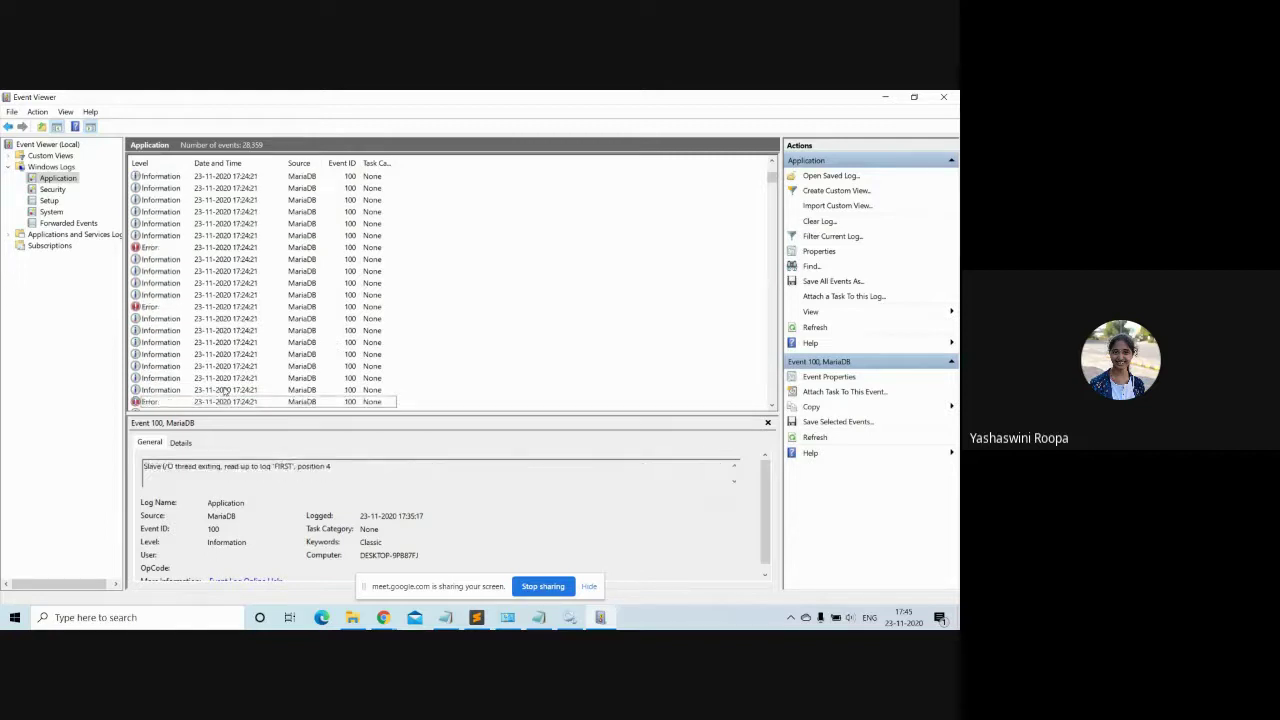
key(Down)
key(Down)
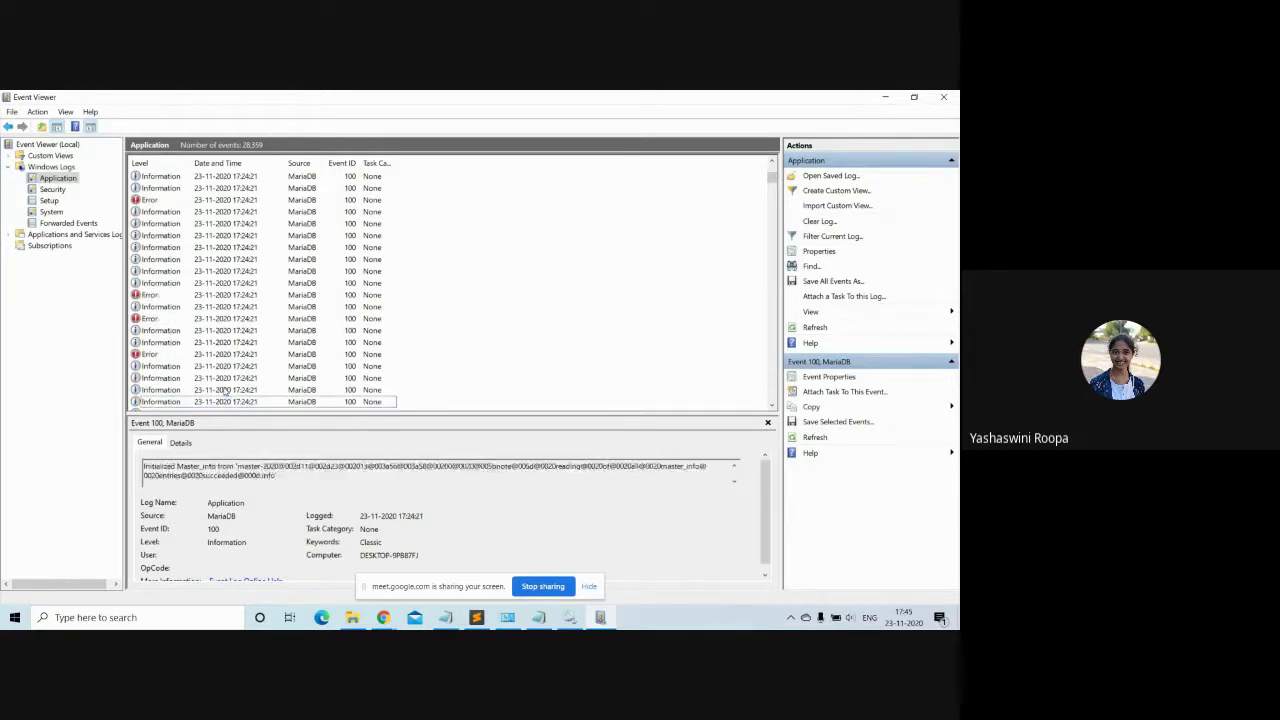
key(Down)
key(Down)
key(Down)
key(Down)
key(Down)
key(Down)
key(Down)
key(Down)
key(Down)
key(Down)
key(Down)
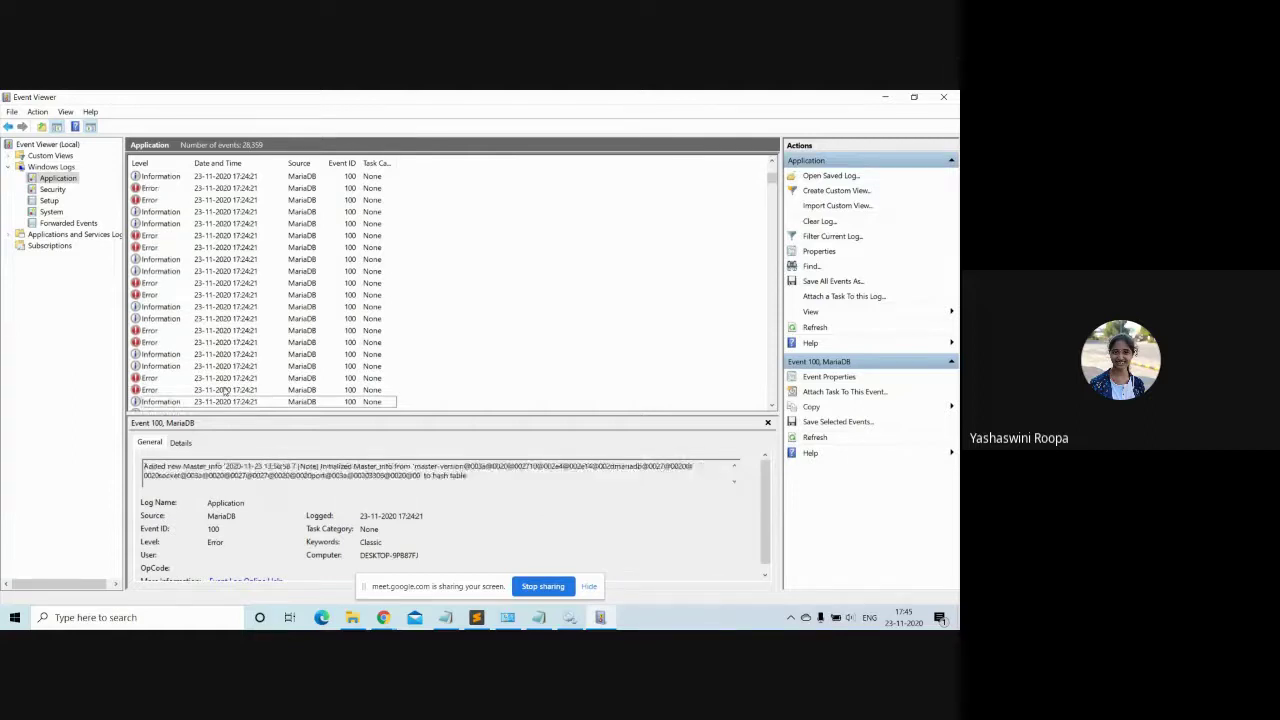
key(Down)
key(Down)
key(Down)
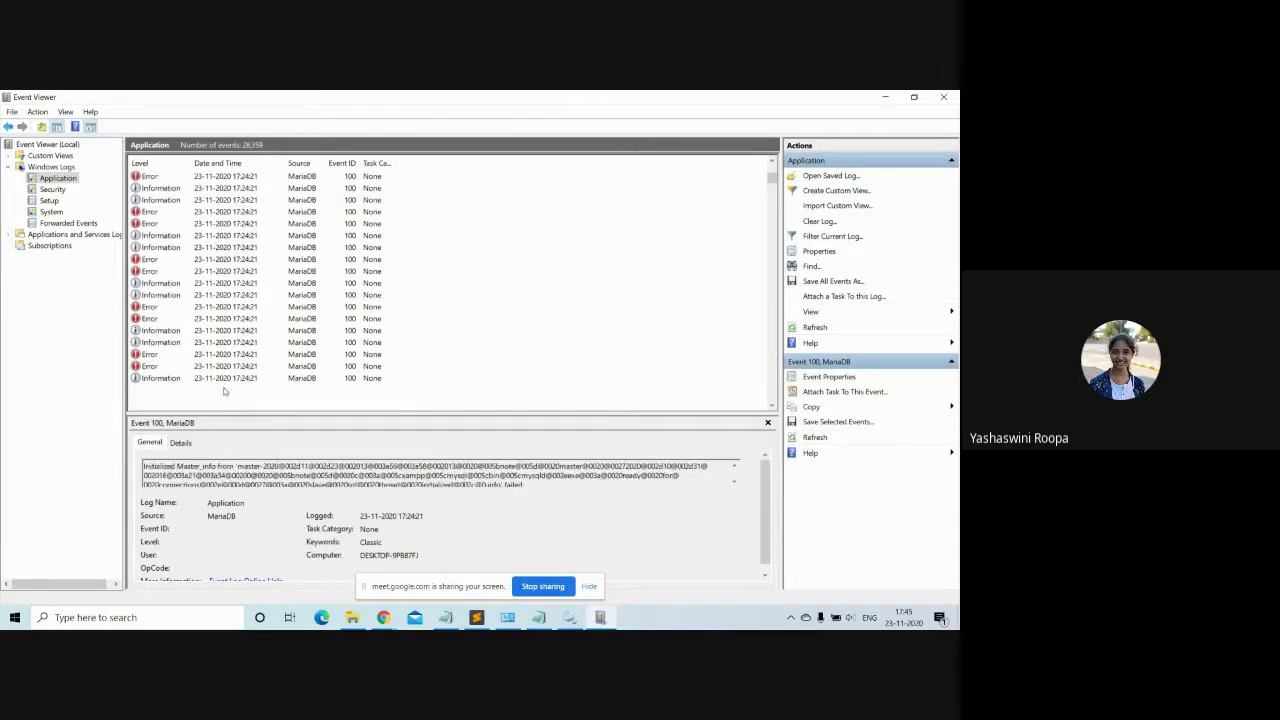
key(Down)
key(Down)
key(Down)
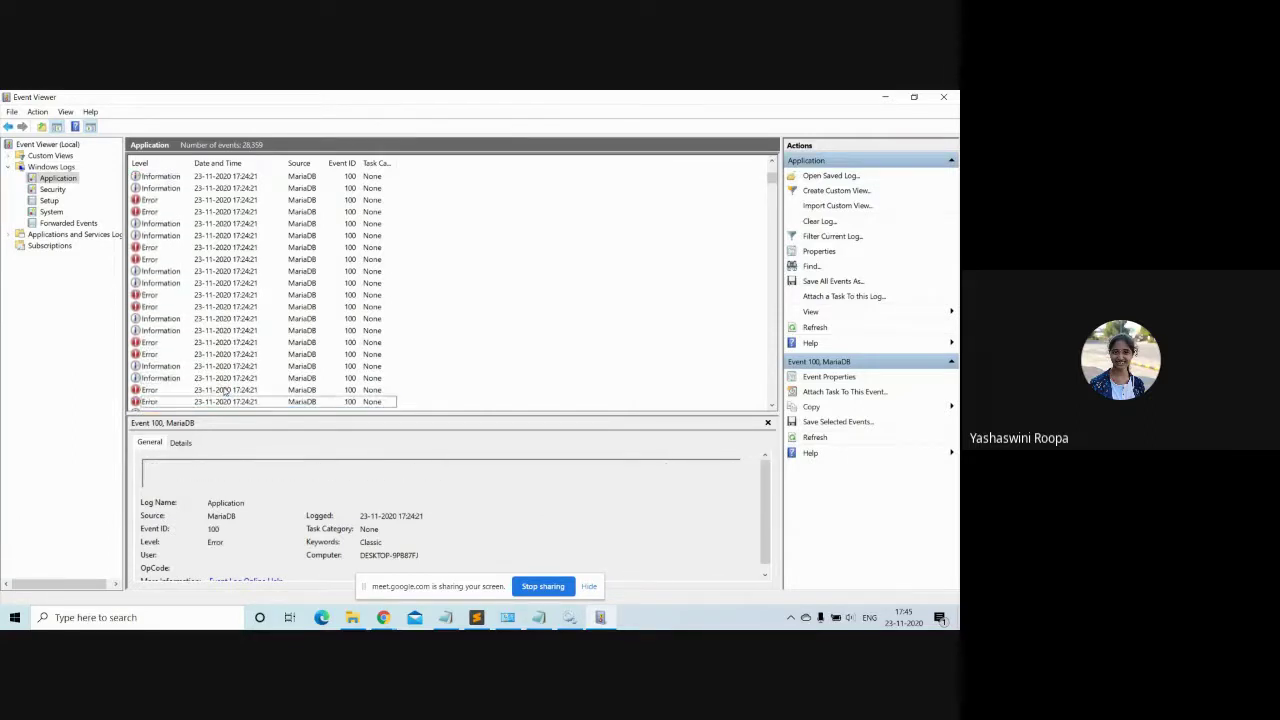
key(Down)
key(Down)
key(Down)
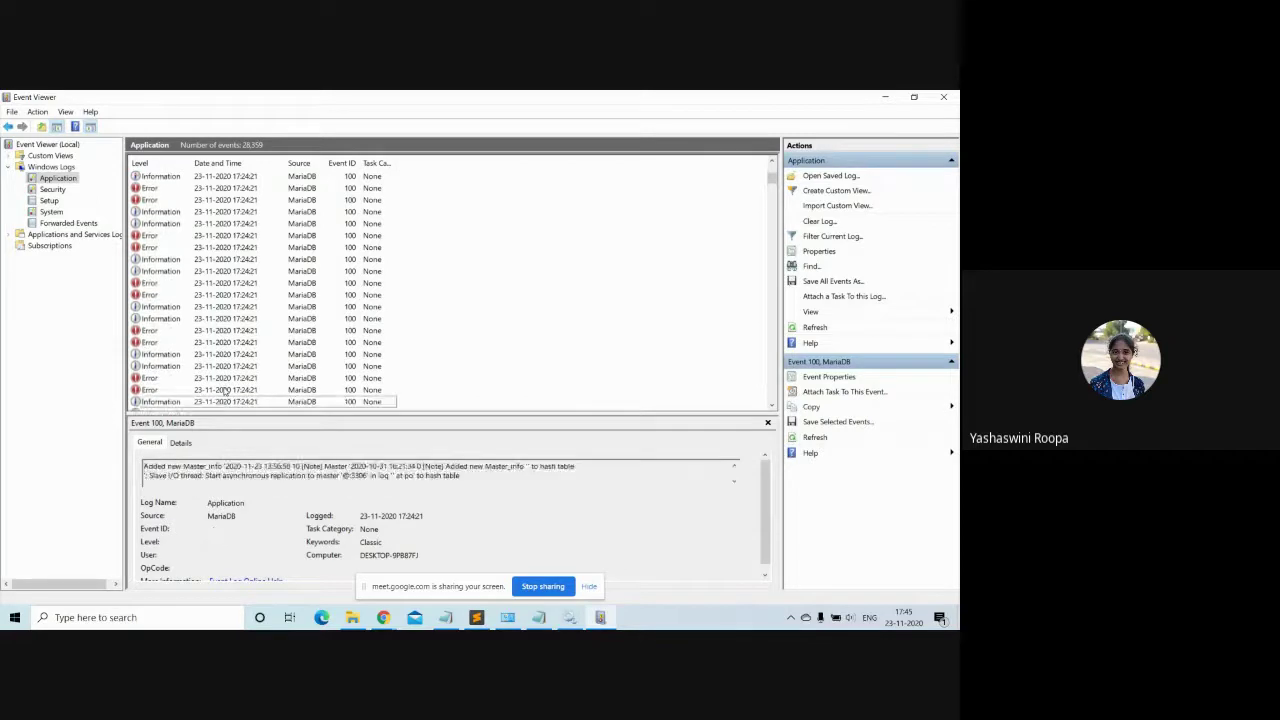
key(Down)
key(Down)
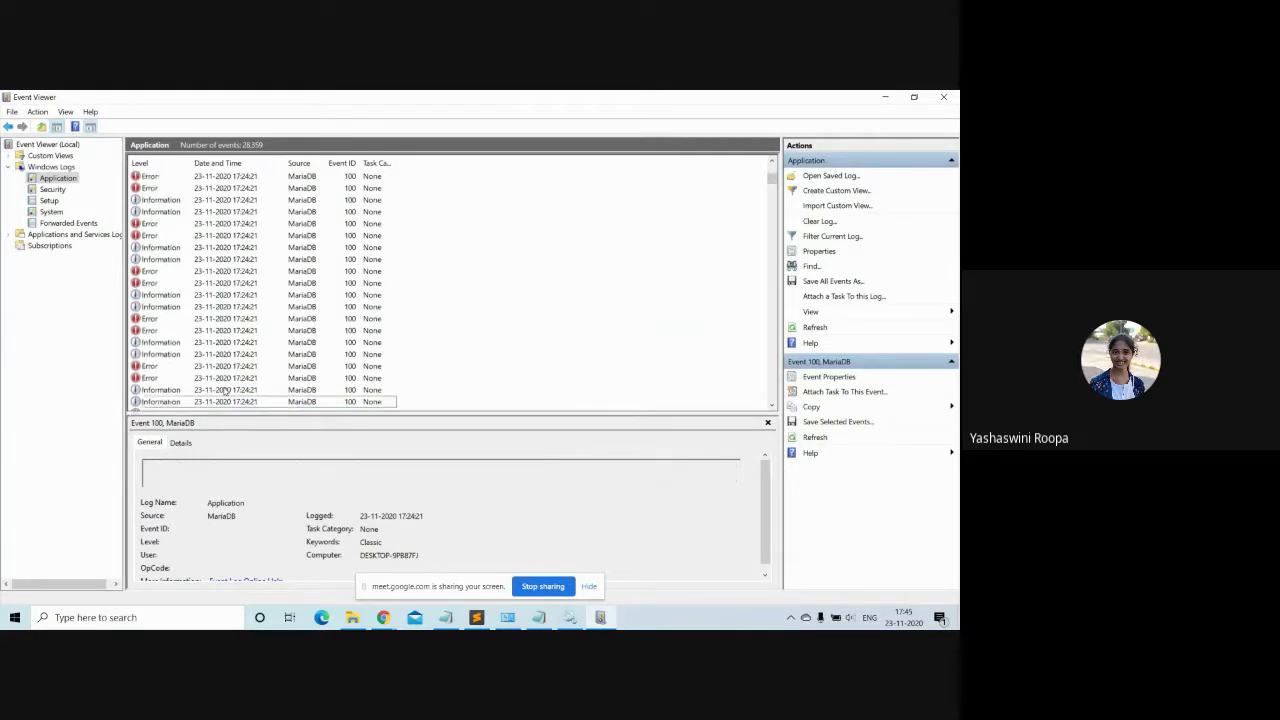
key(Down)
key(Down)
key(Down)
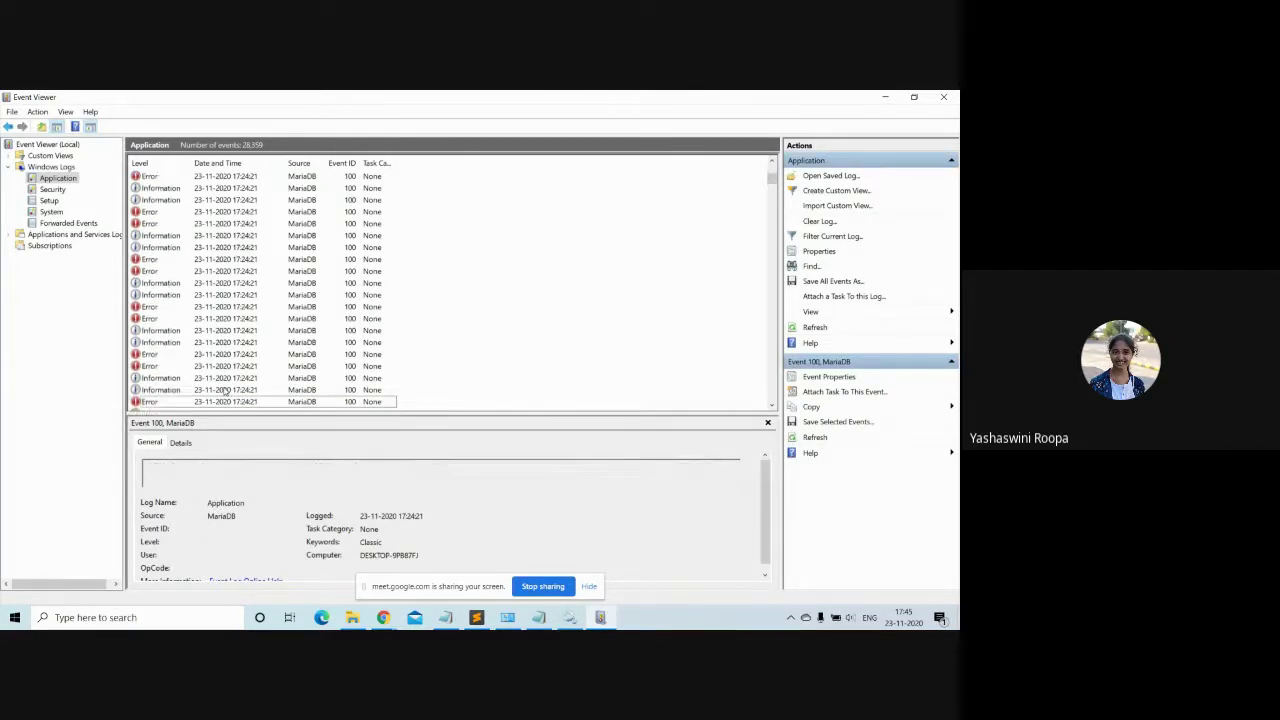
key(Down)
key(Down)
key(Down)
key(Down)
key(Down)
key(Down)
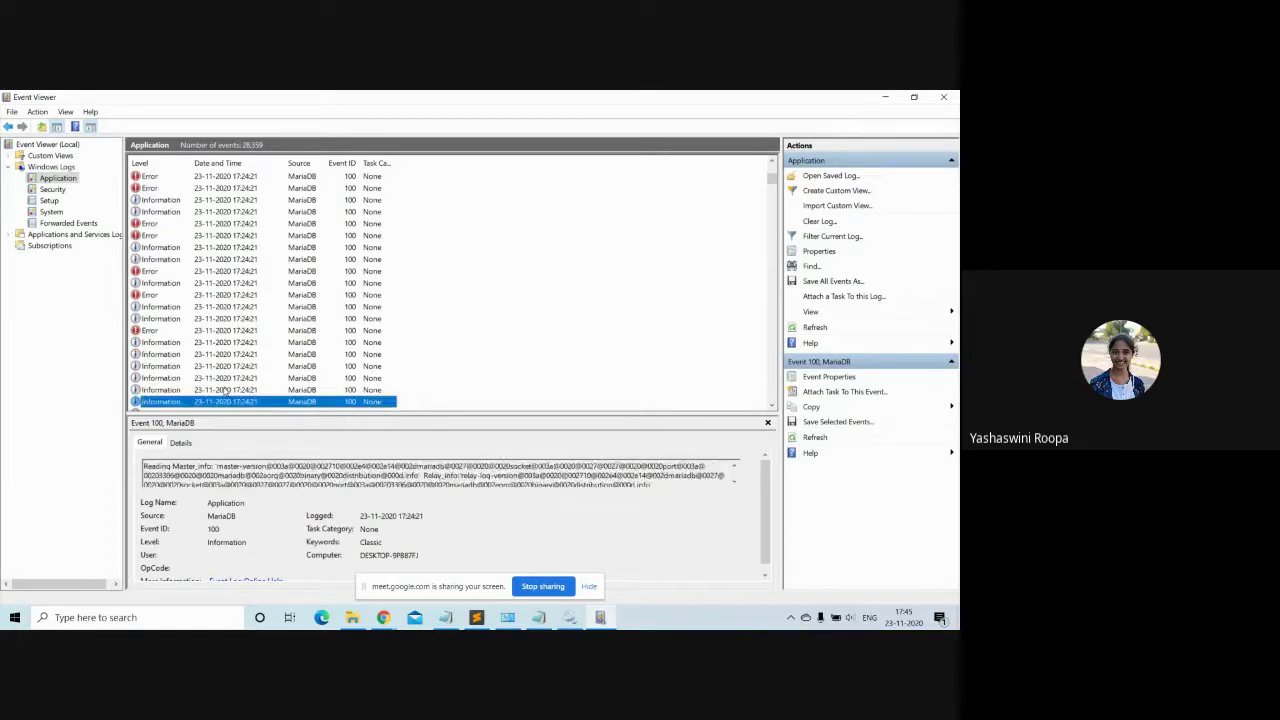
key(Down)
key(Down)
key(Down)
key(Down)
key(Down)
key(Down)
key(Down)
key(Down)
key(Down)
key(Down)
key(Down)
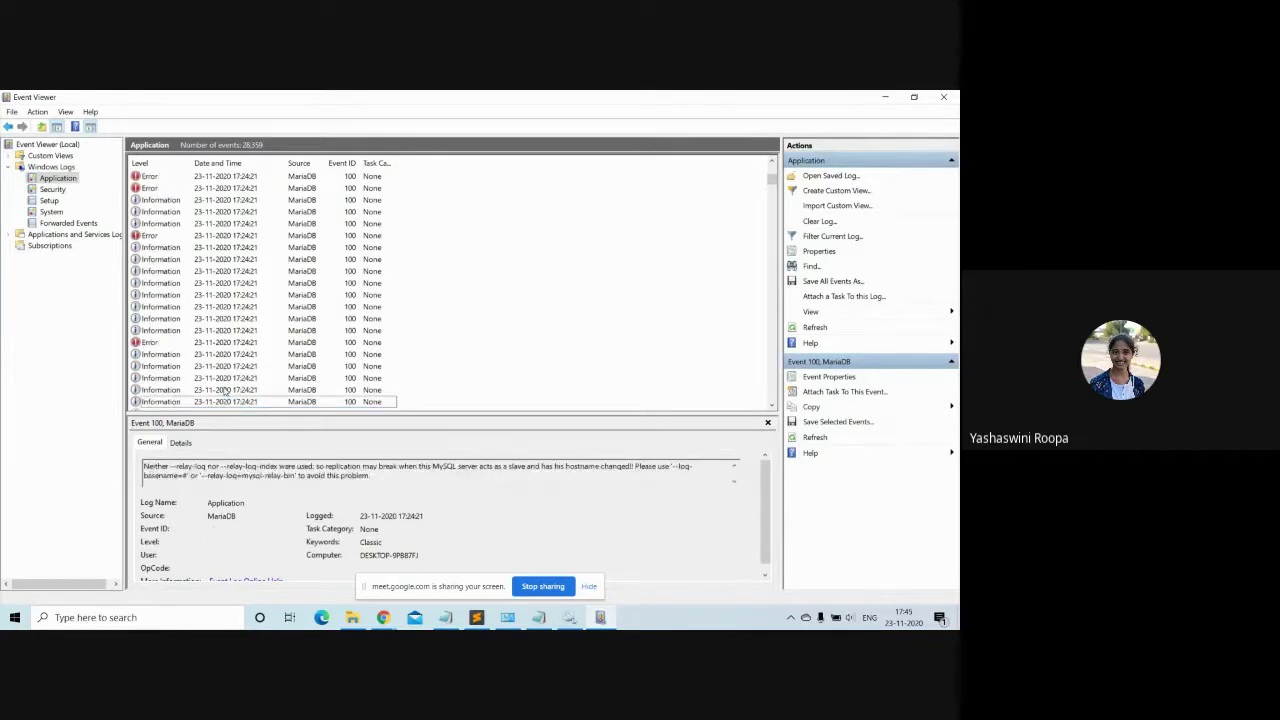
key(Down)
key(Down)
key(Down)
key(Down)
key(Down)
key(Down)
key(Down)
key(Down)
key(Down)
key(Down)
key(Down)
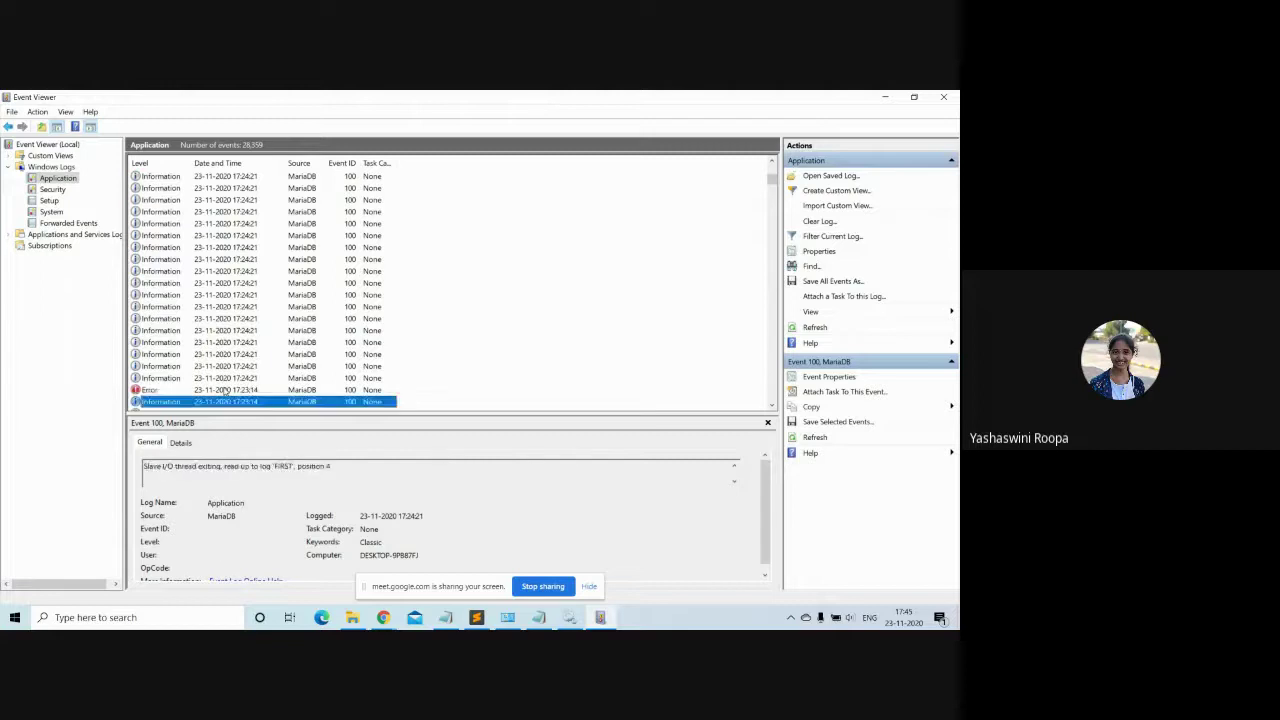
Step: Examine the messages of the MariaDB errors and information events logged at 17:23:14 in the Application log one after another
key(Down)
key(Down)
key(Down)
key(Down)
key(Down)
key(Down)
key(Down)
key(Down)
key(Down)
key(Down)
key(Down)
key(Down)
key(Down)
key(Down)
key(Down)
key(Down)
key(Down)
key(Down)
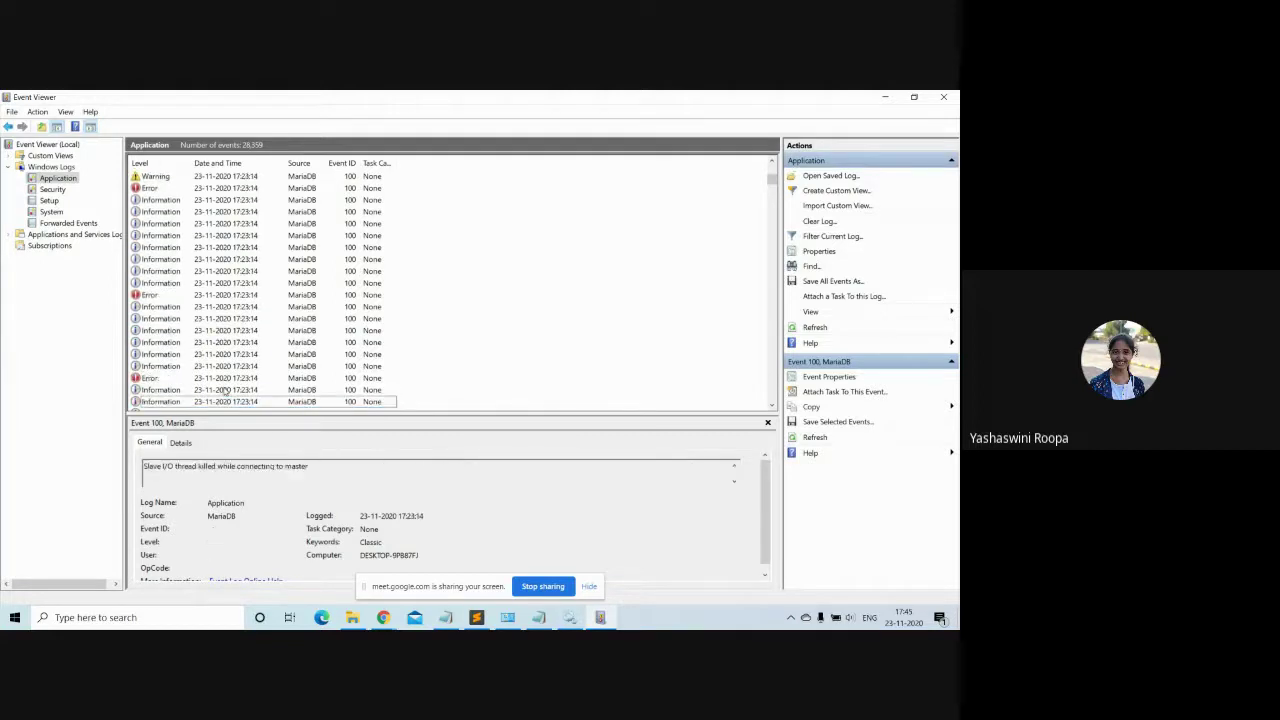
key(Down)
key(Down)
key(Down)
key(Down)
key(Down)
key(Down)
key(Down)
key(Down)
key(Down)
key(Down)
key(Down)
key(Down)
key(Down)
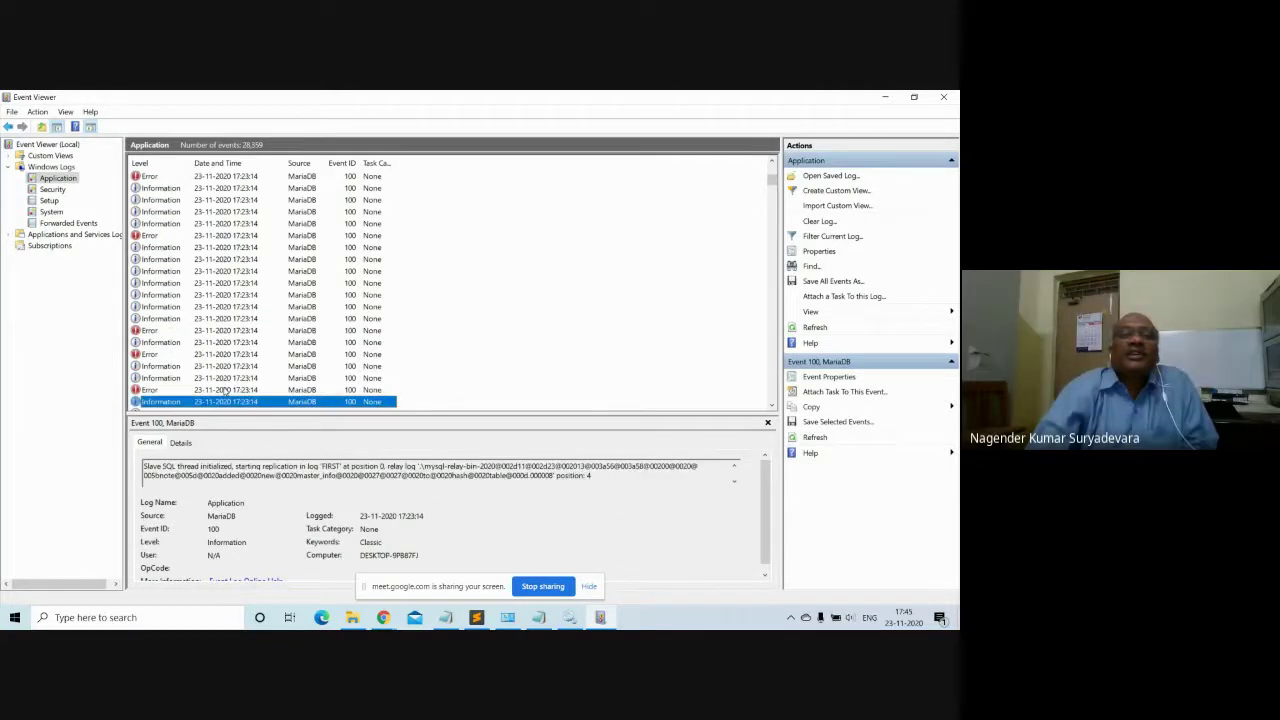
key(Down)
key(Down)
key(Down)
key(Down)
key(Down)
key(Down)
key(Down)
key(Down)
key(Down)
key(Down)
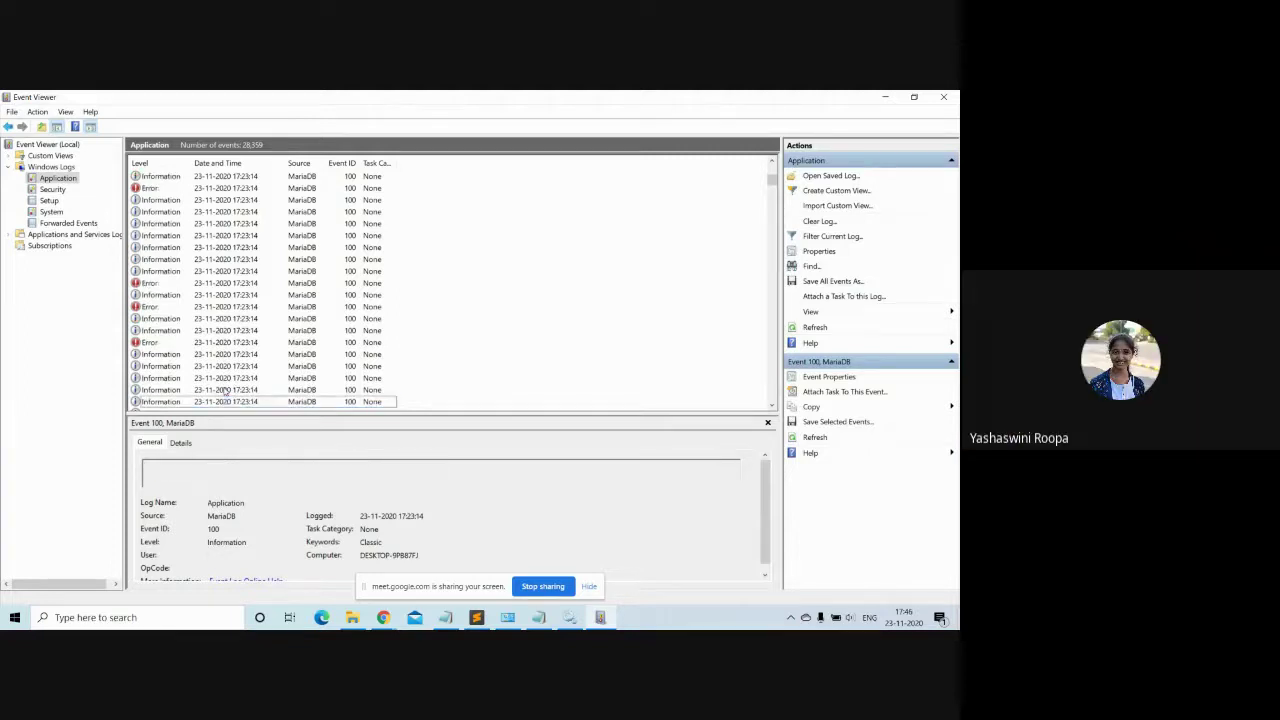
key(Down)
key(Down)
key(Down)
key(Down)
key(Down)
key(Down)
key(Down)
key(Down)
key(Down)
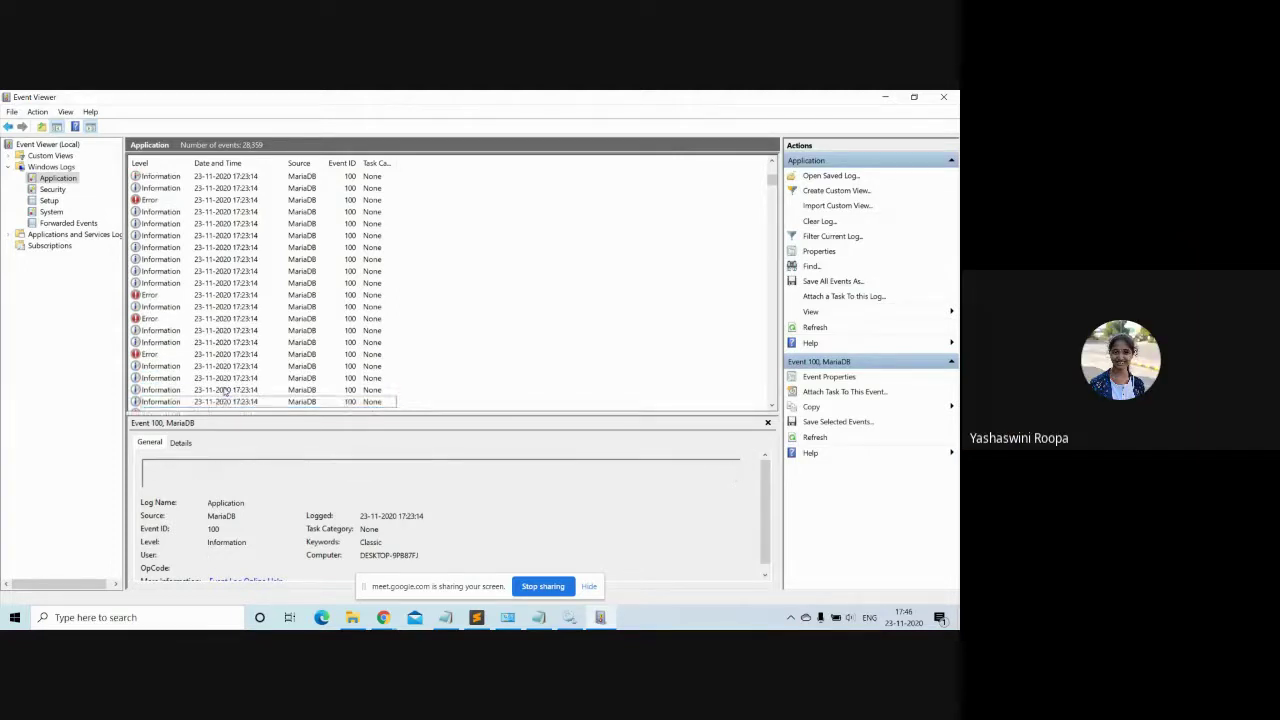
key(Down)
key(Down)
key(Down)
key(Down)
key(Down)
key(Down)
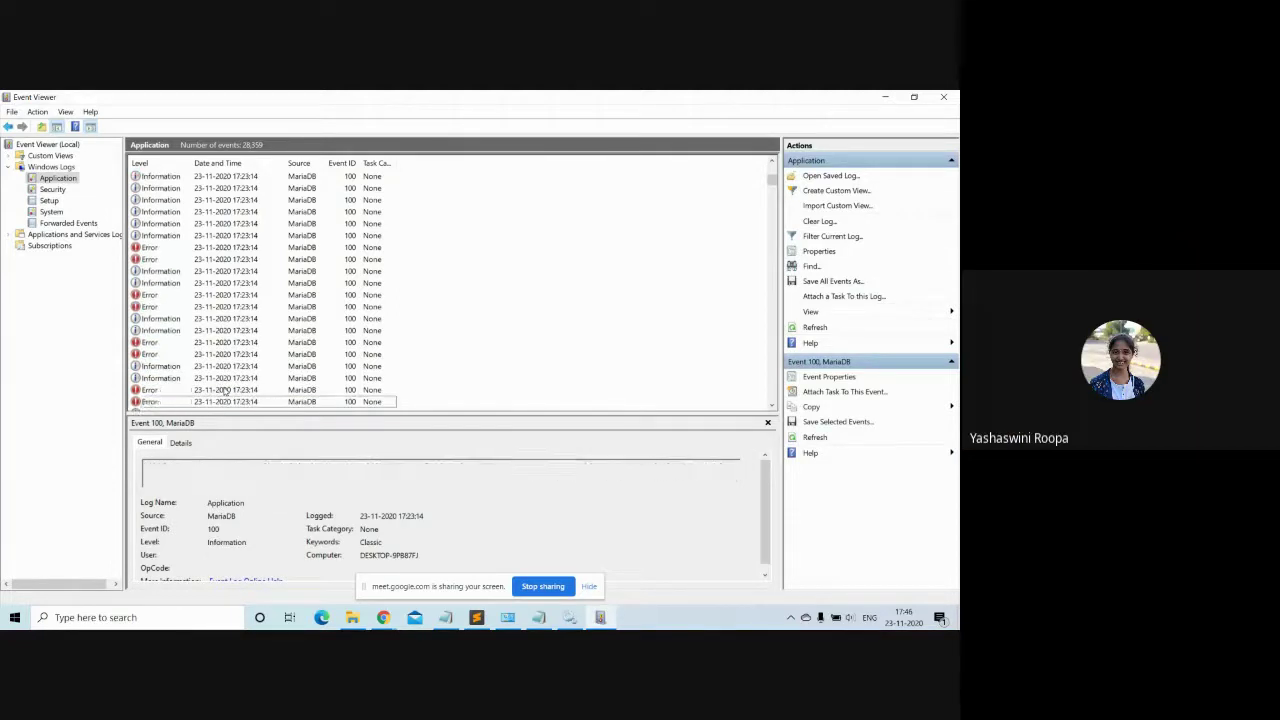
key(Down)
key(Down)
key(Down)
key(Down)
key(Down)
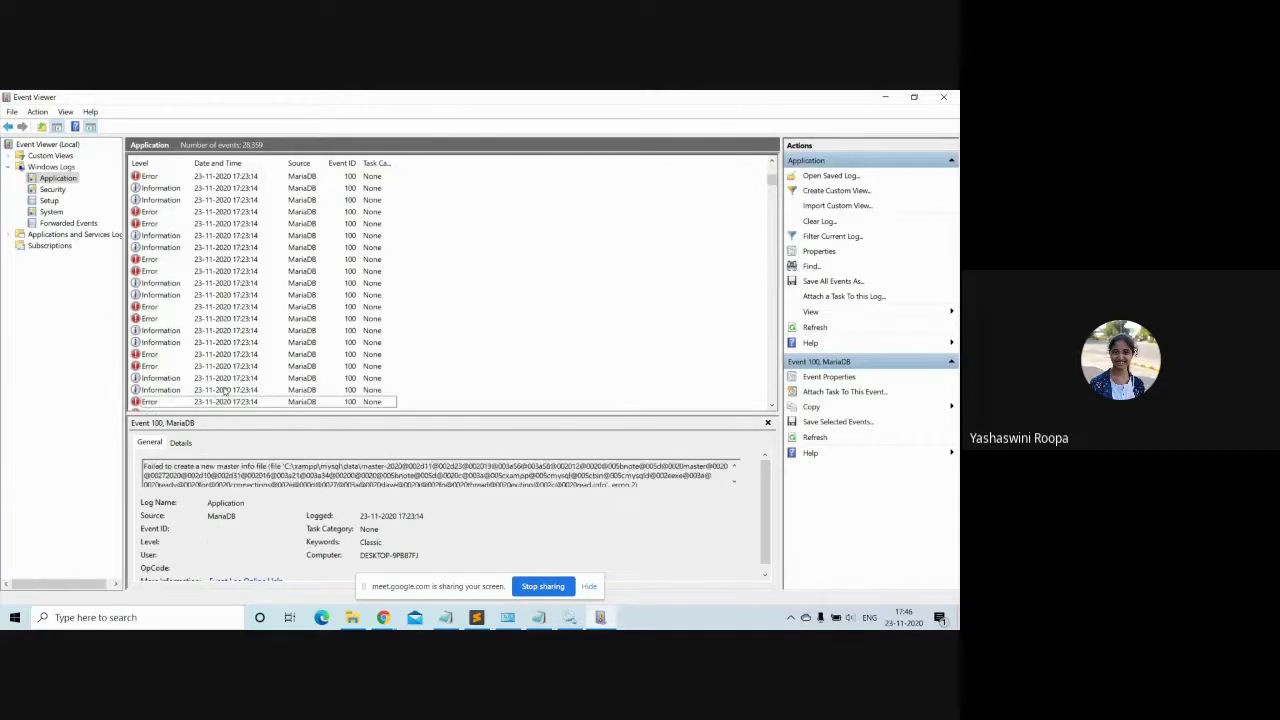
key(Down)
key(Down)
key(Down)
key(Down)
key(Down)
key(Down)
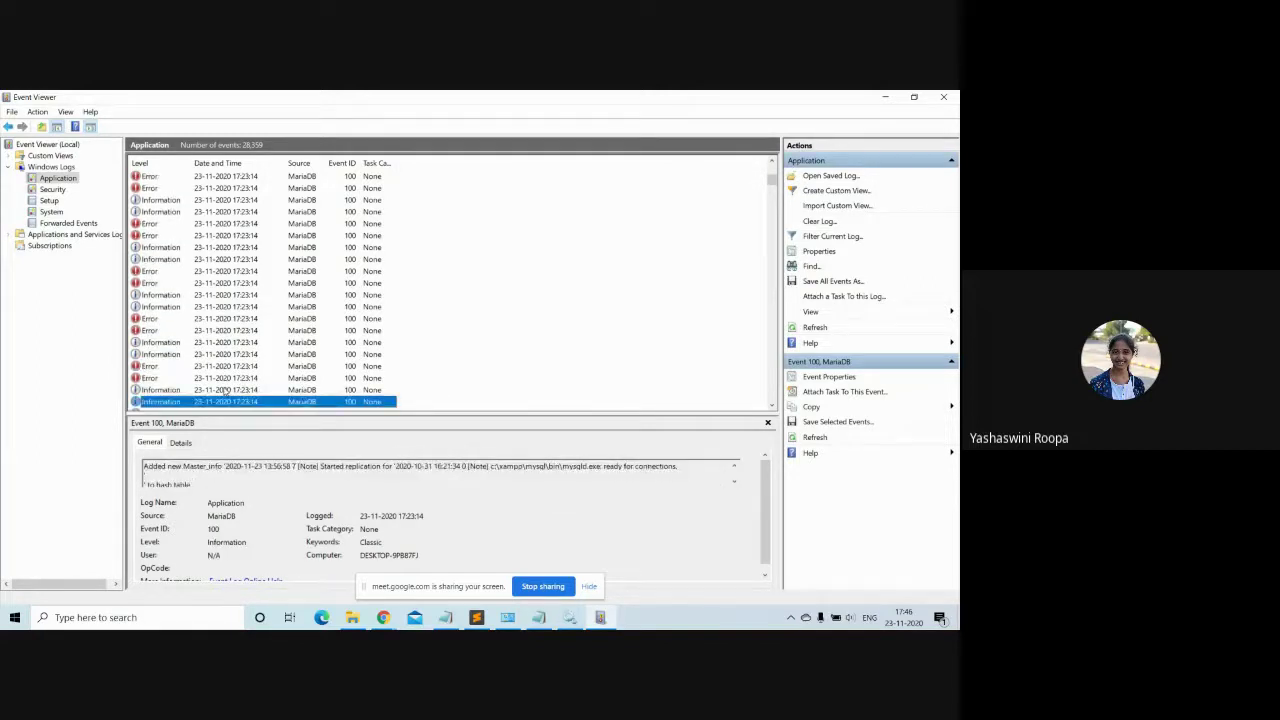
key(Down)
key(Down)
key(Down)
key(Down)
key(Down)
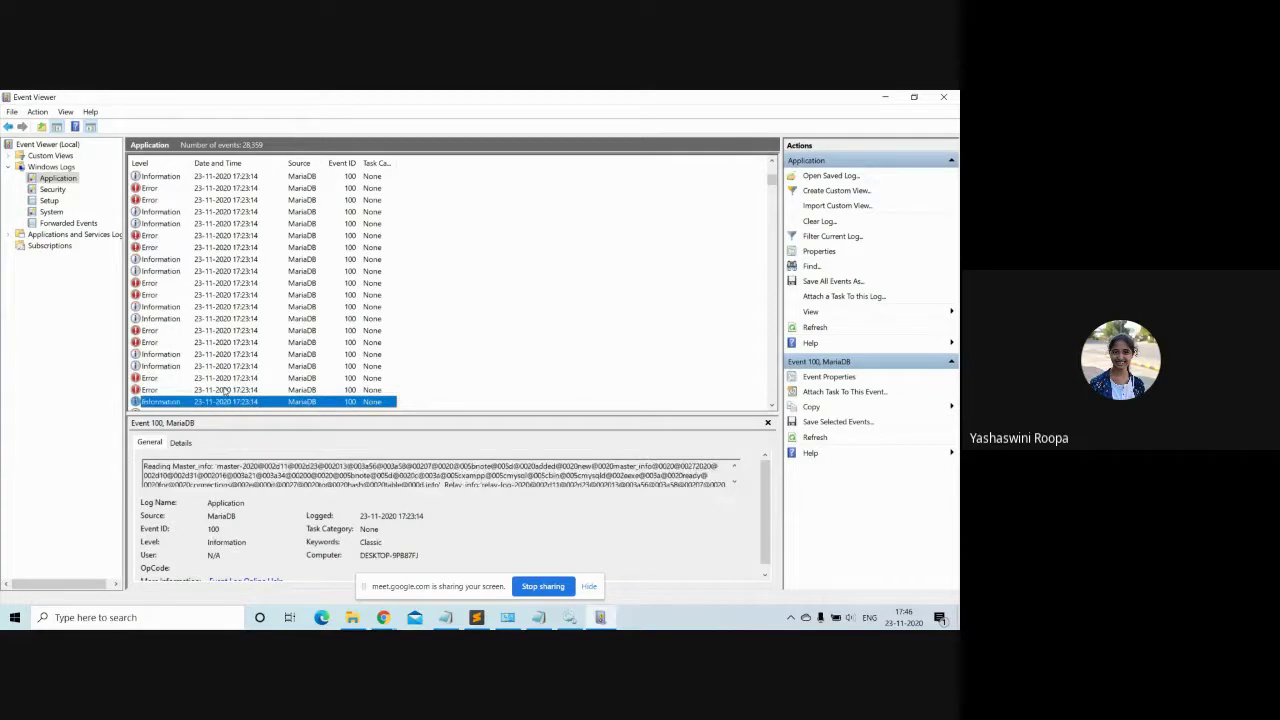
key(Down)
key(Down)
key(Down)
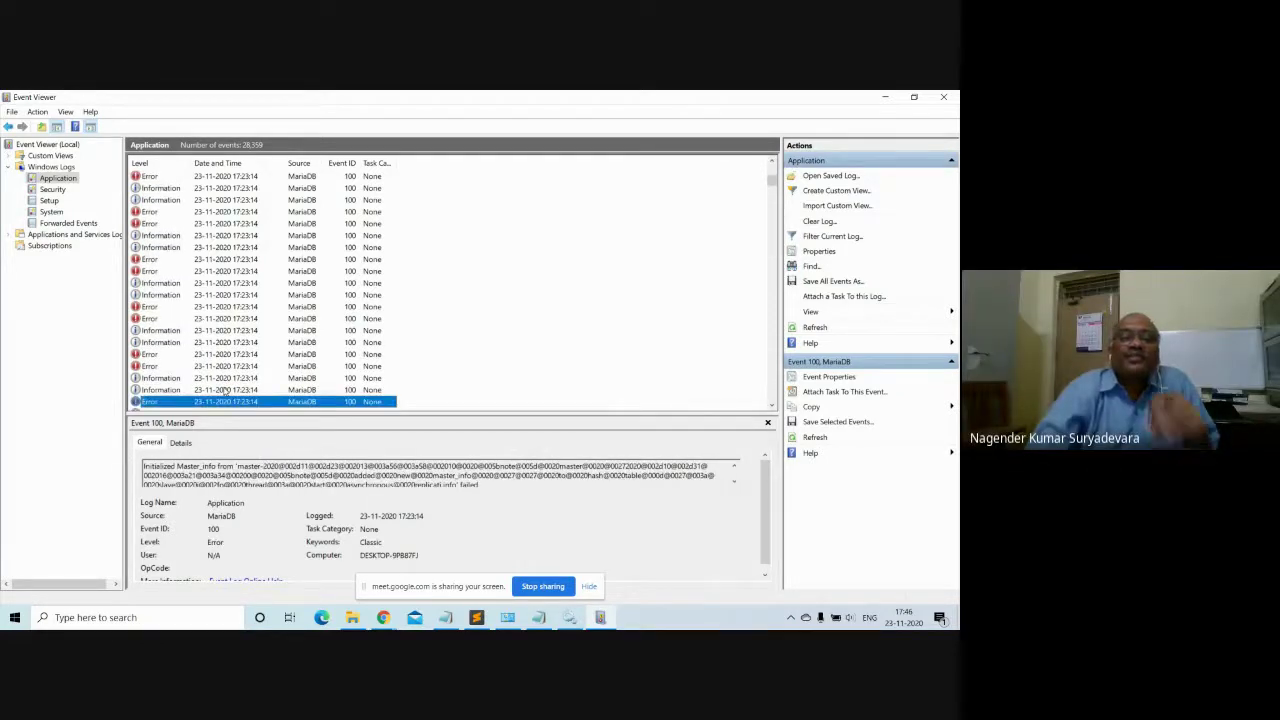
Step: Bring the mysql_error log in Notepad to the front and launch the XAMPP Control Panel
click(532, 620)
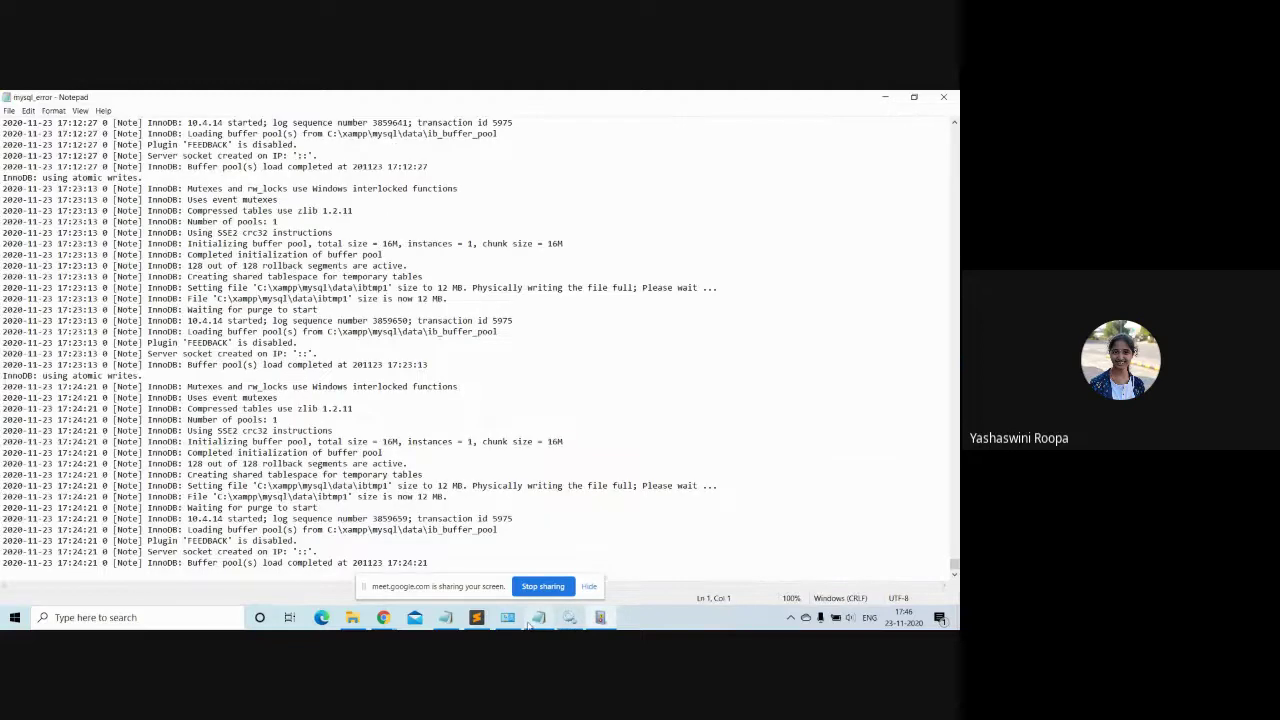
mouse_move(442, 625)
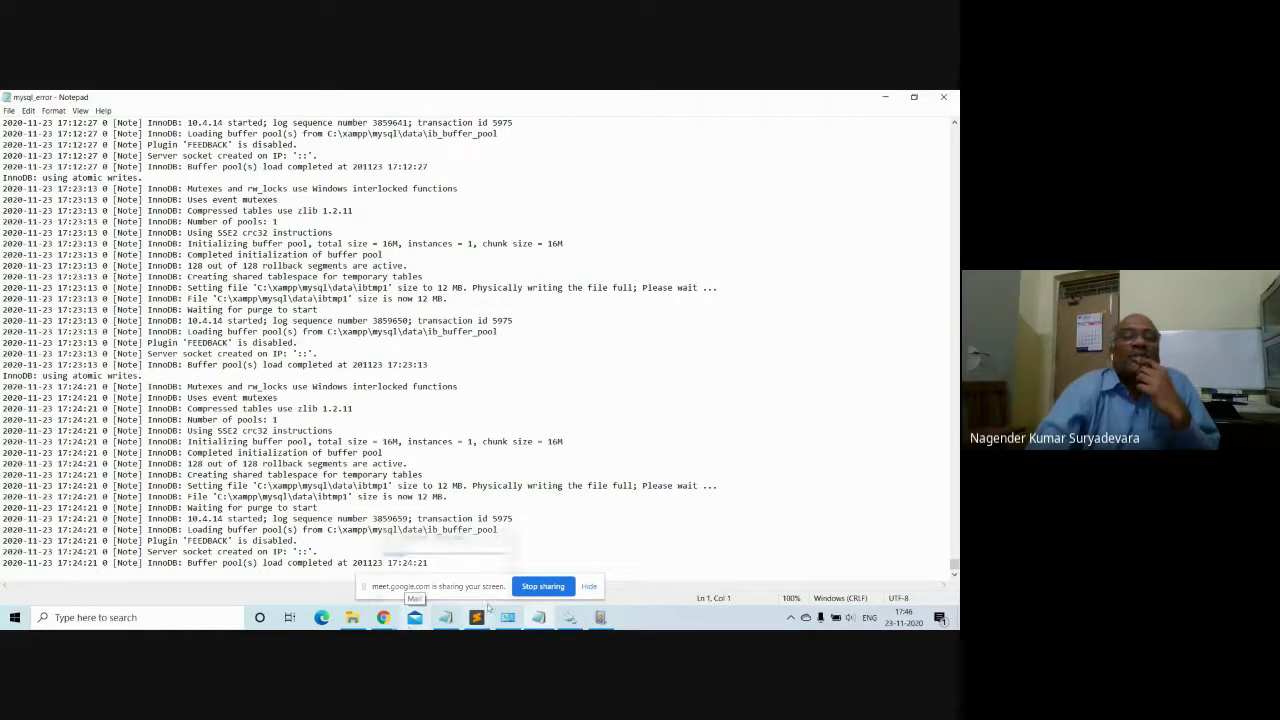
click(120, 617)
text(x)
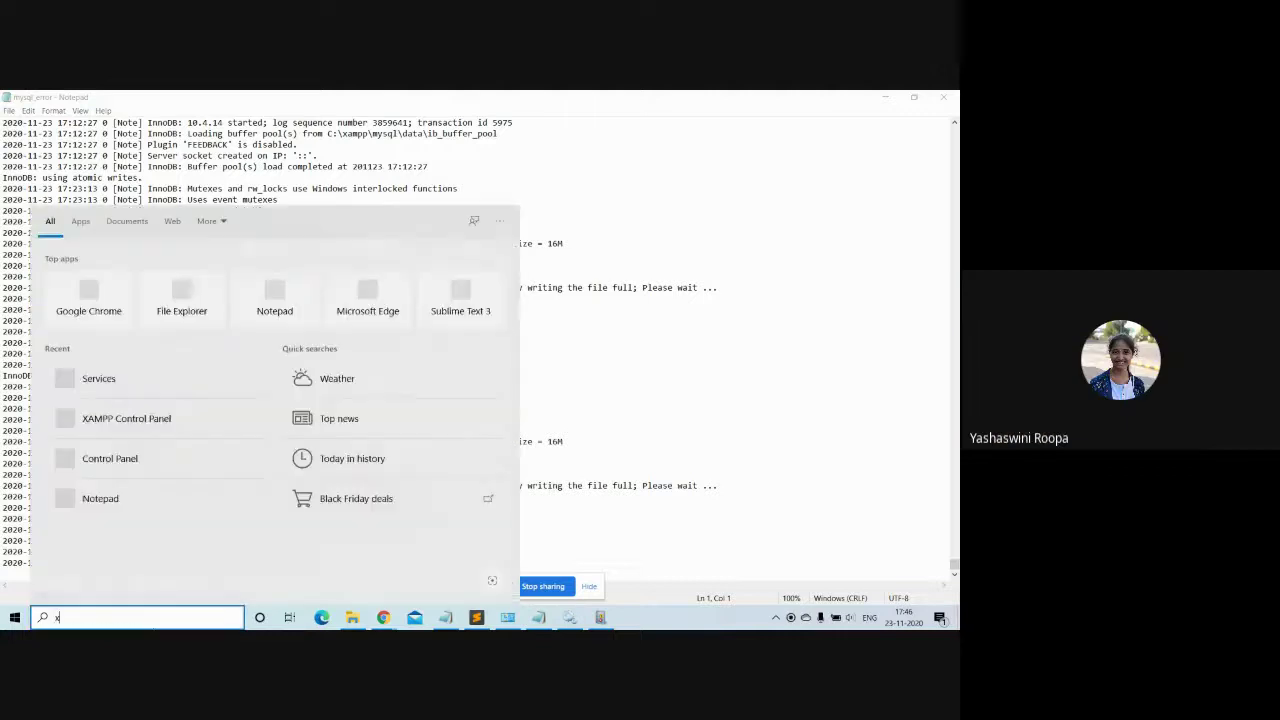
text(amp)
key(Return)
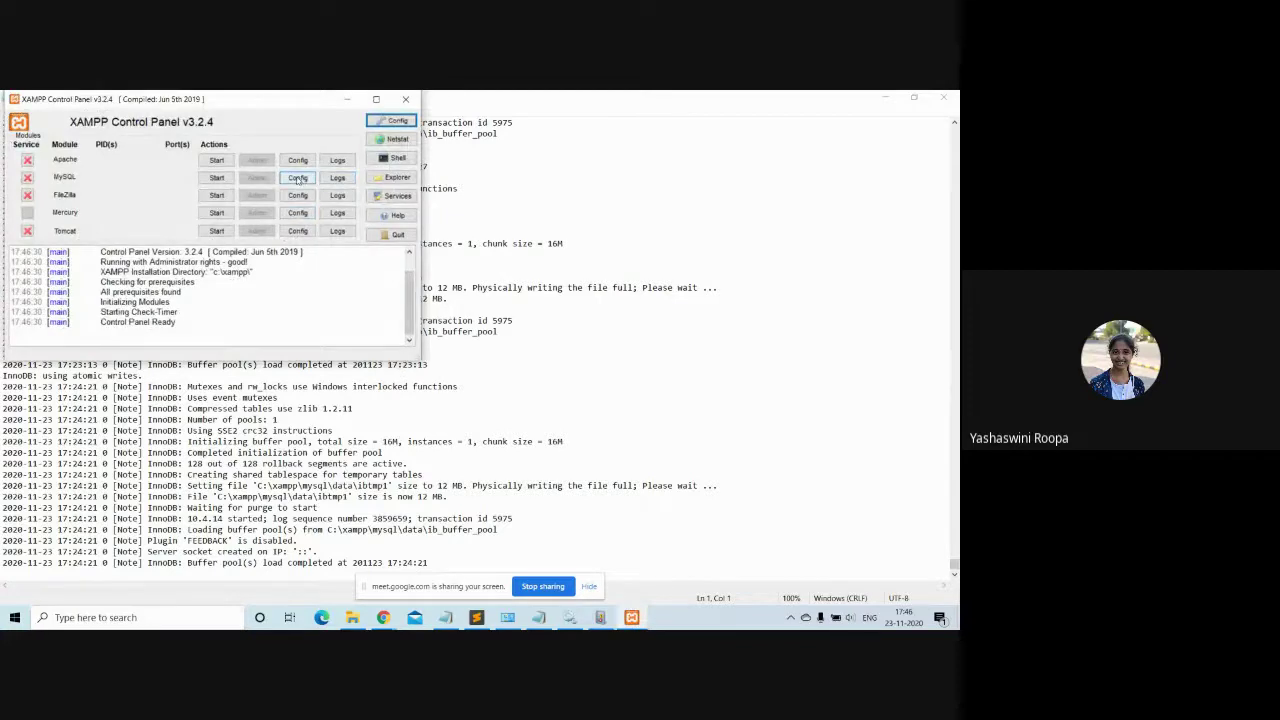
Step: Open MySQL's my.ini configuration file from the XAMPP Control Panel and maximize its Notepad window
click(298, 177)
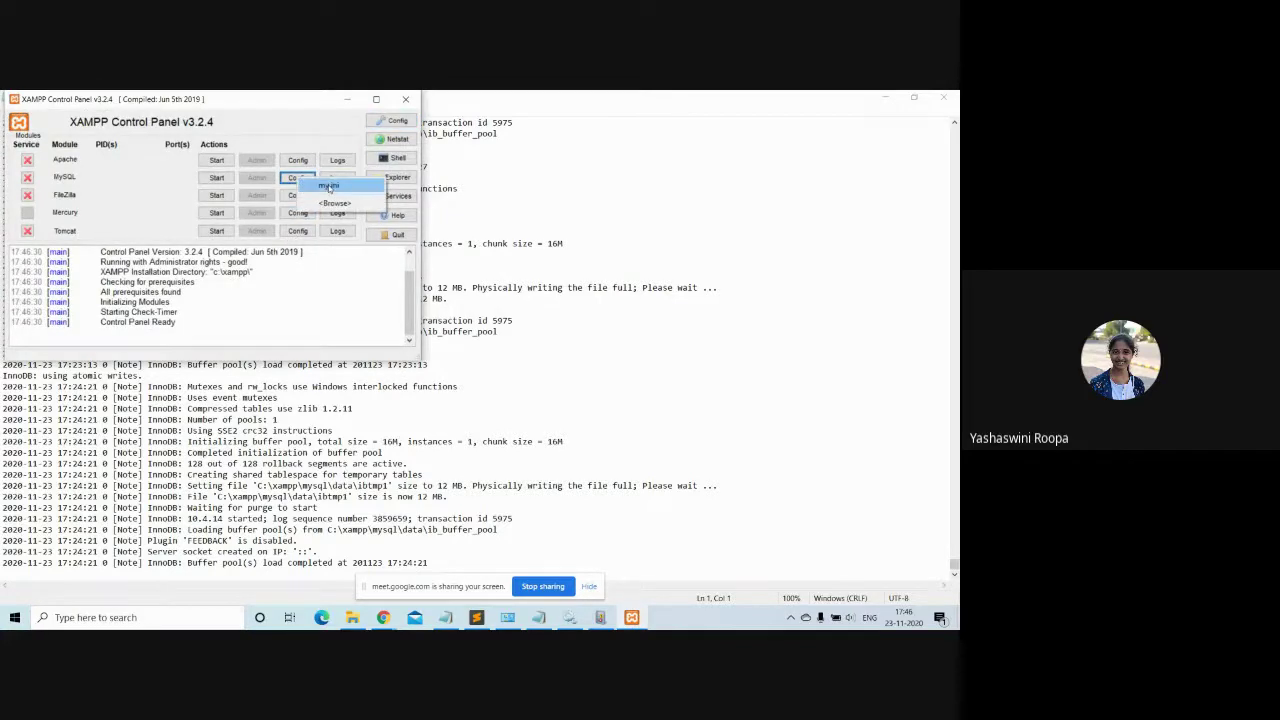
click(328, 187)
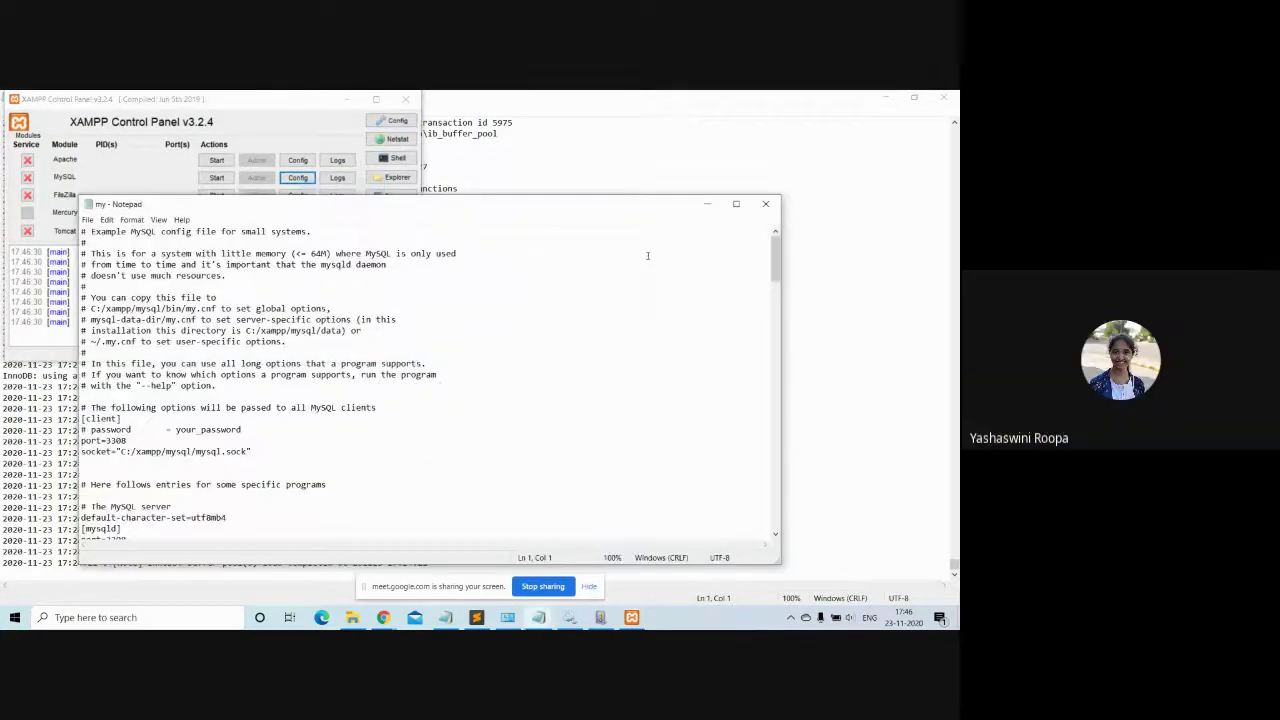
click(736, 203)
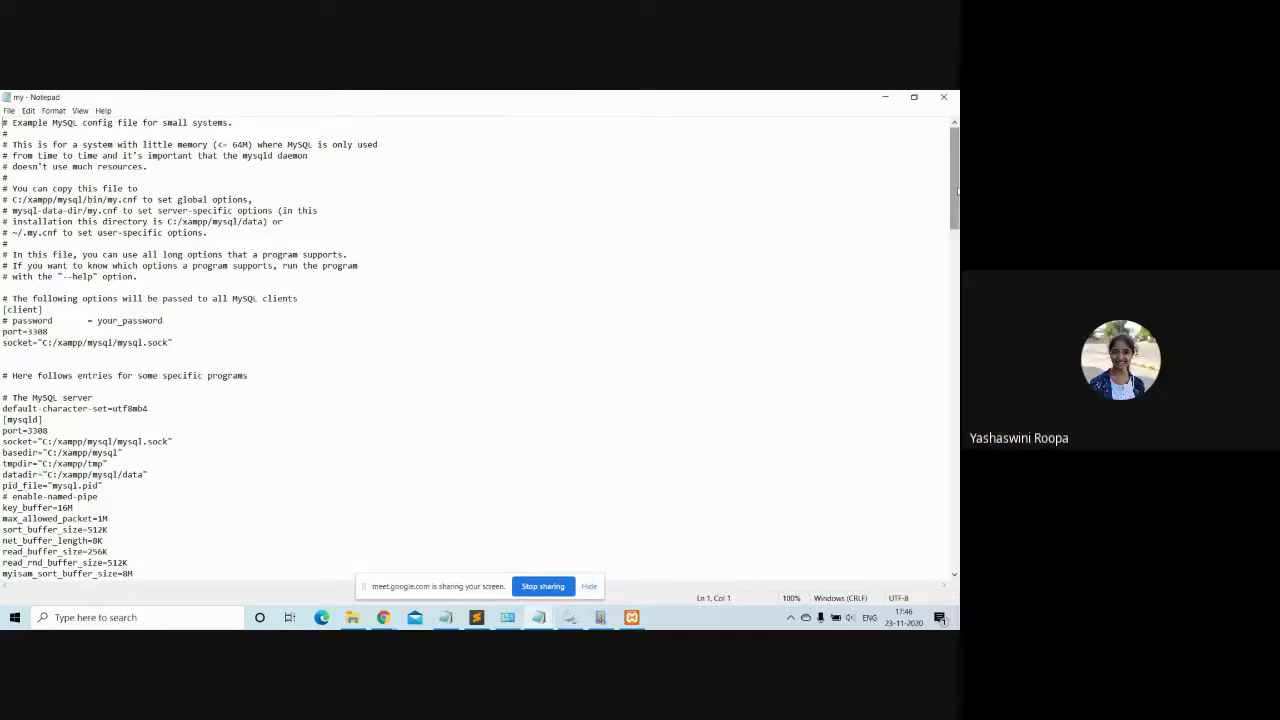
Step: Search my.ini for "size" and go through the occurrences down to the buffer_pool_size comment in the InnoDB section
key(ctrl+f)
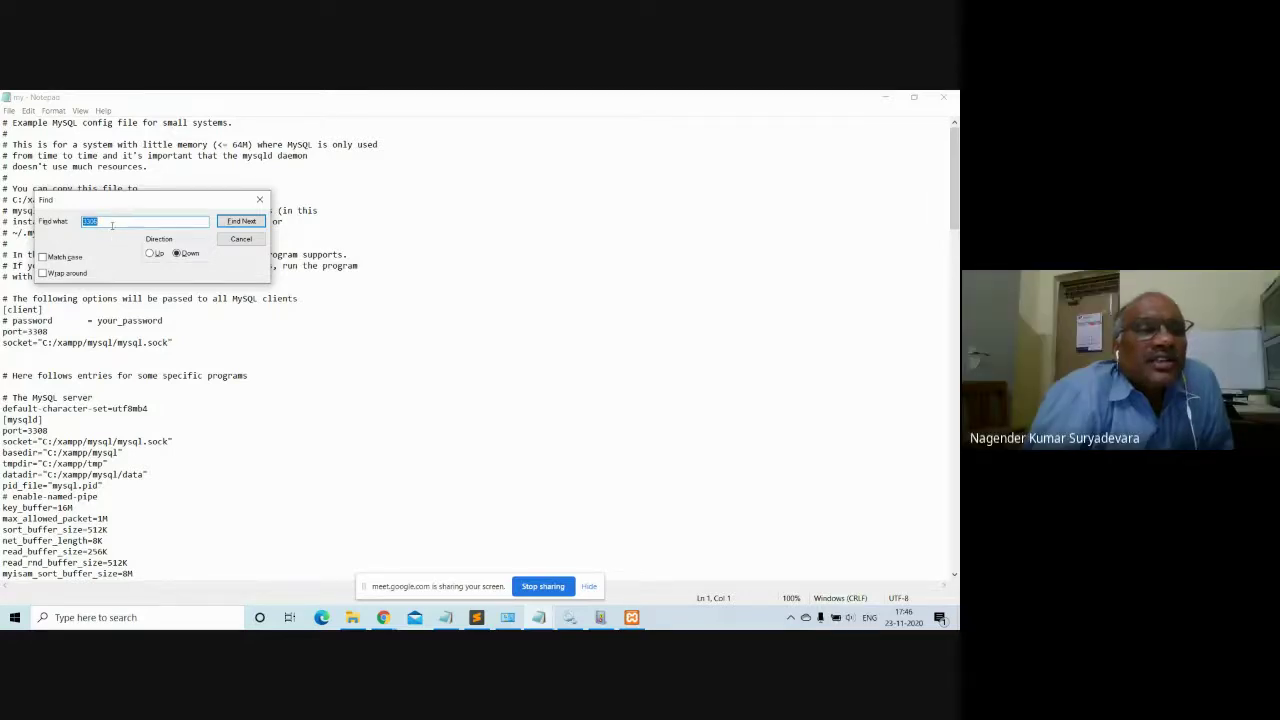
text(ase)
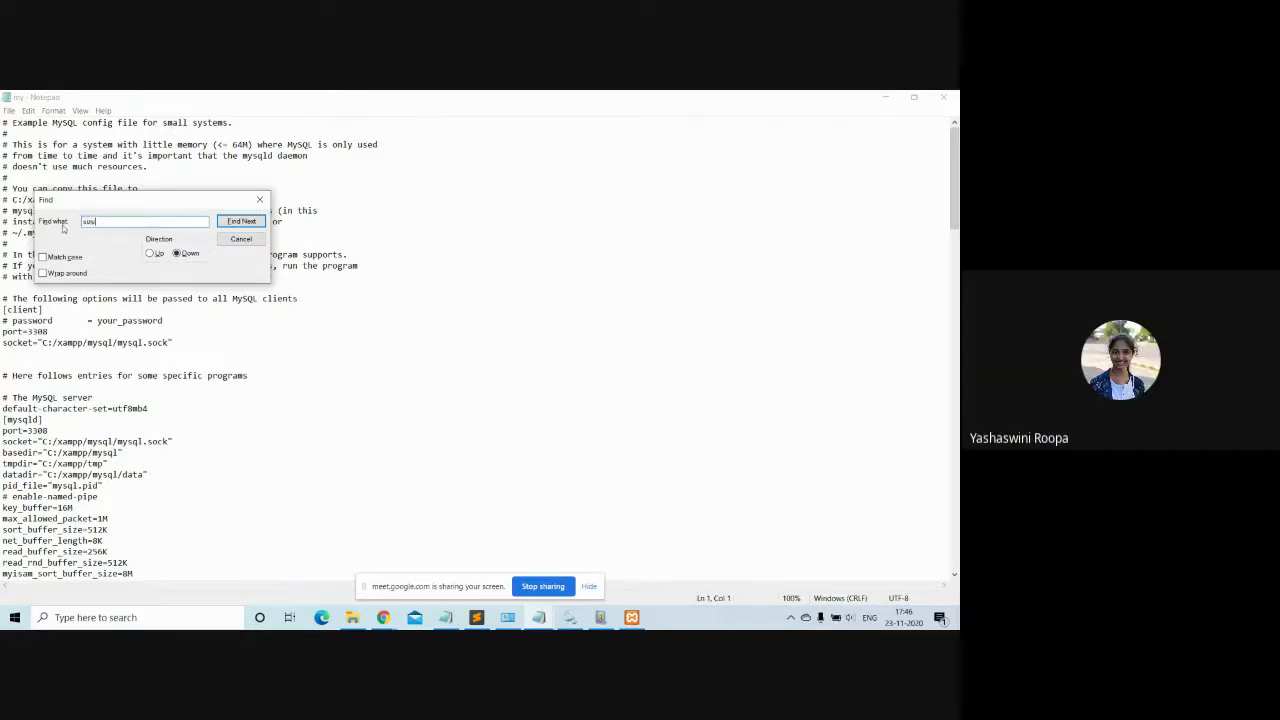
click(238, 221)
click(231, 224)
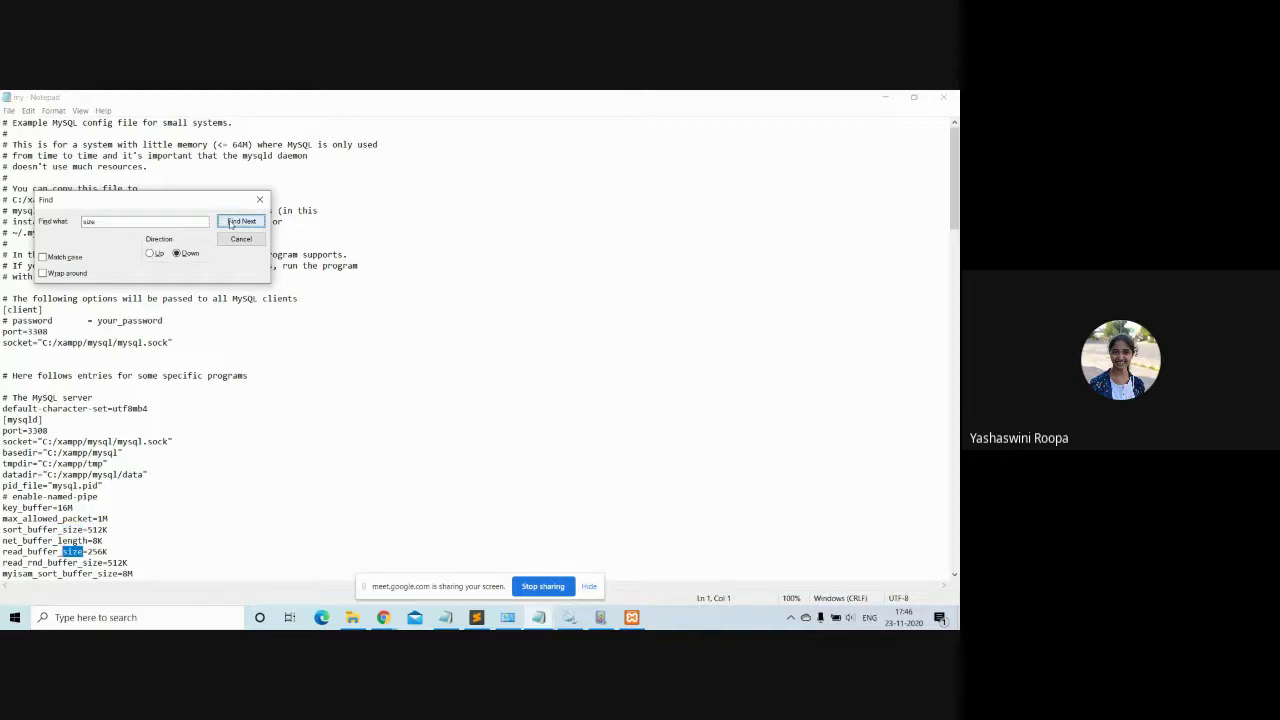
click(231, 224)
click(231, 224)
click(231, 224)
click(231, 224)
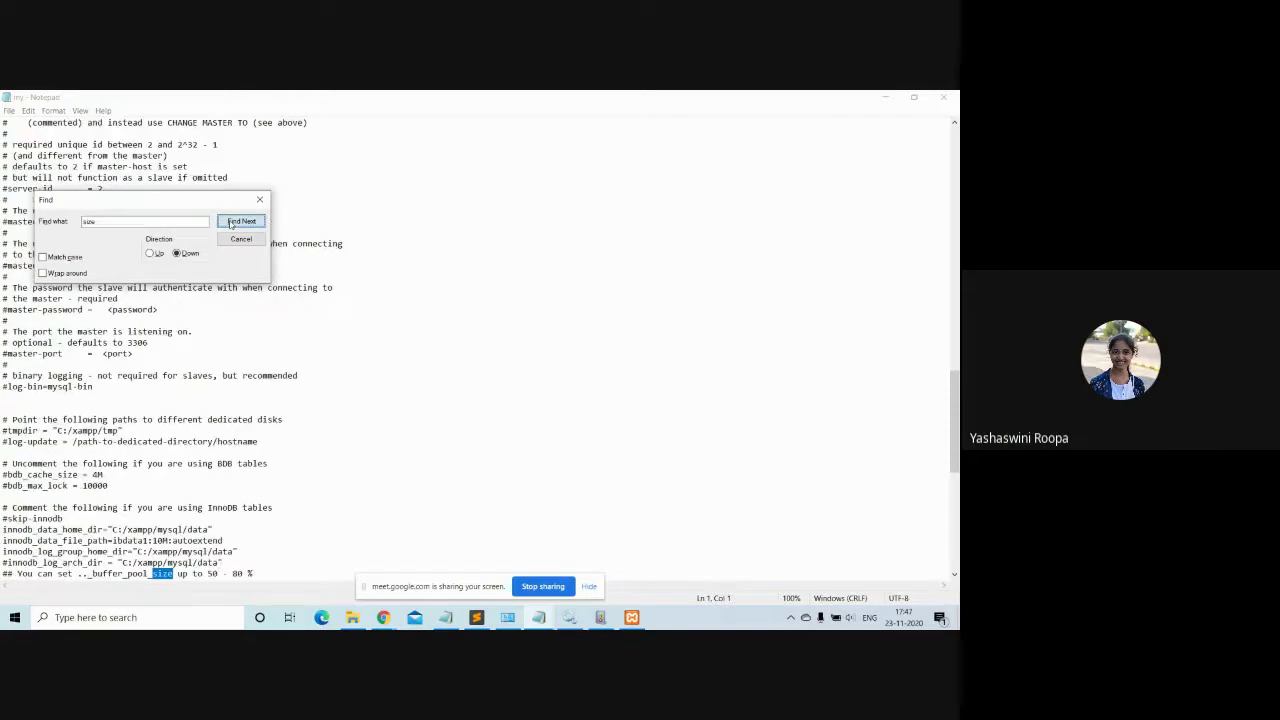